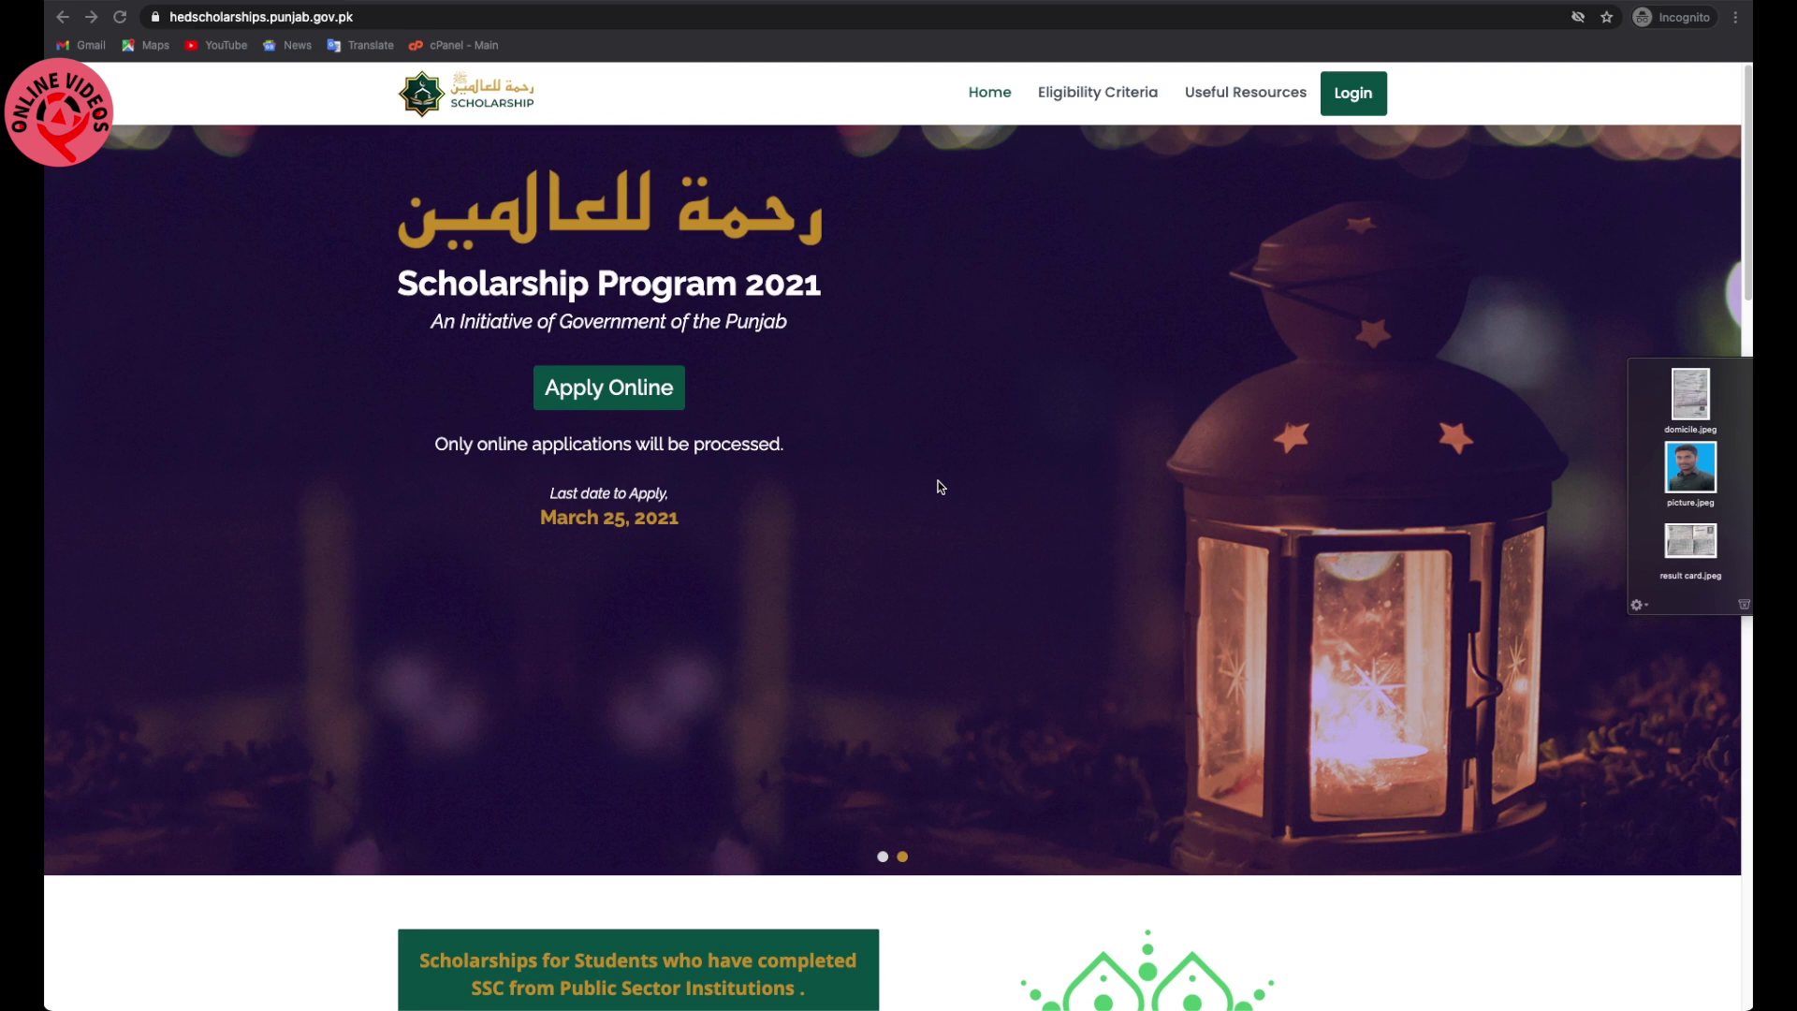
Preview and close the domicile certificate, student photo and result card images
scroll(941, 487, down, 8)
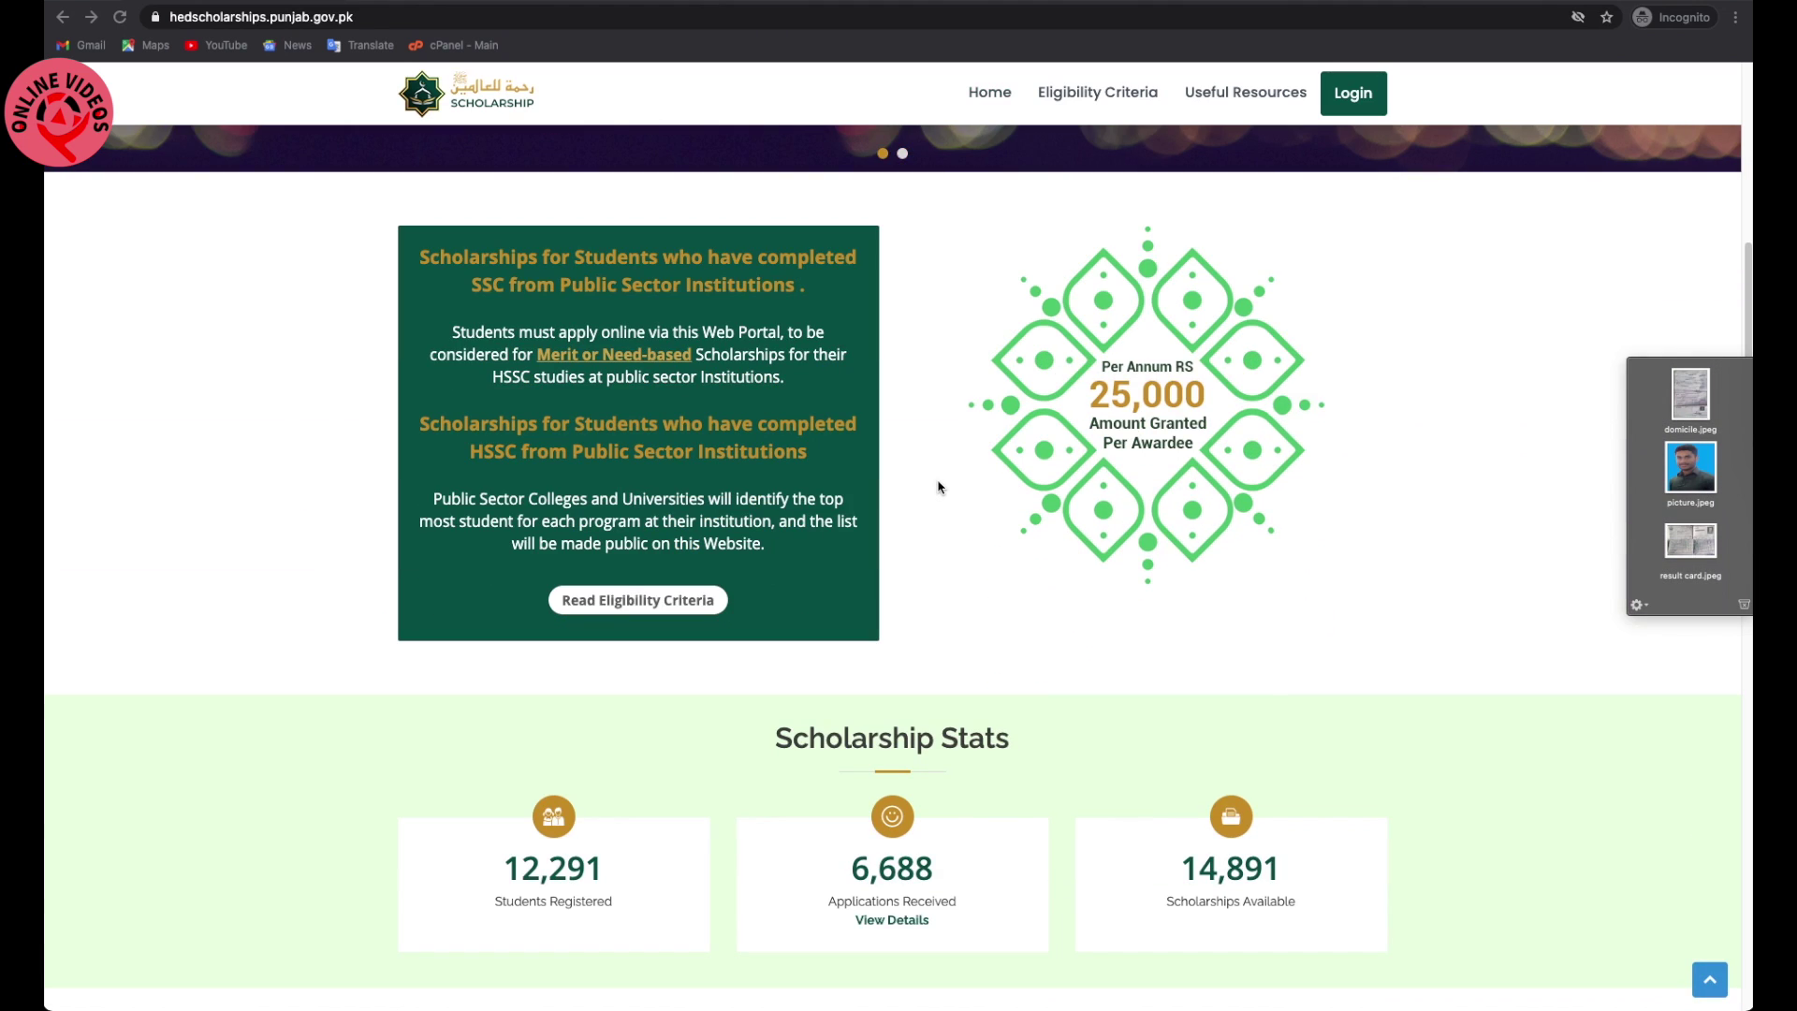
scroll(941, 487, down, 2)
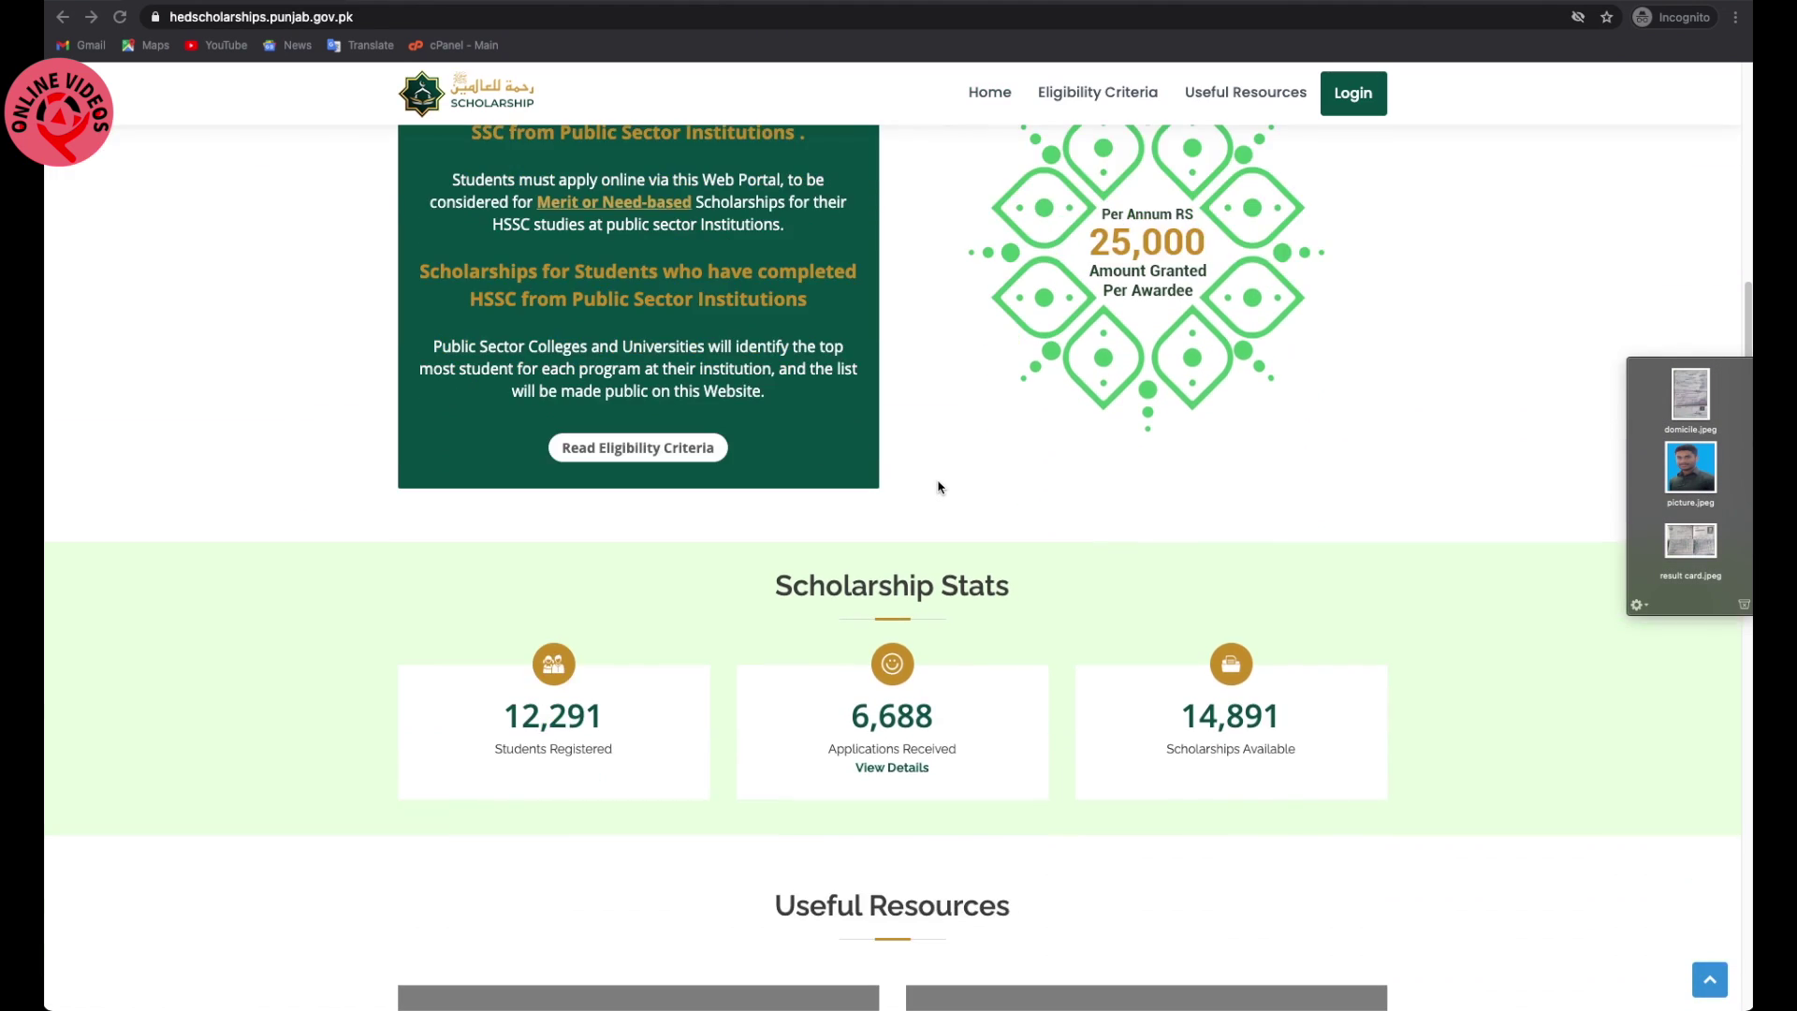
scroll(941, 487, up, 10)
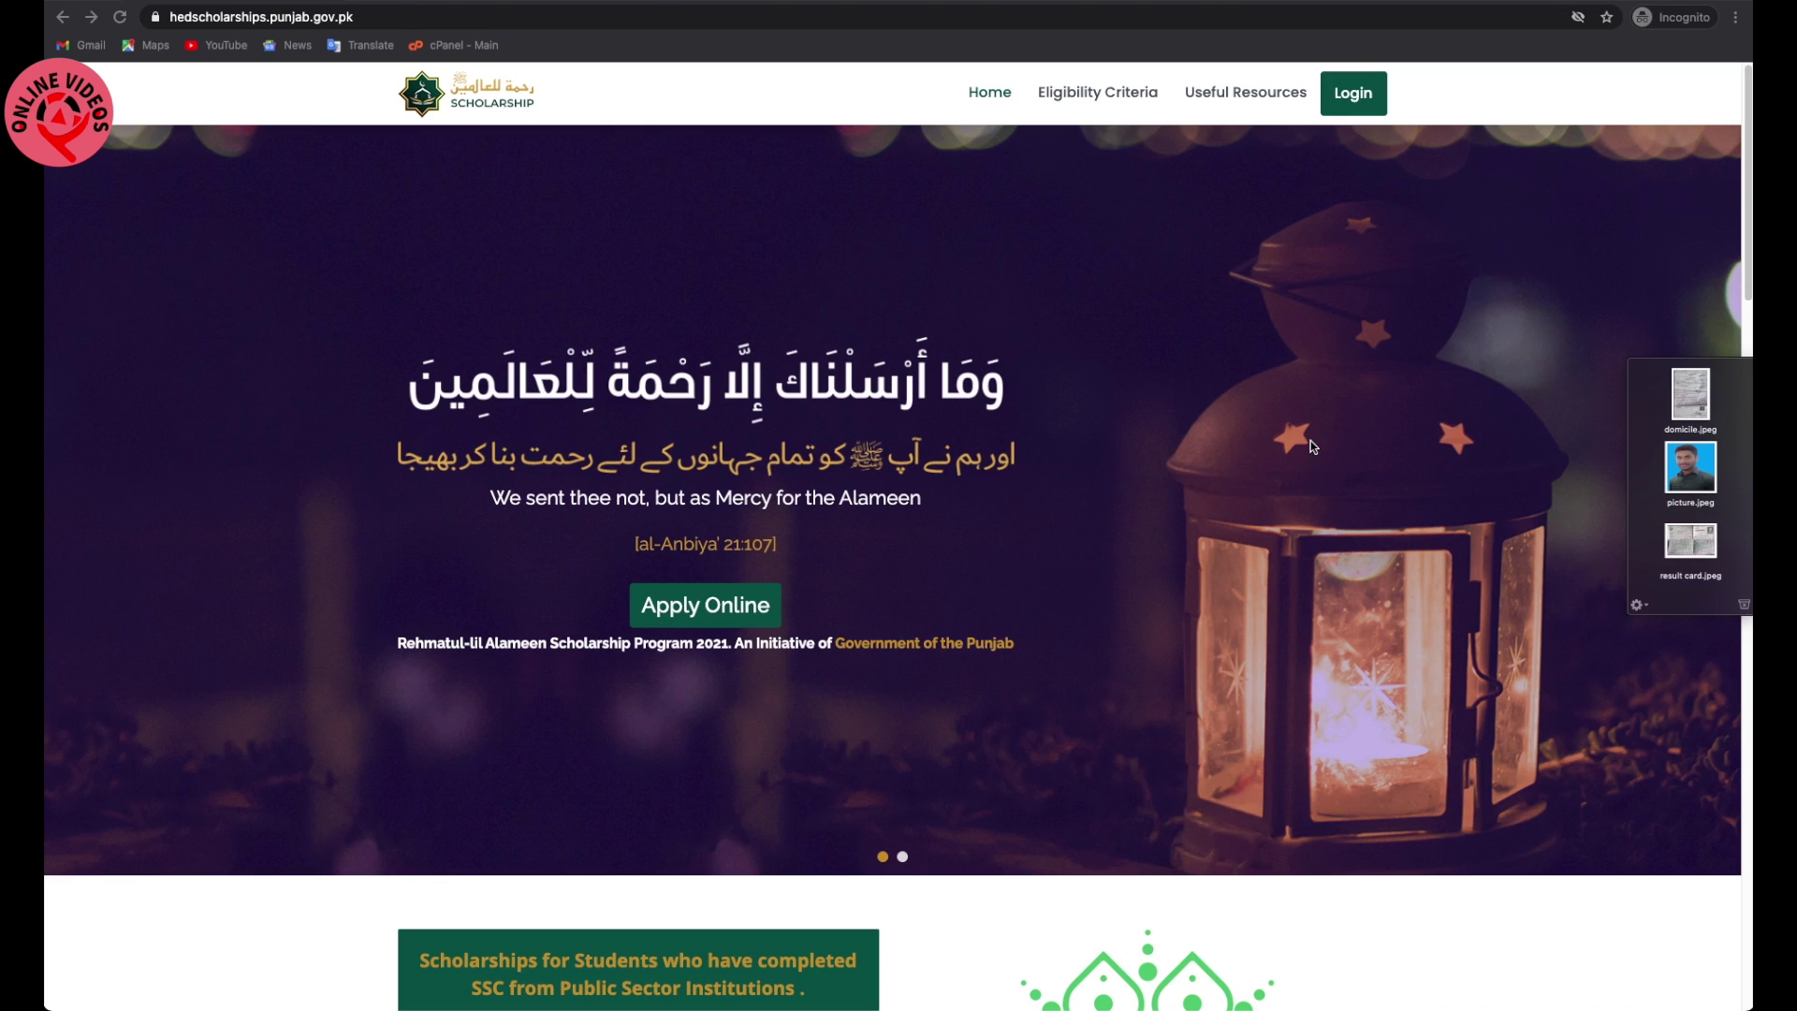
mouse_move(1696, 390)
click(1734, 400)
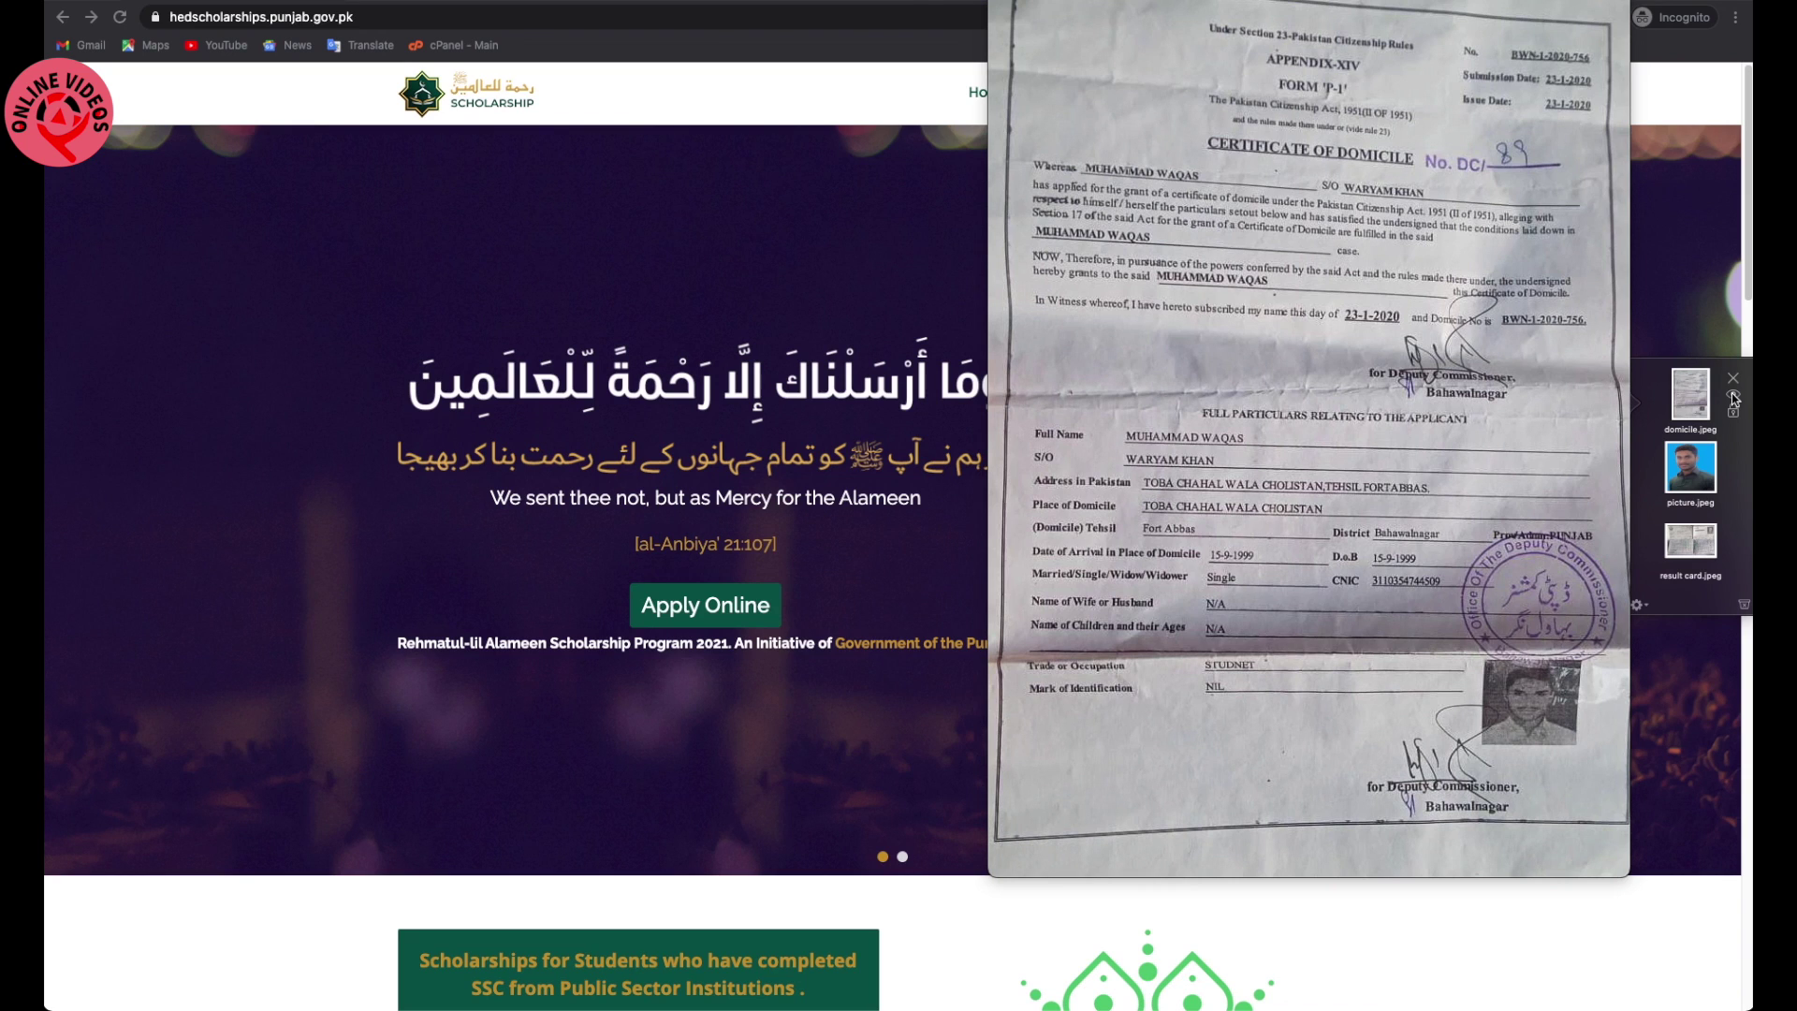
click(1734, 399)
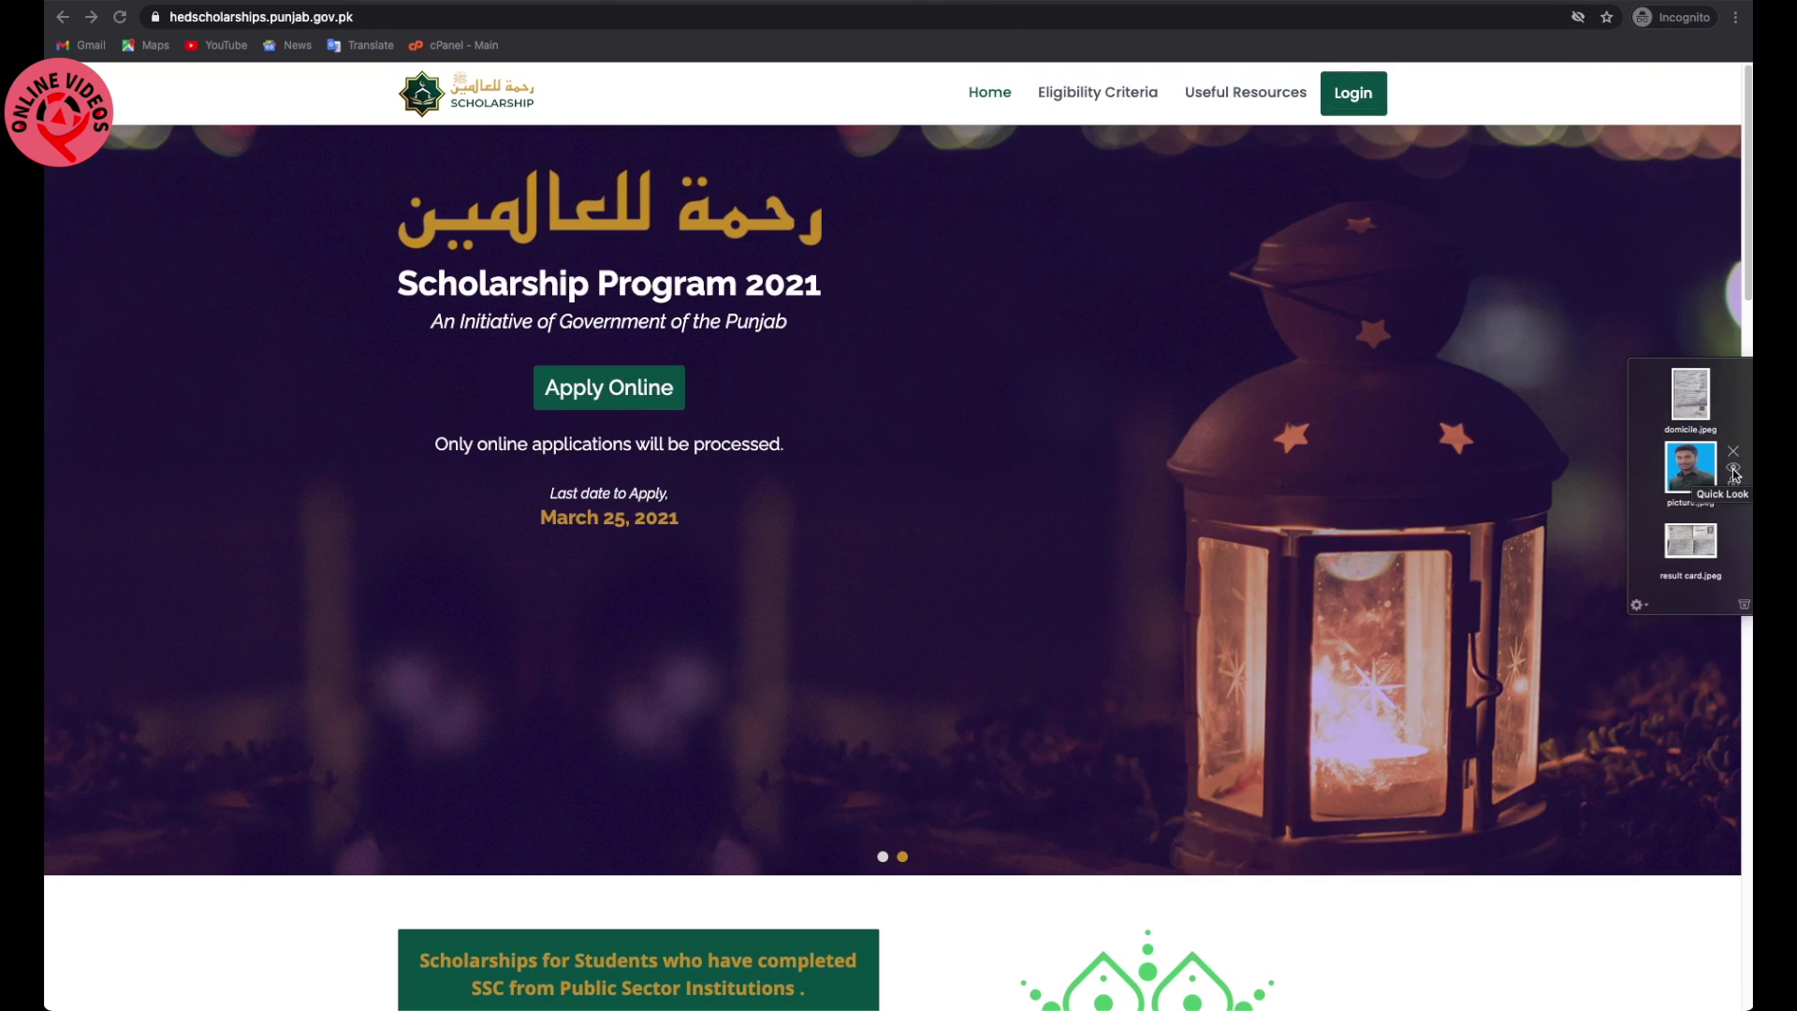
click(1734, 470)
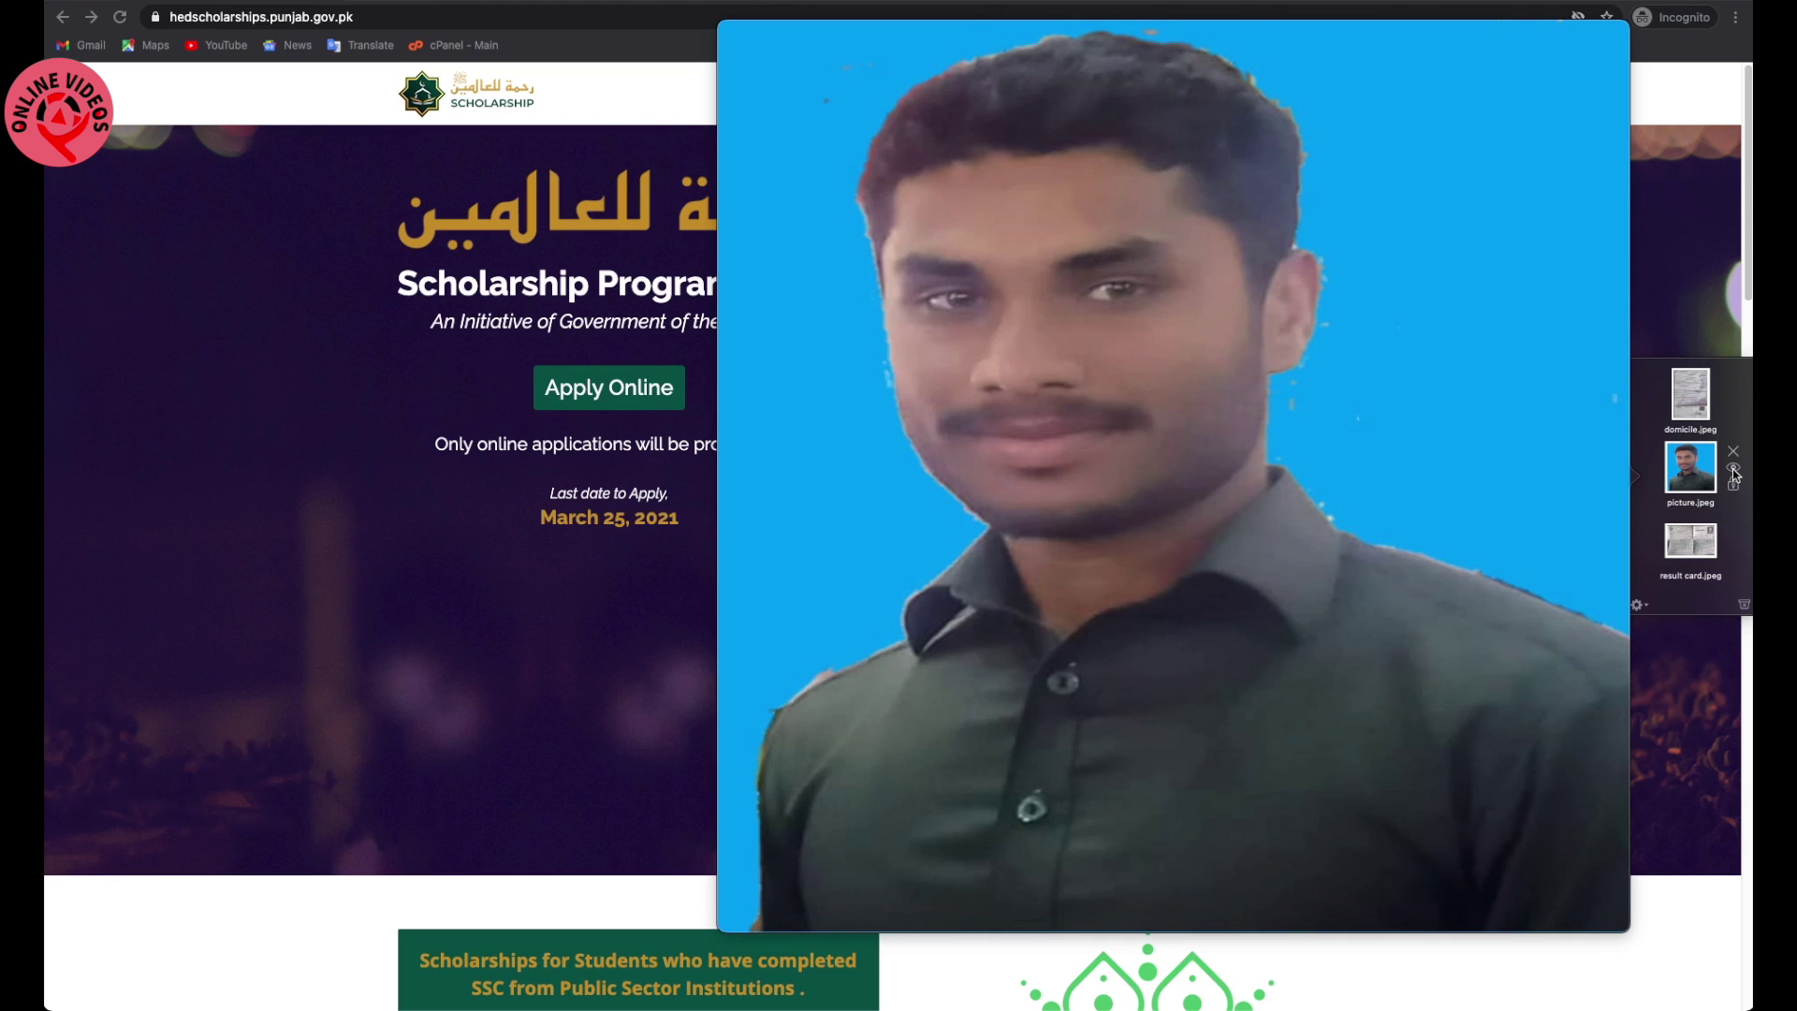
click(1734, 471)
mouse_move(1736, 543)
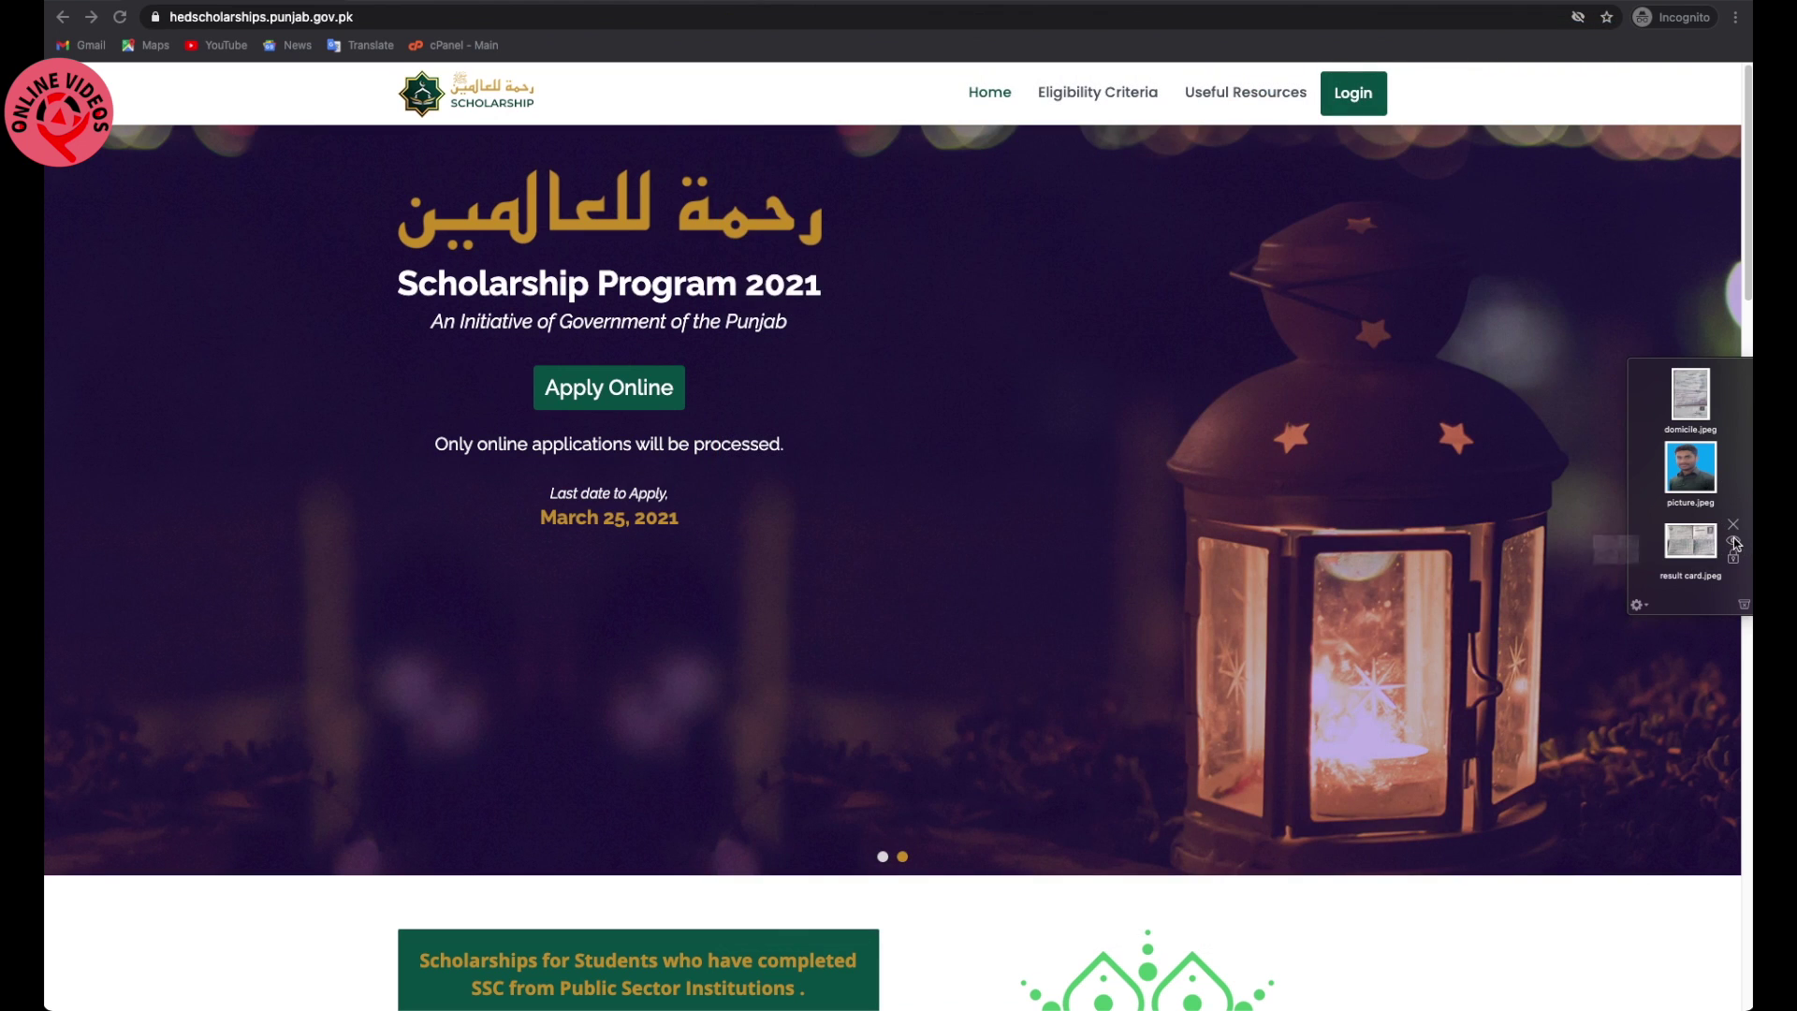
click(1734, 543)
click(1735, 543)
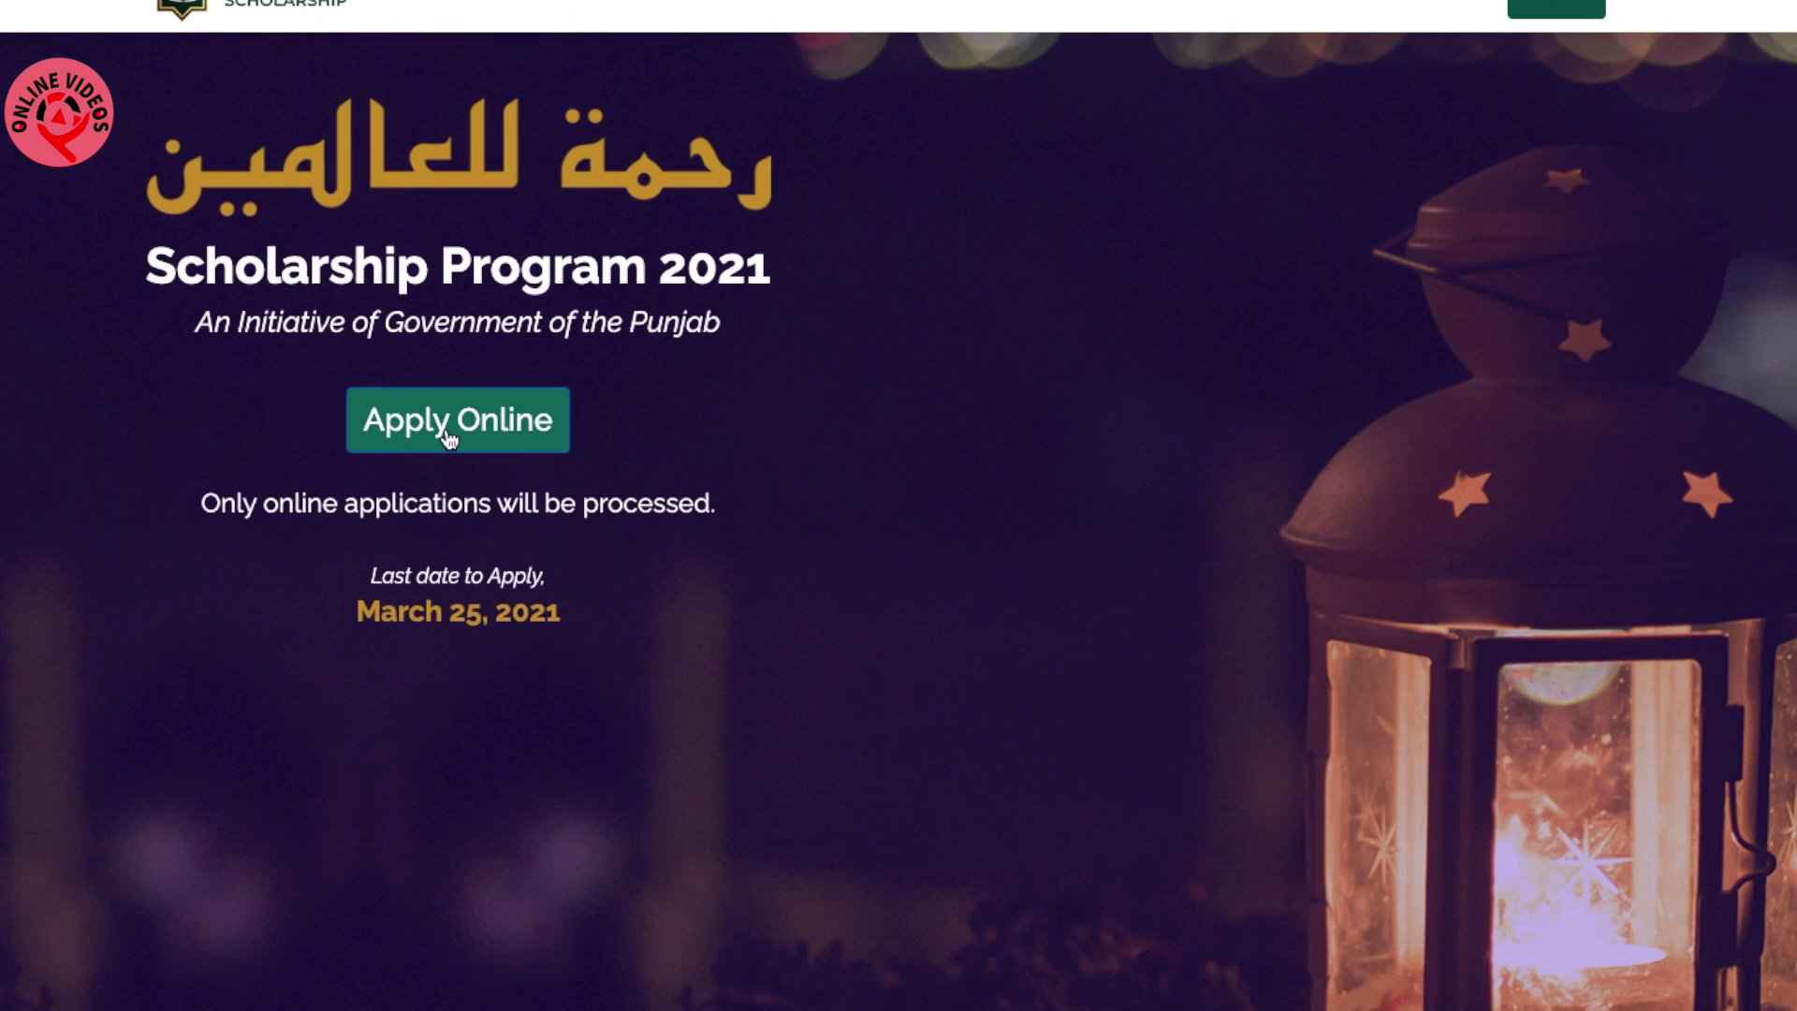
Start an online application and verify the student's B-Form/CNIC number
click(448, 438)
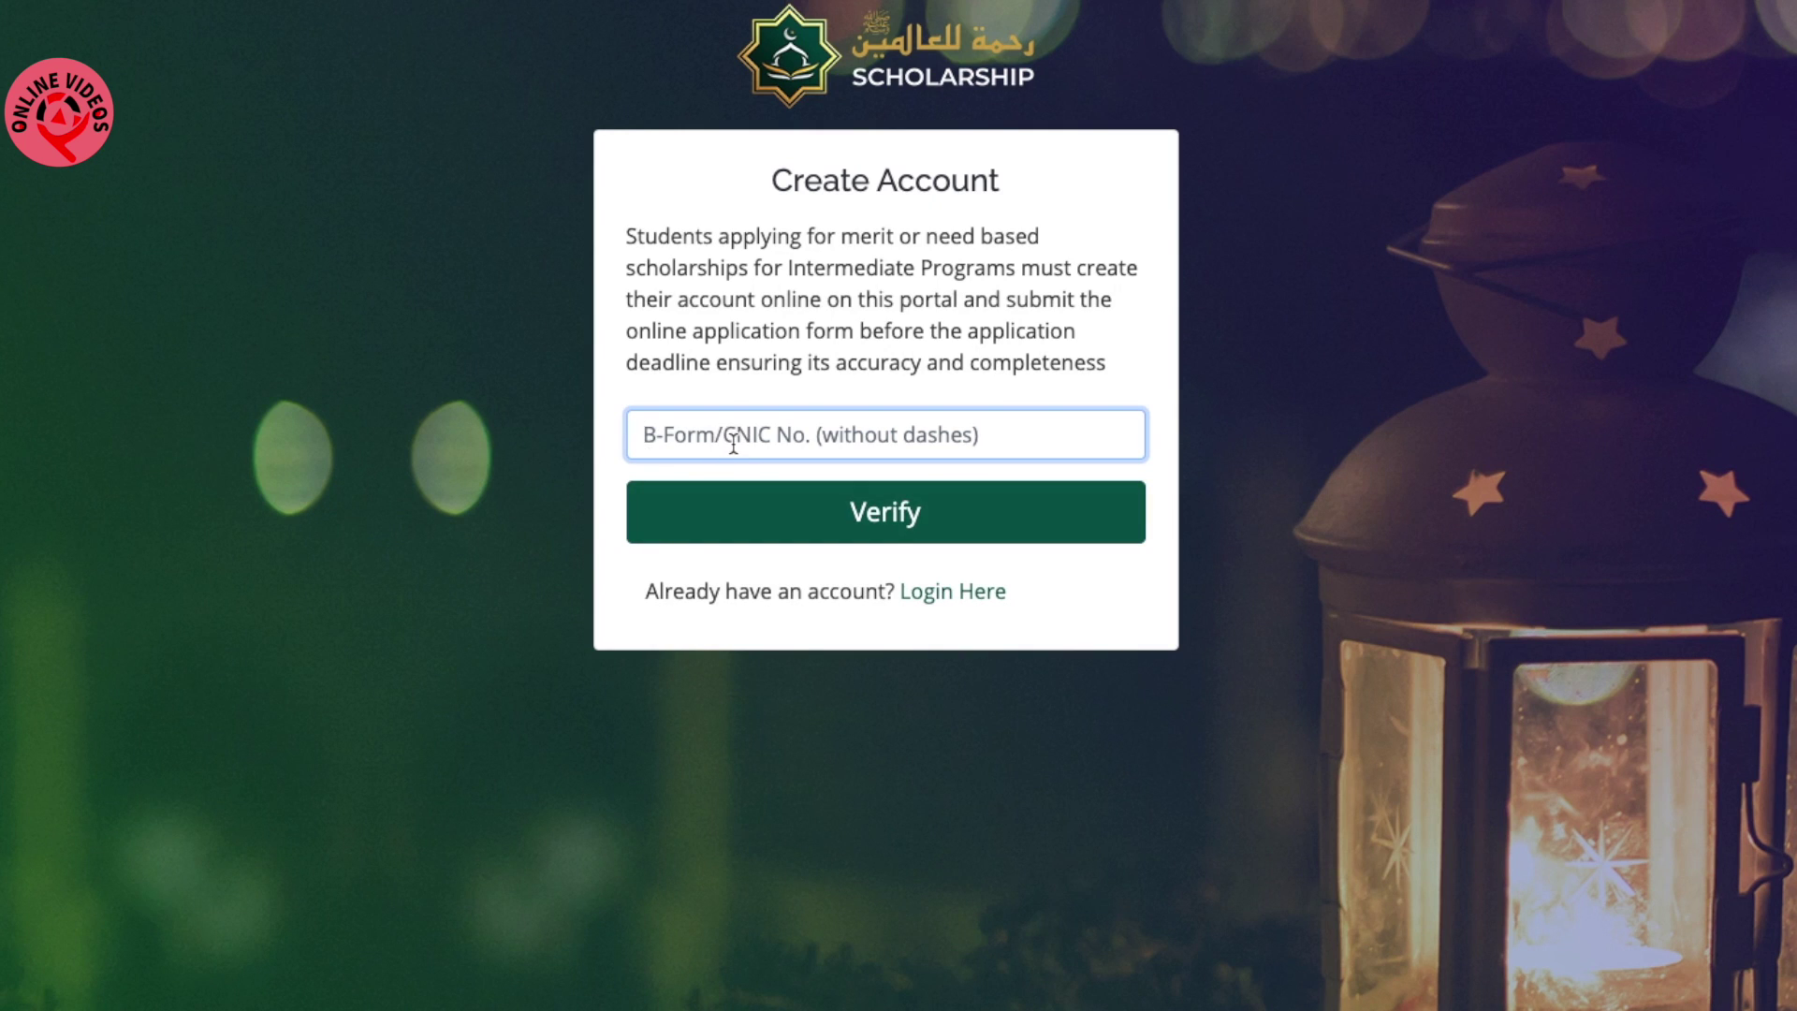
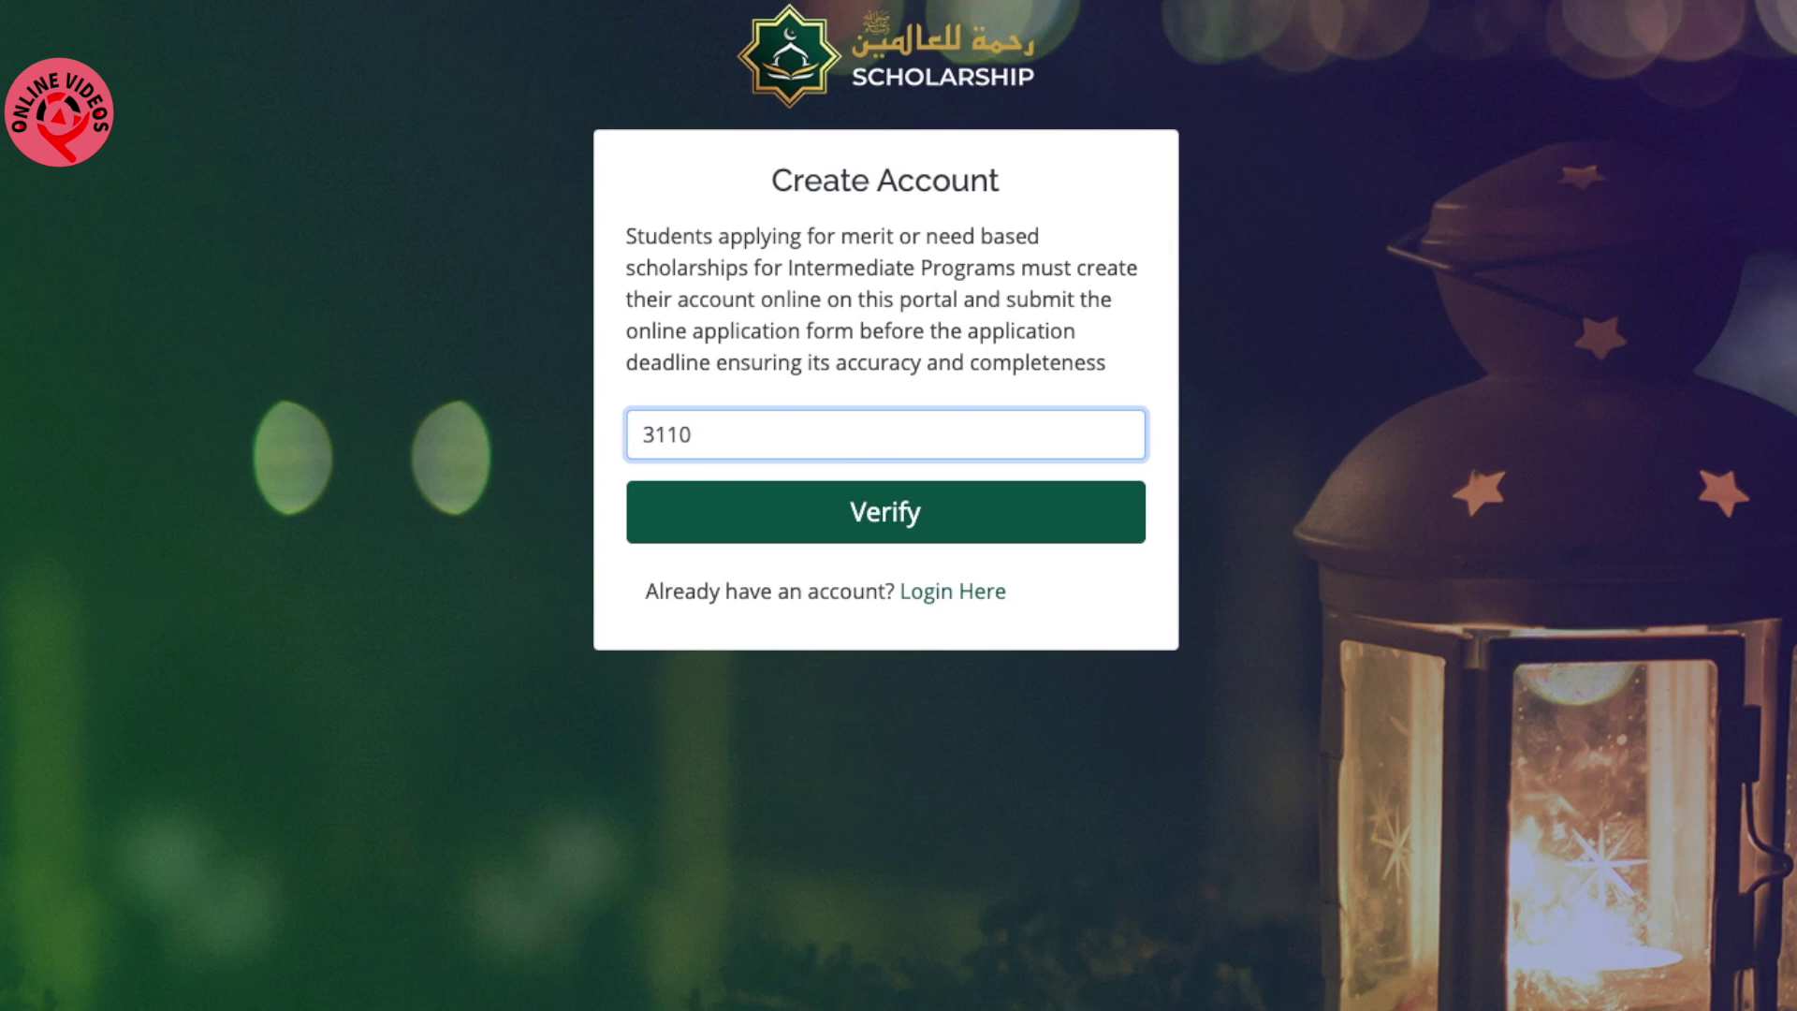
click(885, 524)
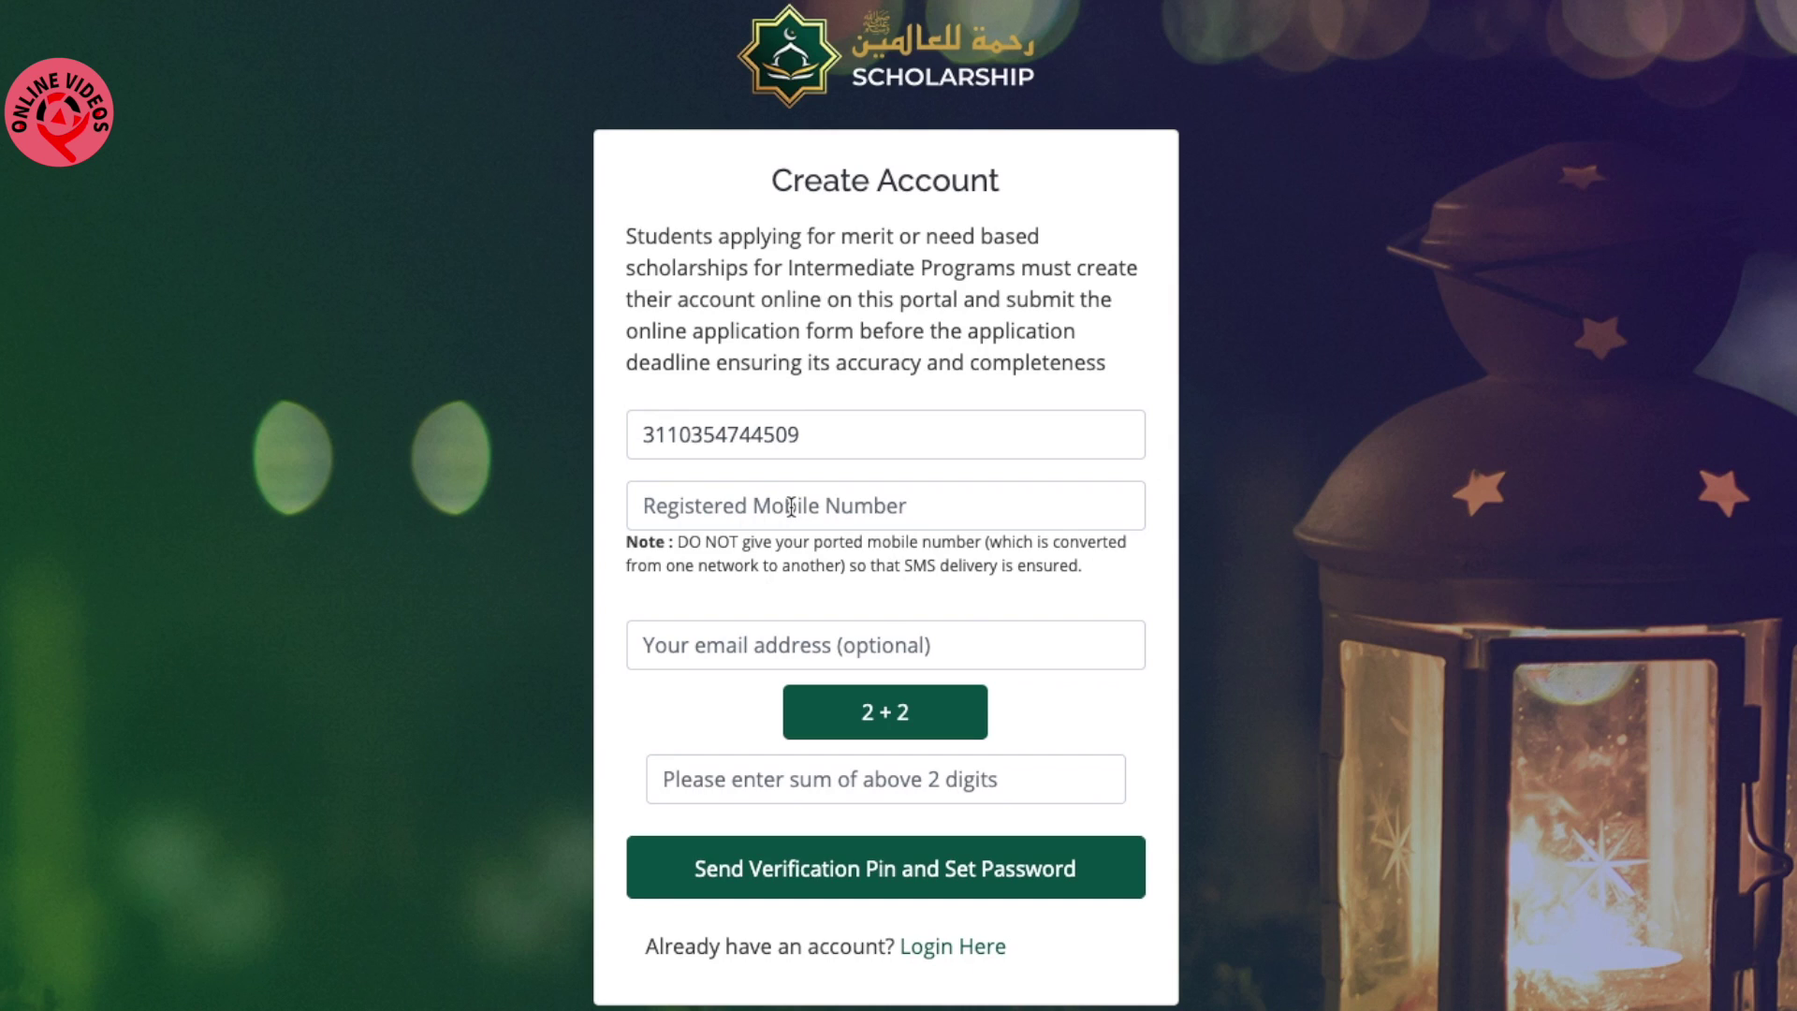
Enter the registered mobile number, the student's Gmail address and 4 as the 2 + 2 answer
click(791, 507)
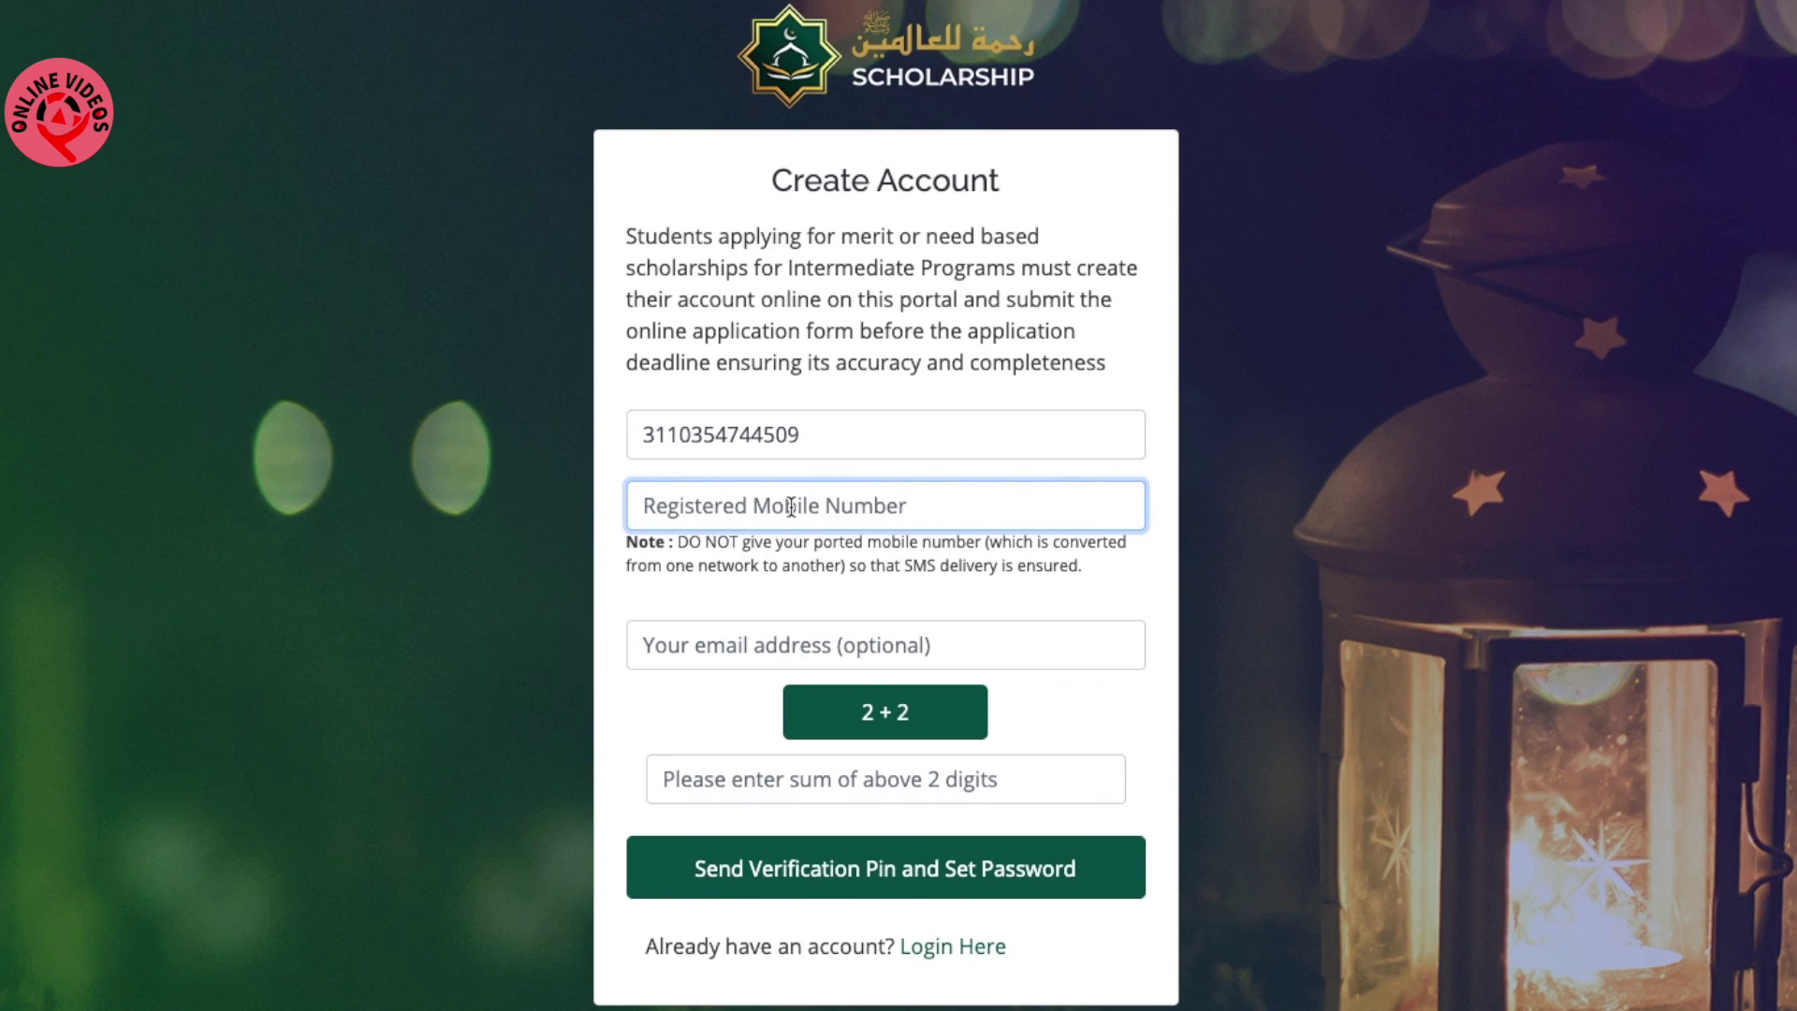
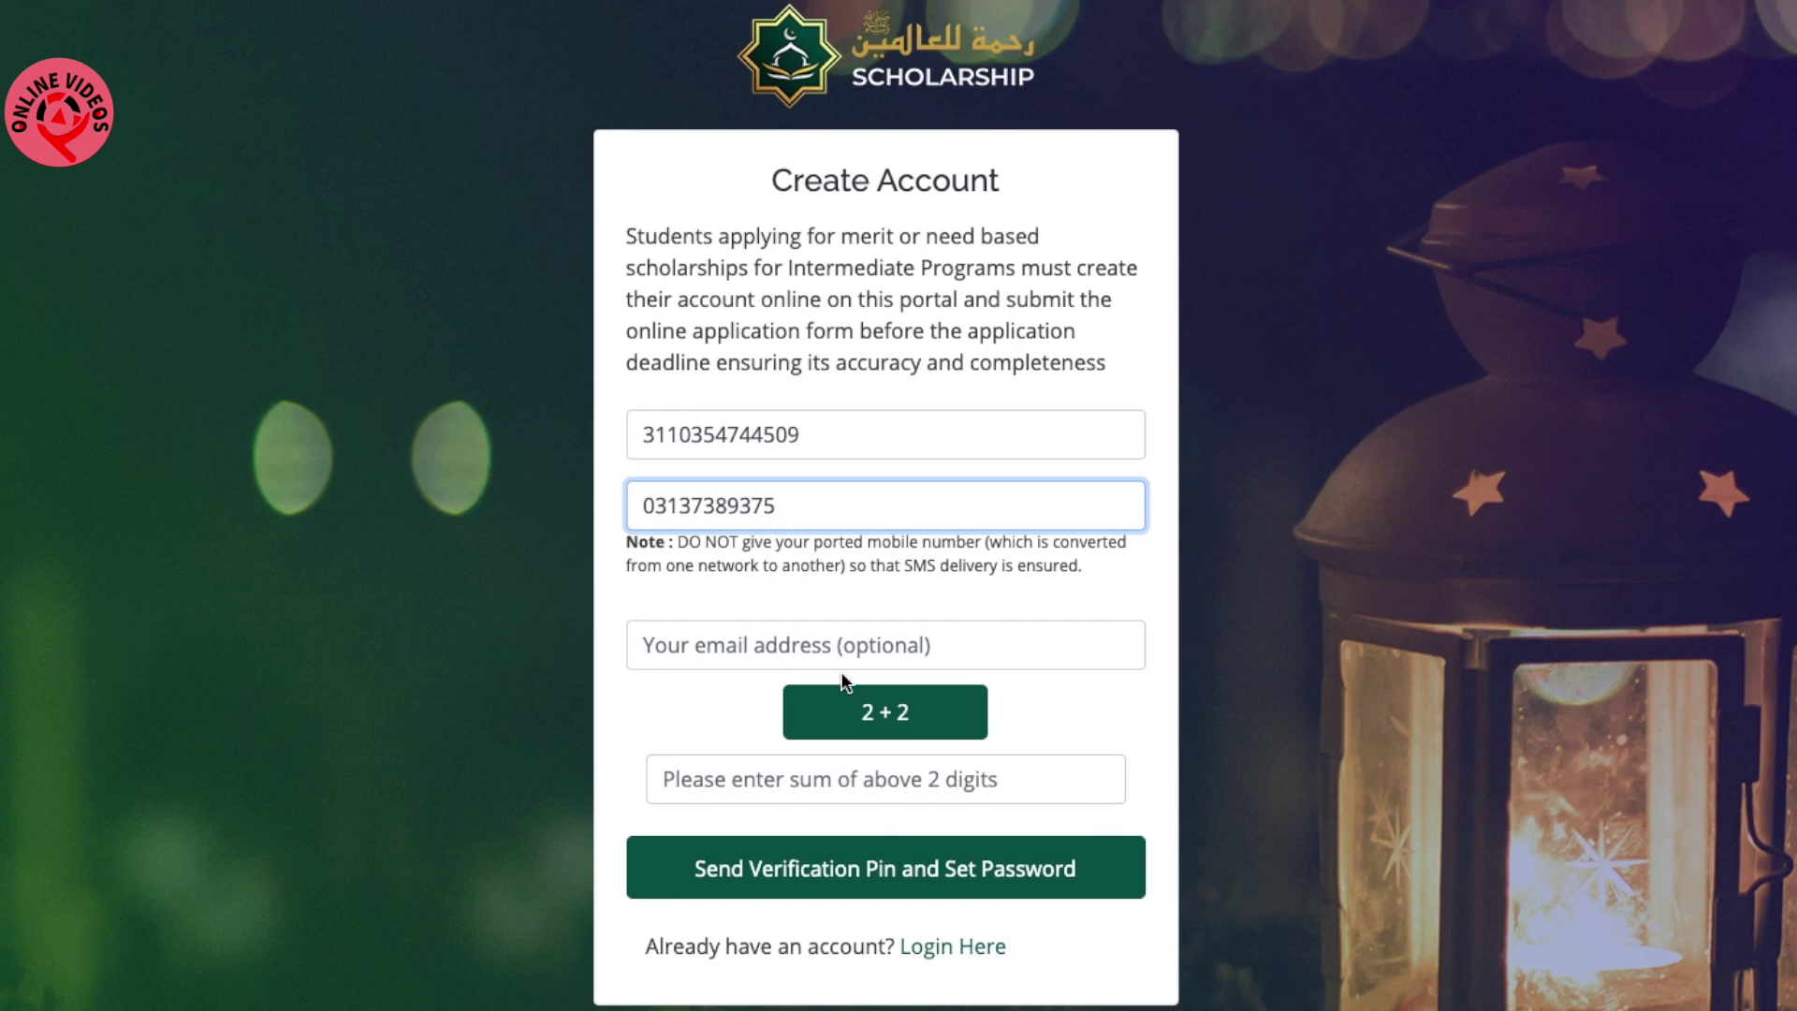
click(842, 638)
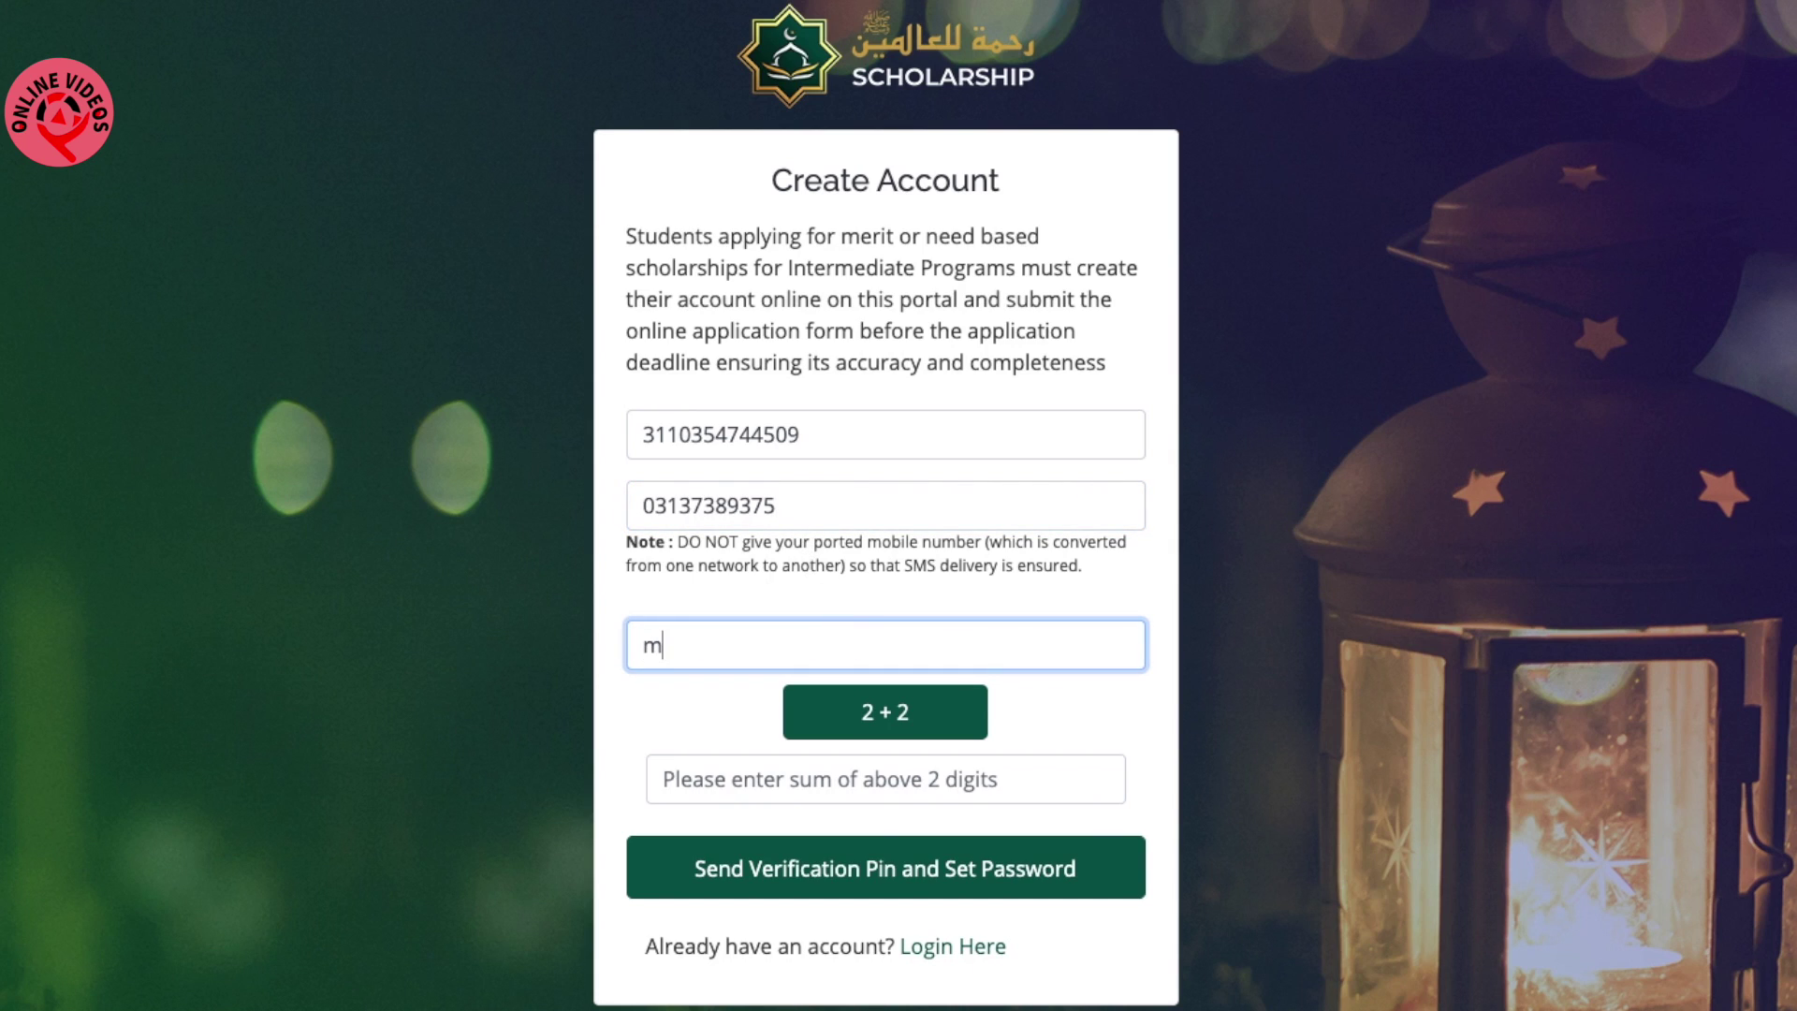
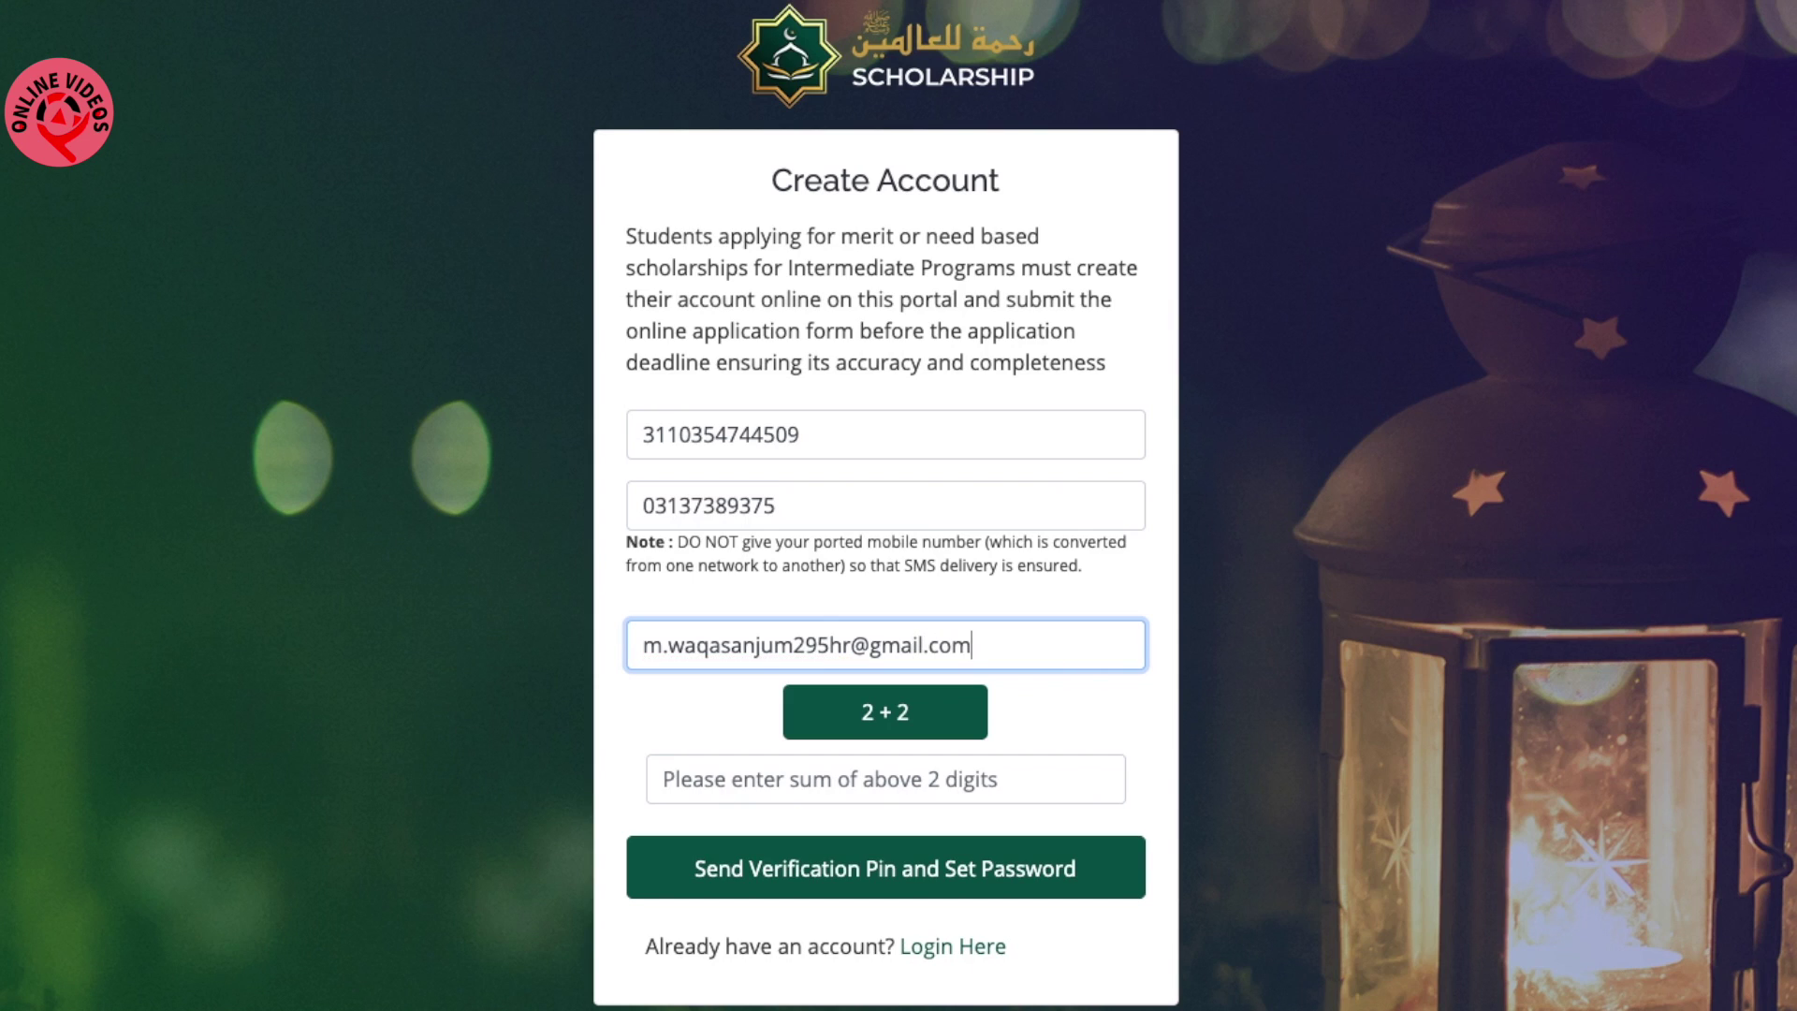
click(843, 779)
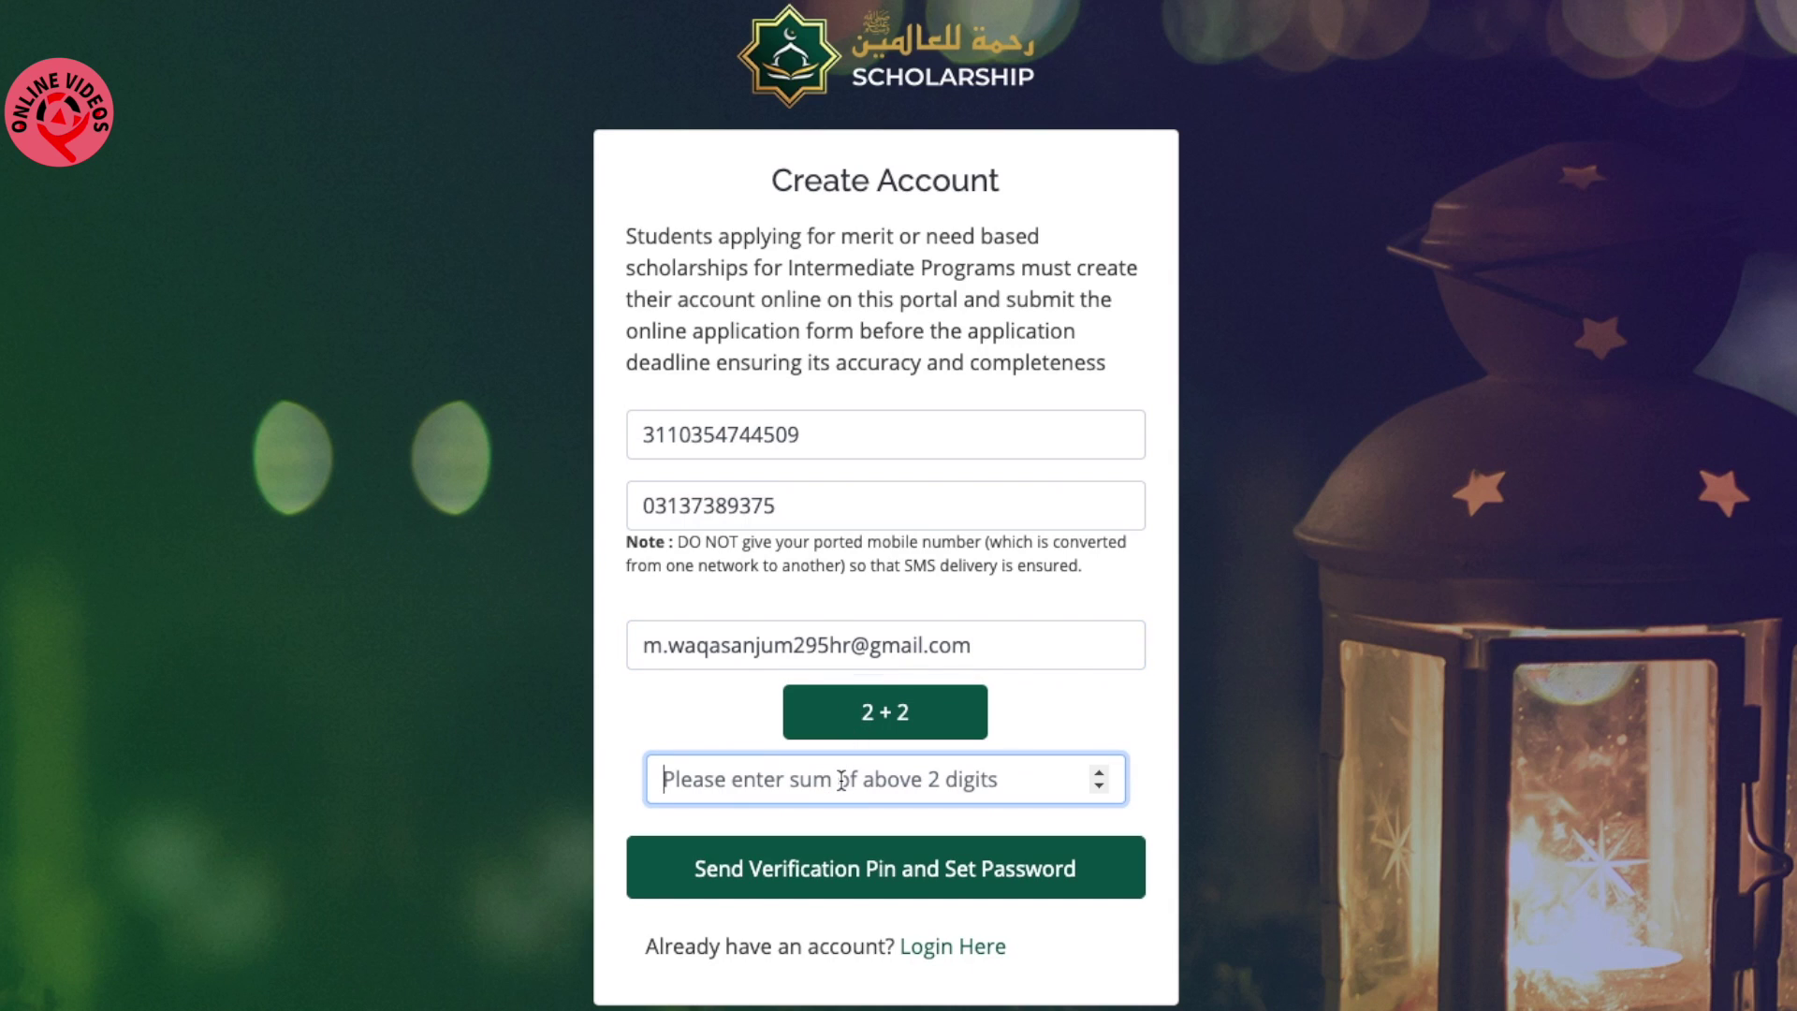
text(4)
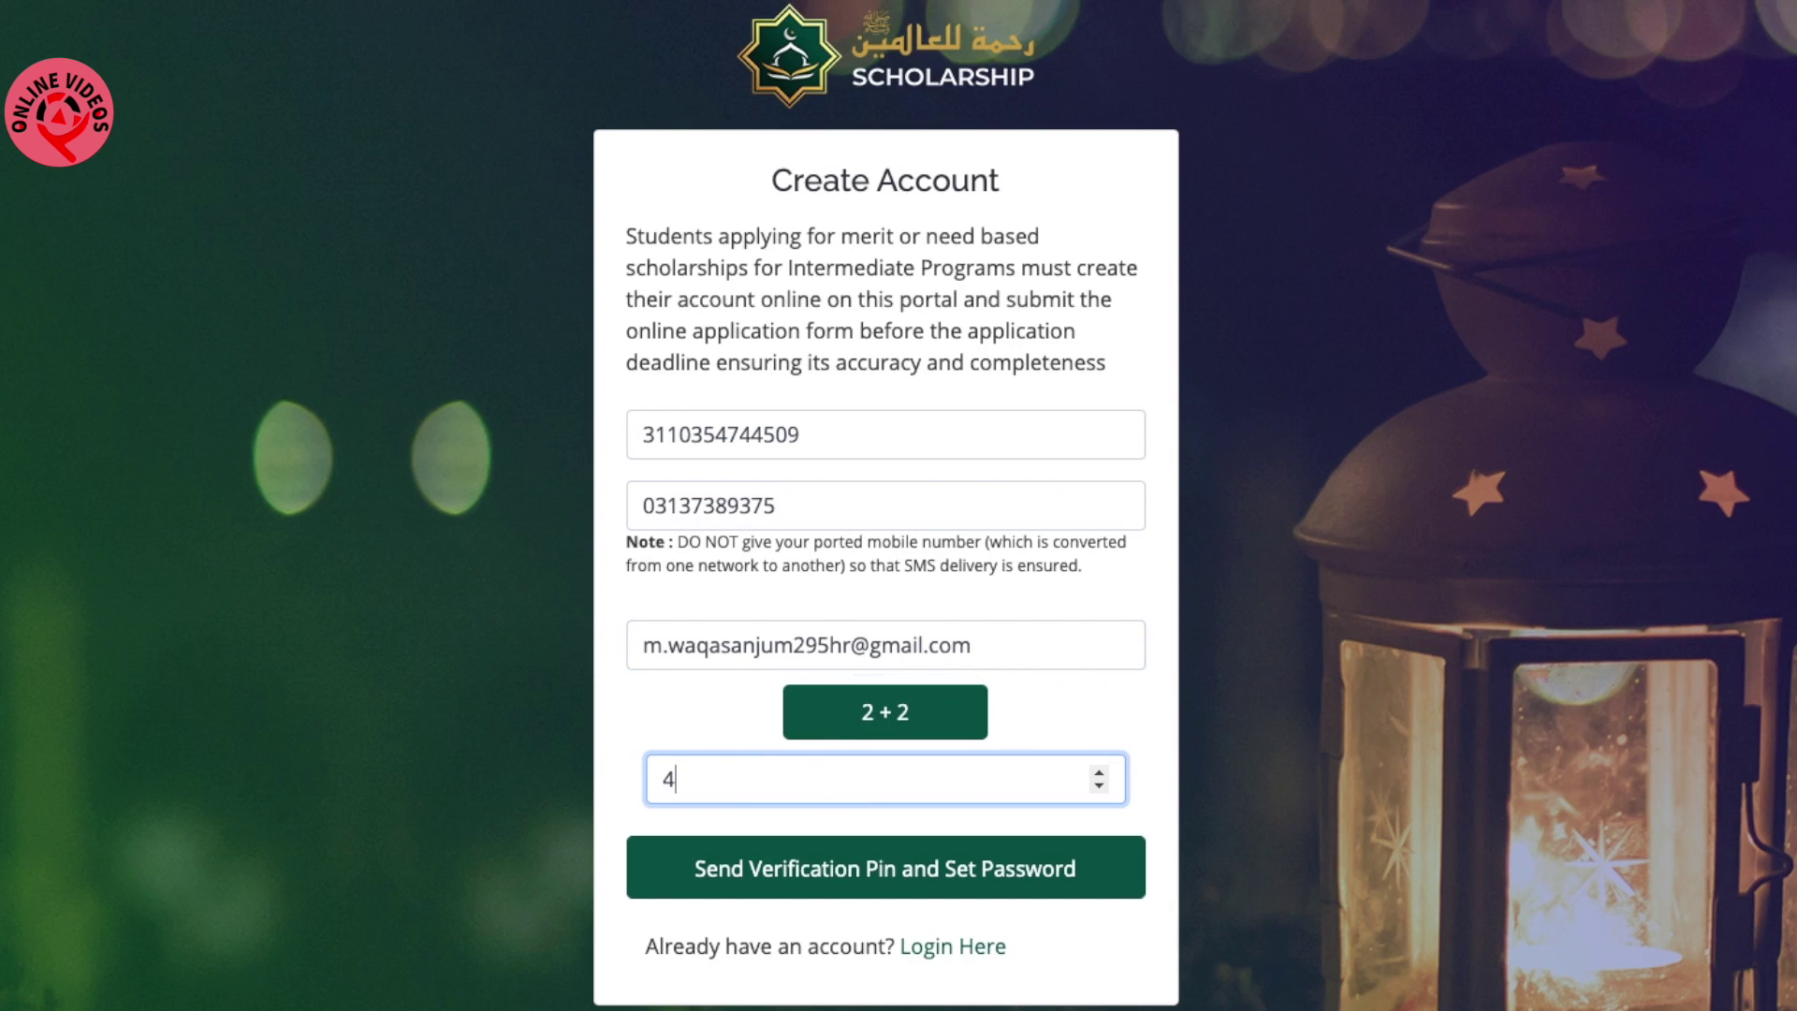
Request the verification pin and enter the received pin code
click(939, 884)
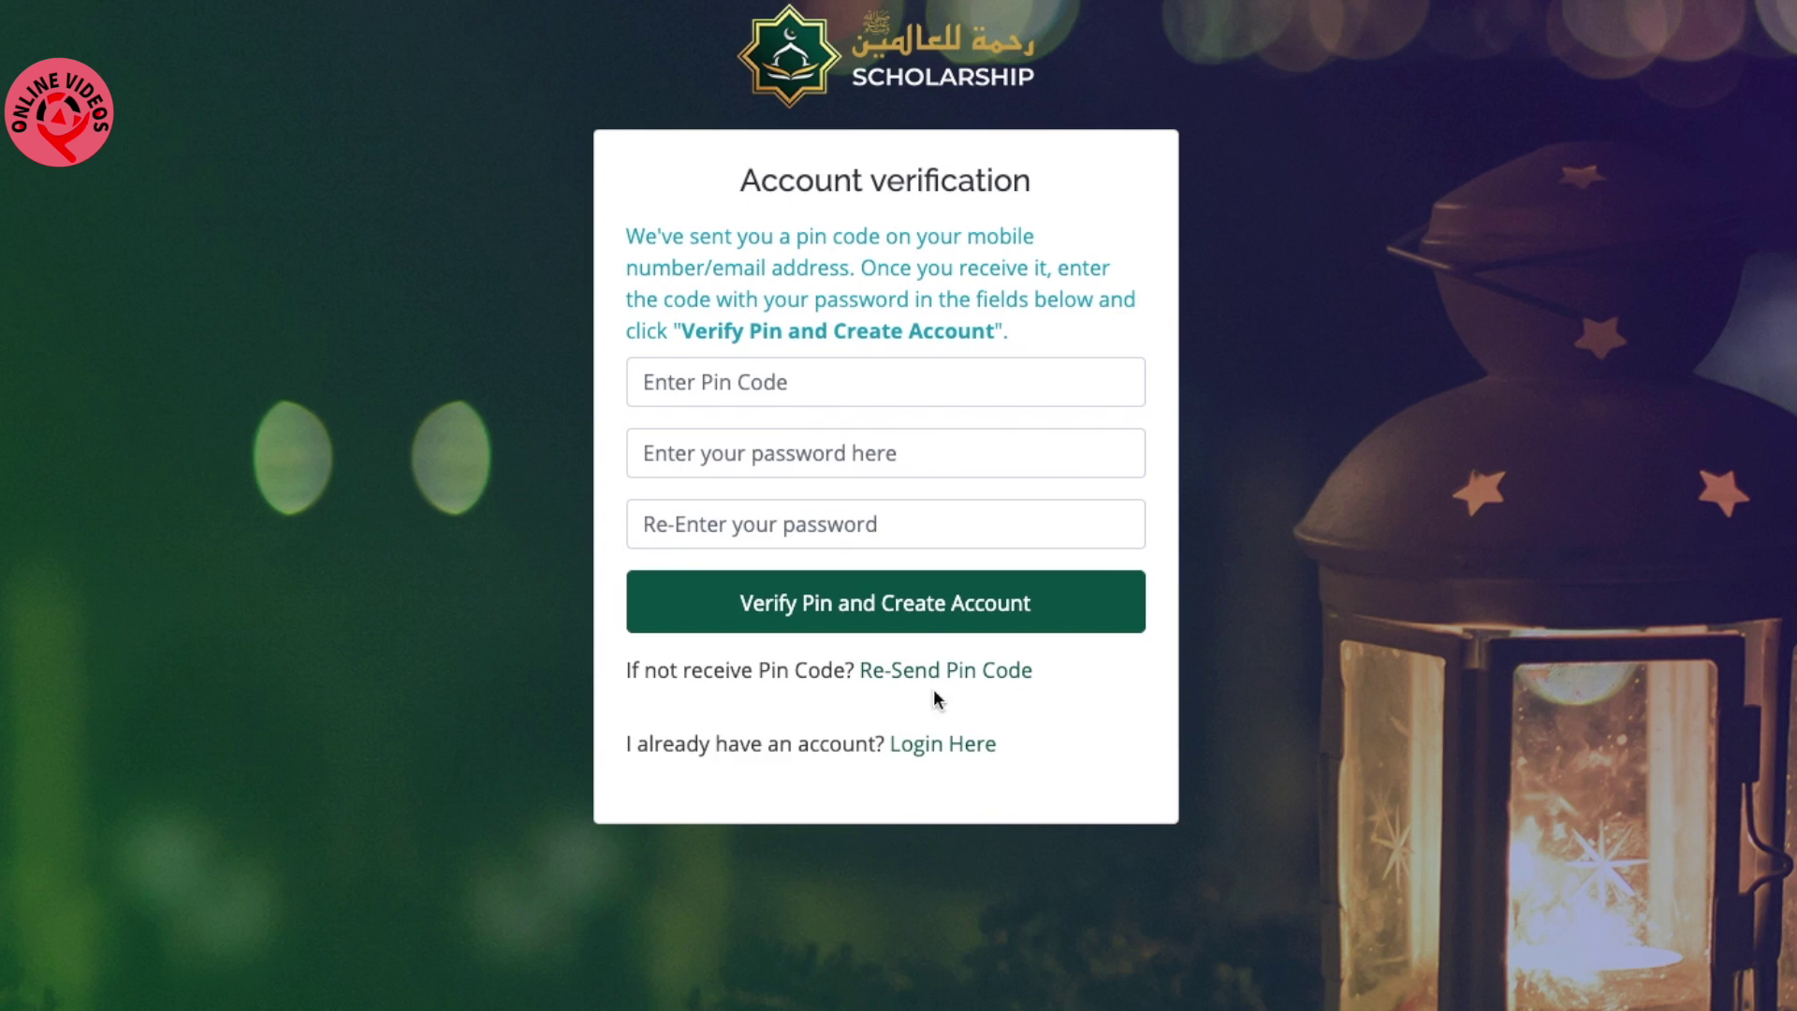
click(879, 388)
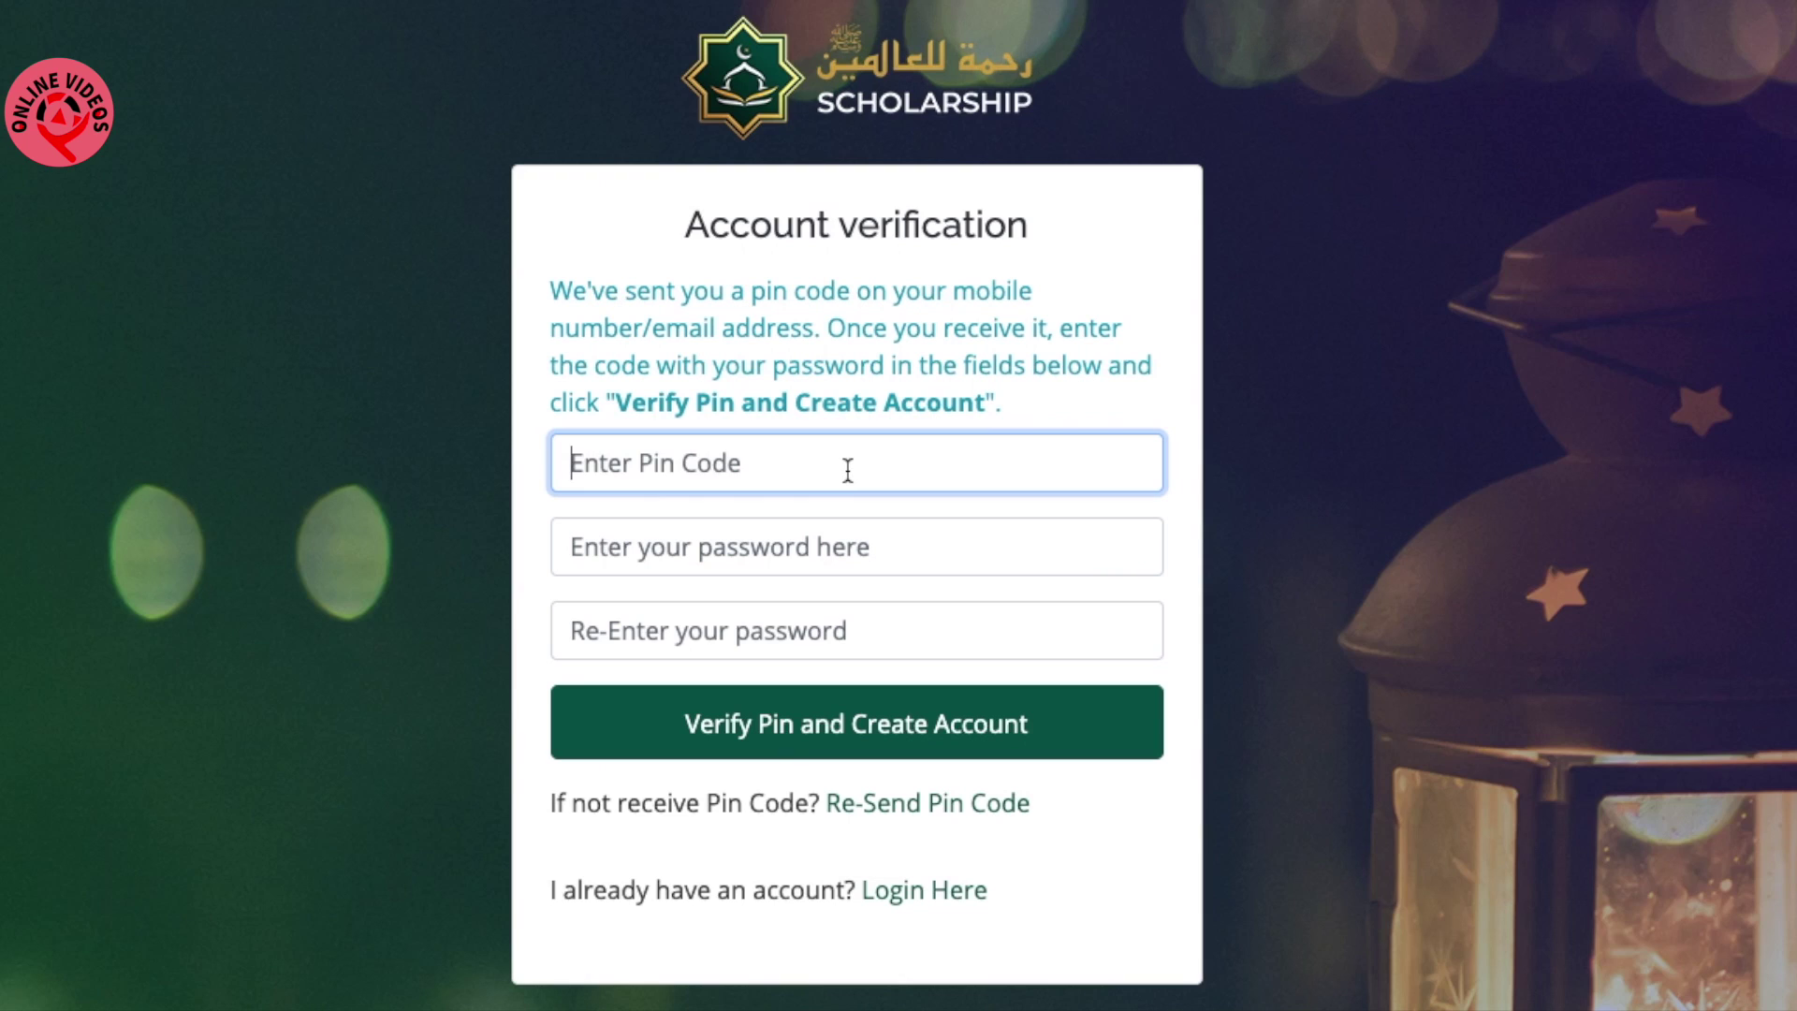
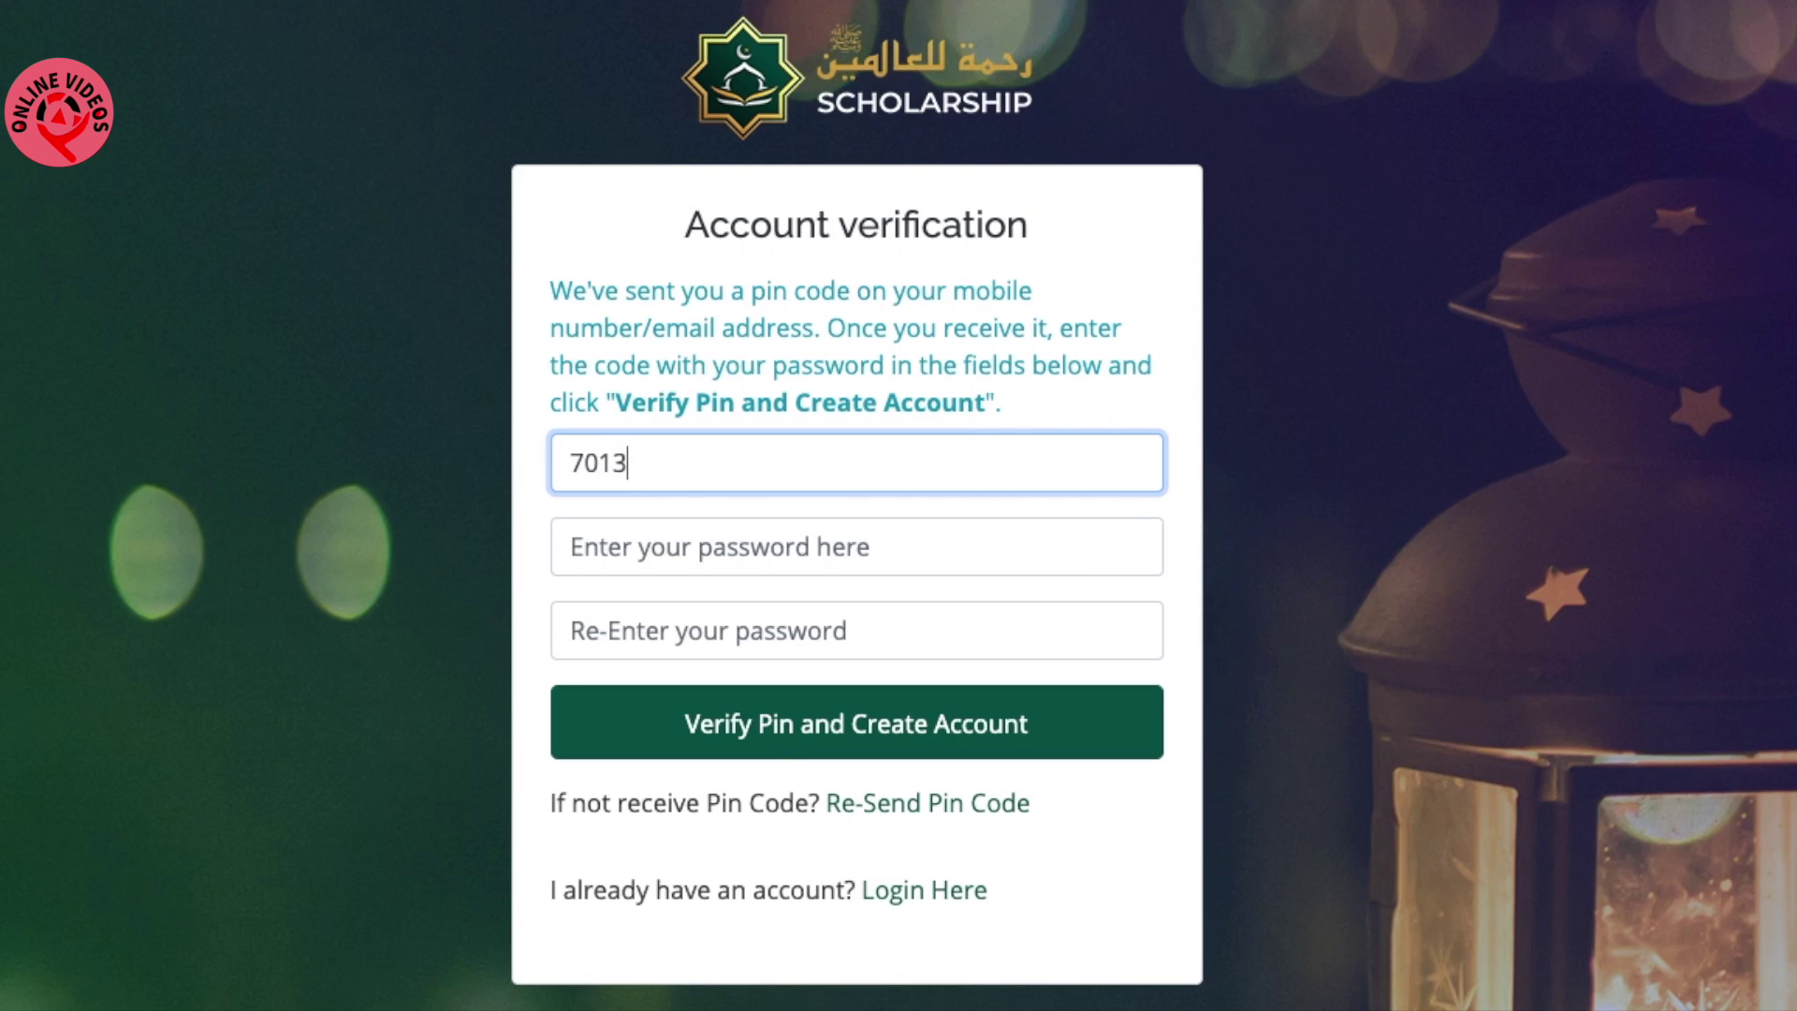
Type the new account password and re-enter it to confirm
click(851, 546)
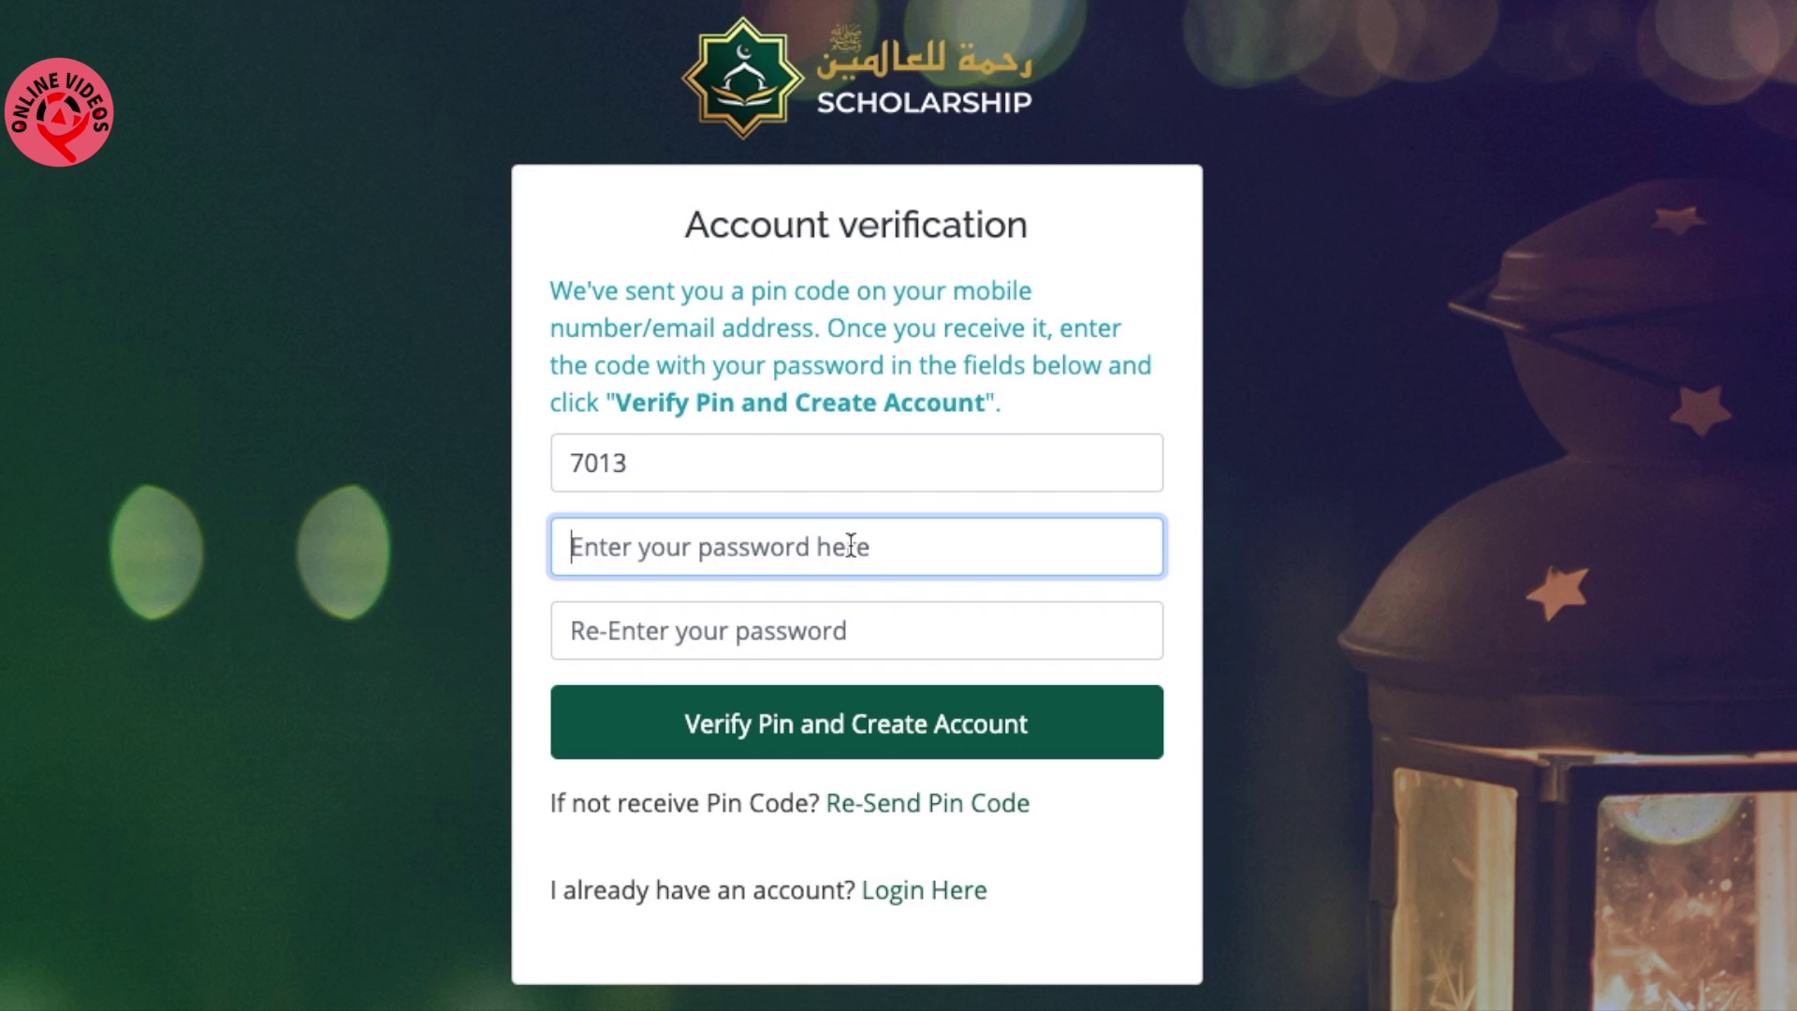
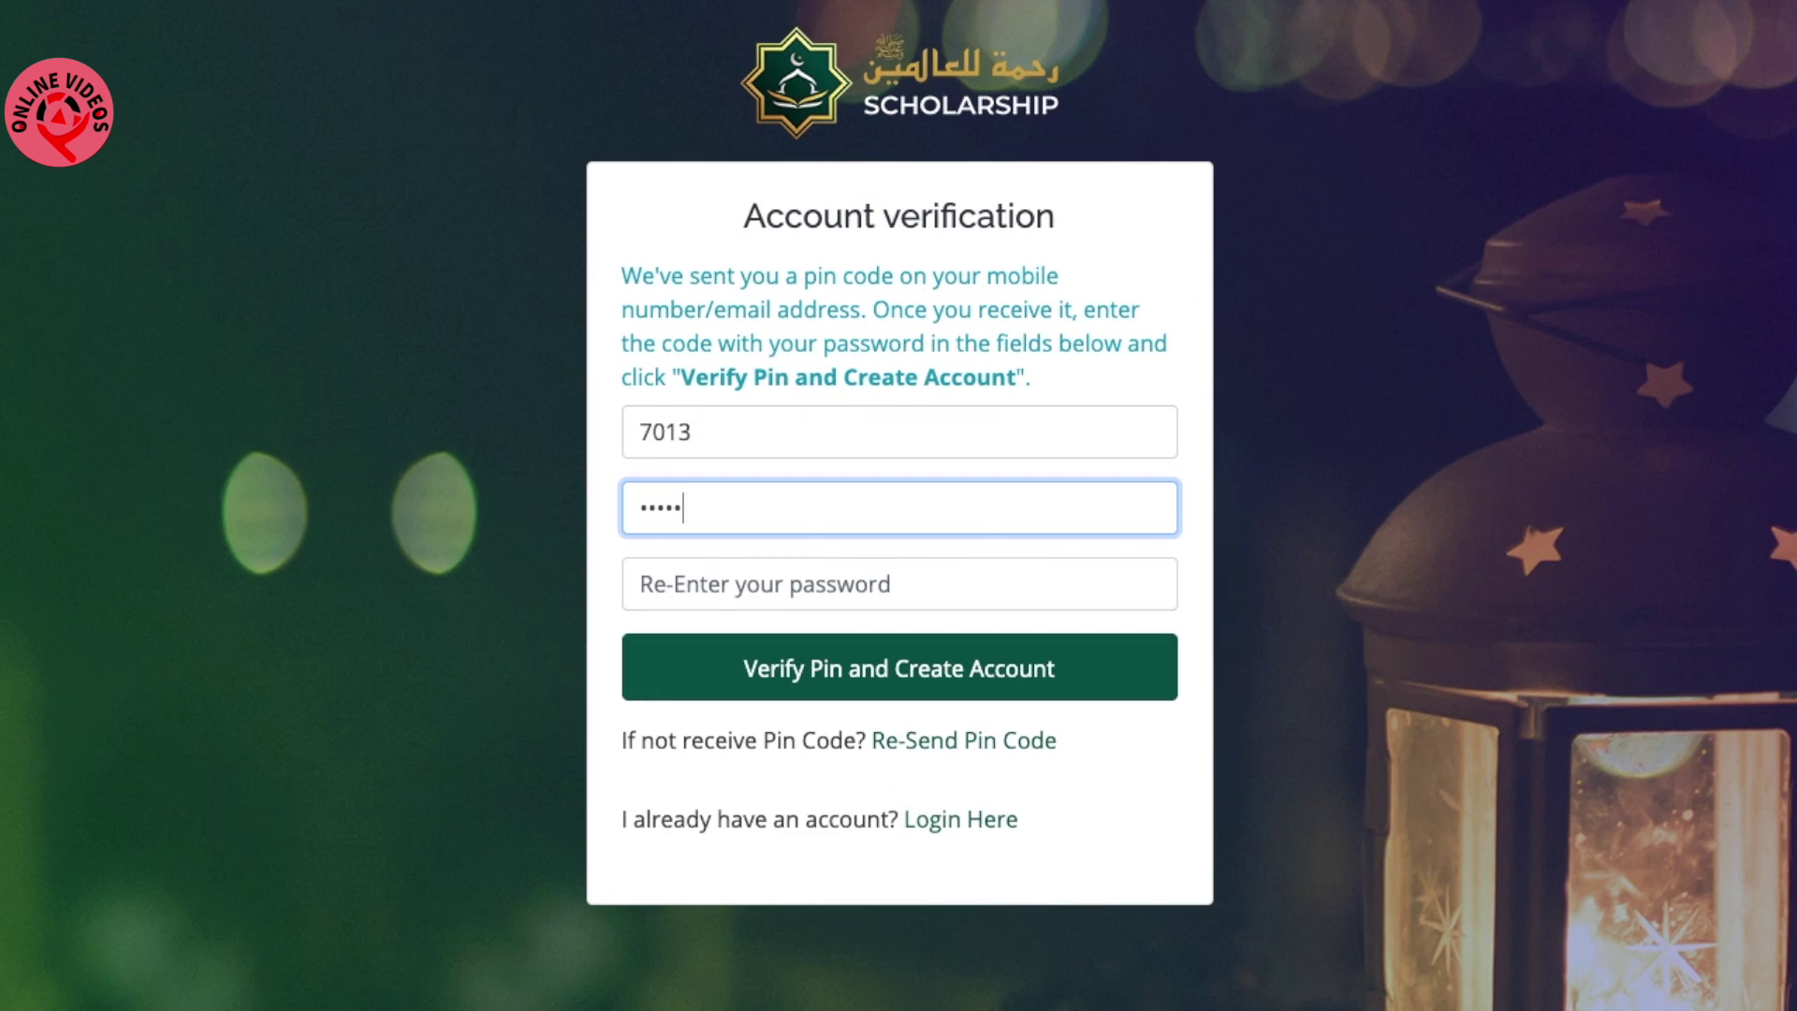
click(855, 586)
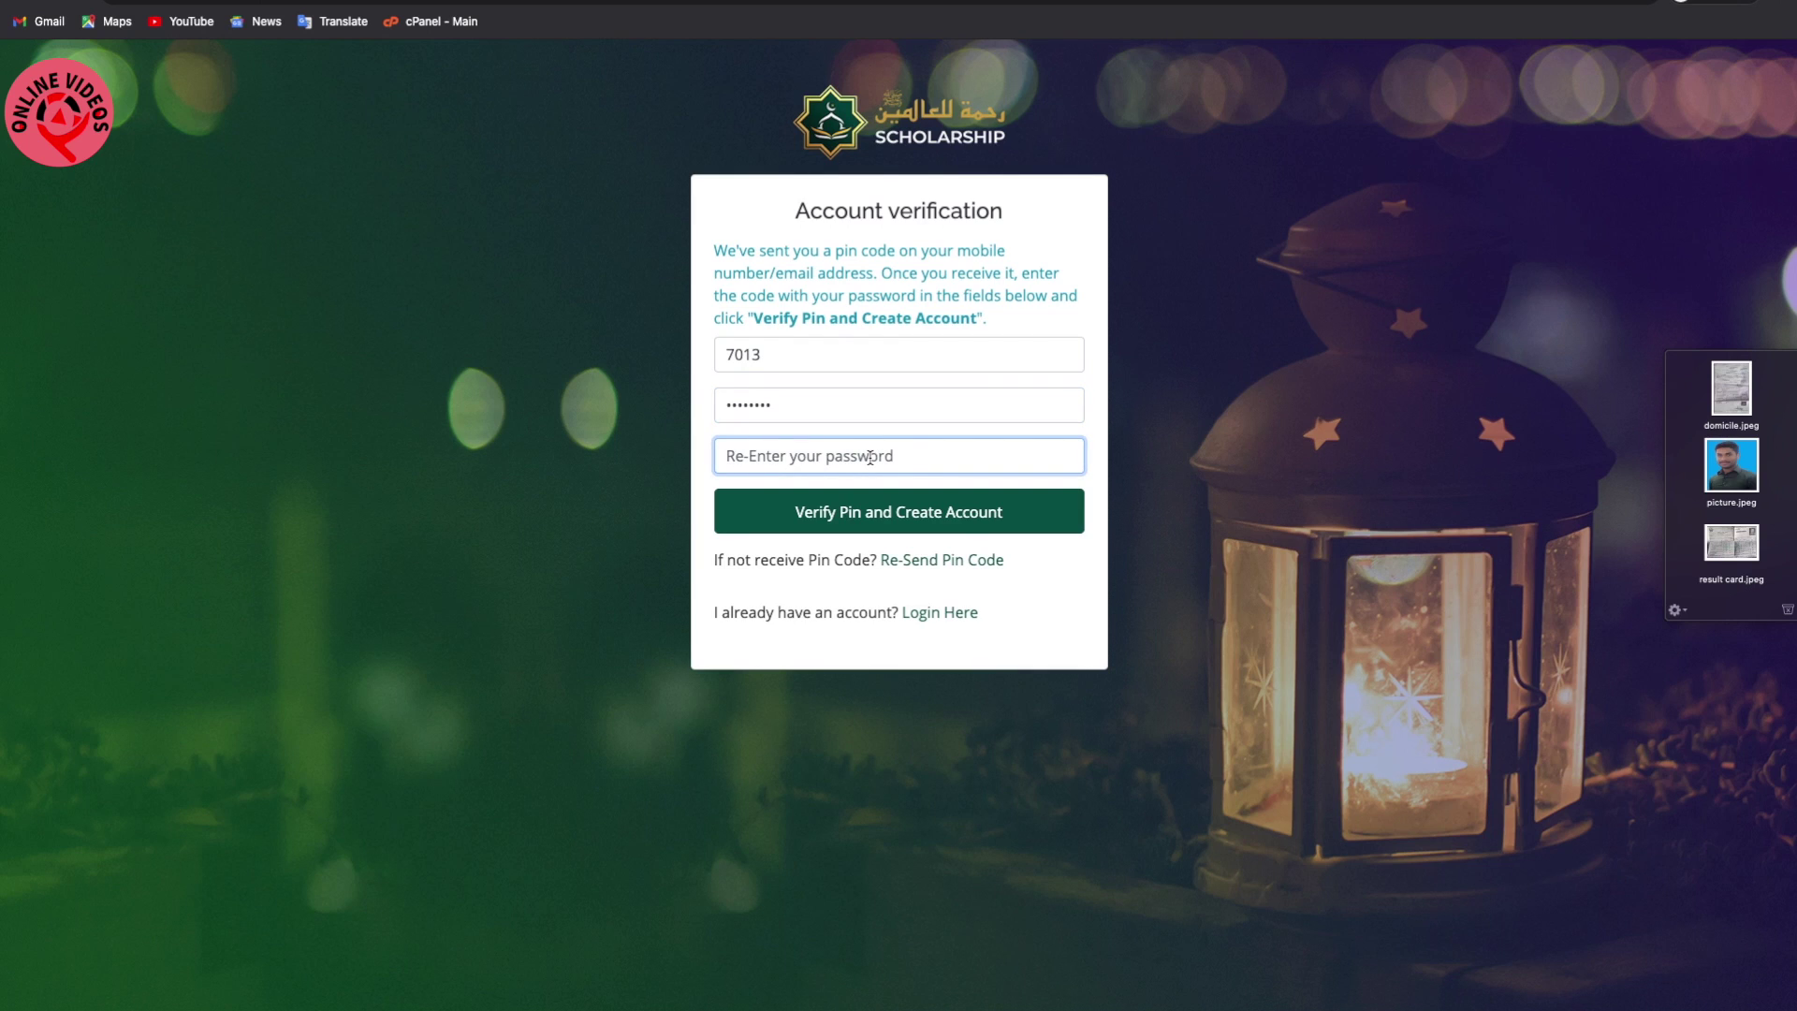
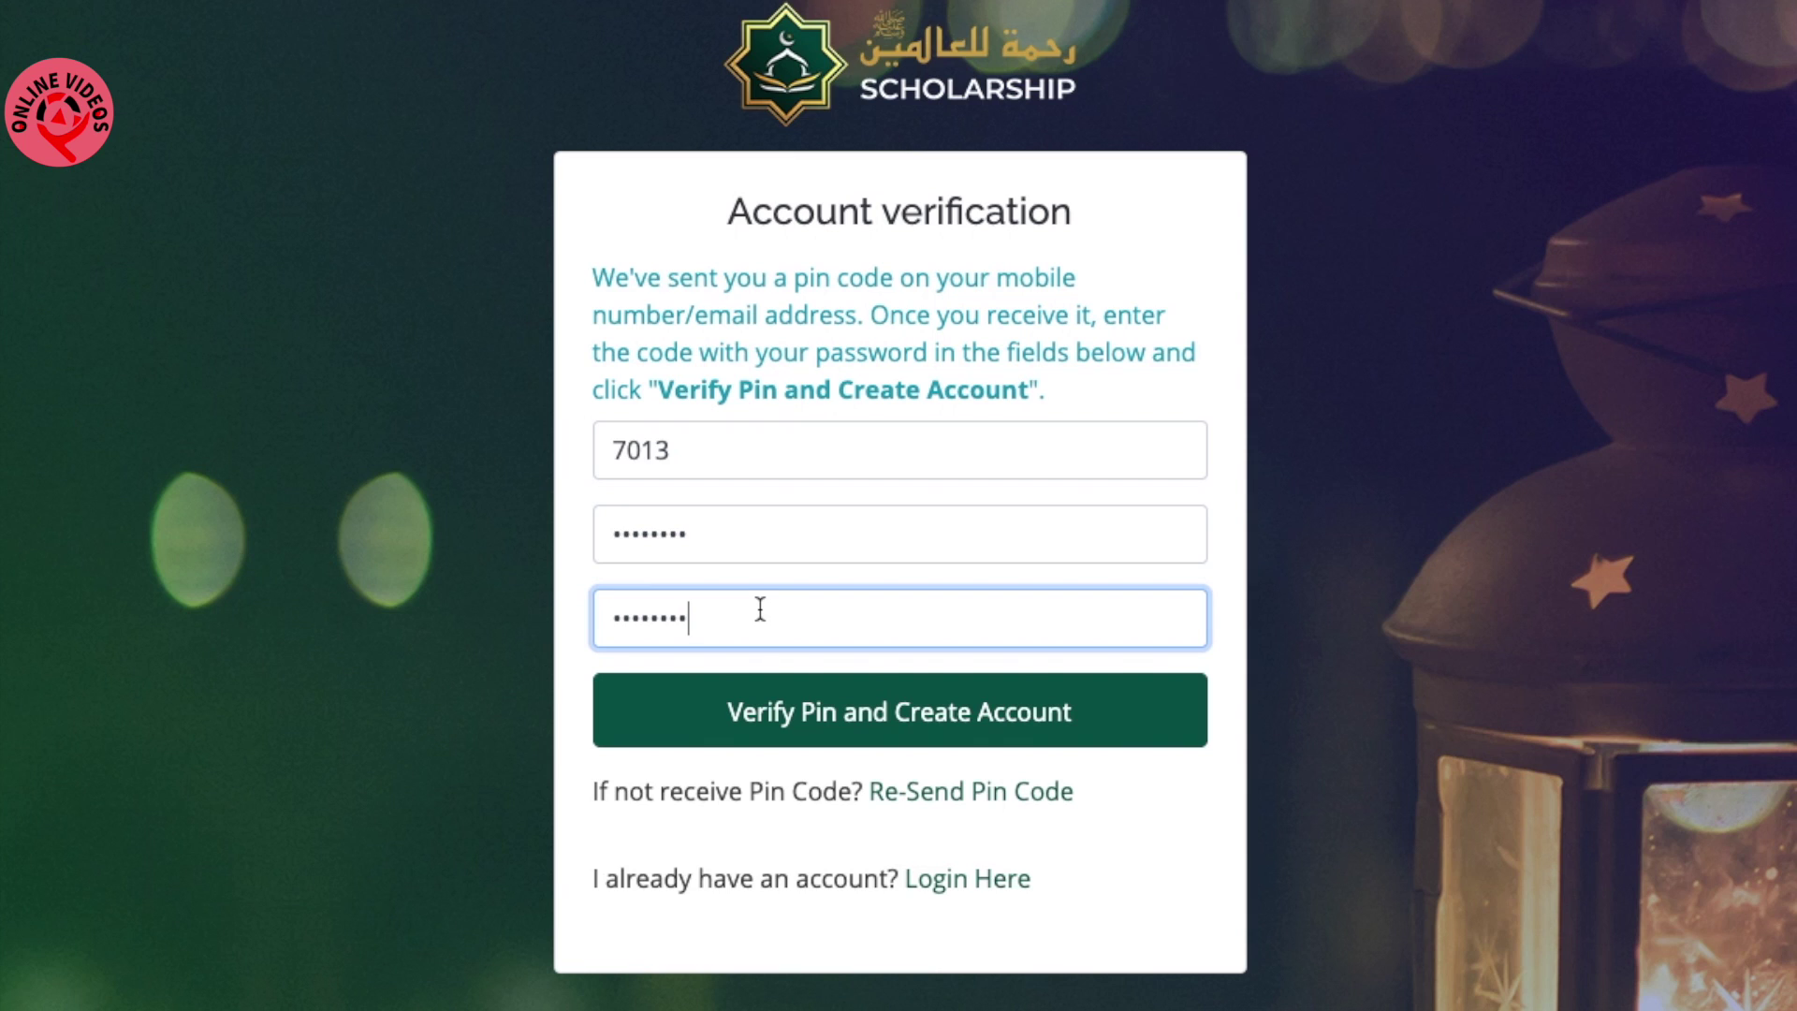
Create the account, then sign in with the B-Form/CNIC, password and 12 for the 8 + 4 sum
click(830, 722)
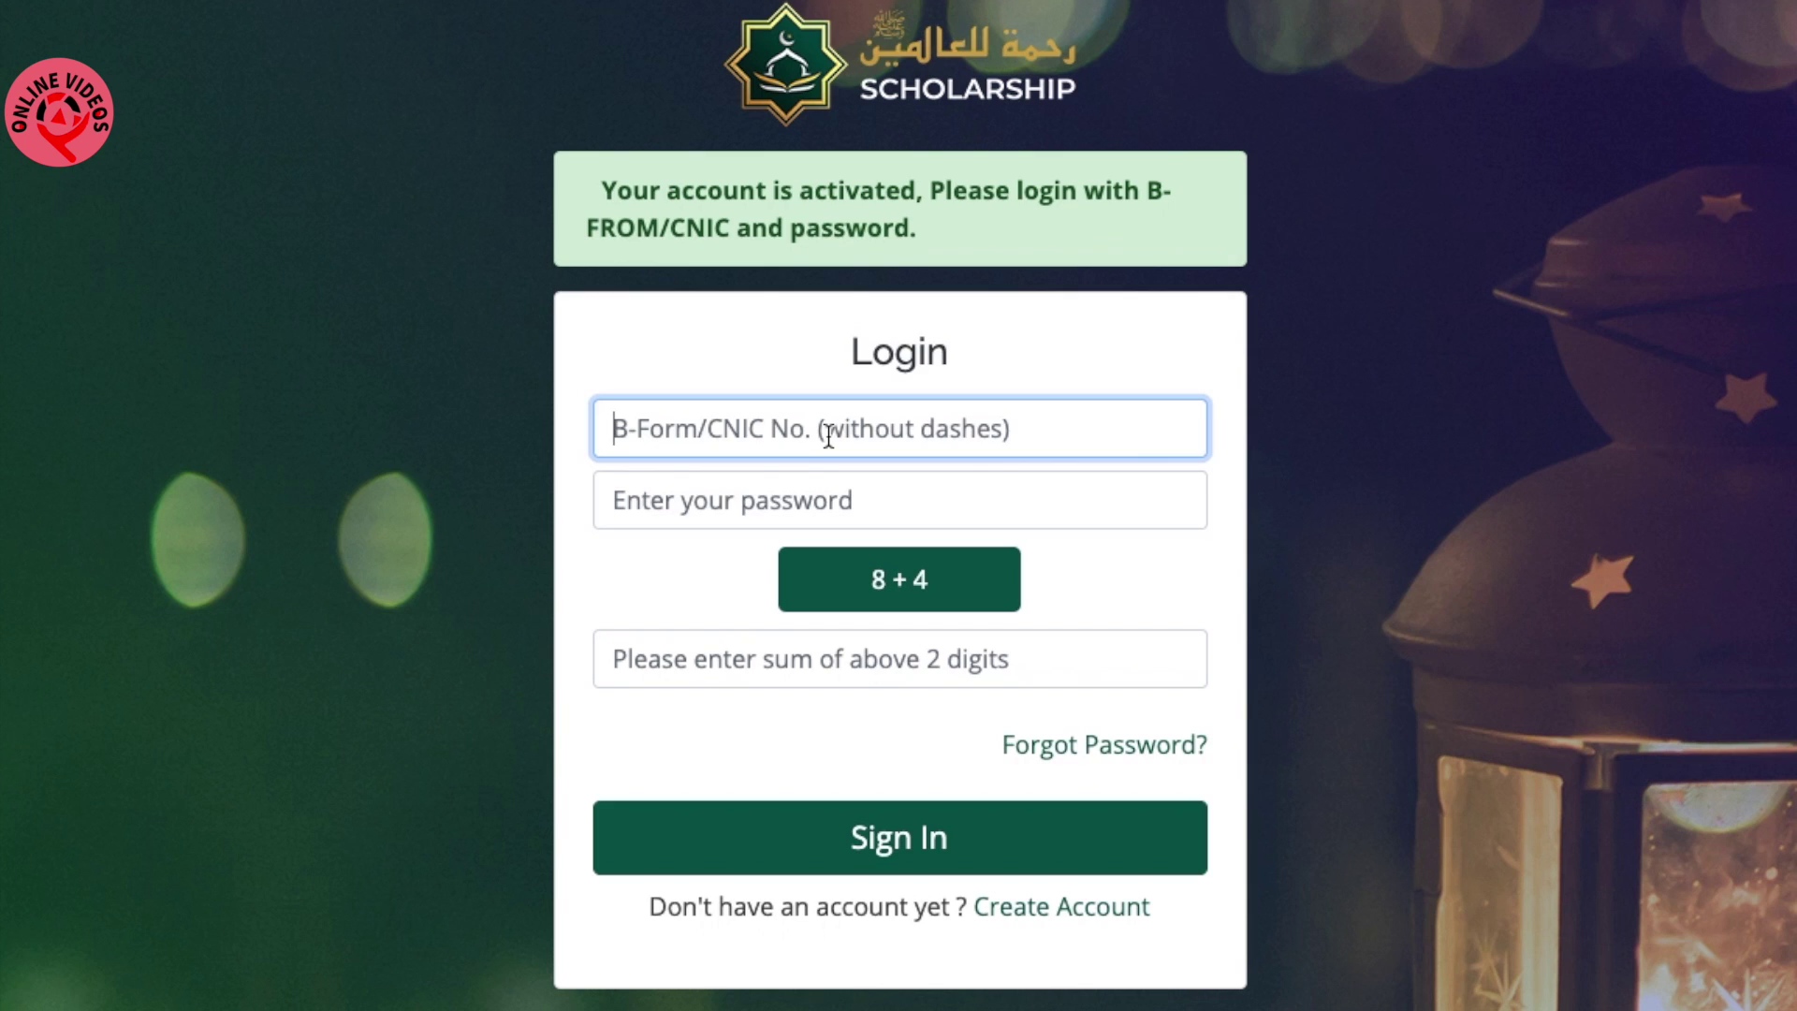
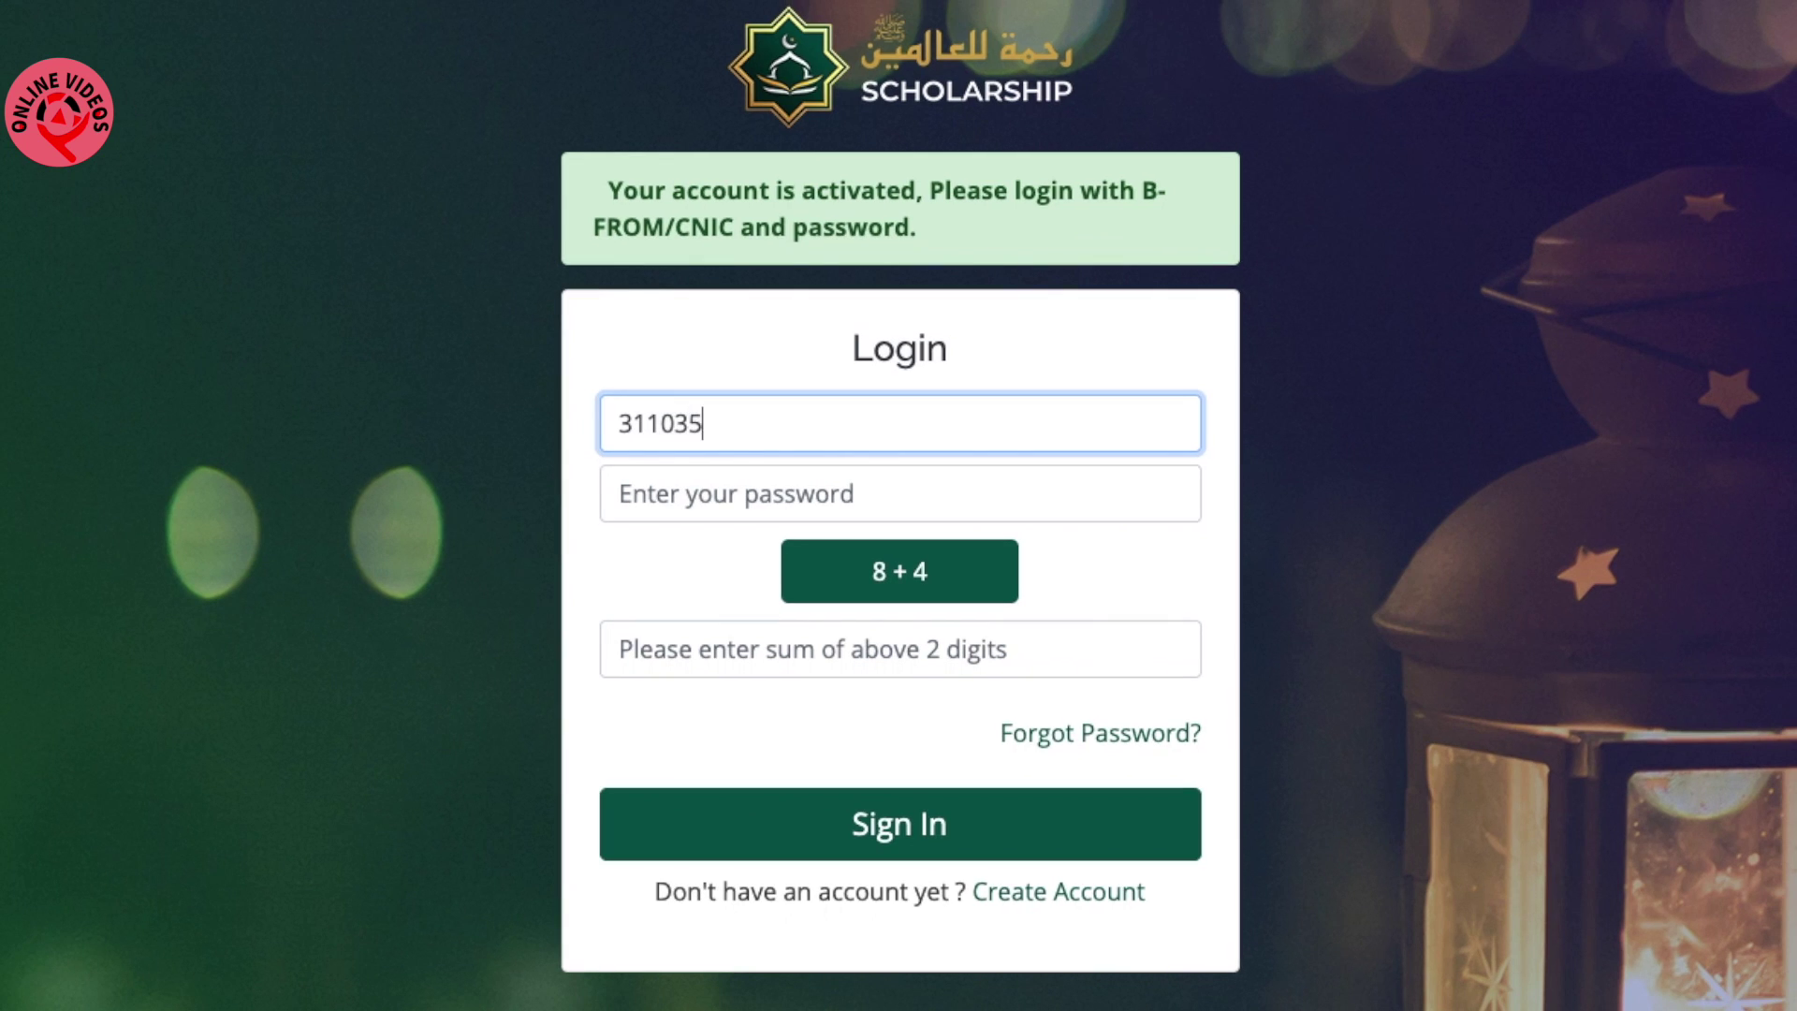
click(821, 498)
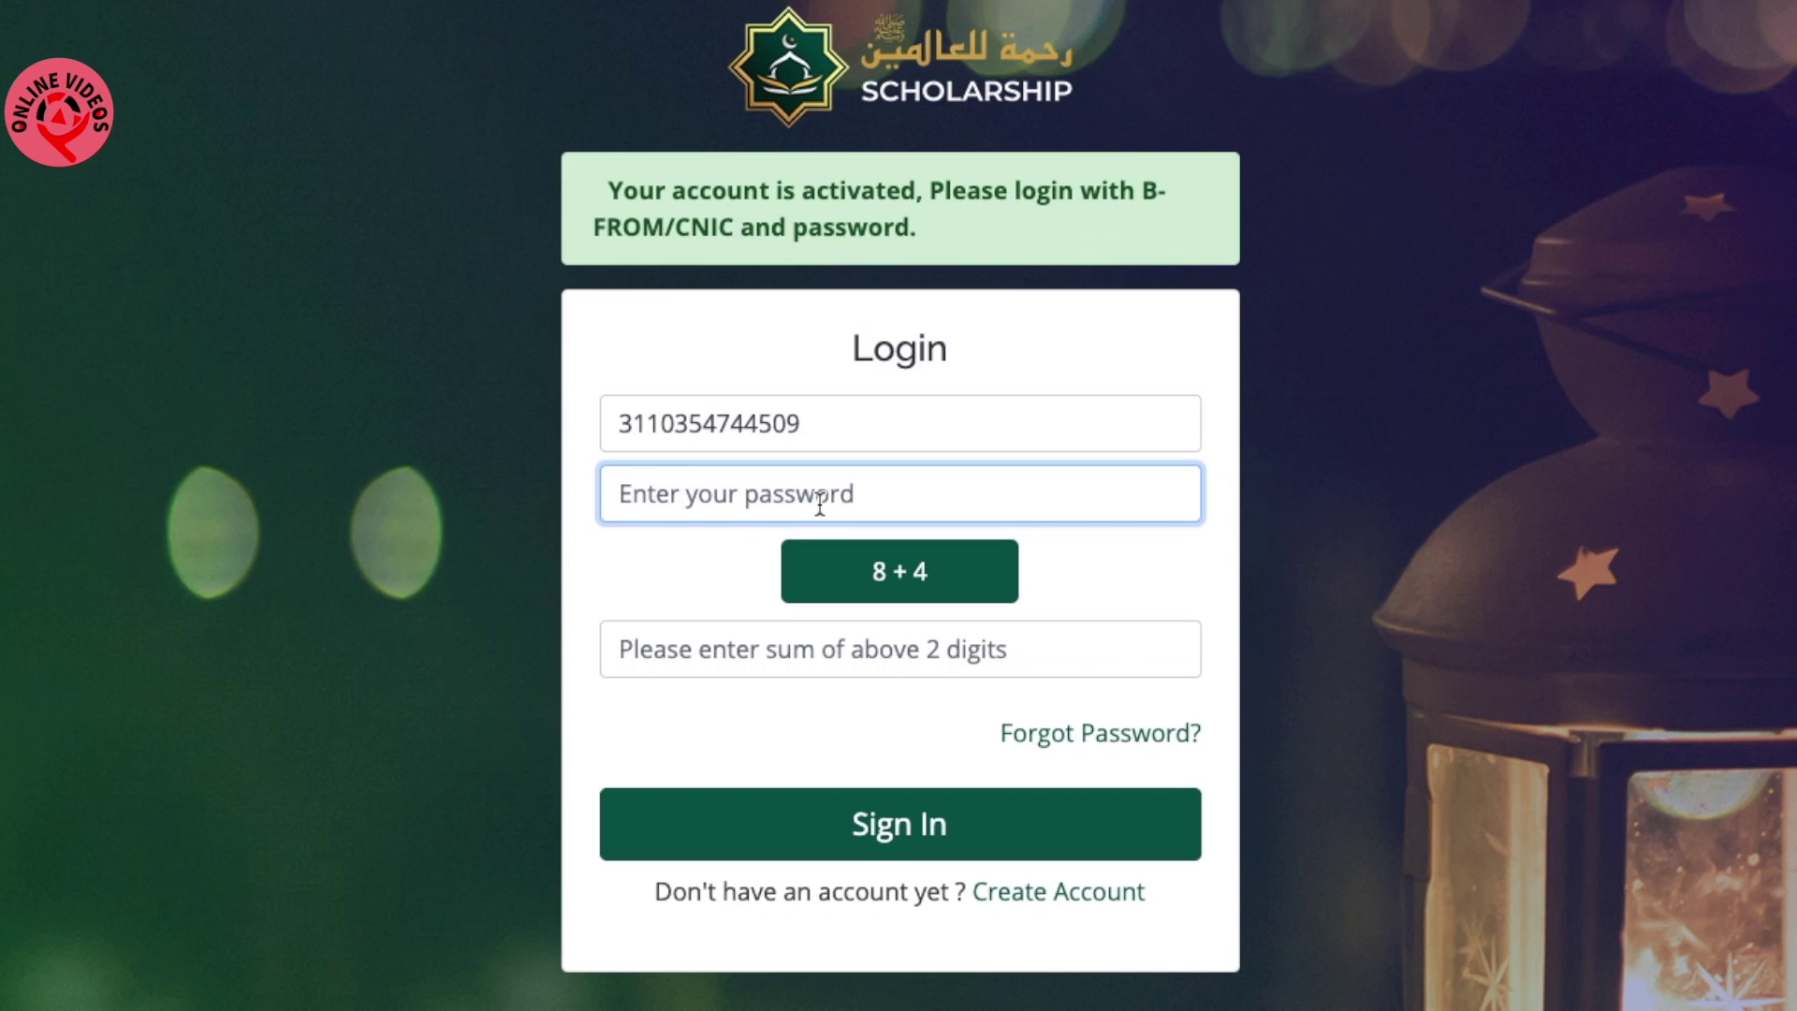
text(•••••••••)
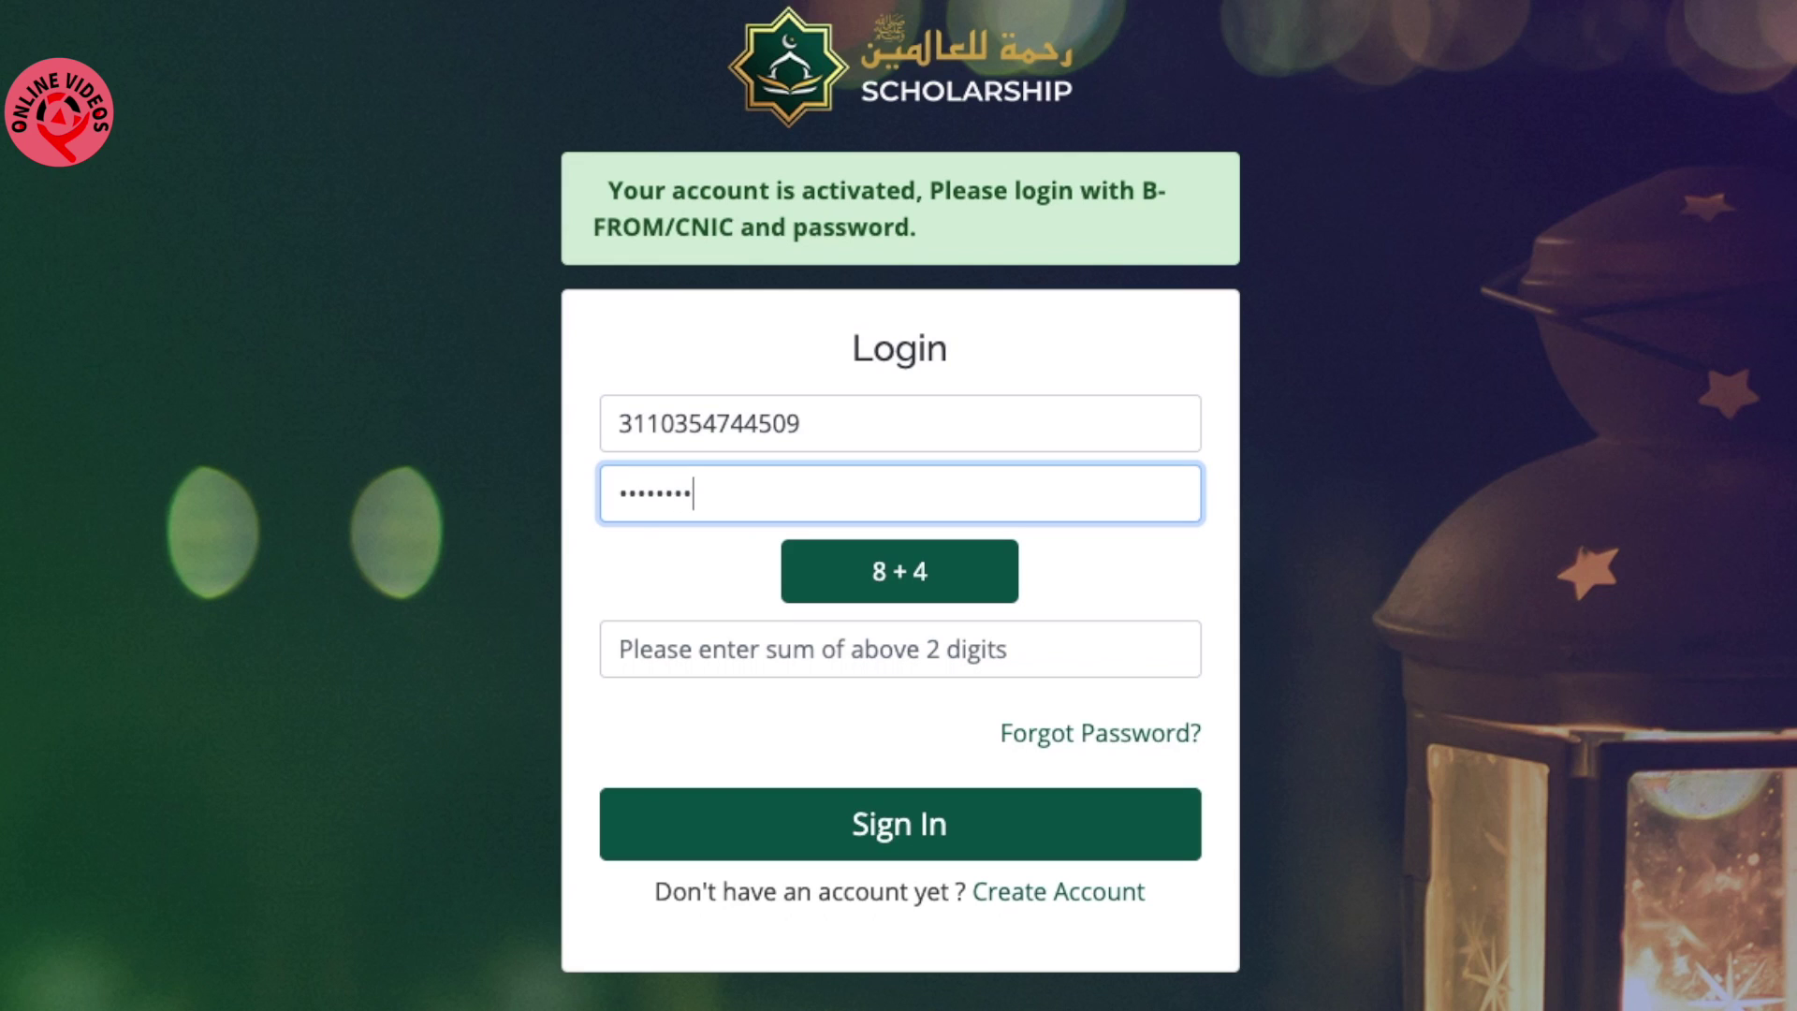
click(857, 644)
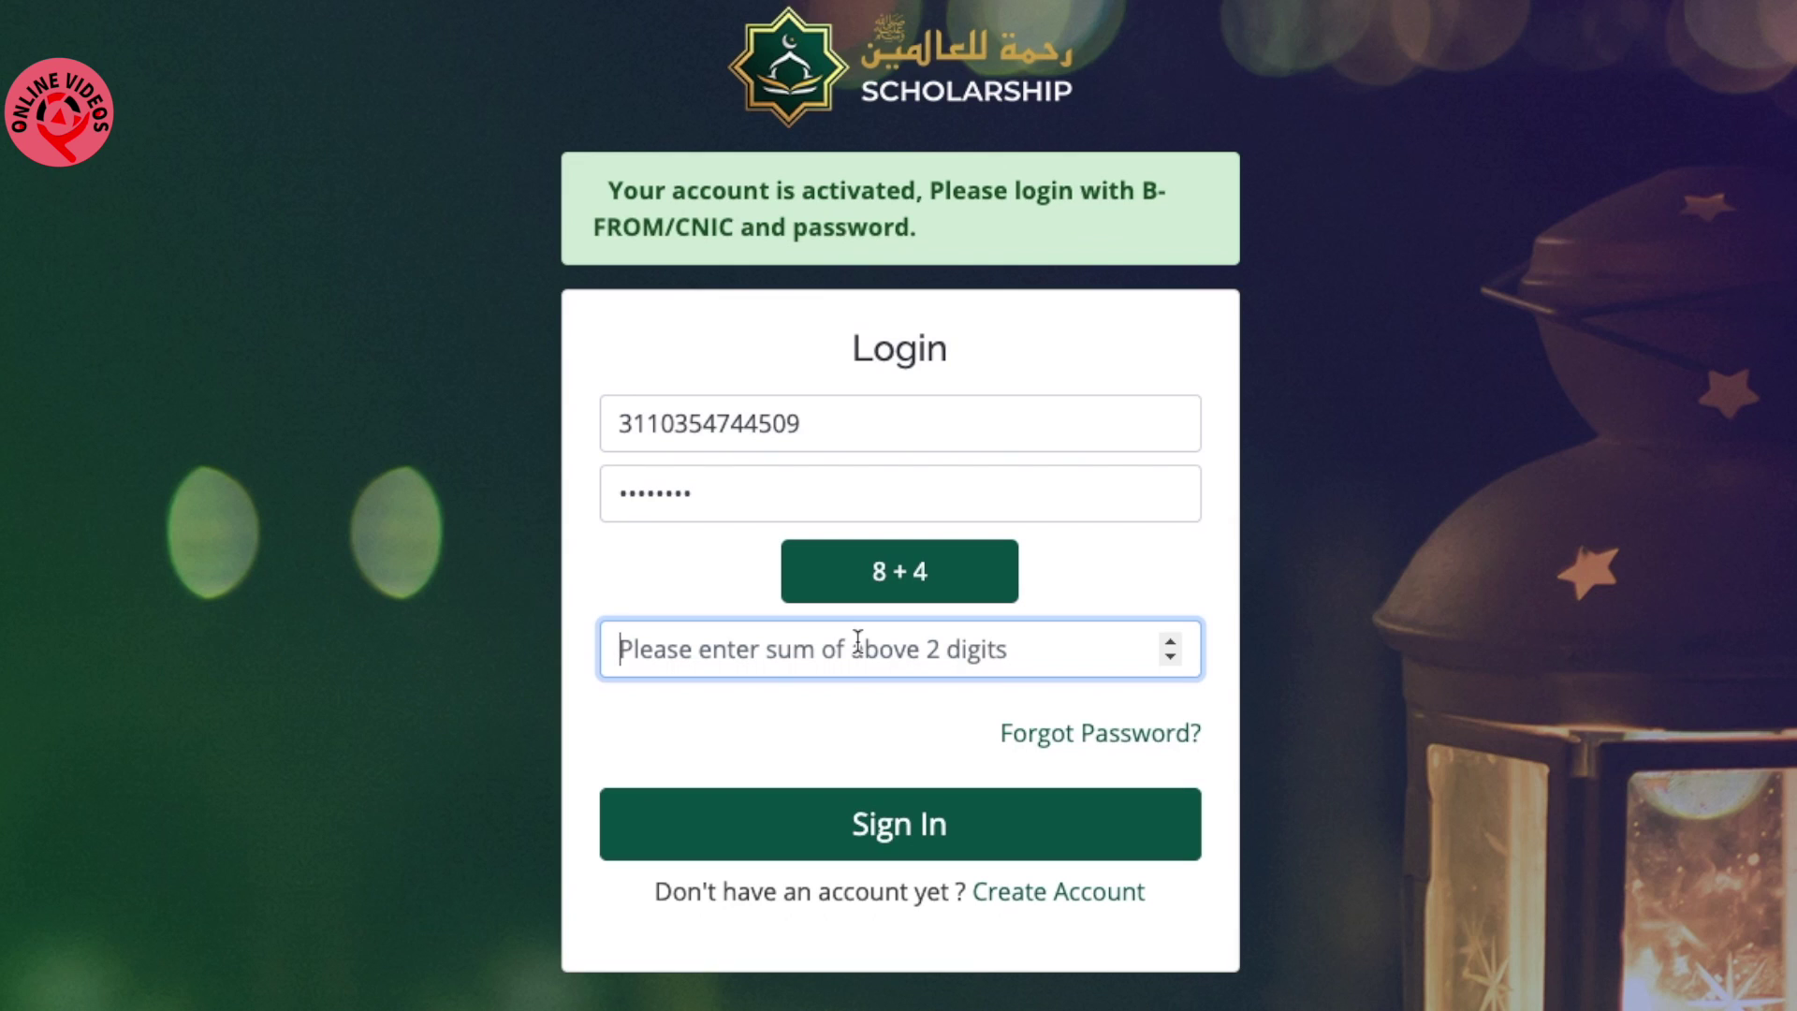
text(12)
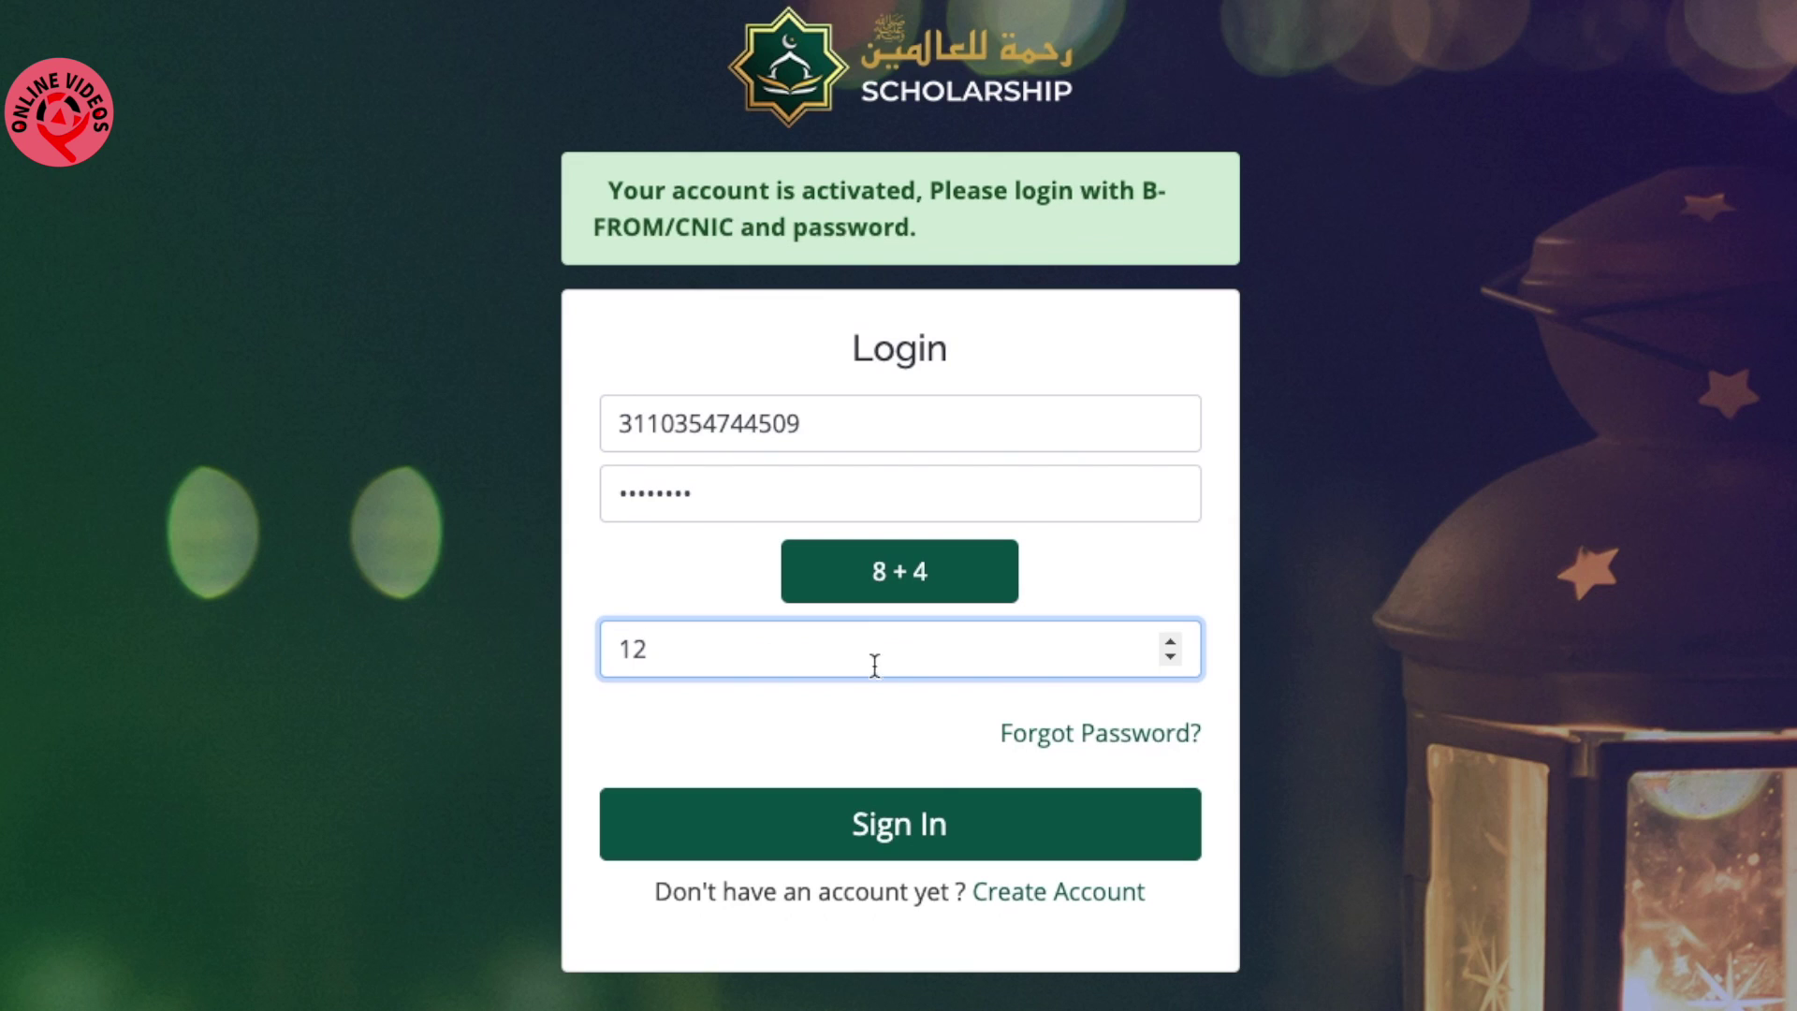
click(932, 846)
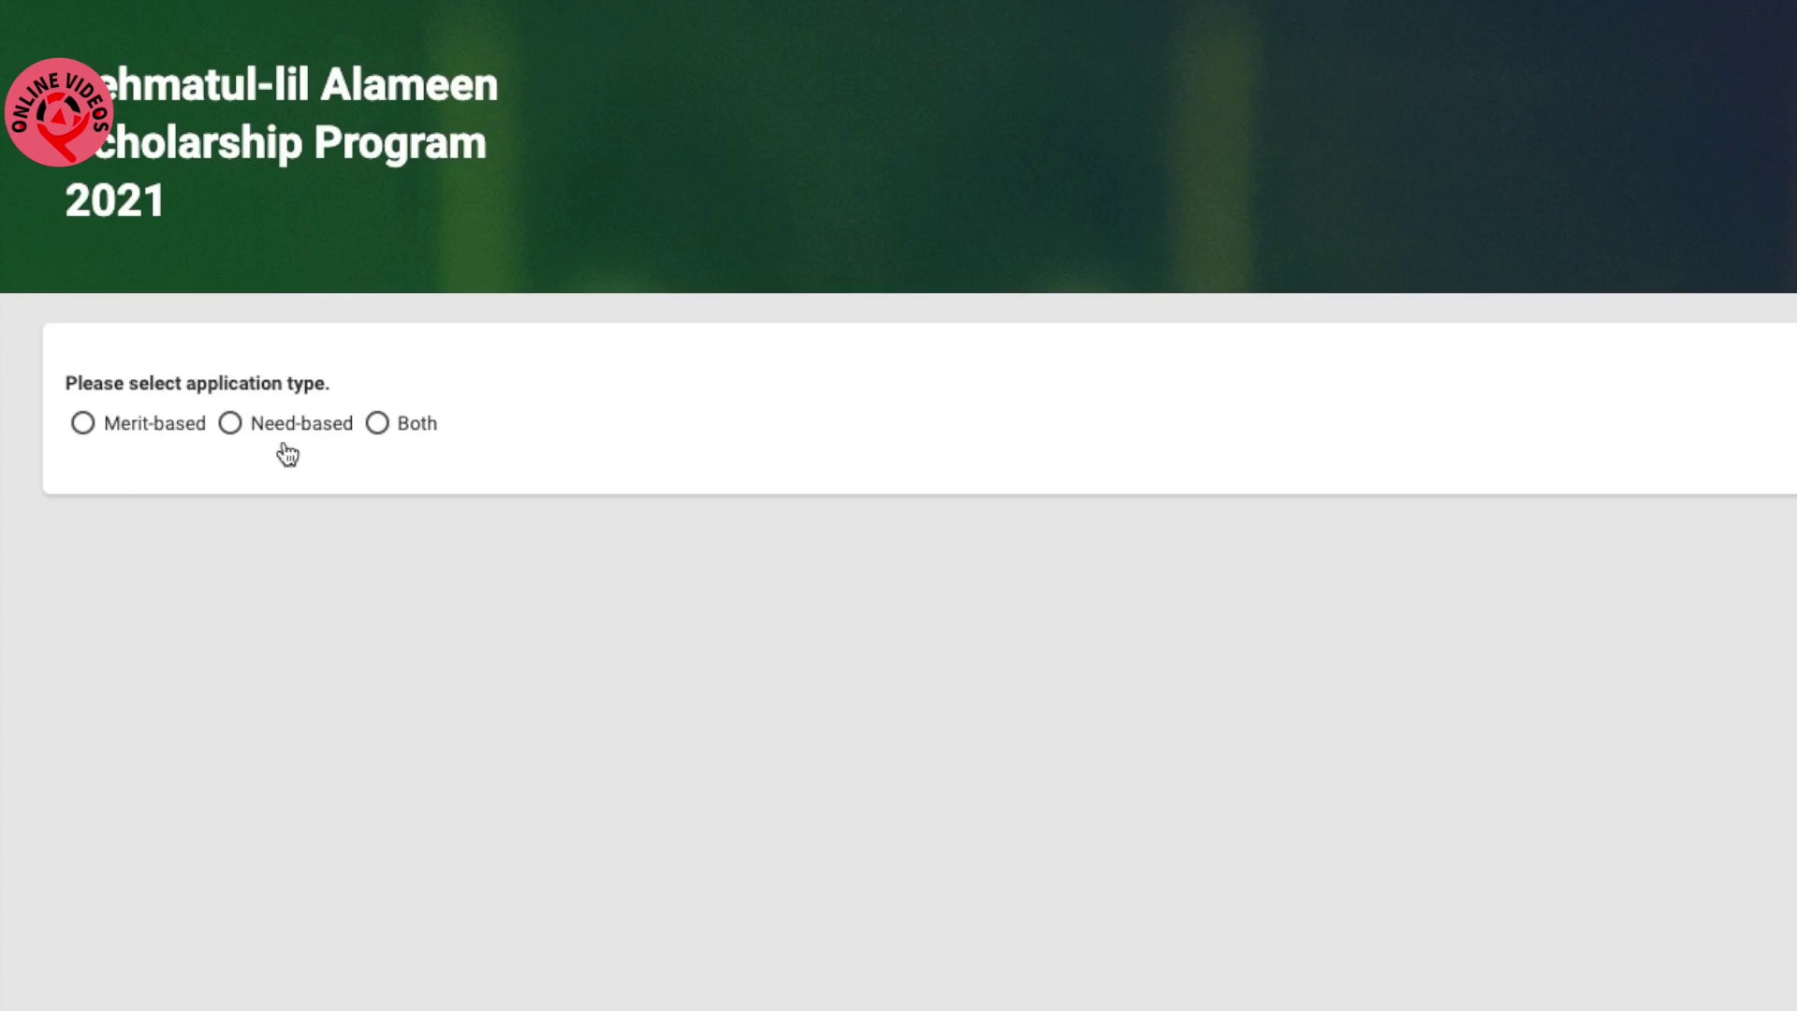
Choose Both as the application type and BAHAWALNAGAR as the domicile district
click(377, 426)
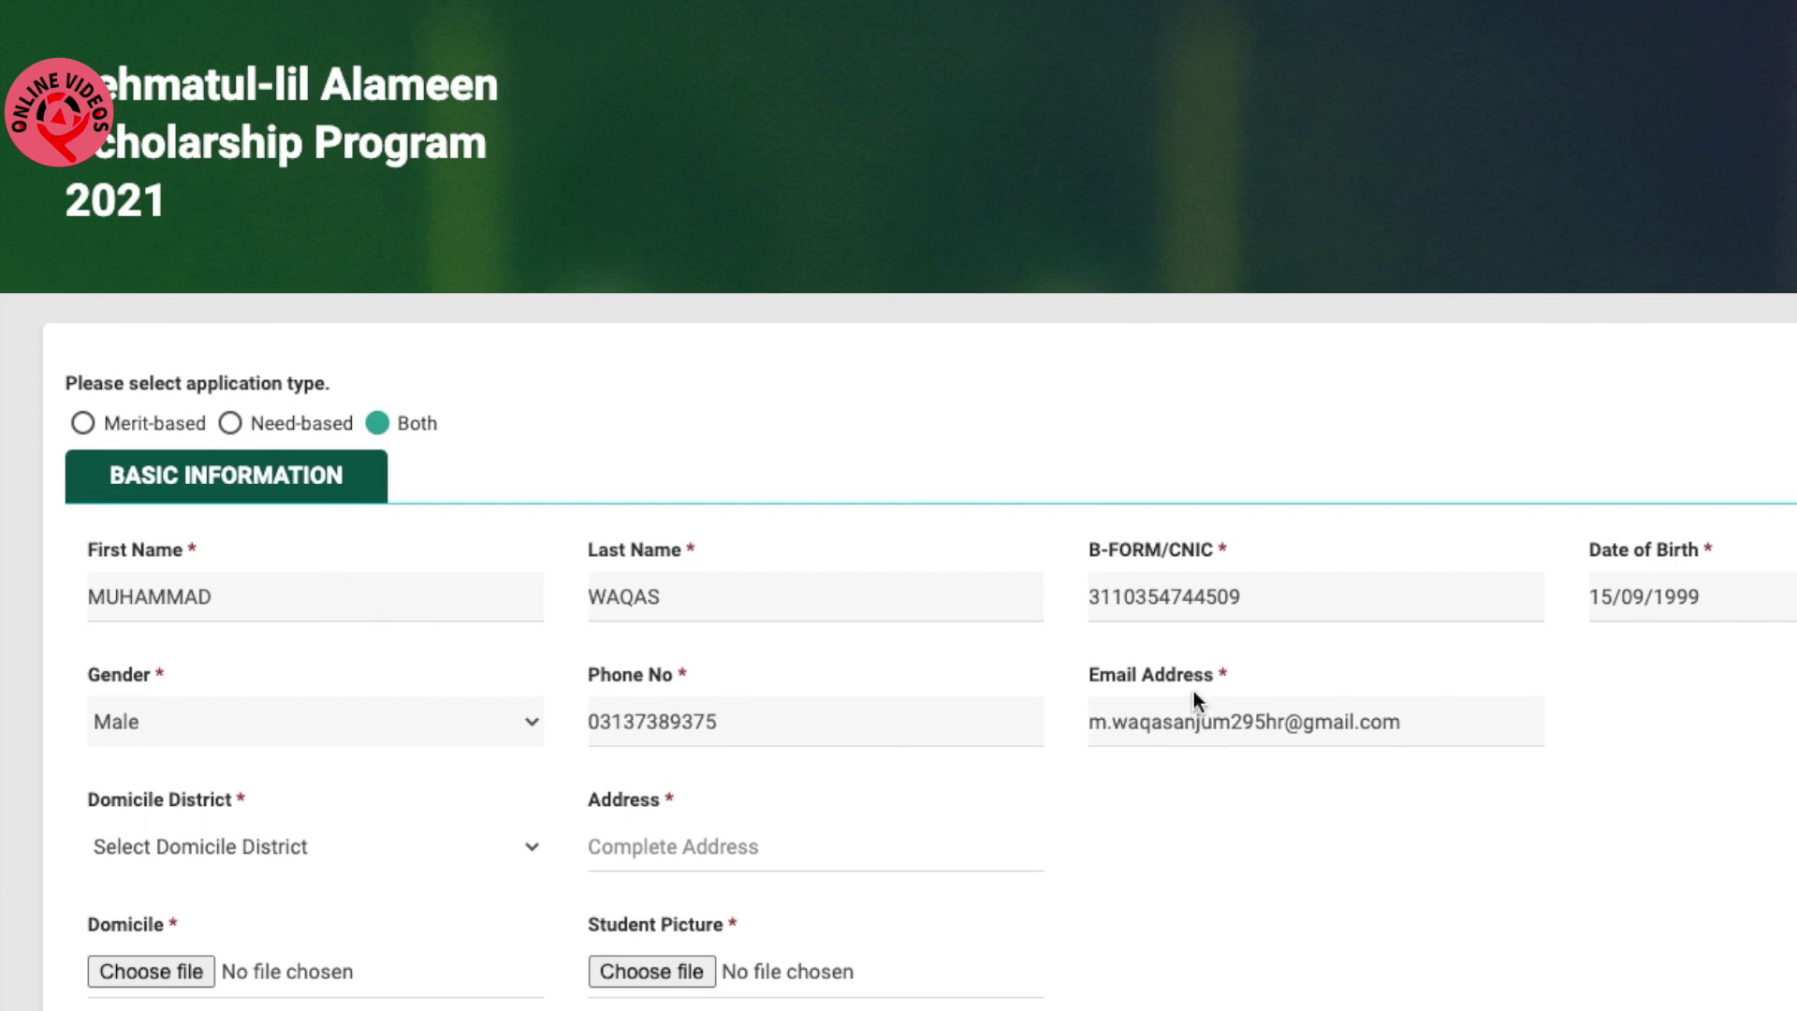
scroll(797, 740, down, 2)
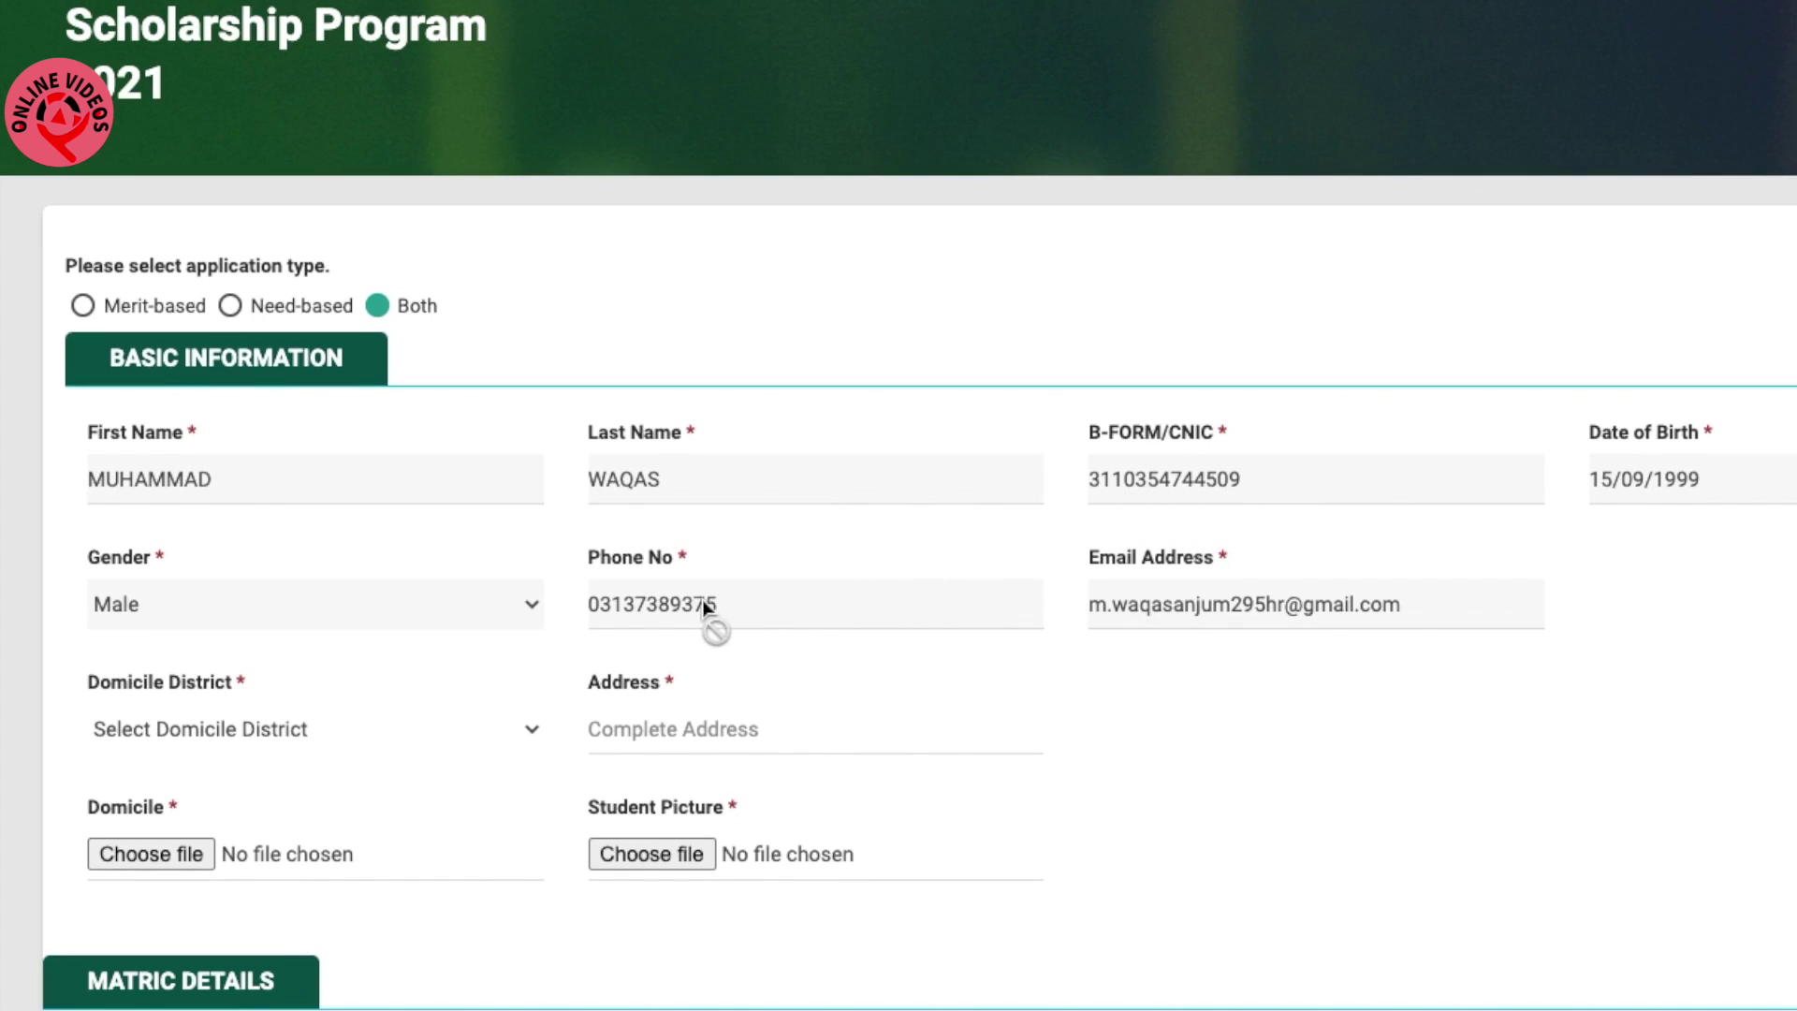
scroll(730, 655, down, 2)
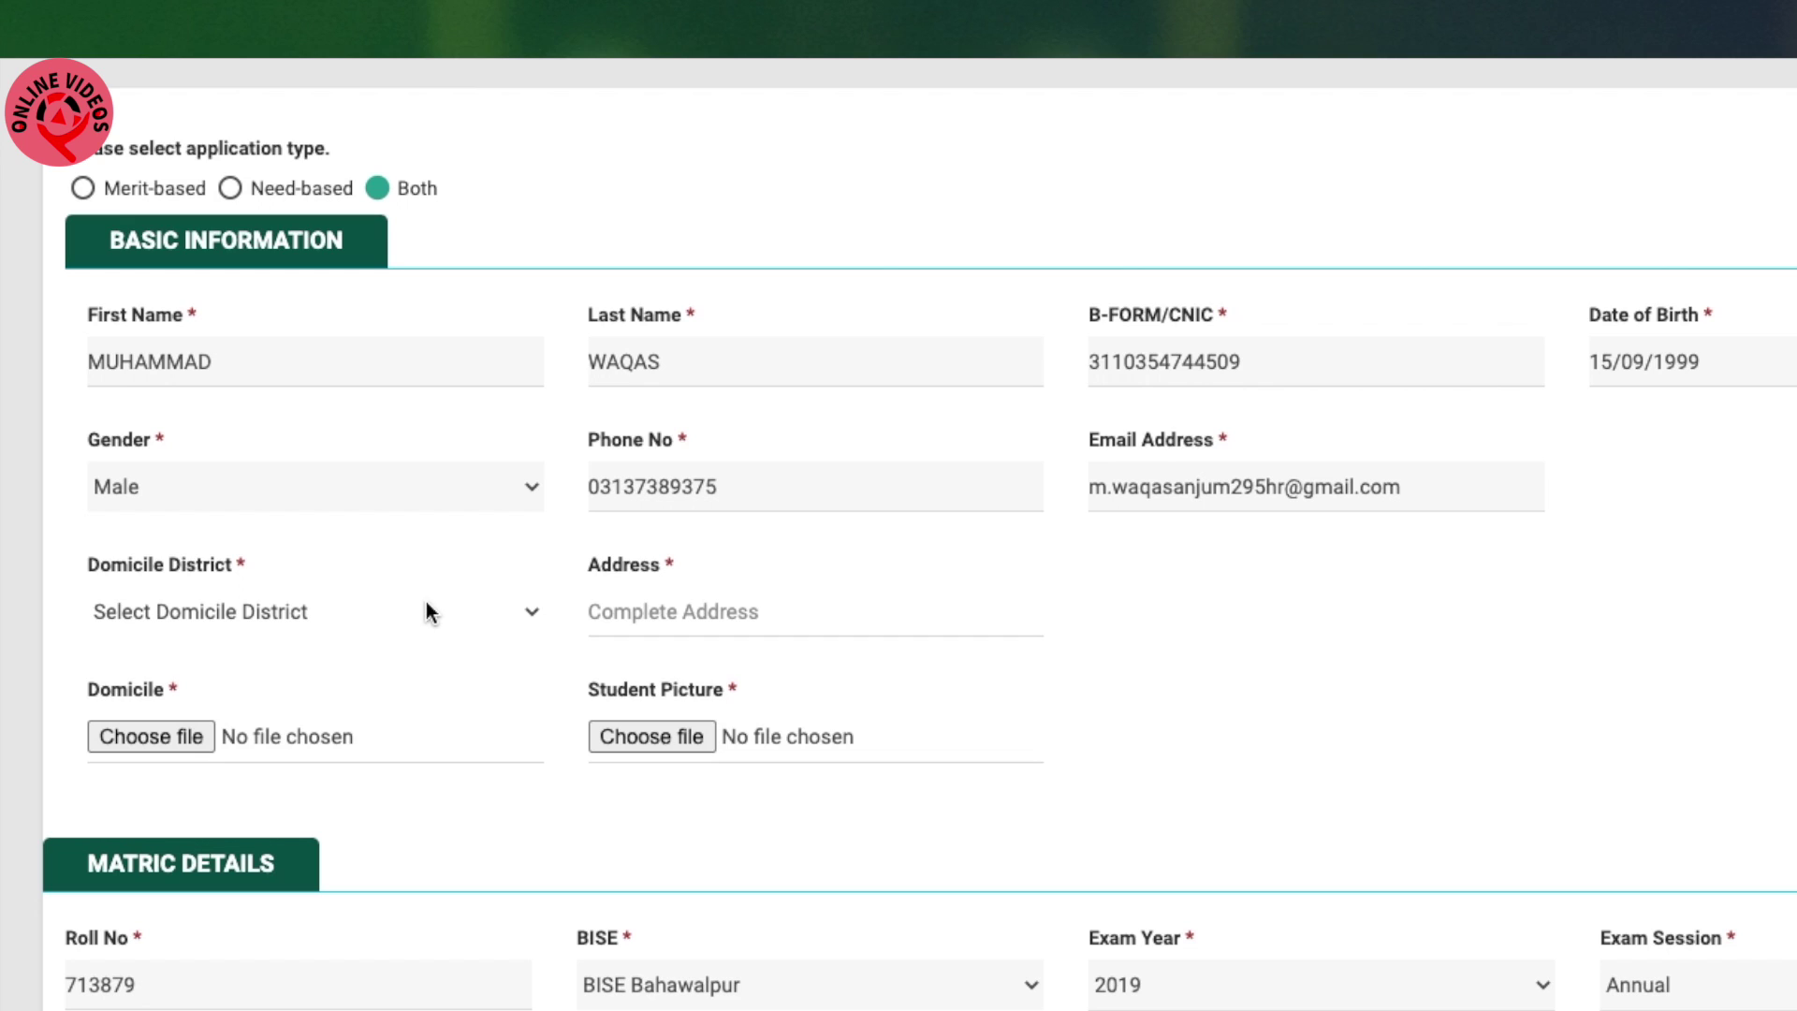
click(496, 621)
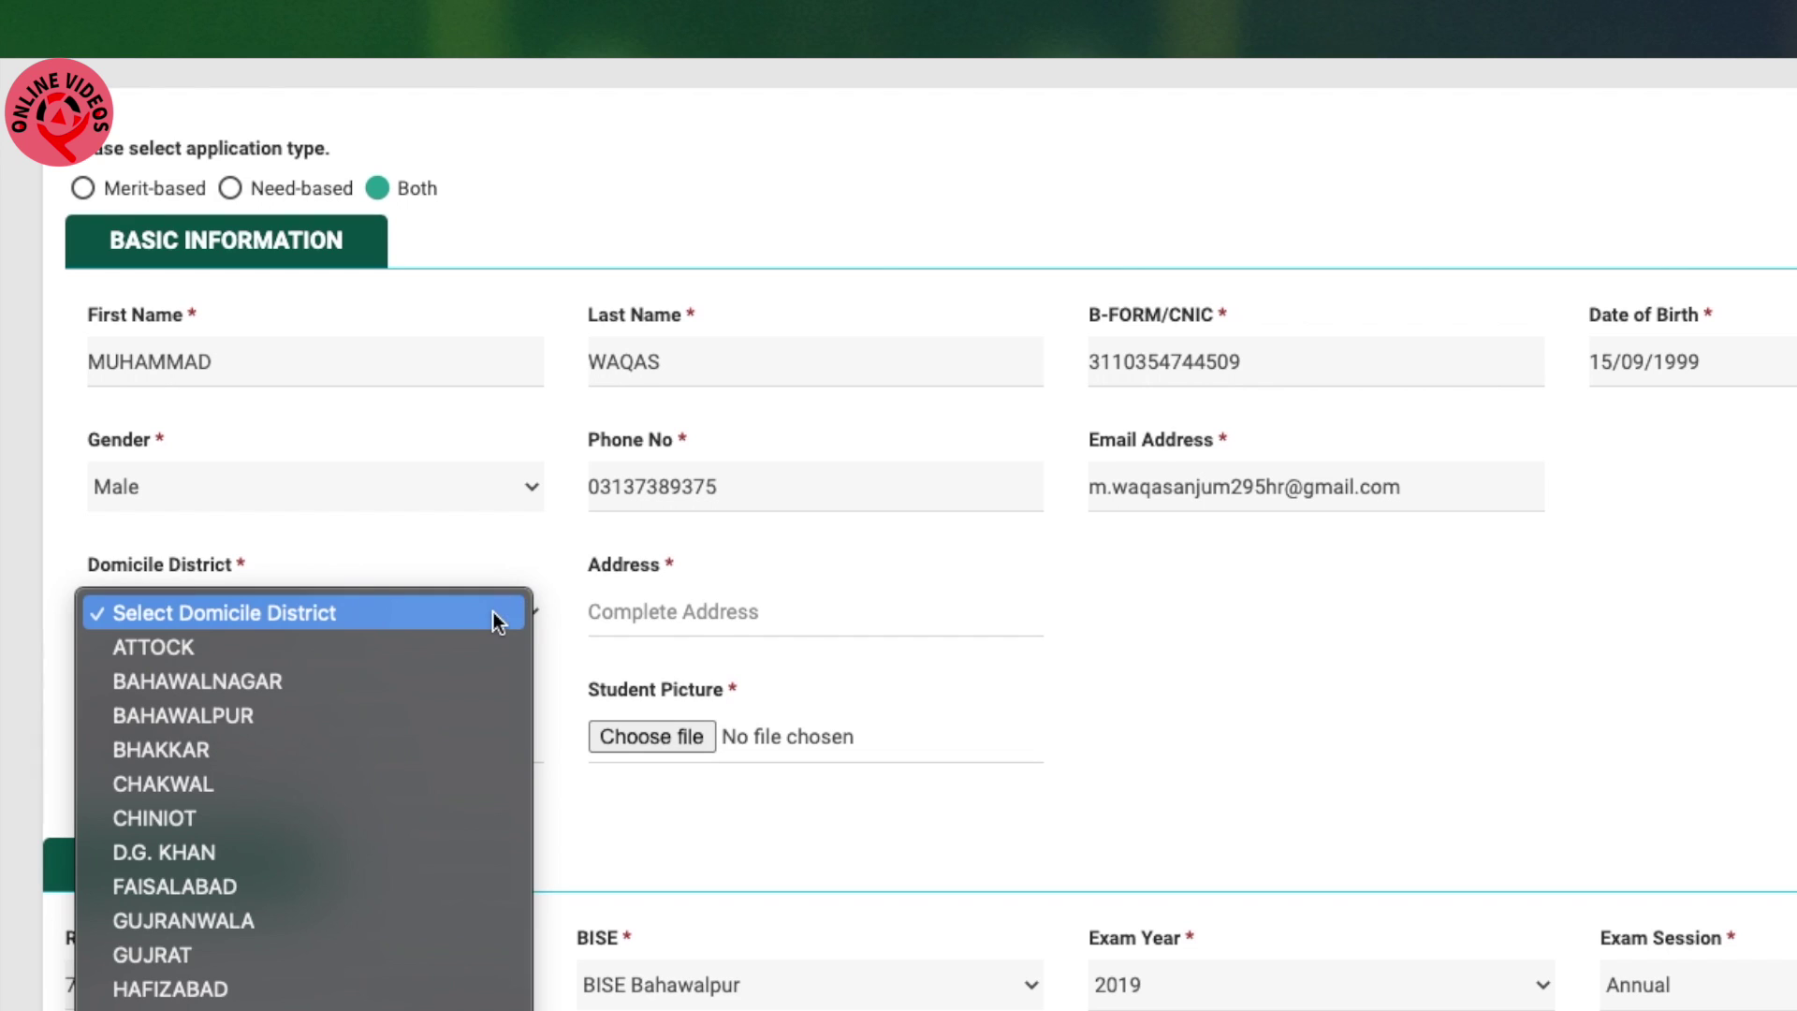
click(431, 681)
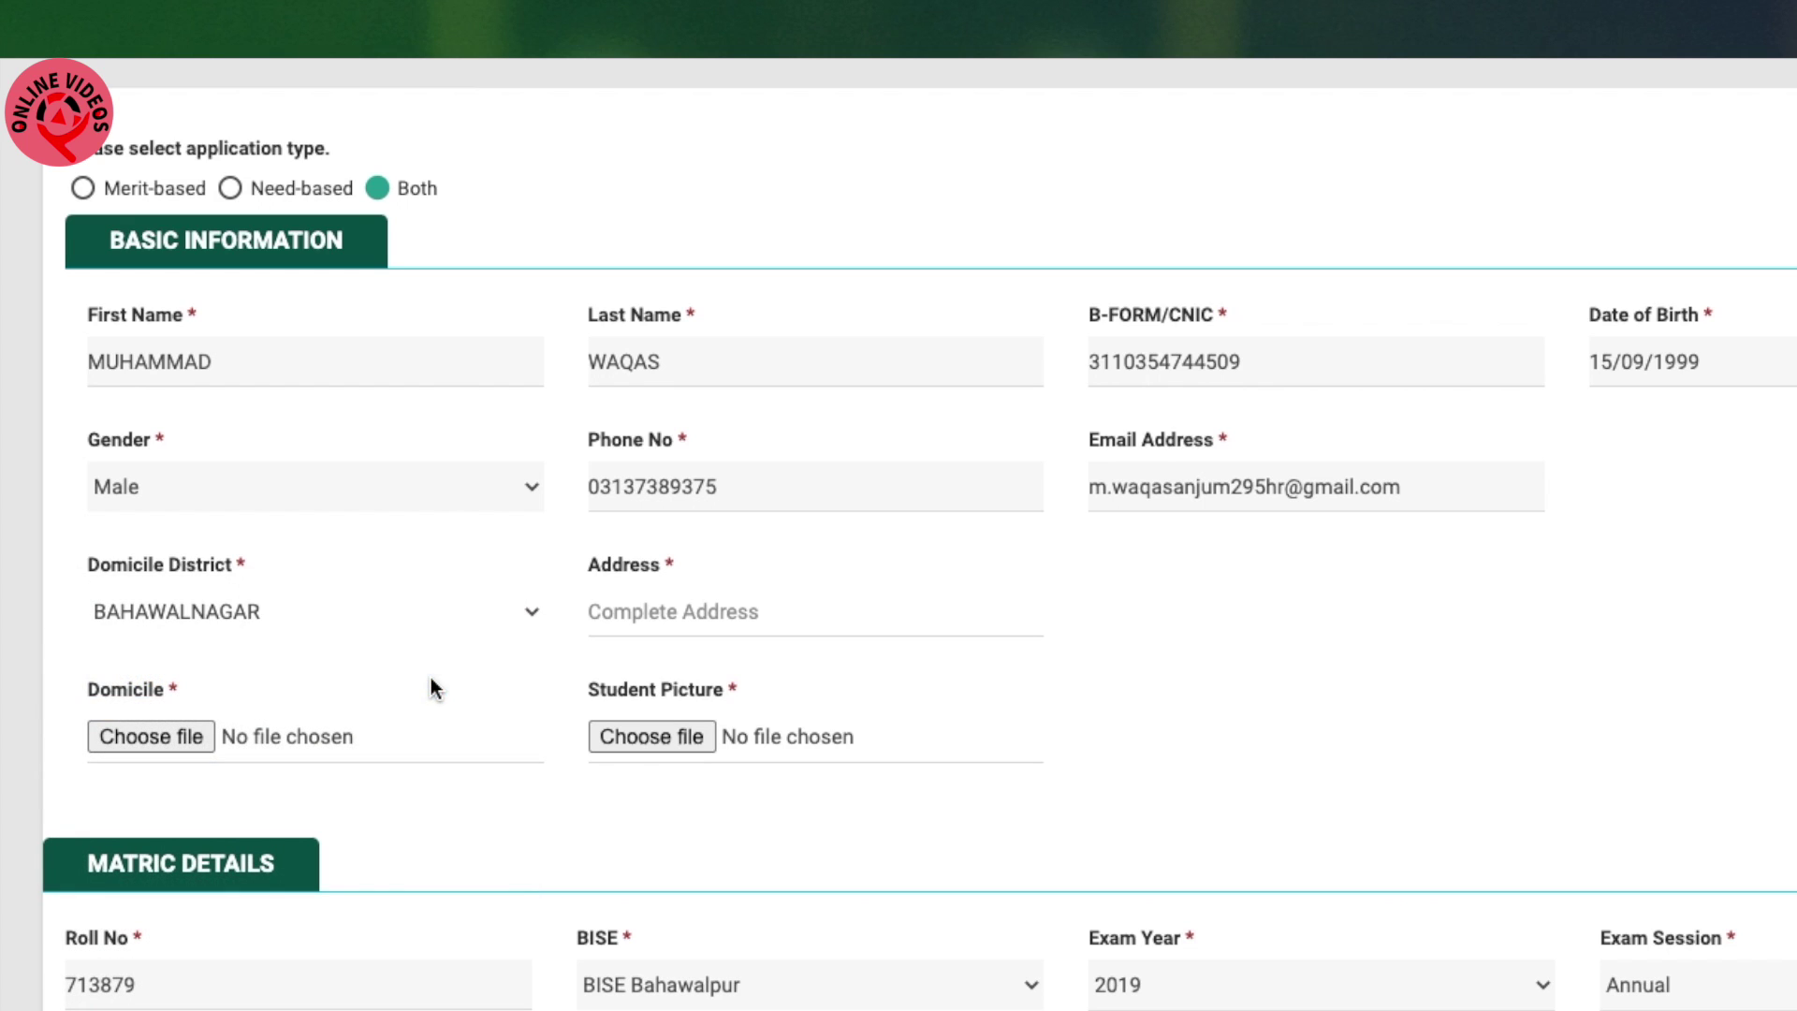
Enter the student's home address, fixing a typo along the way
click(707, 606)
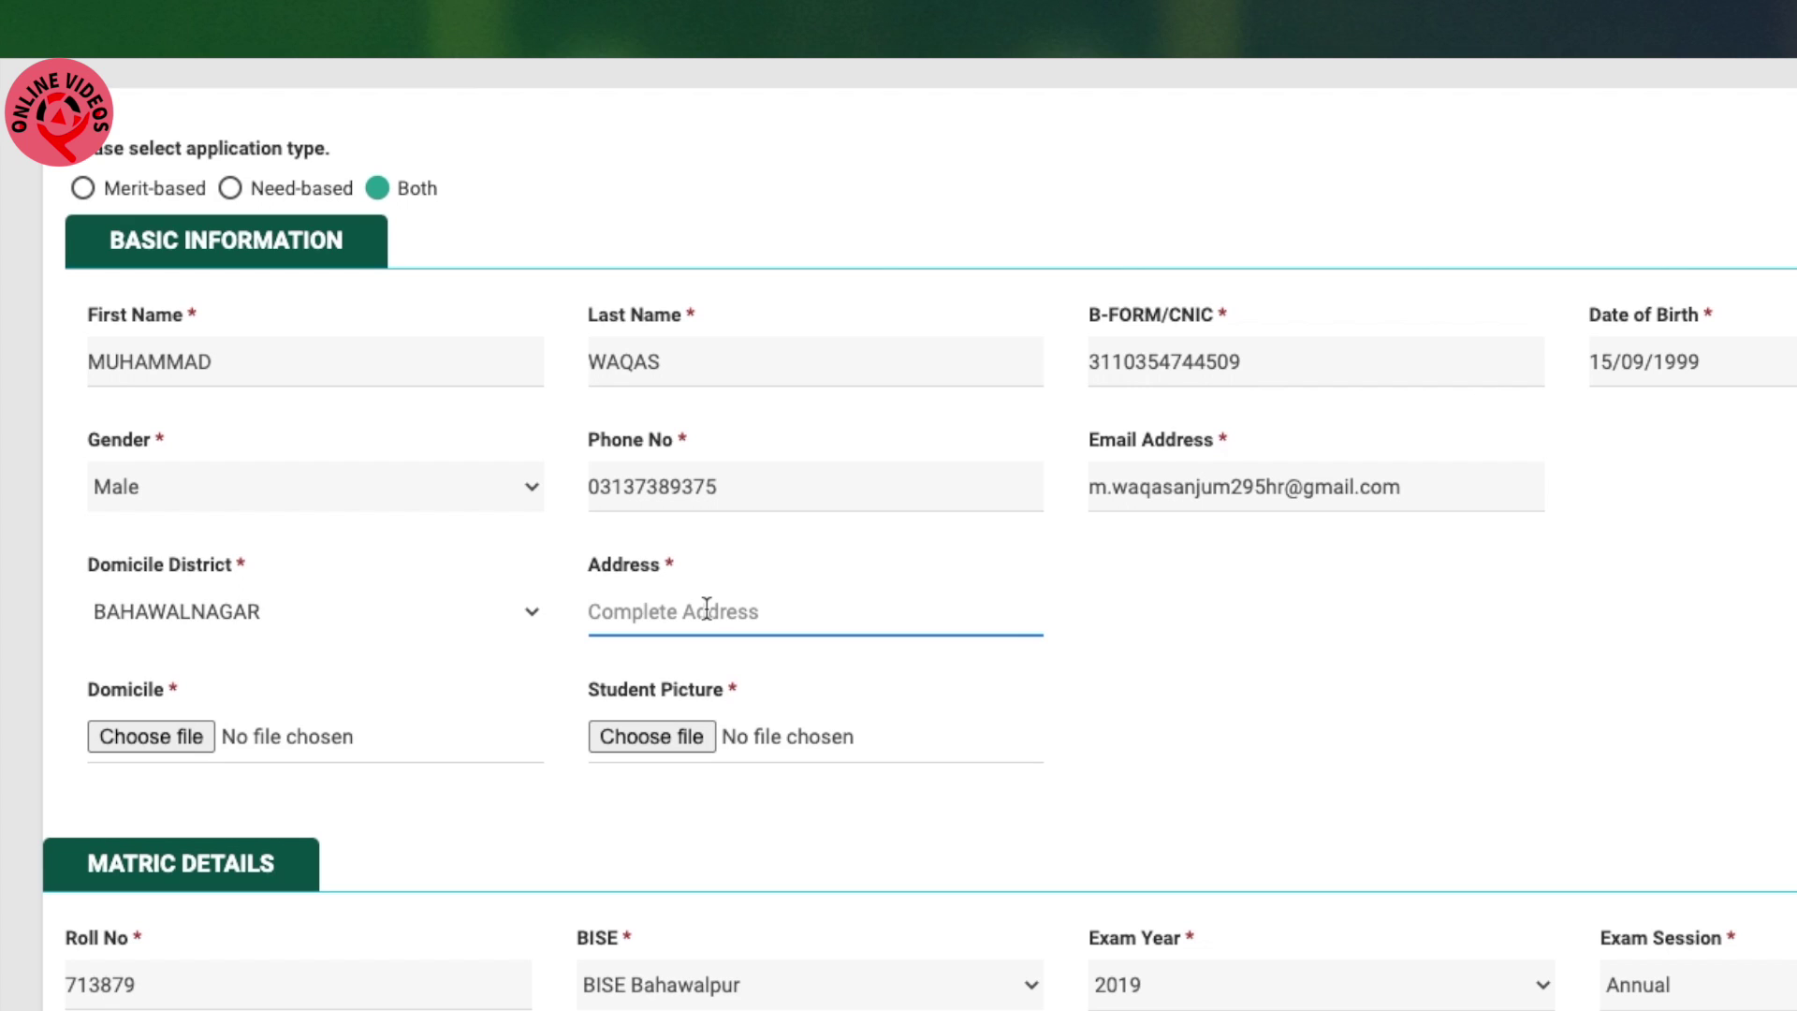
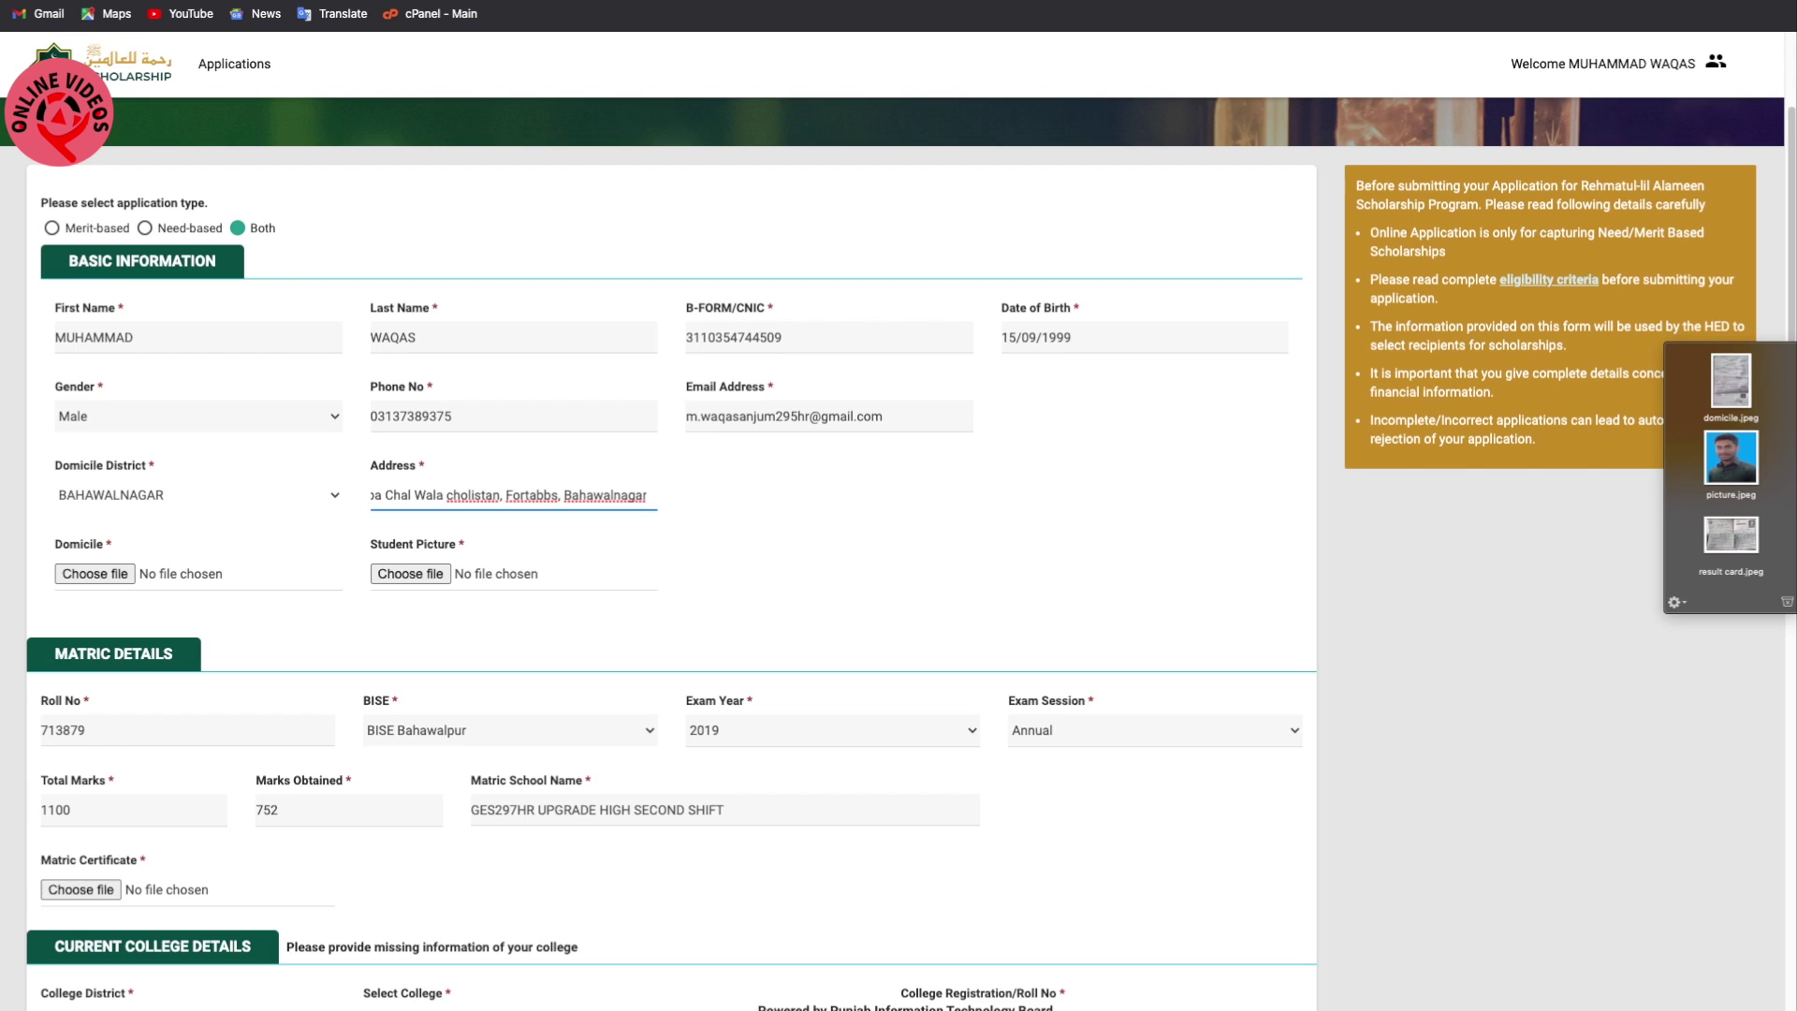
Attach domicile.jpeg as the domicile document after cancelling the file picker
click(809, 506)
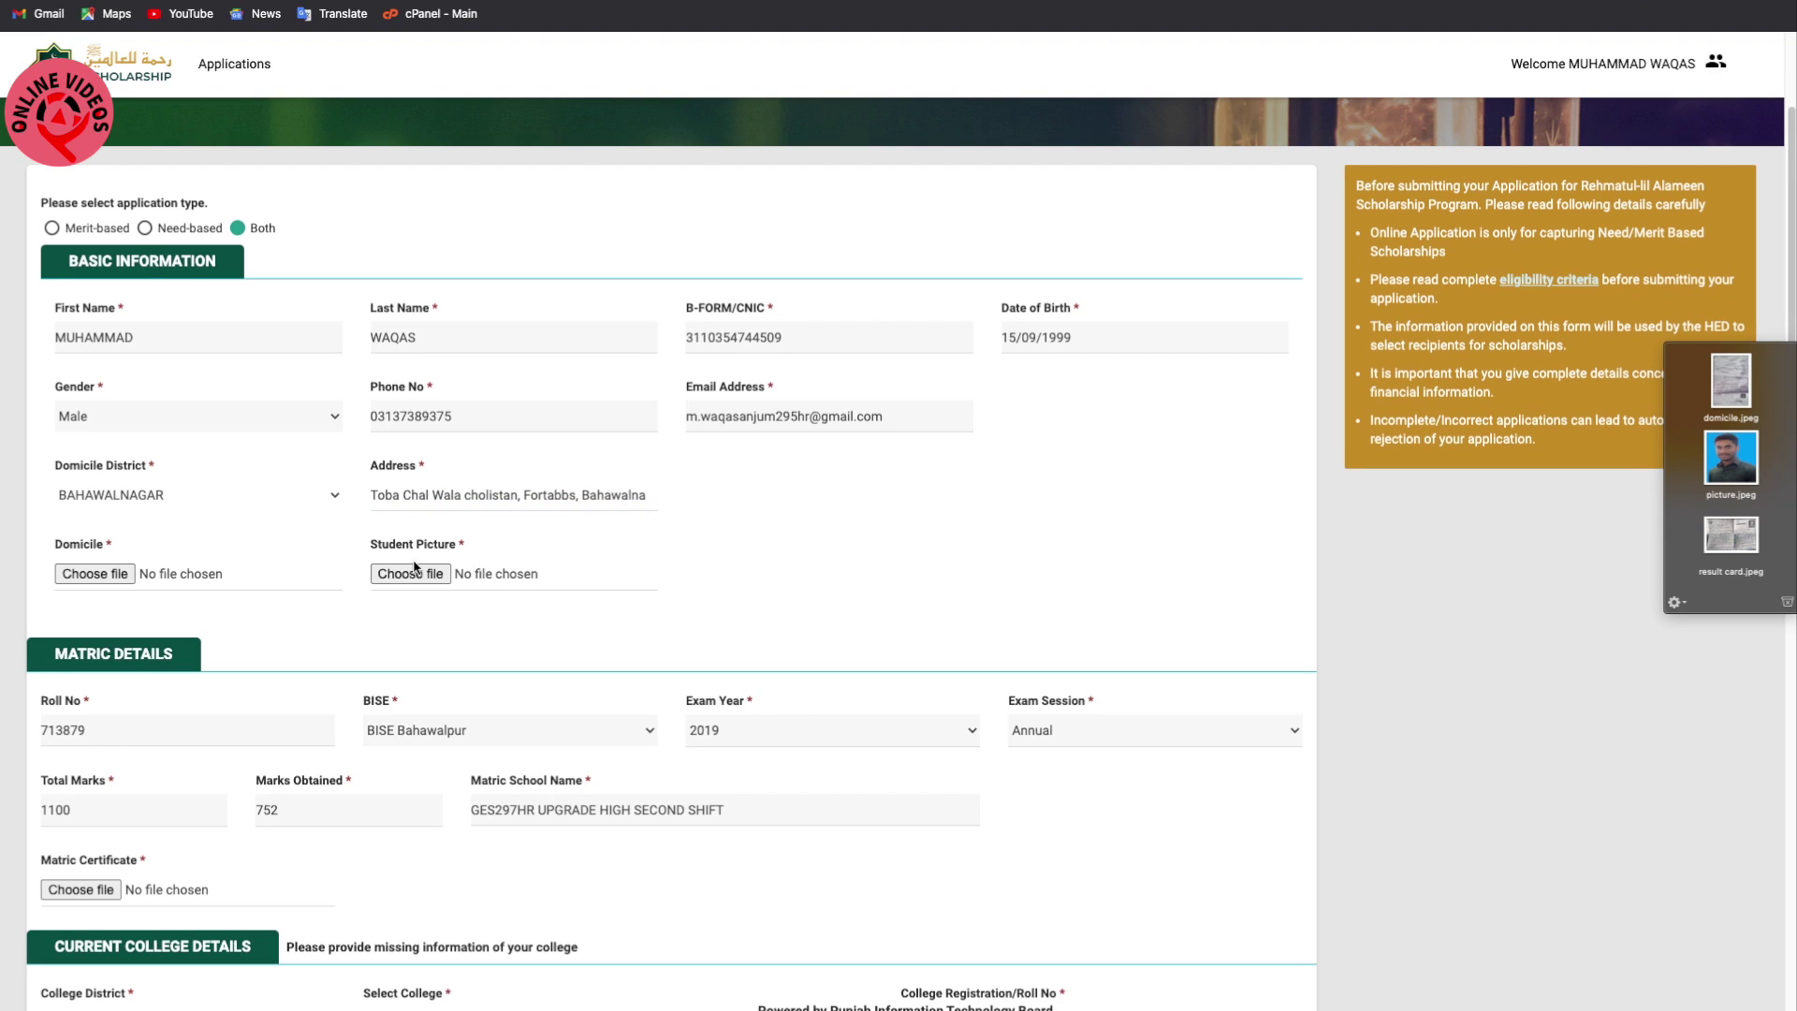
click(110, 578)
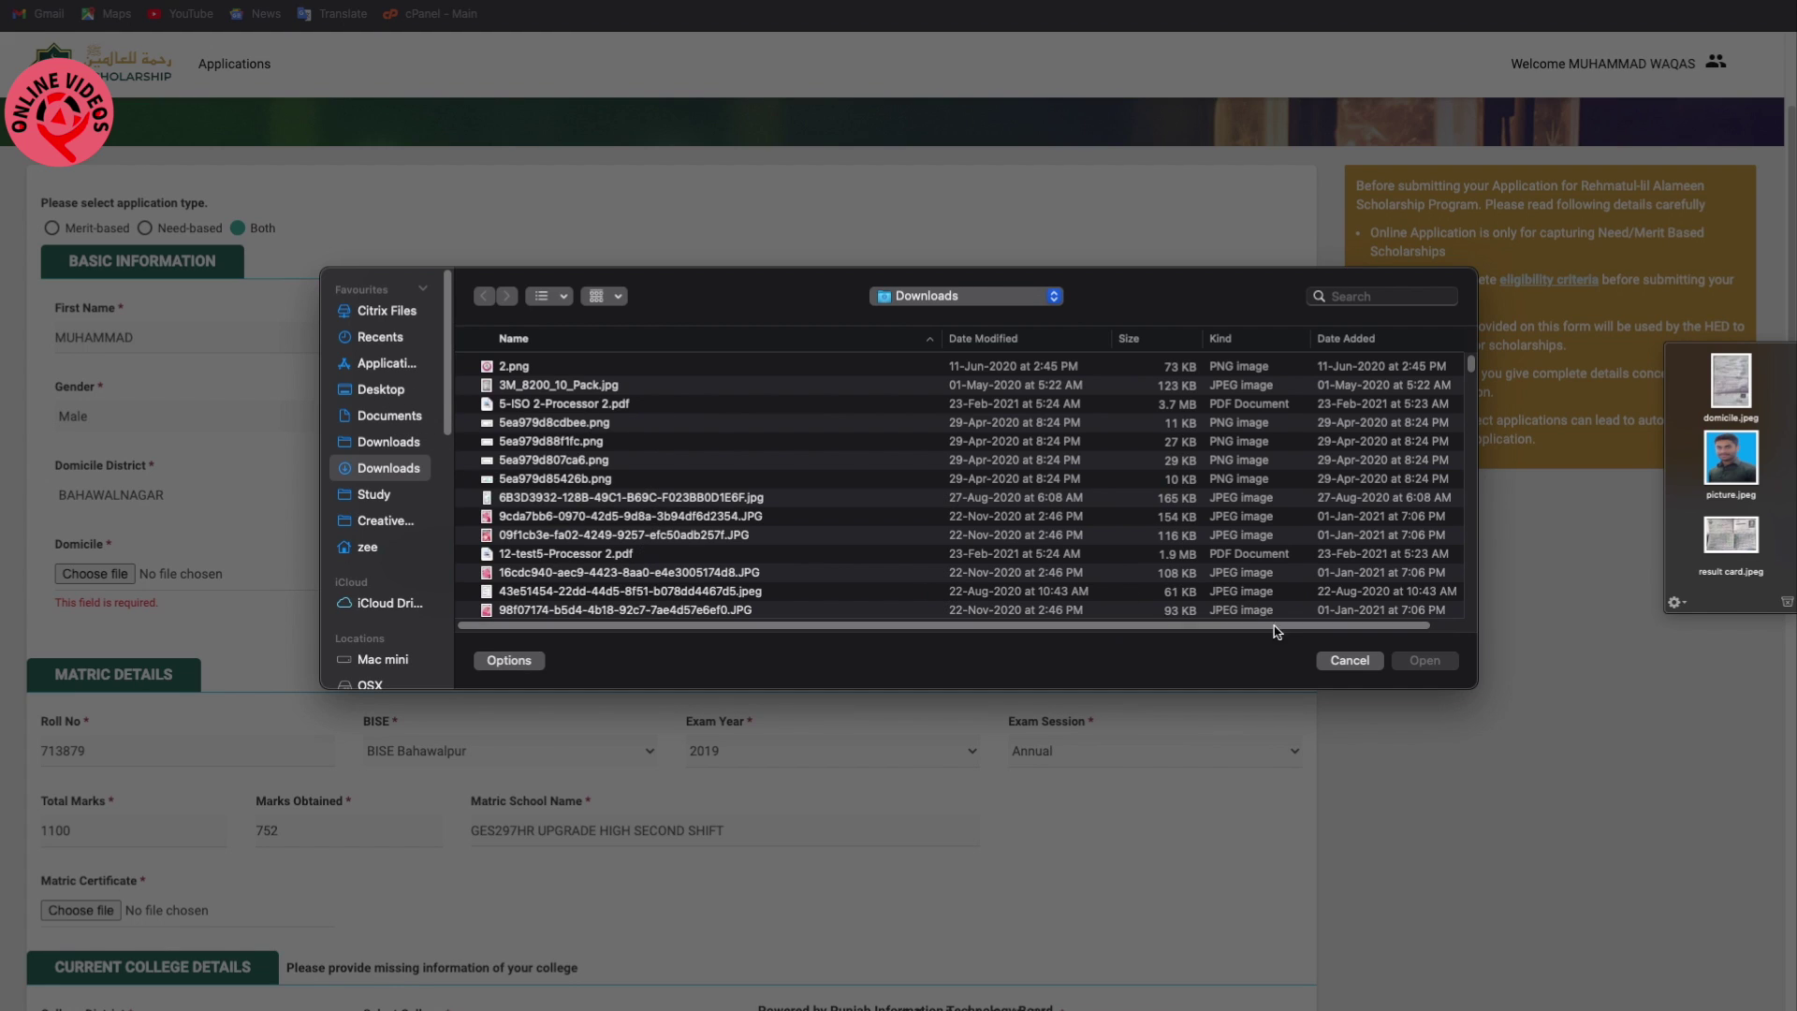
click(1349, 661)
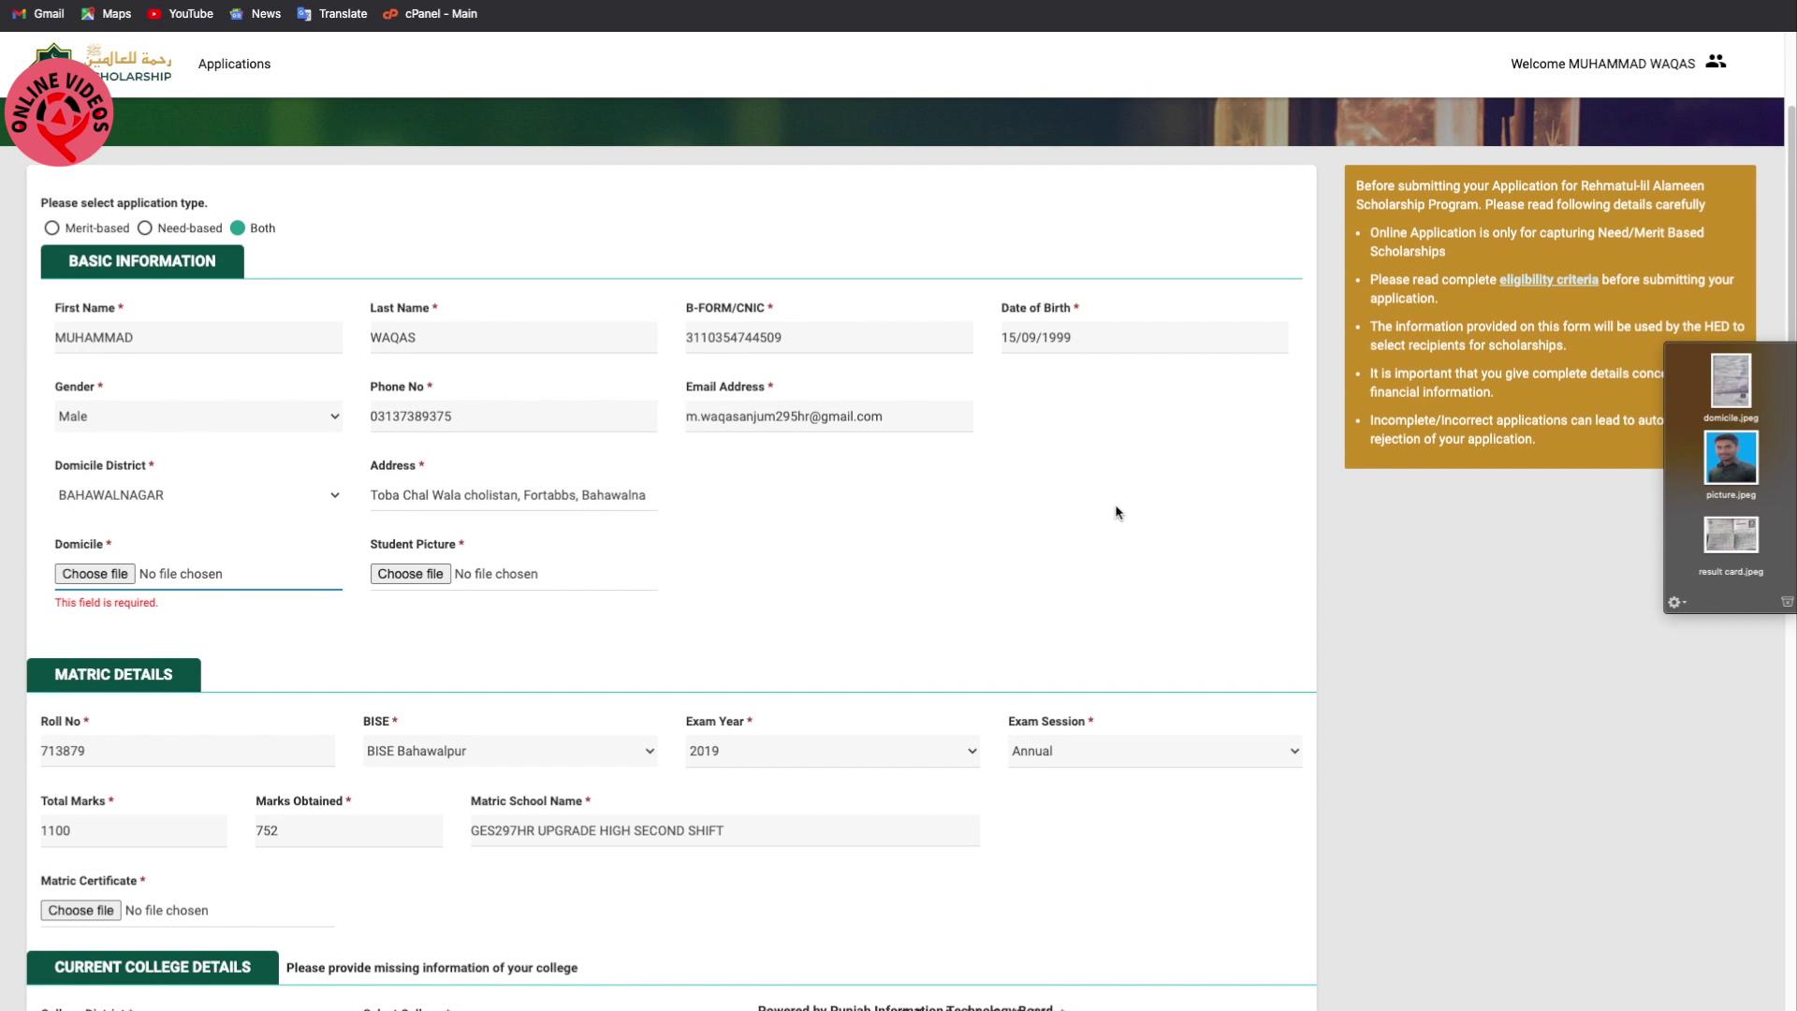
mouse_move(1694, 387)
drag(1734, 396, 82, 585)
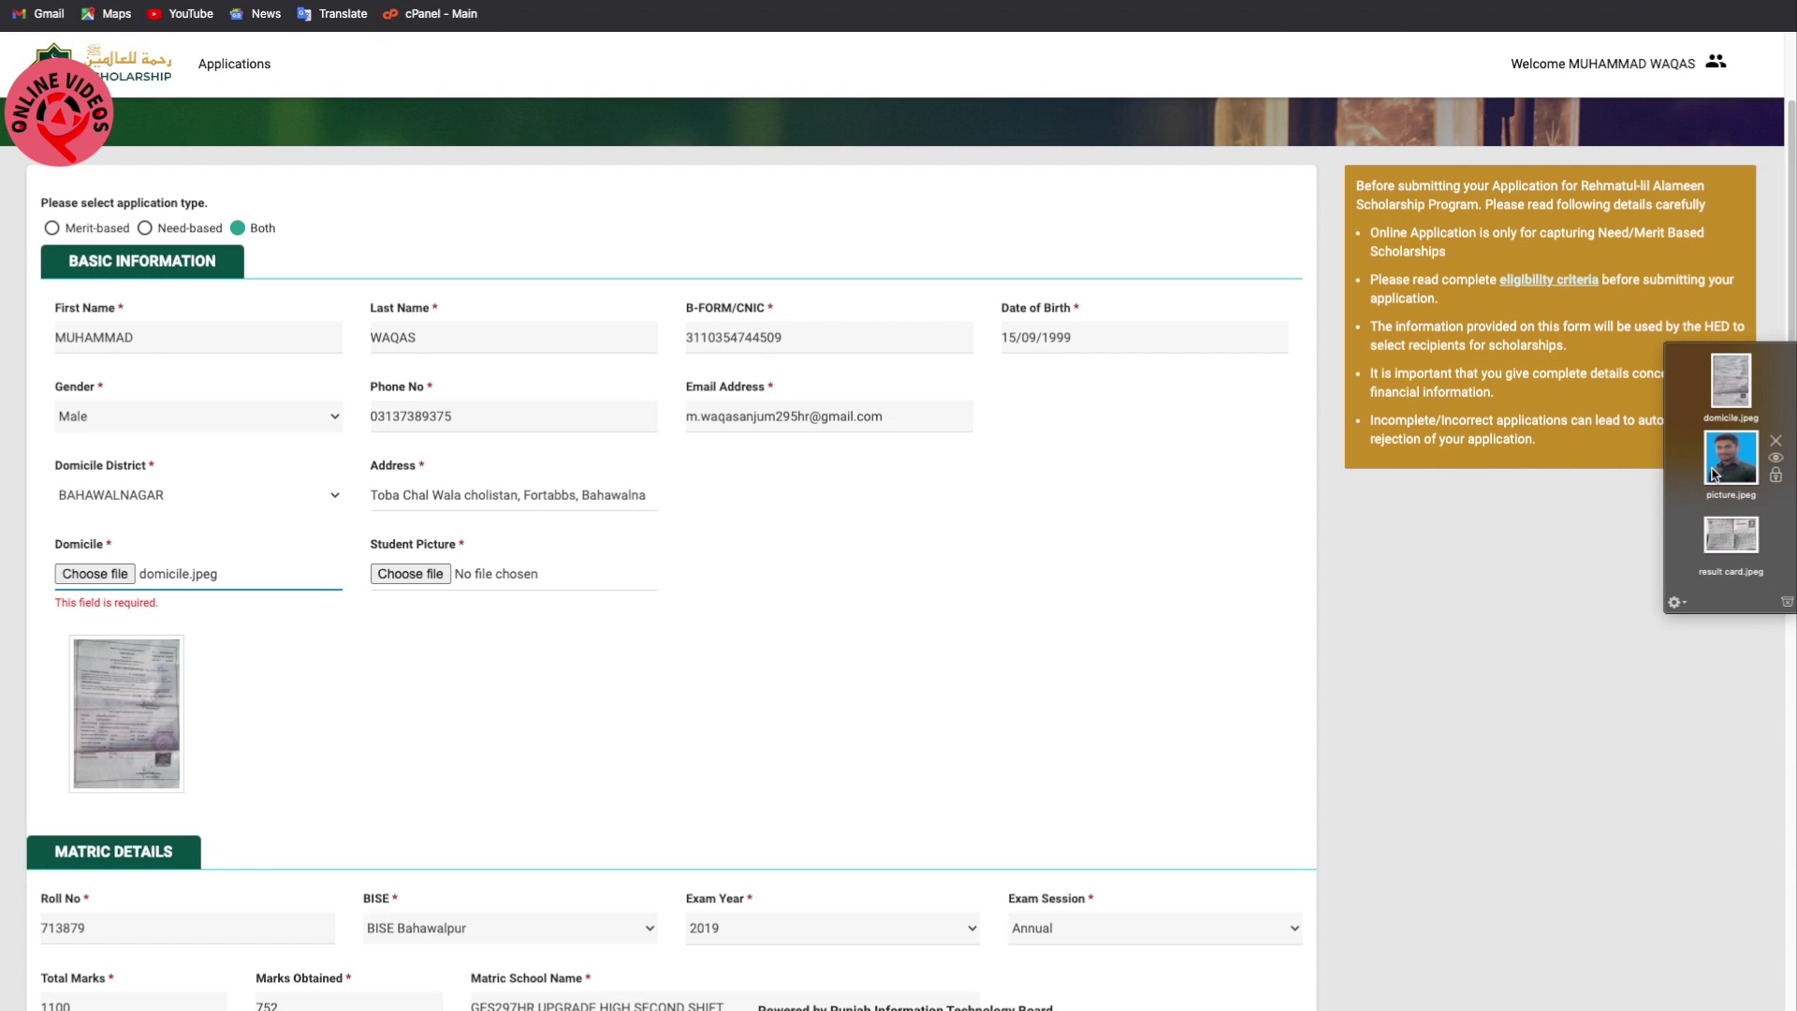
Attach picture.jpeg as the student picture
drag(1718, 473, 394, 586)
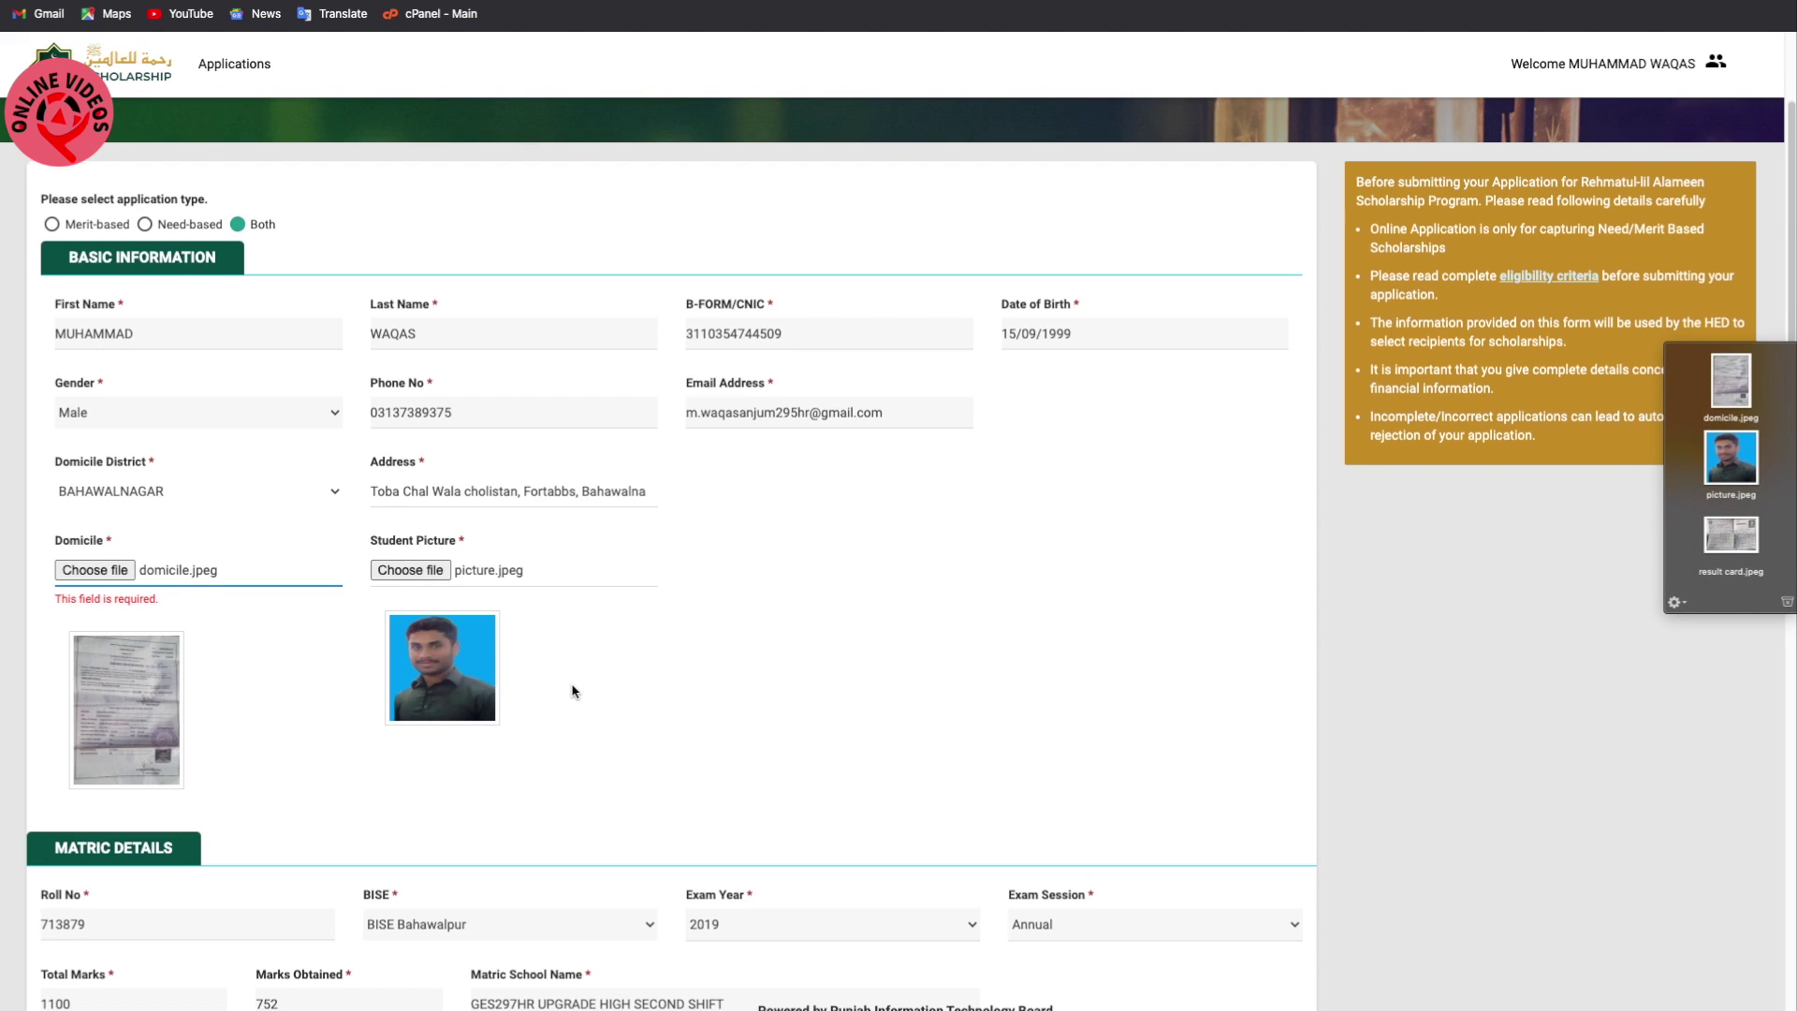
scroll(574, 692, down, 5)
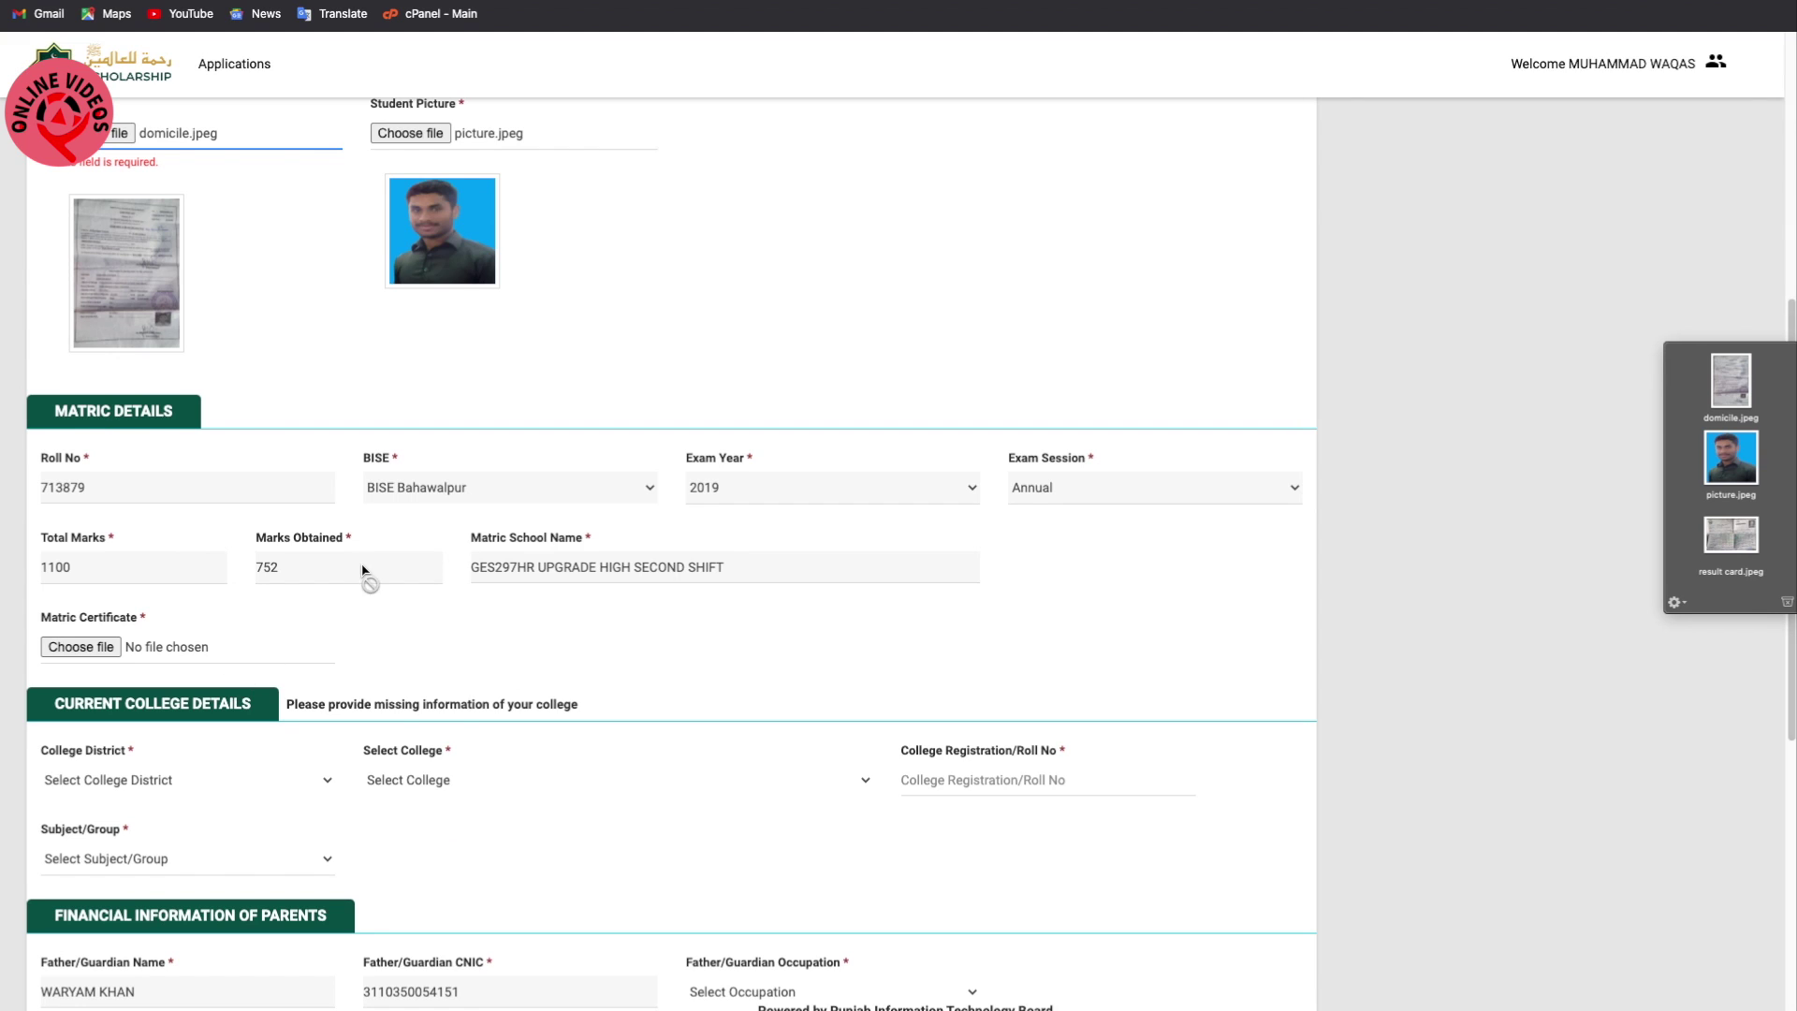
scroll(369, 570, up, 2)
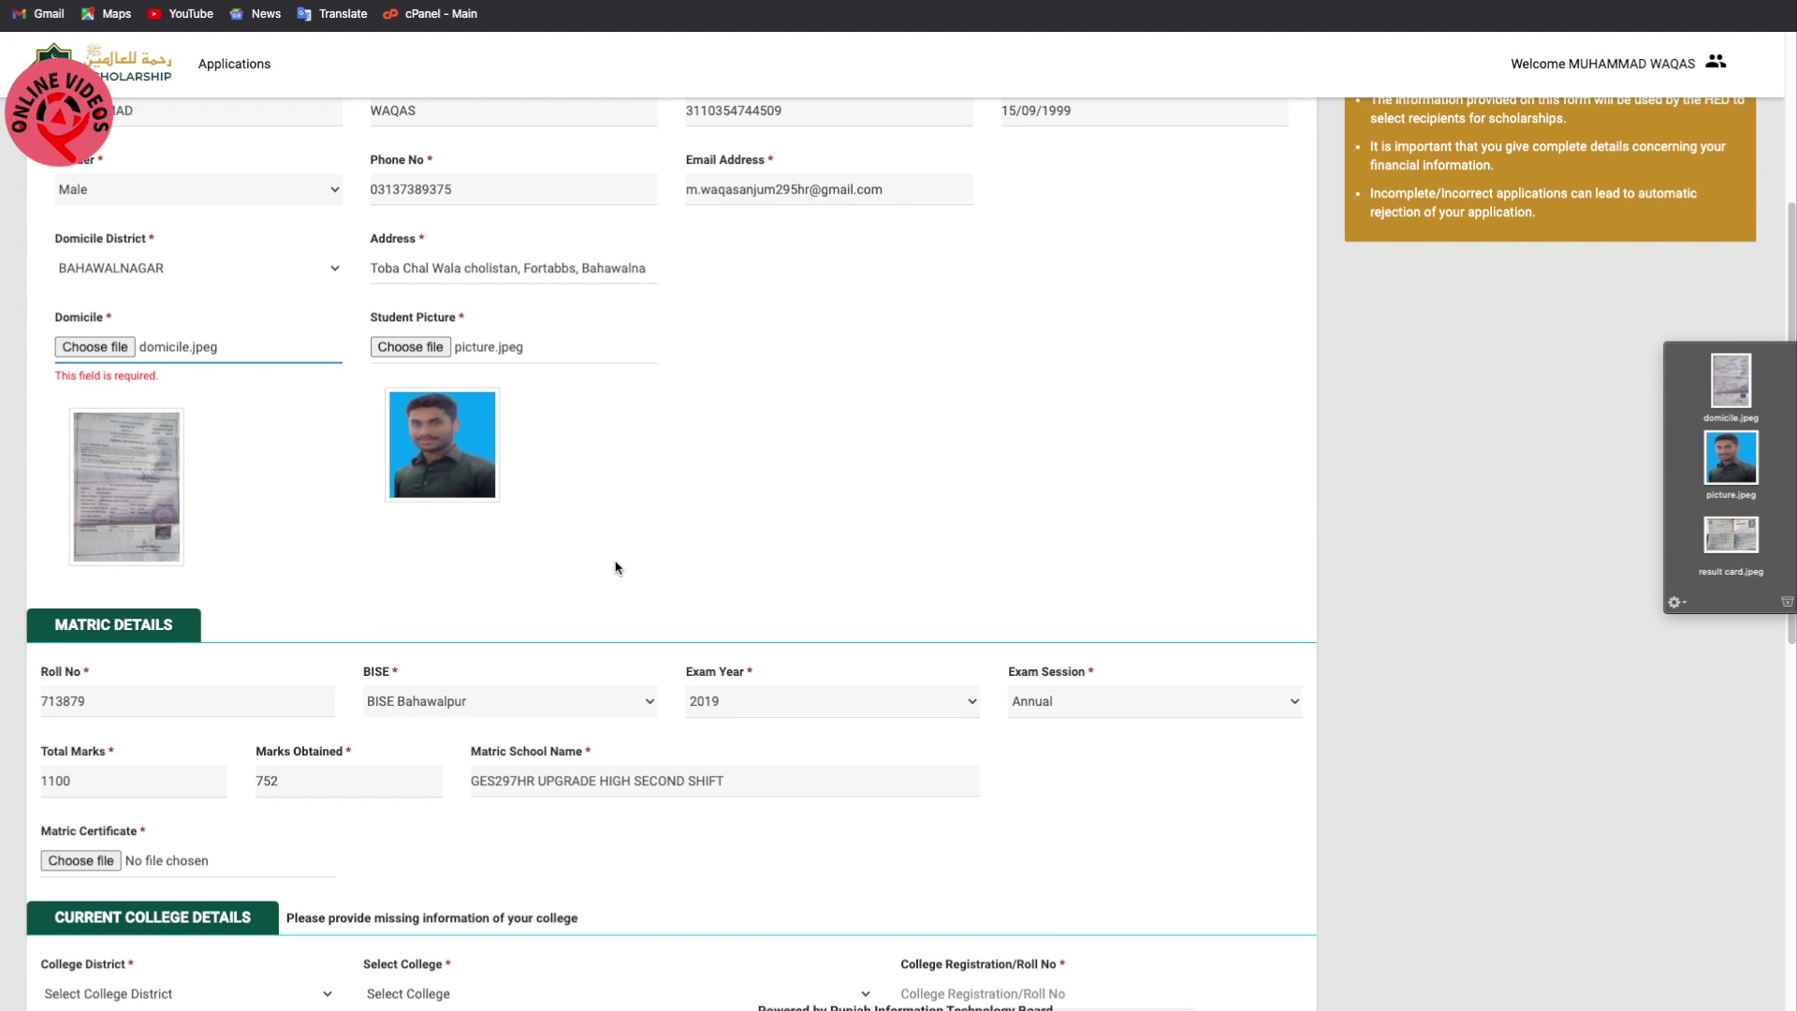
Browse Downloads and Documents for a new student picture, then cancel, leaving no file chosen
click(438, 354)
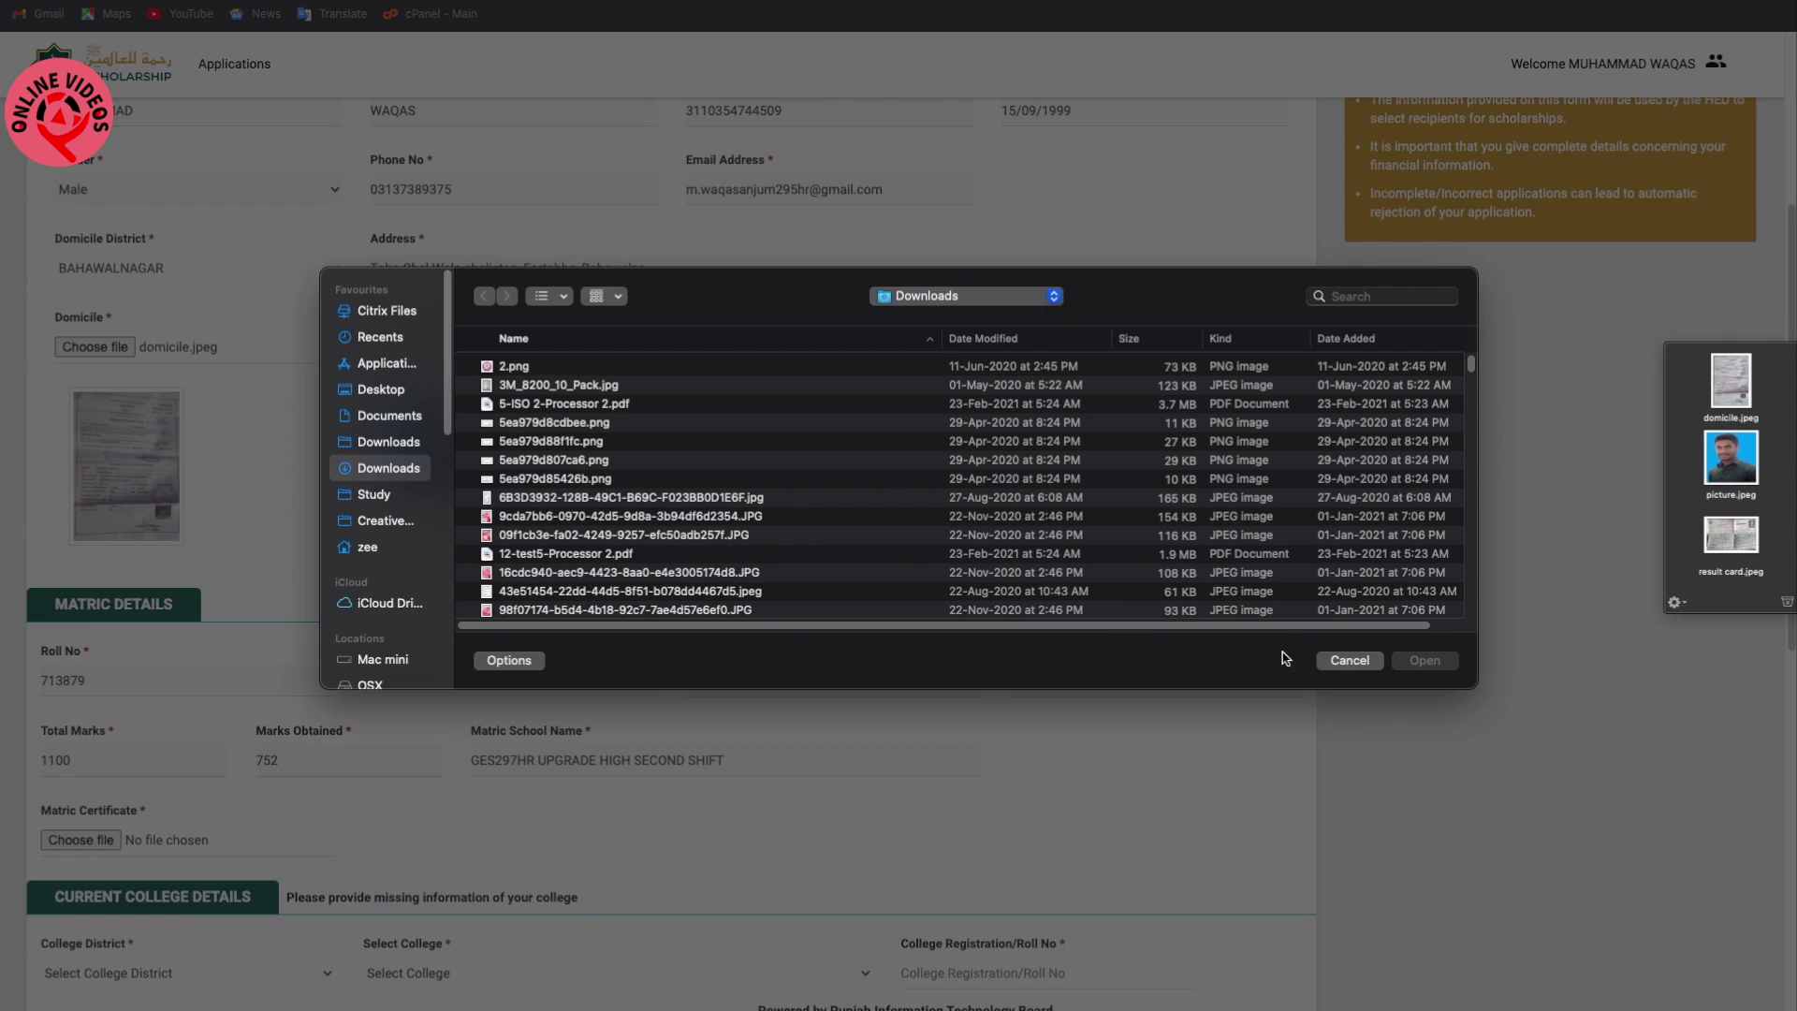
click(407, 445)
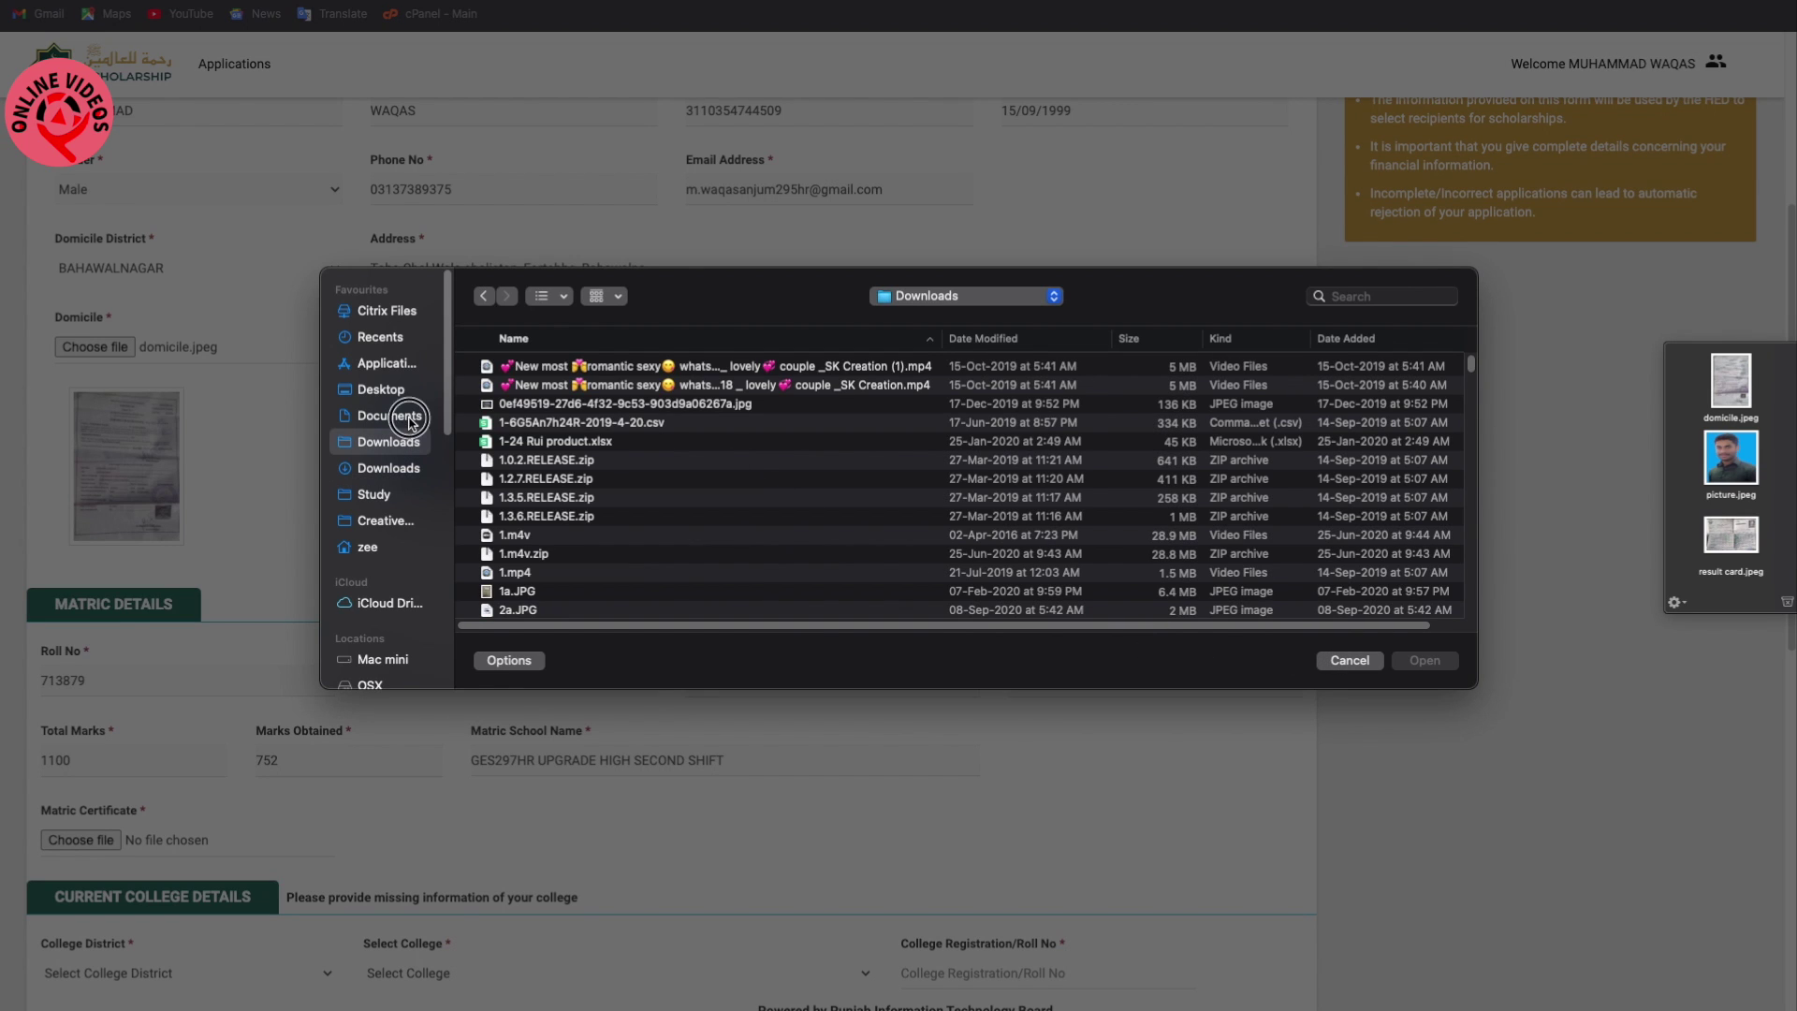
click(409, 416)
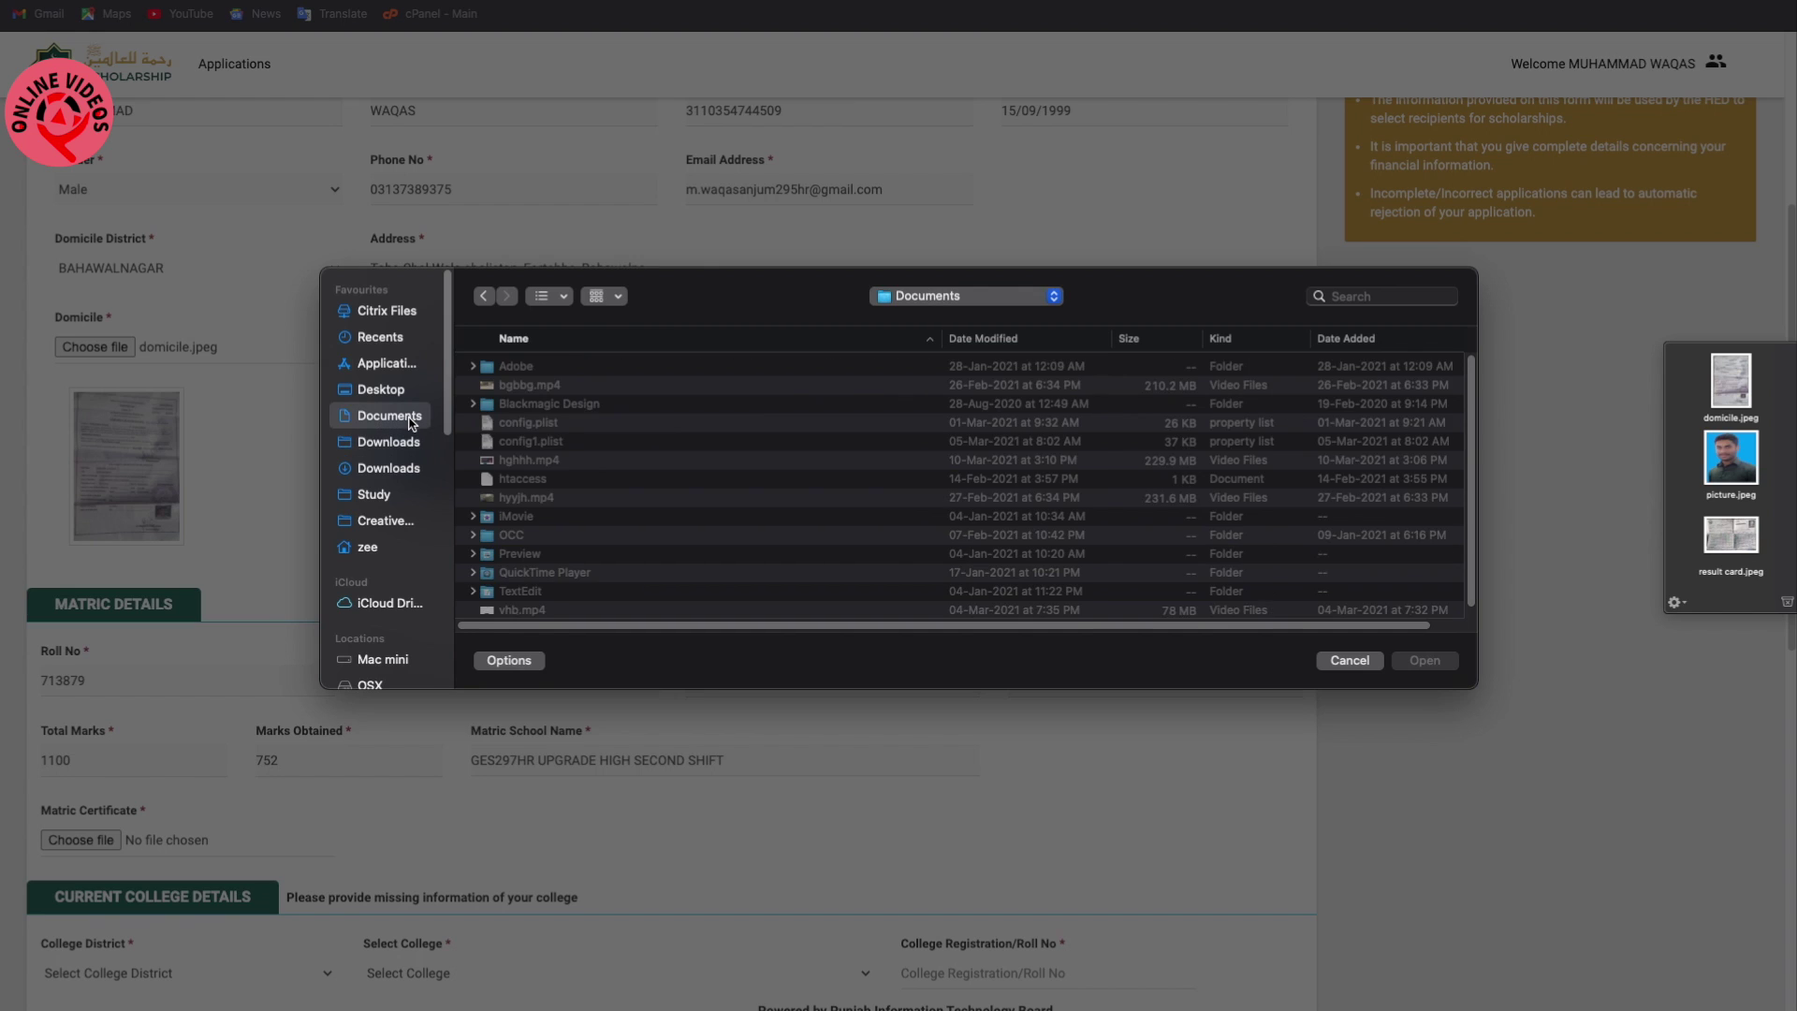
click(1013, 461)
click(1350, 663)
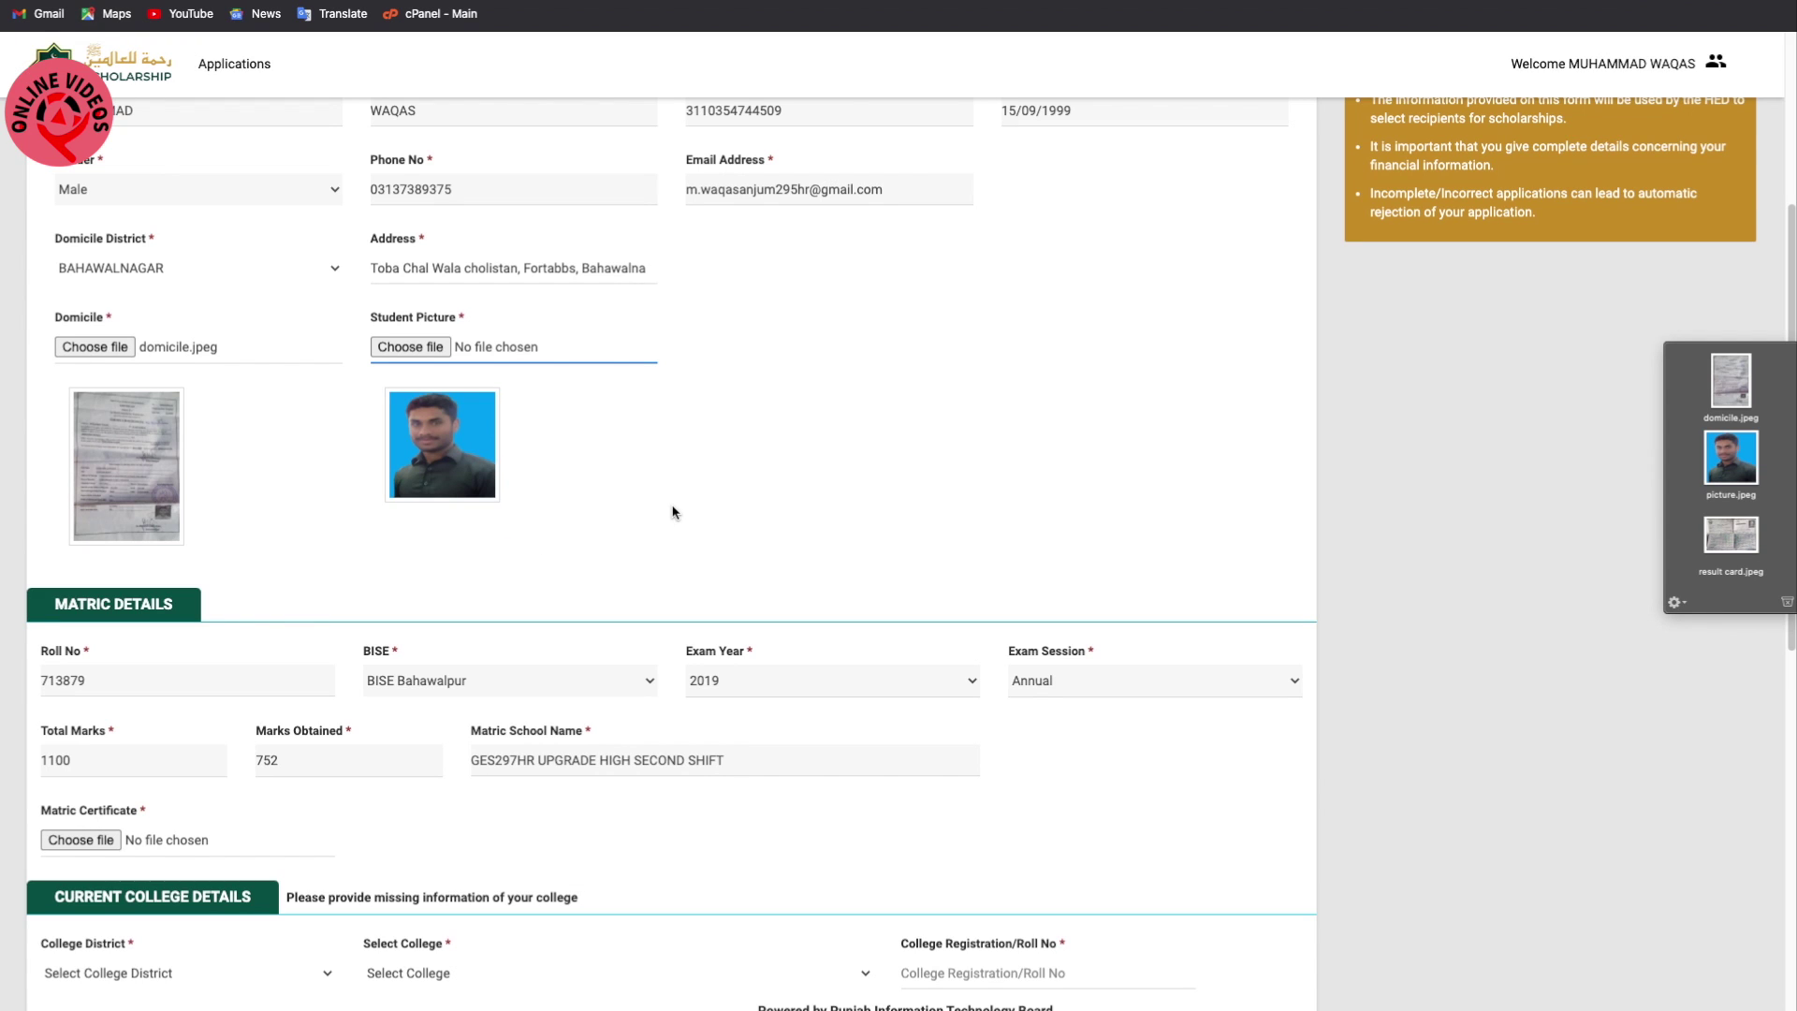
Attach result card.jpeg as the matric certificate
scroll(672, 512, down, 4)
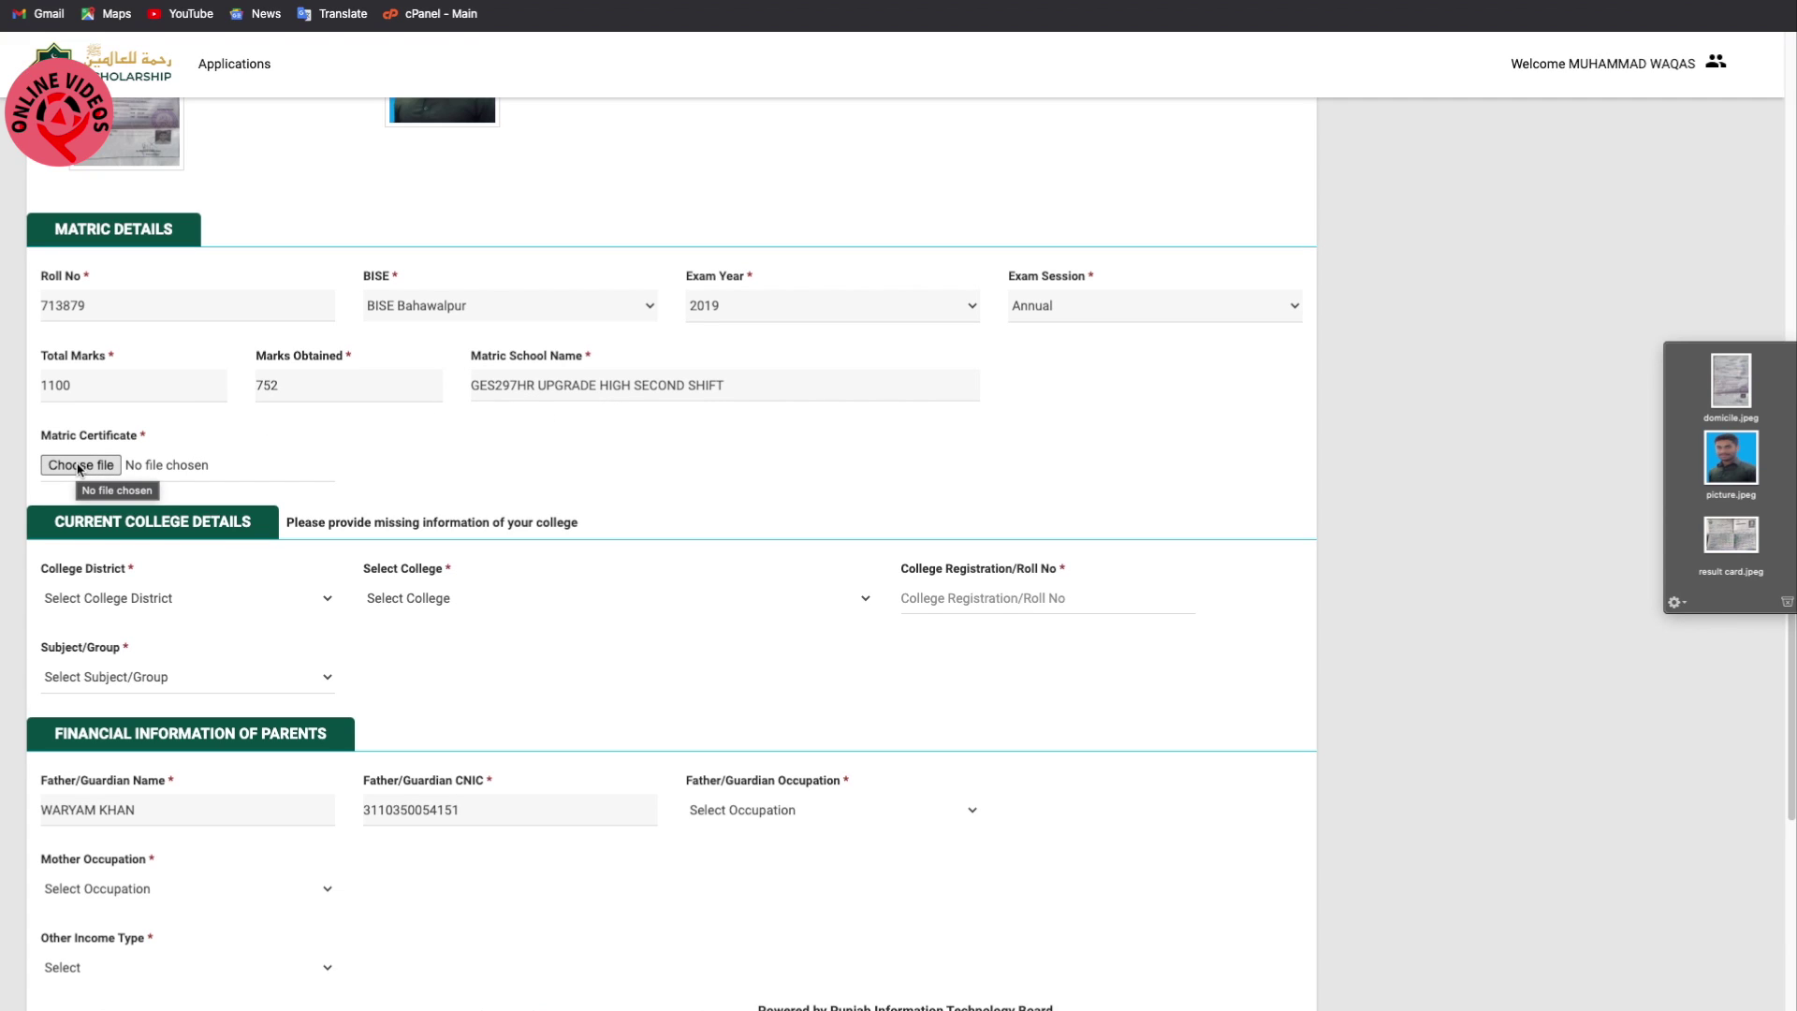
mouse_move(1735, 548)
drag(1735, 547, 89, 489)
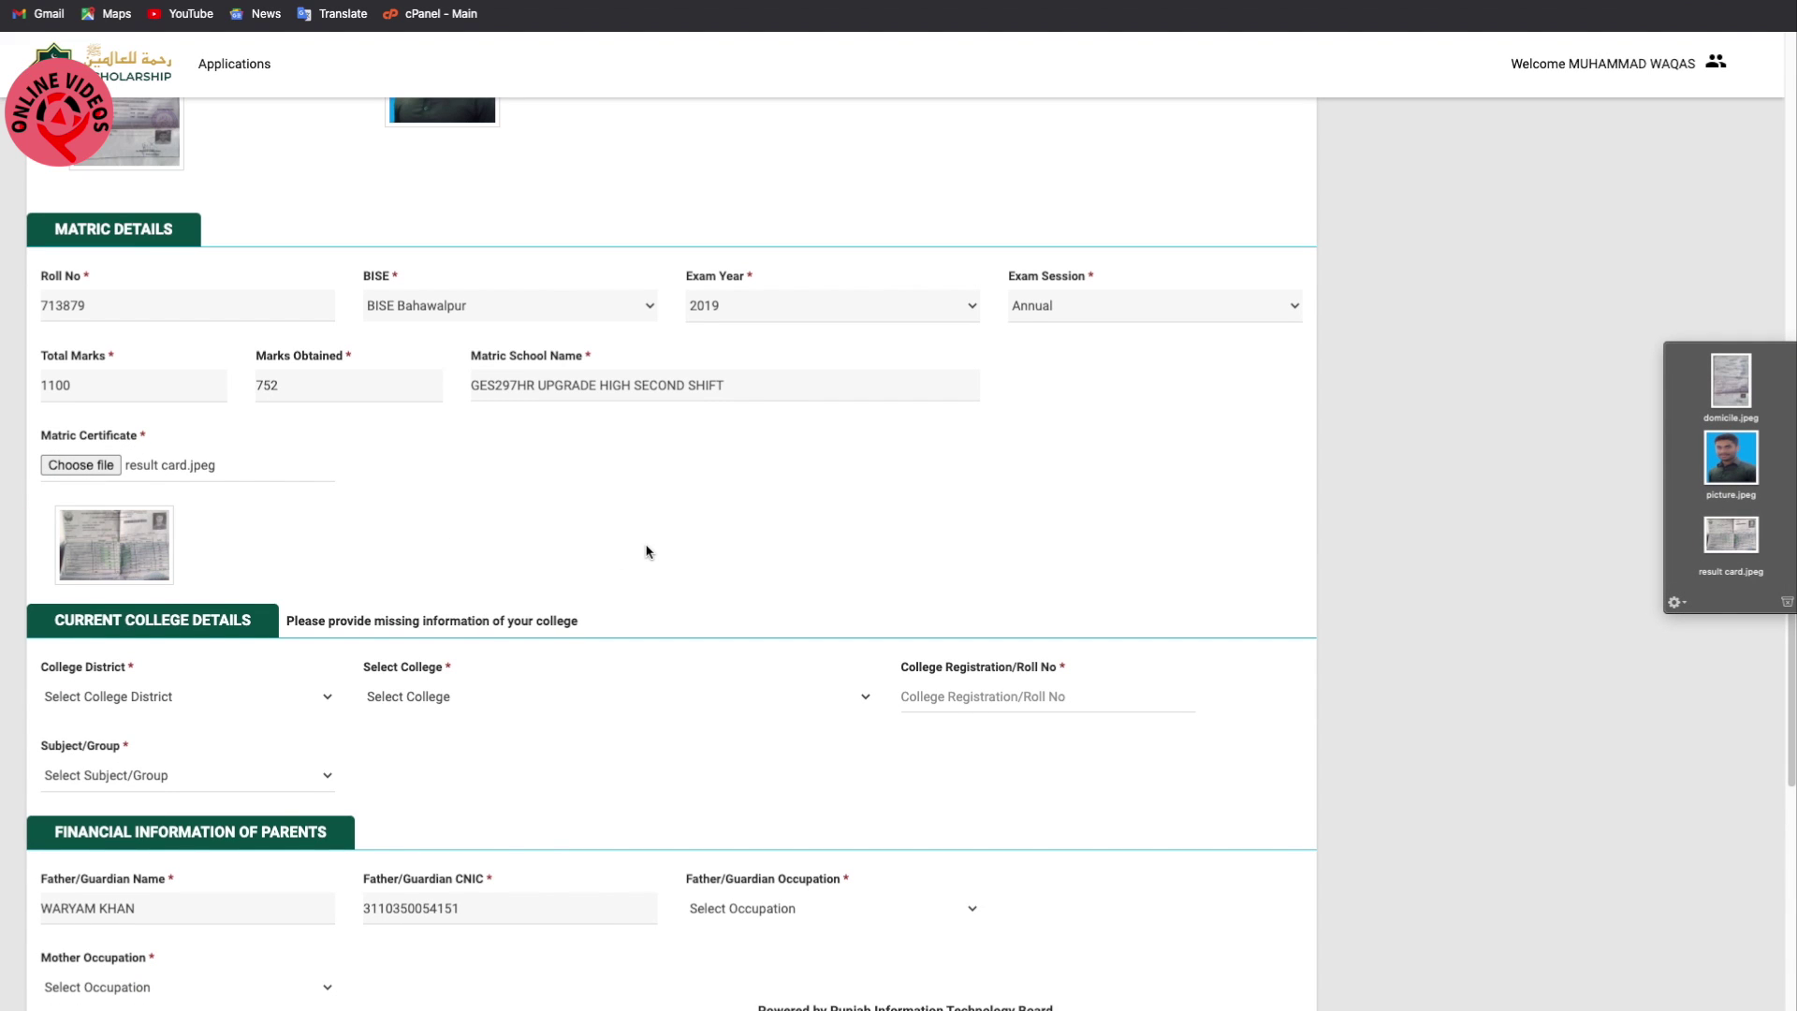
scroll(646, 551, down, 3)
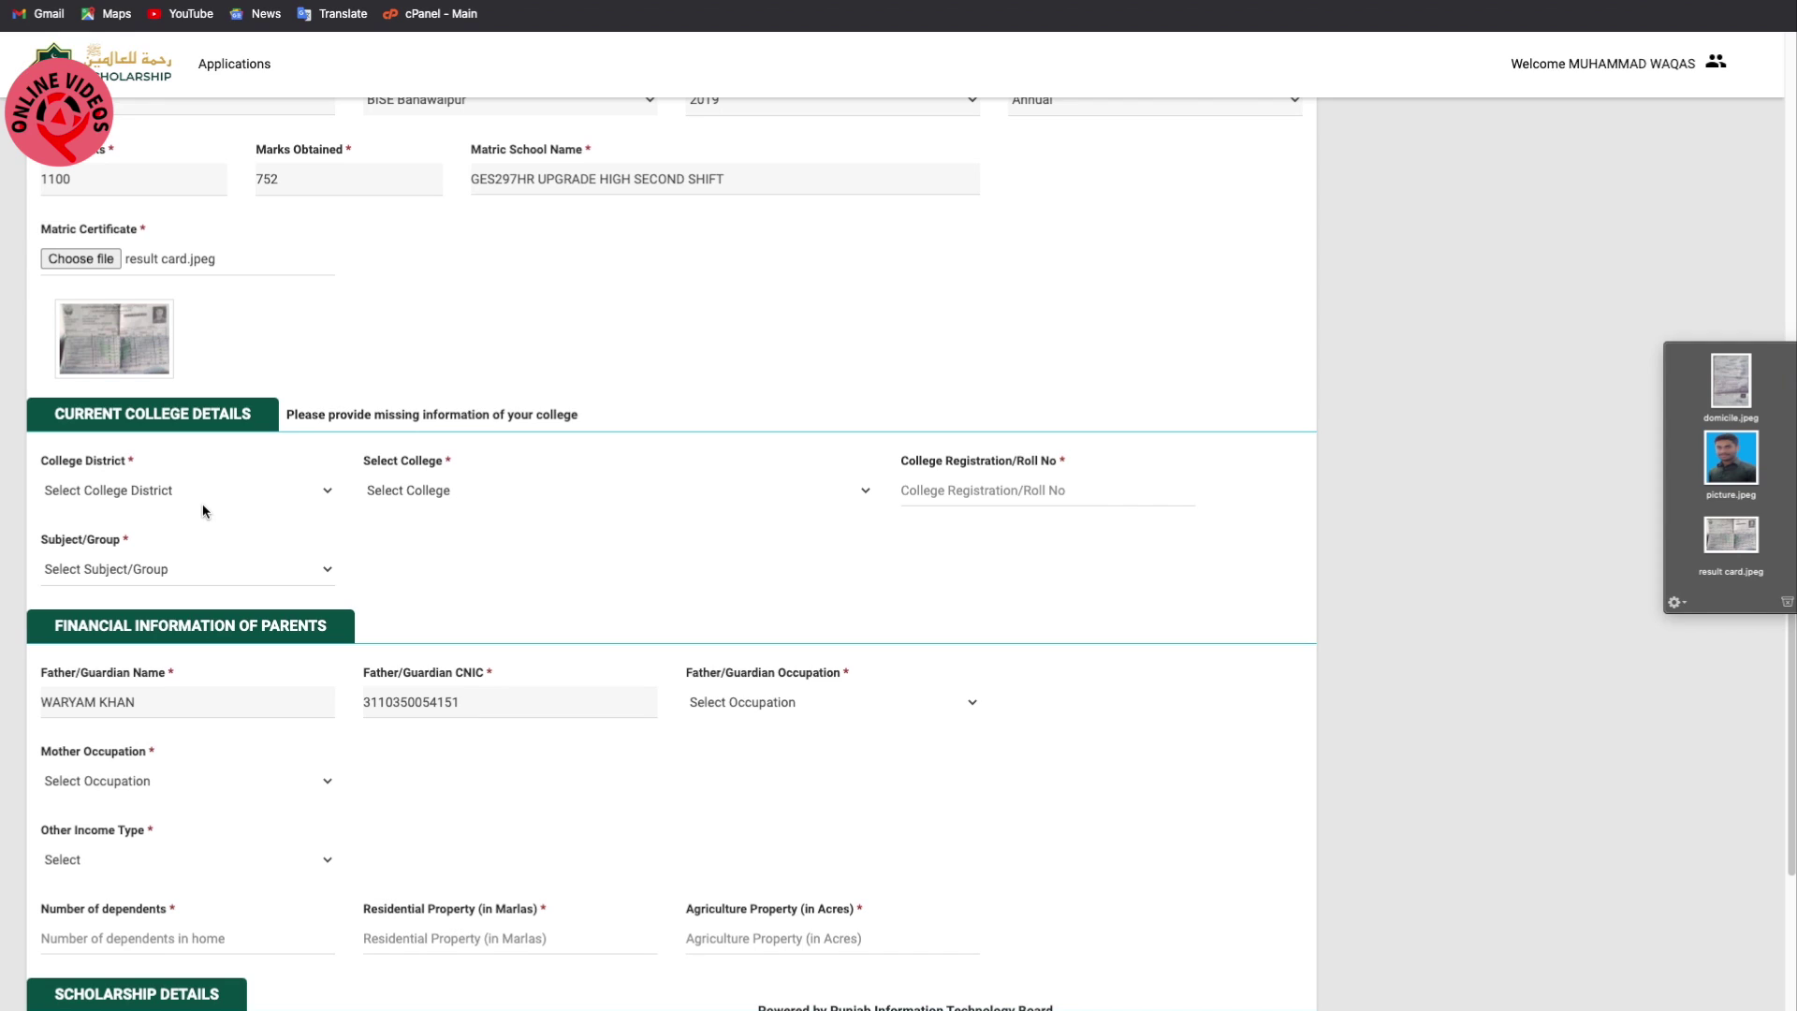
click(277, 496)
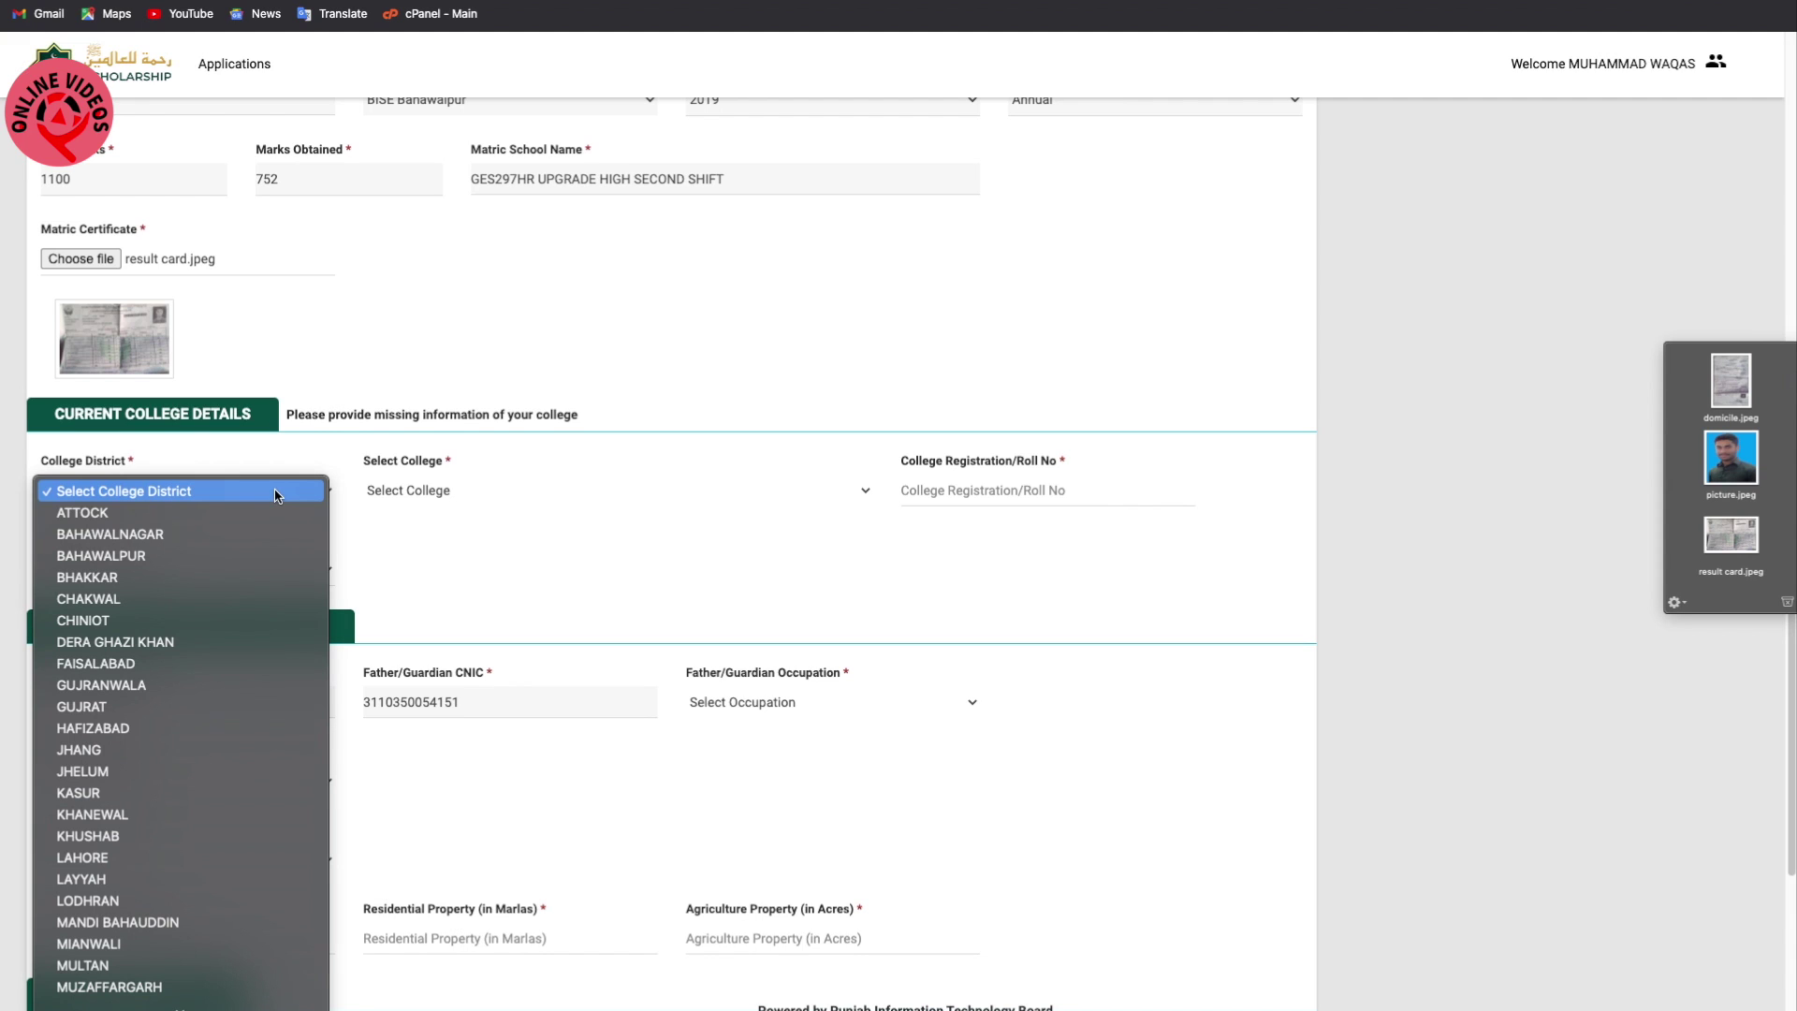
click(239, 528)
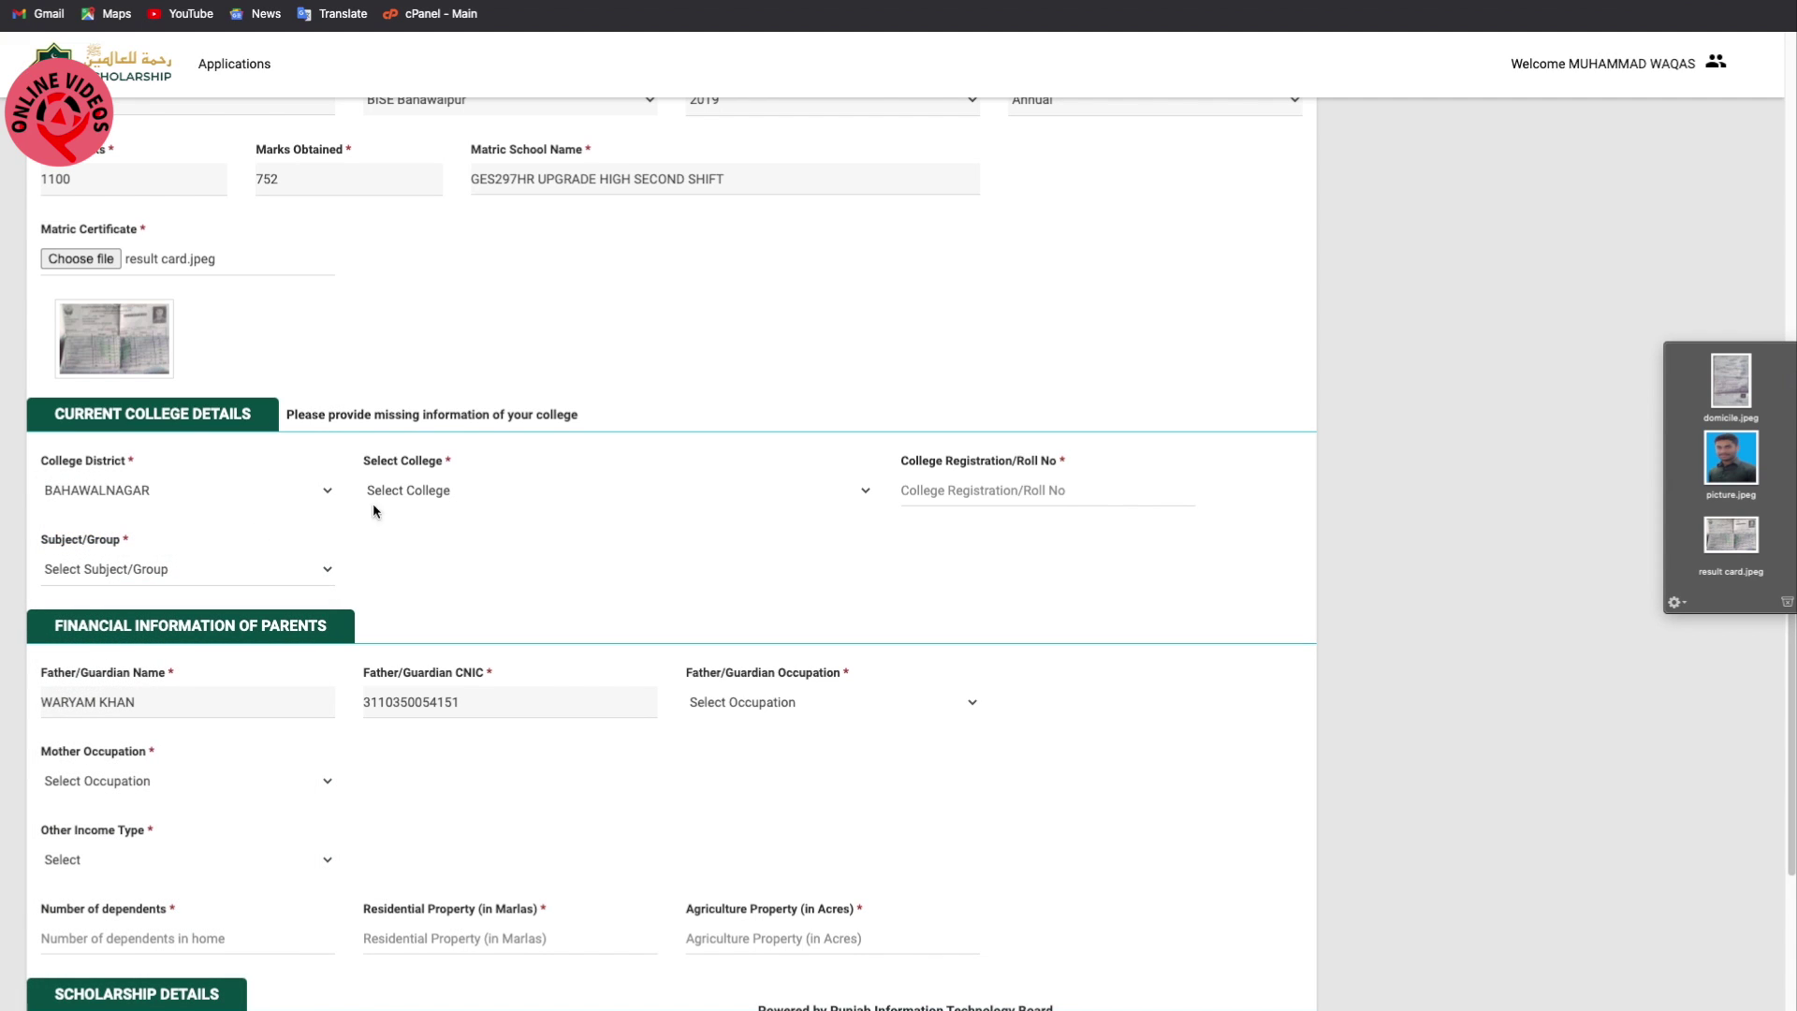
click(514, 491)
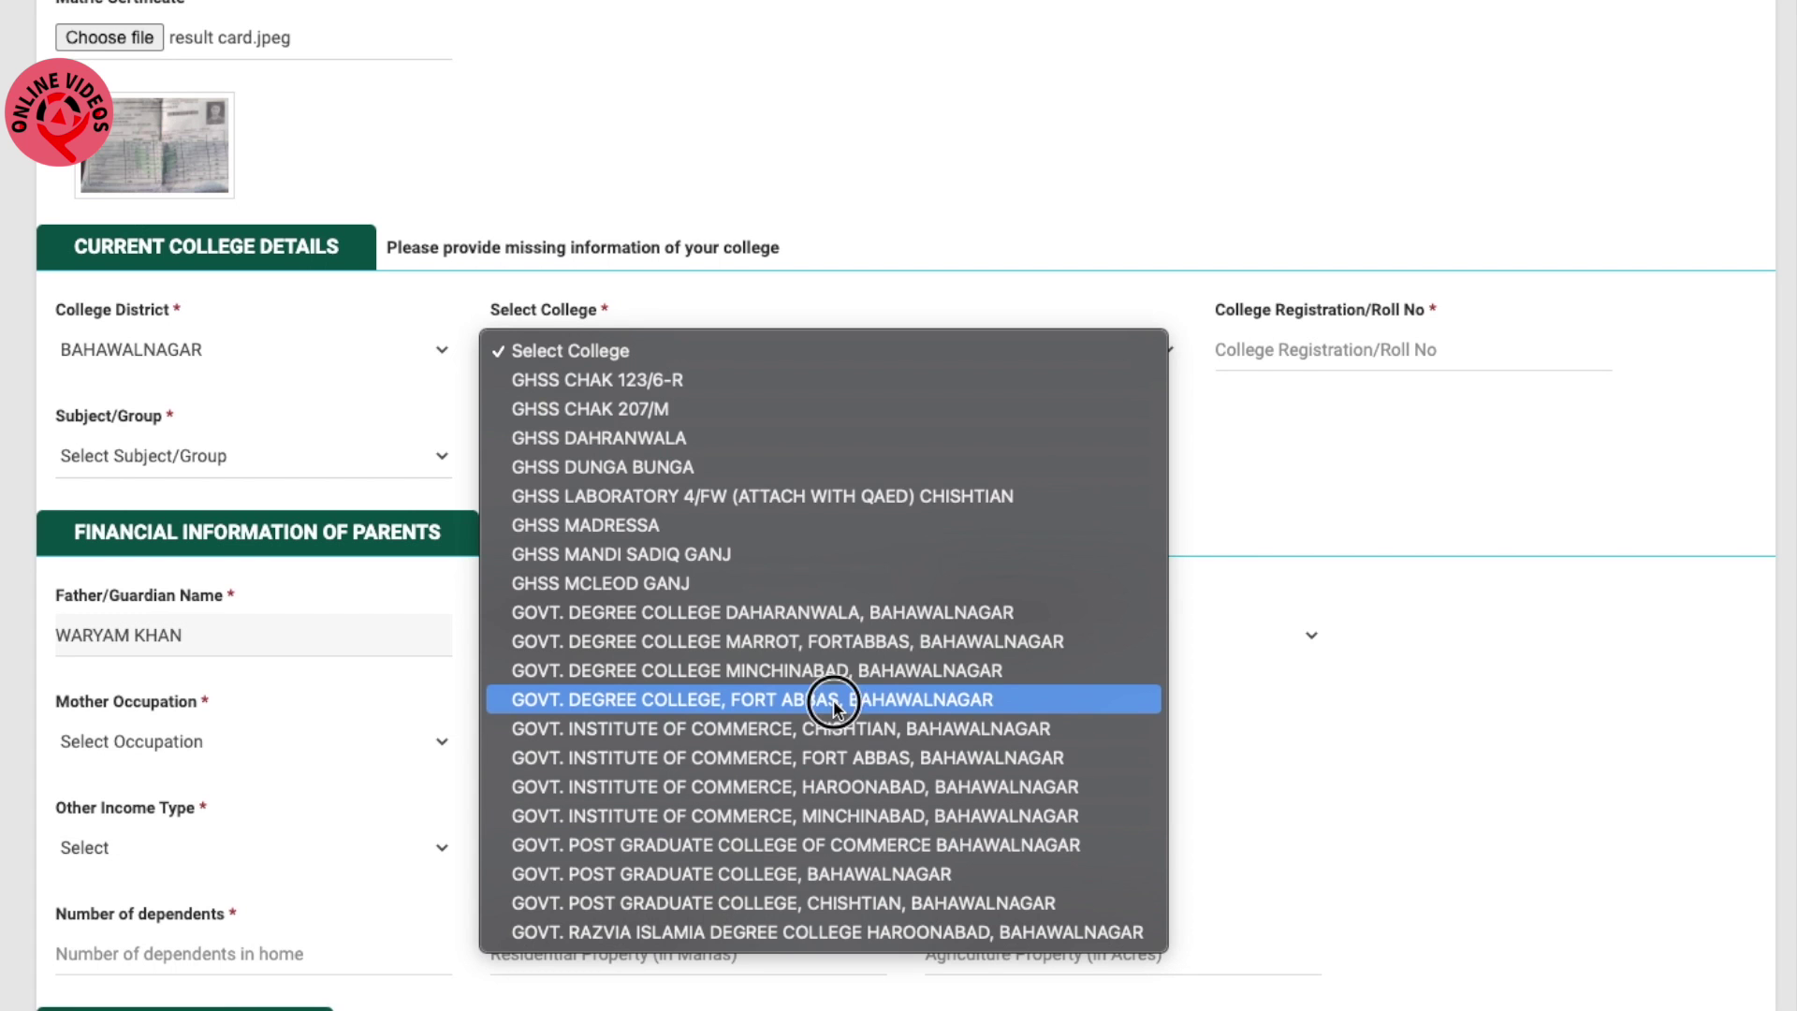
click(619, 750)
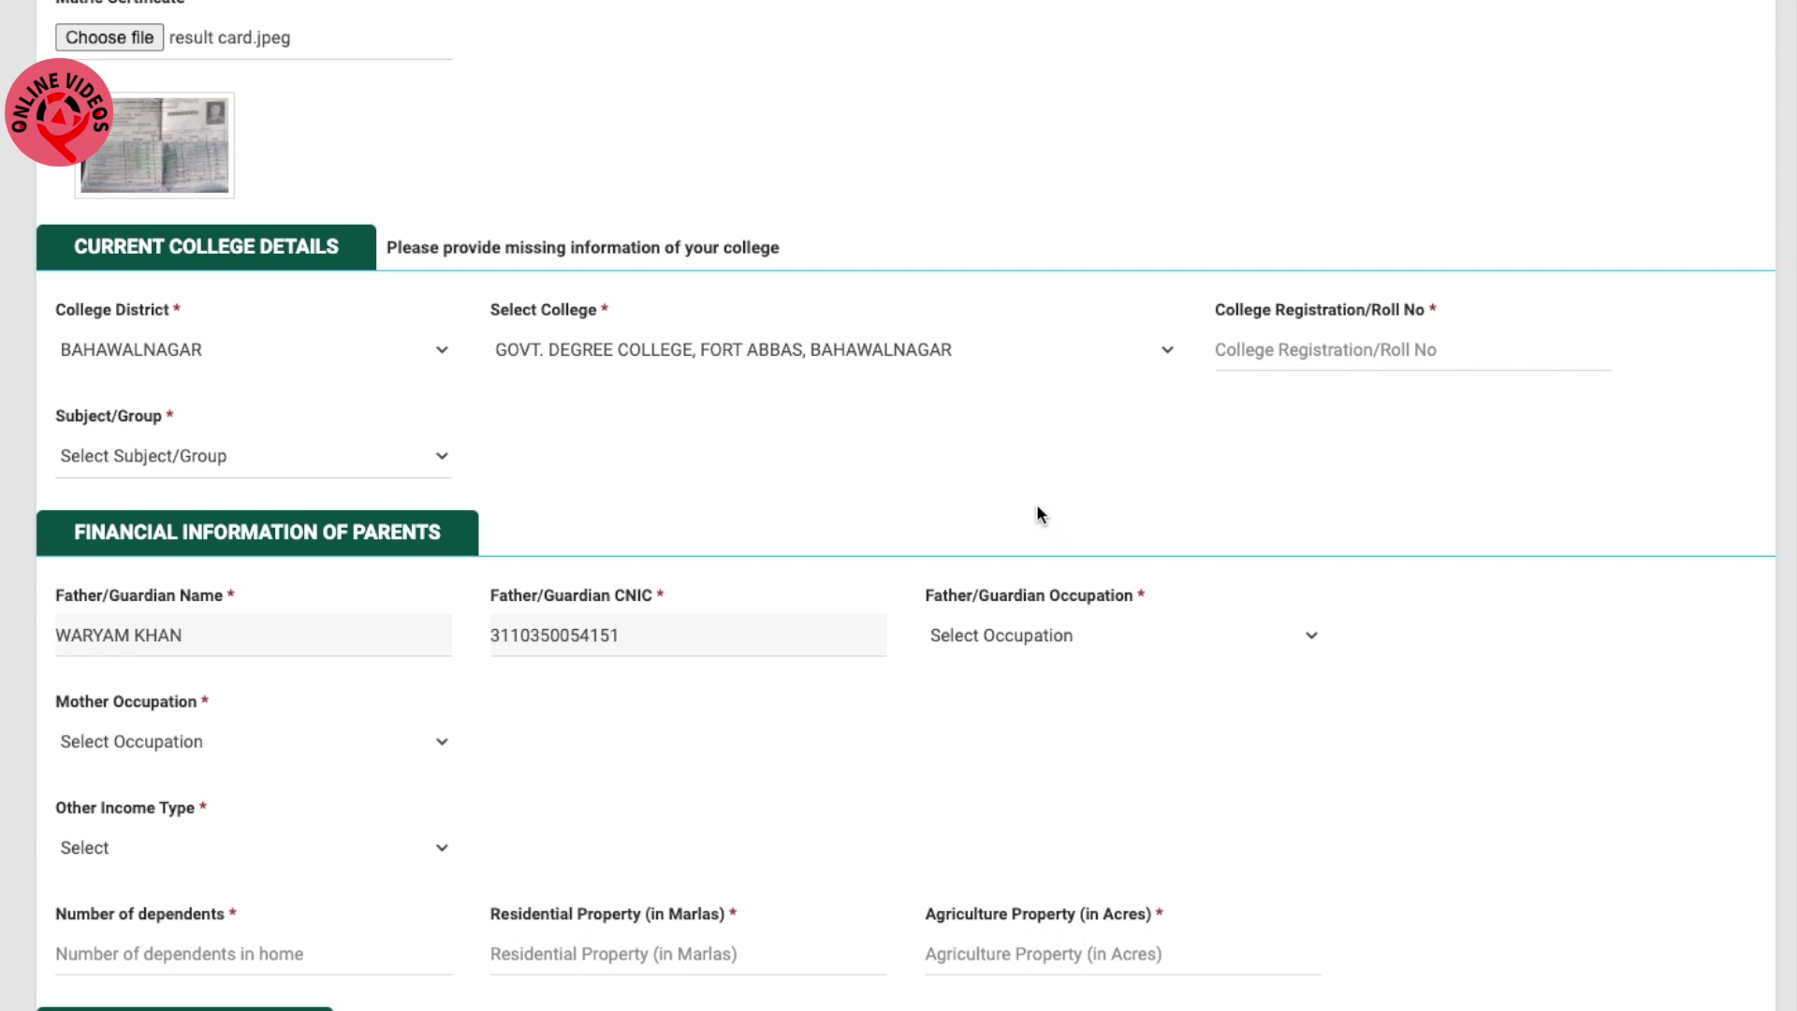
click(1349, 351)
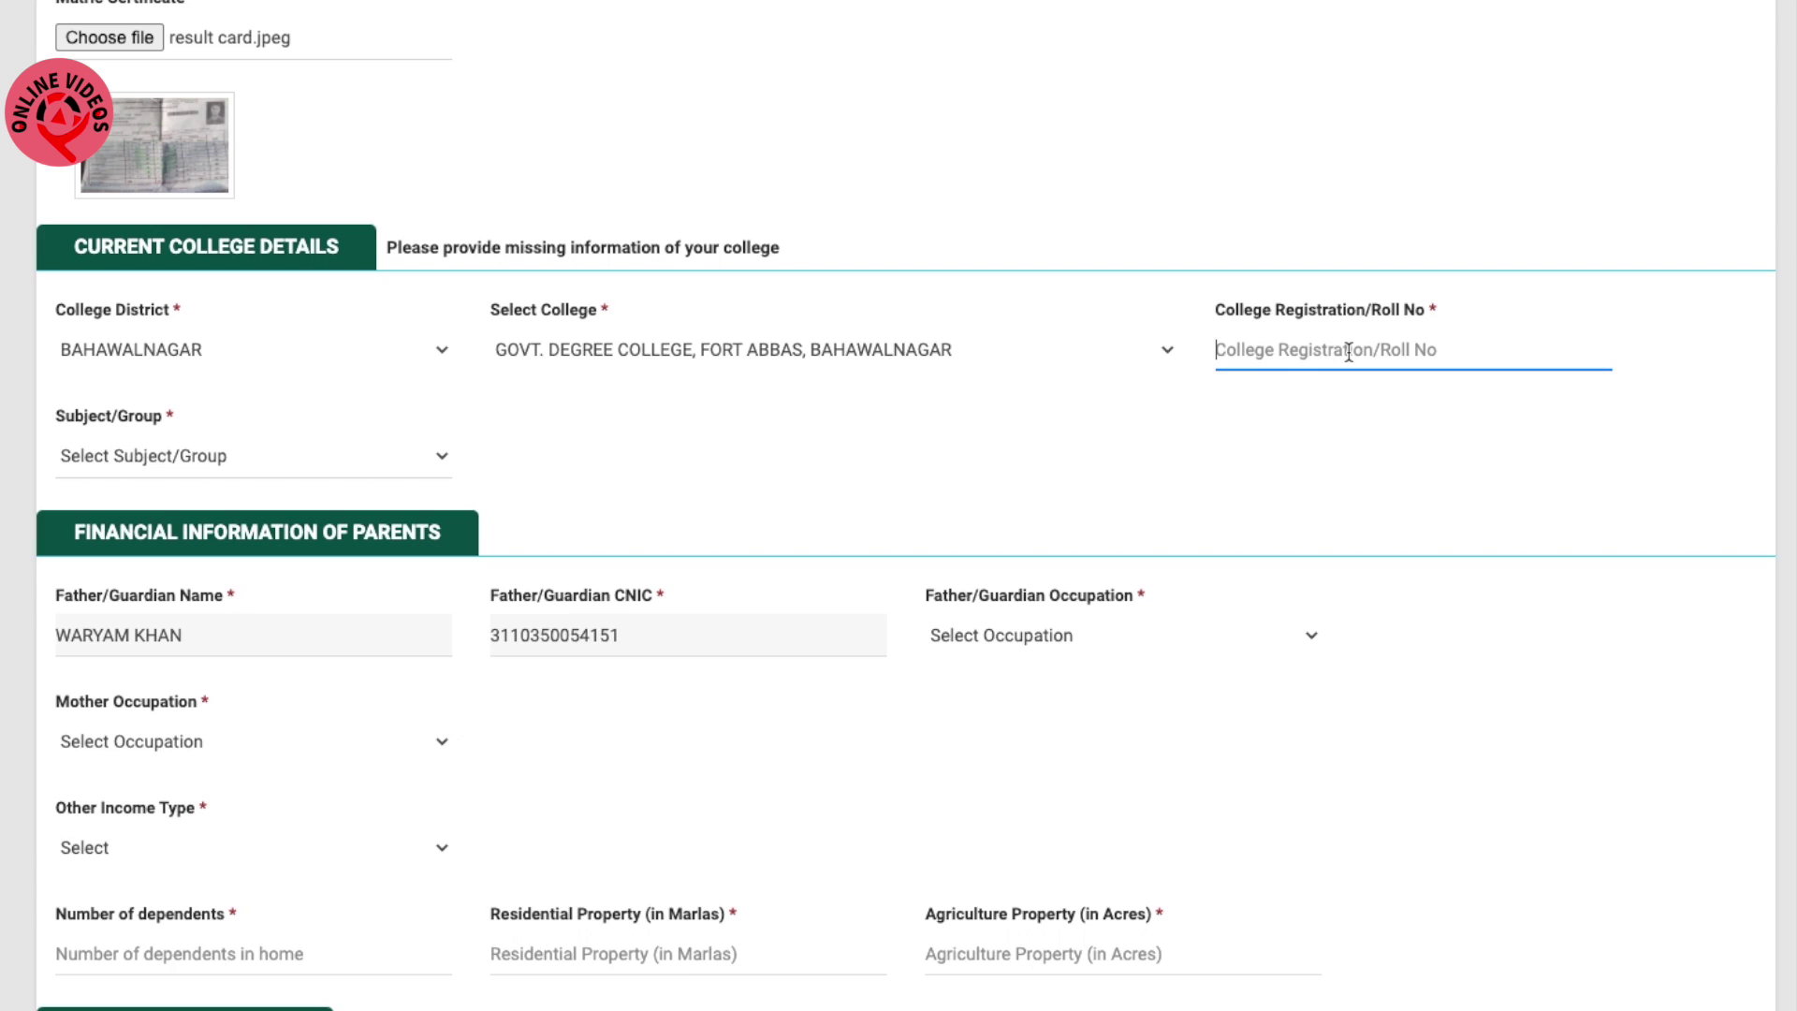
text(709)
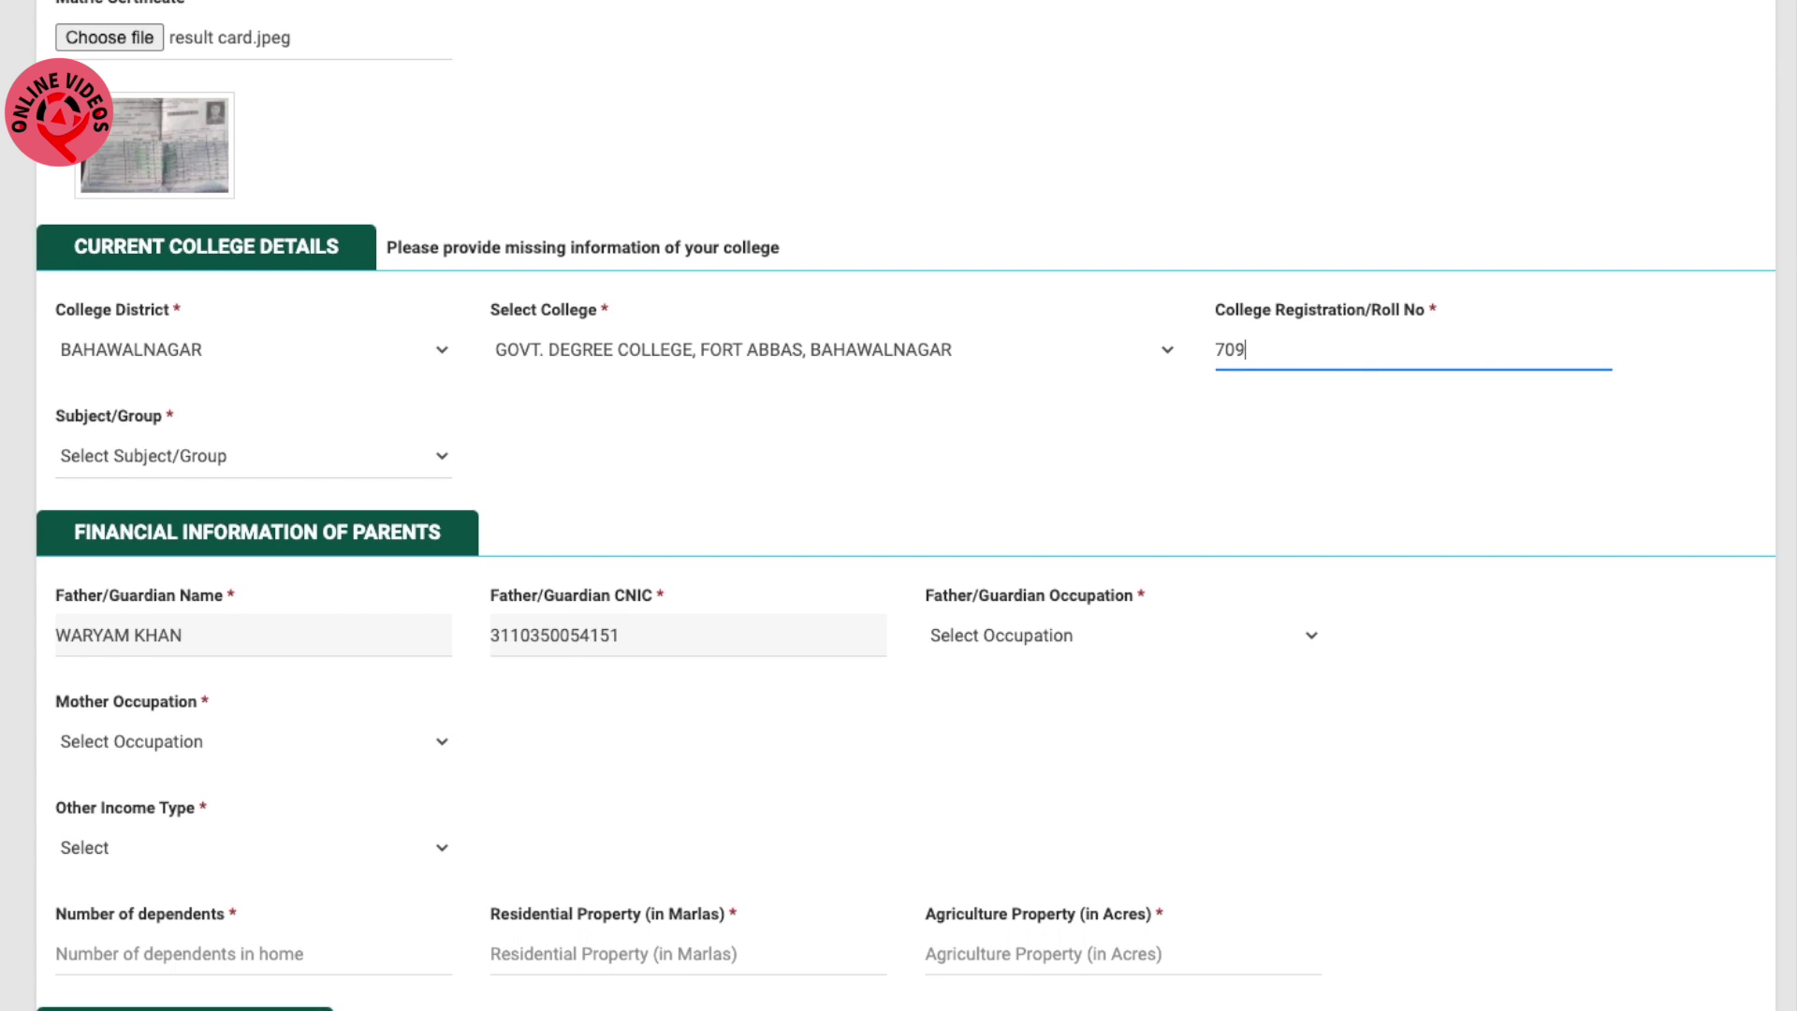
click(1176, 458)
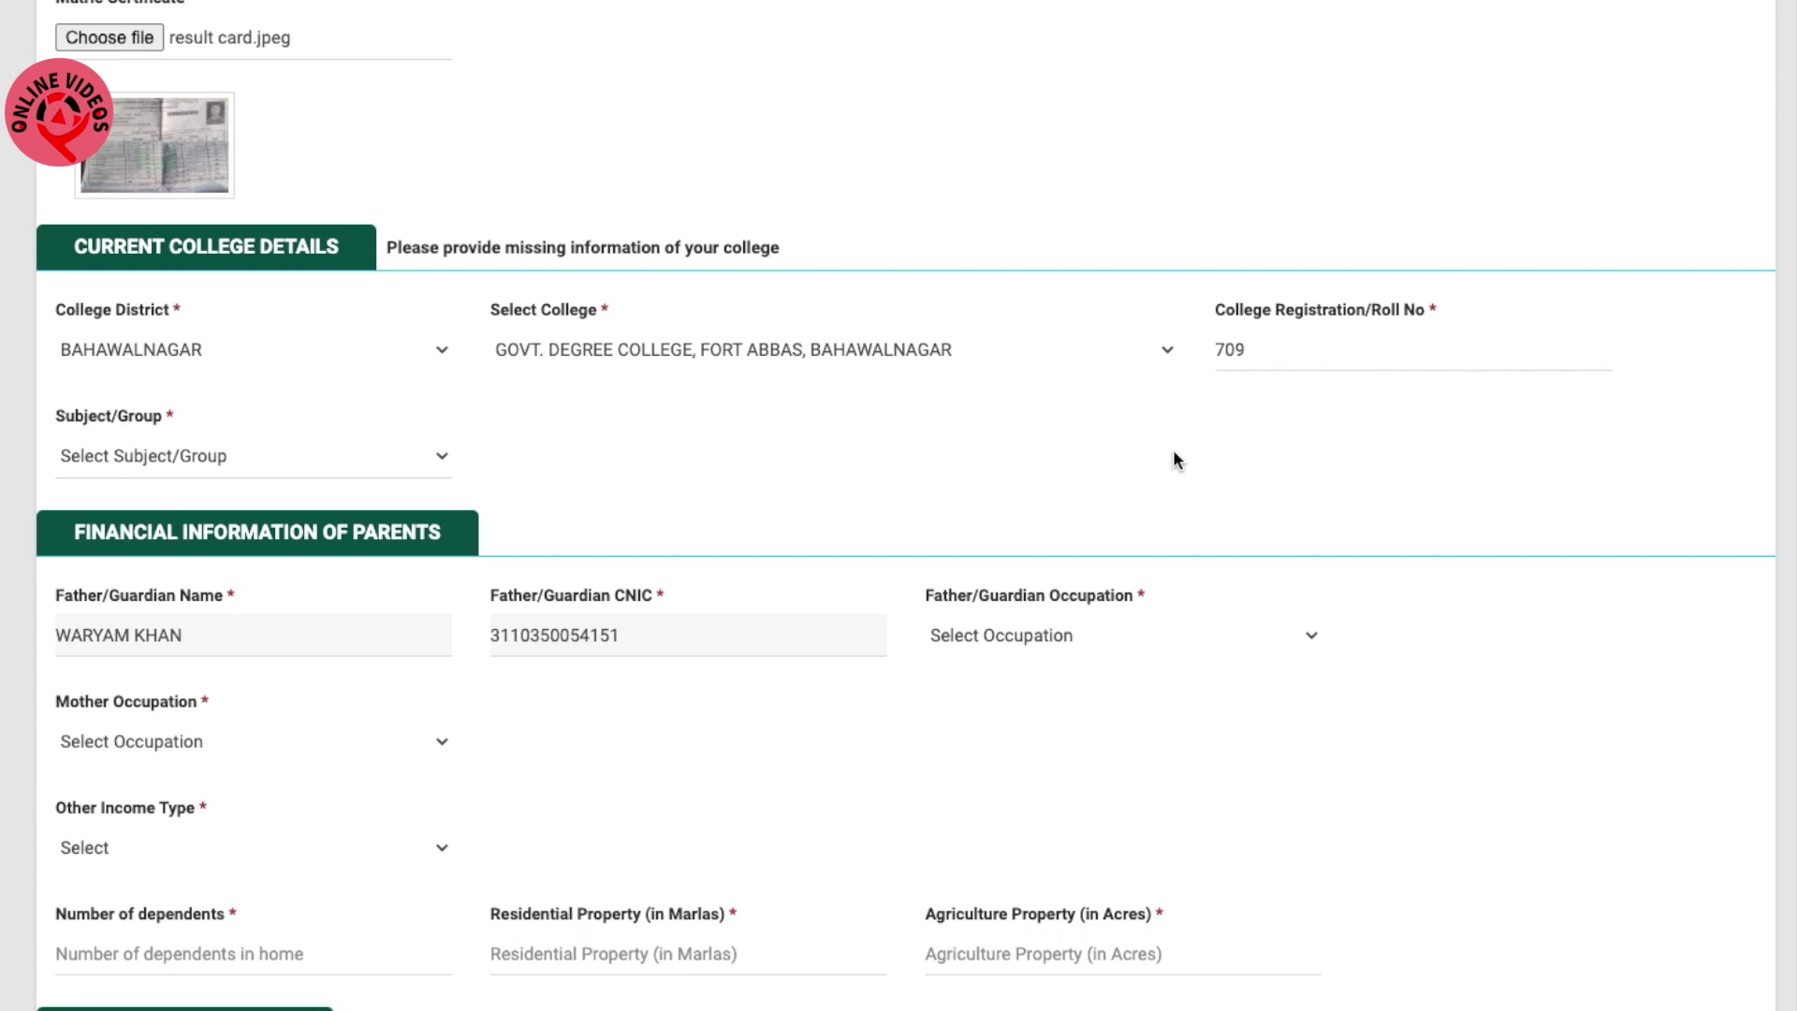
Set the subject group to Humanities
click(393, 467)
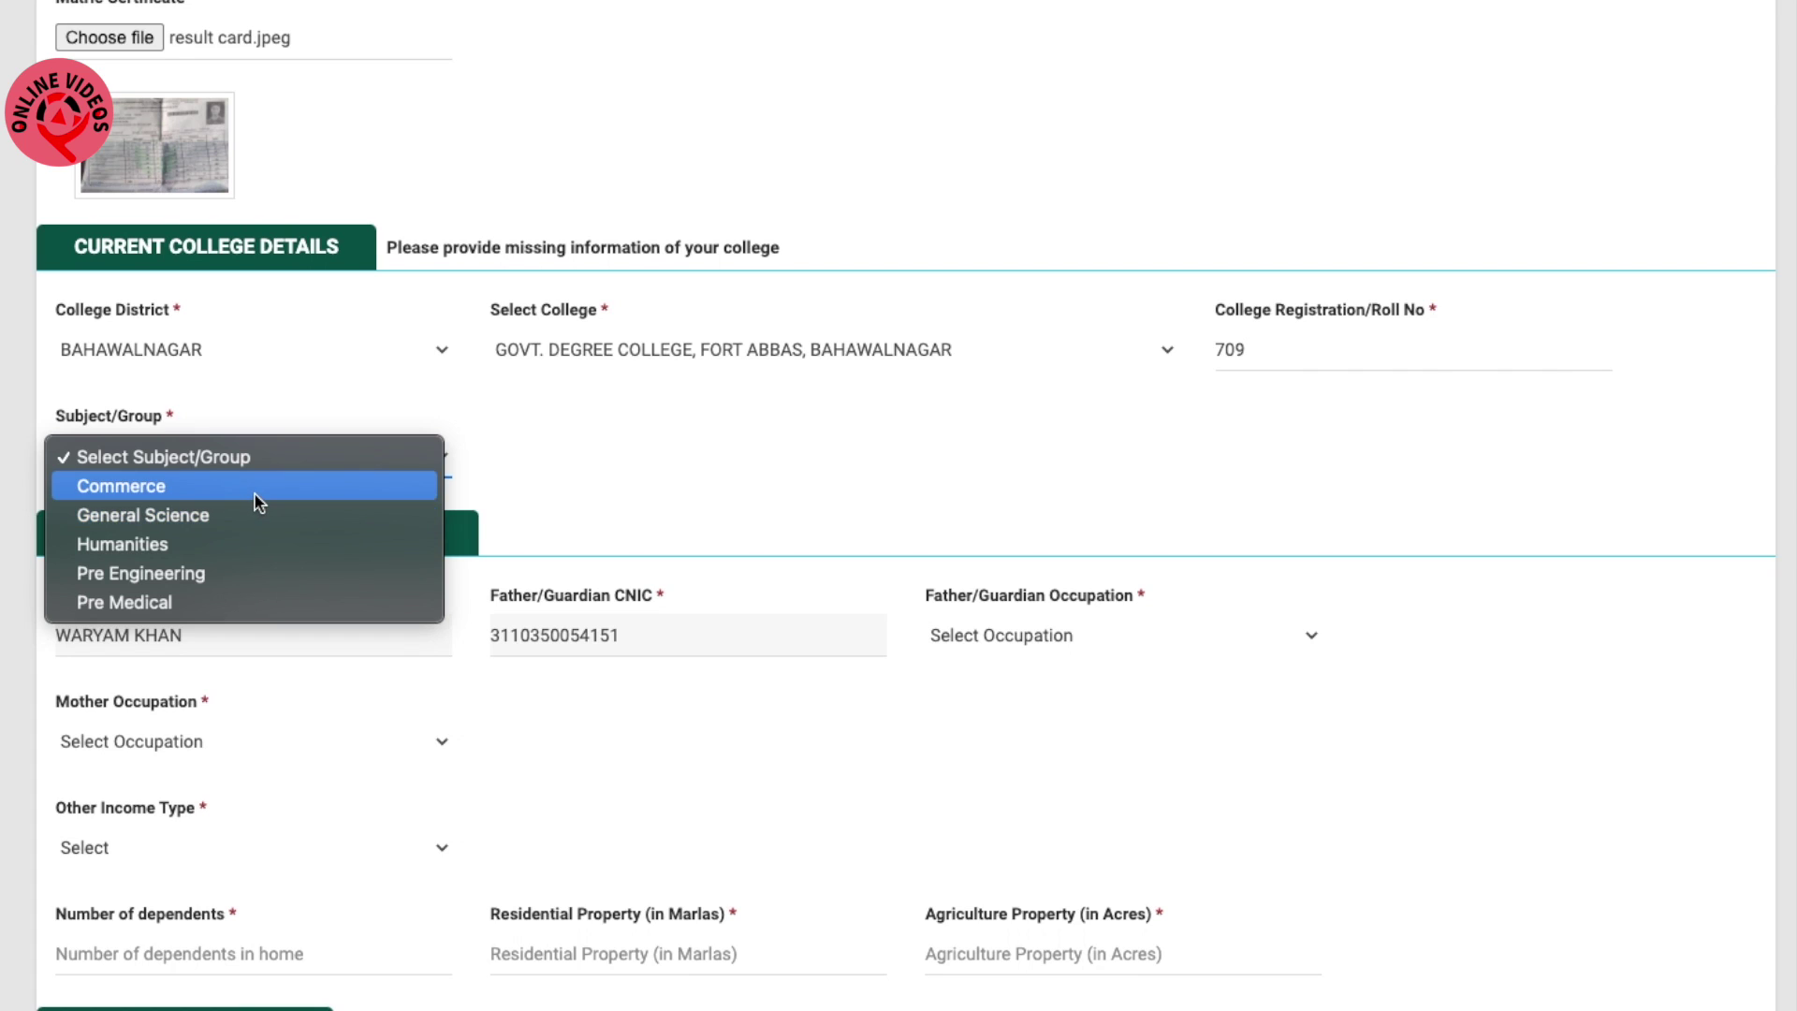
click(254, 523)
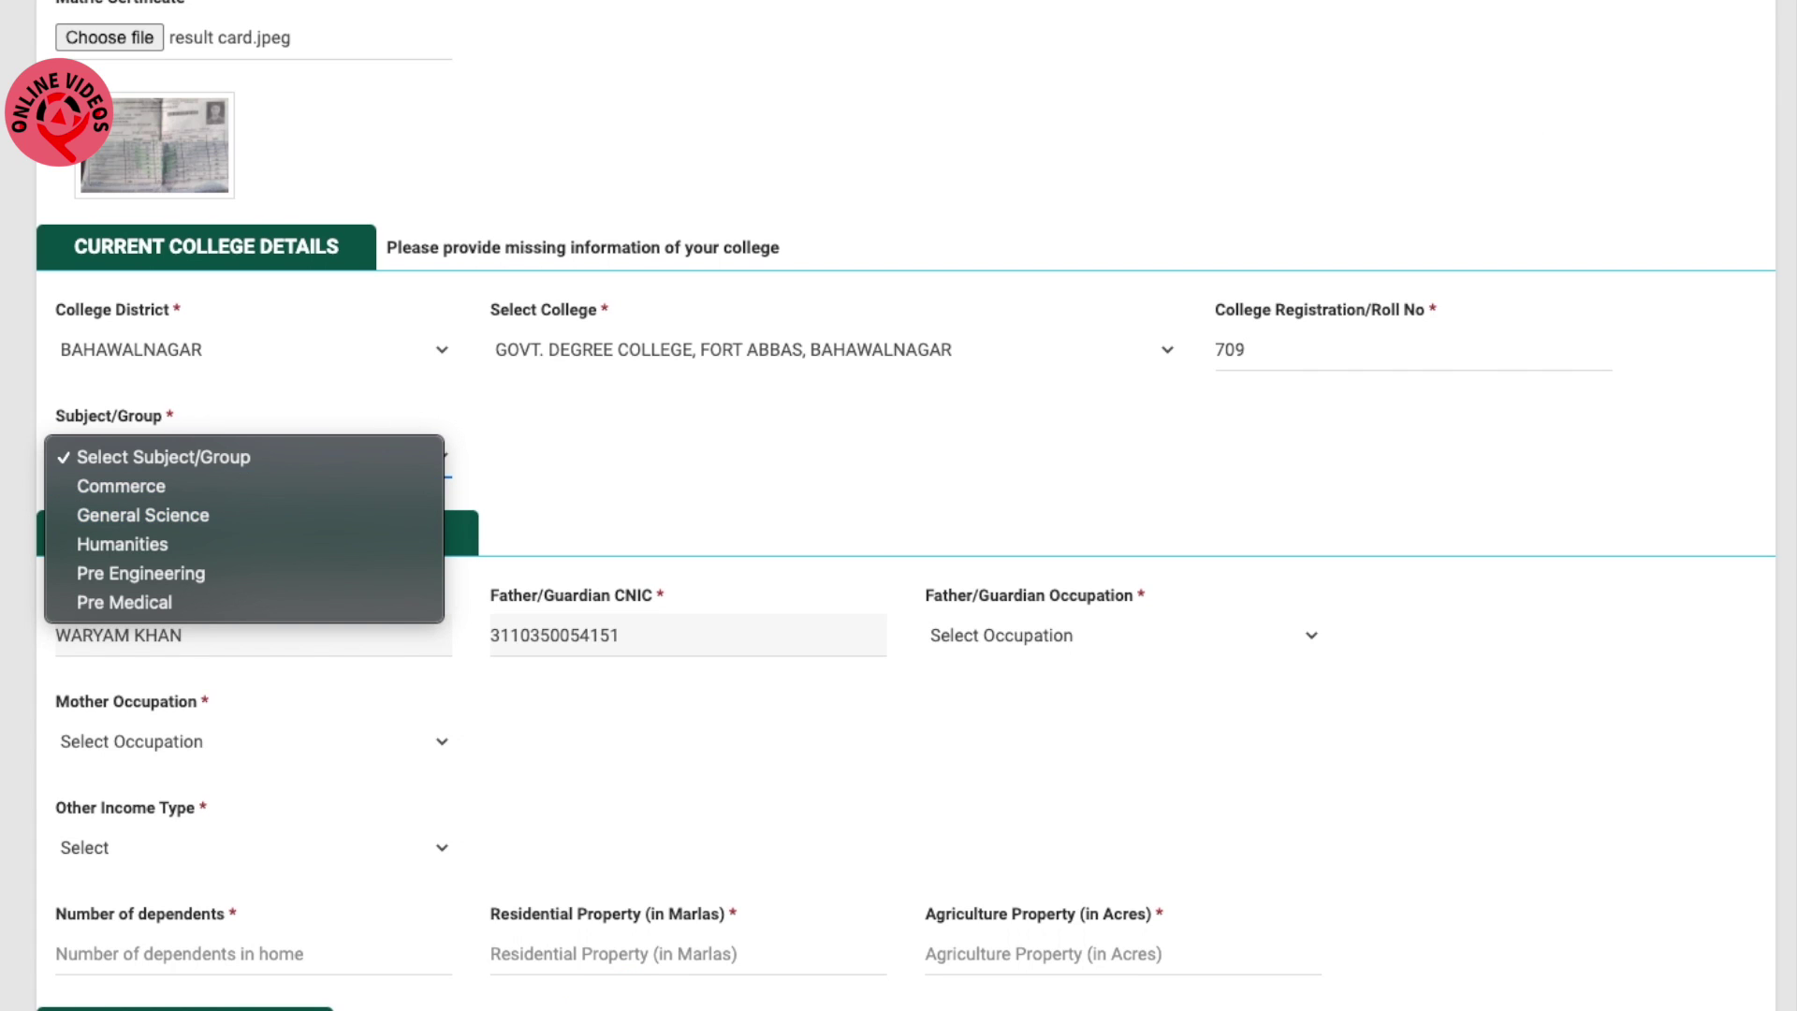
key(Escape)
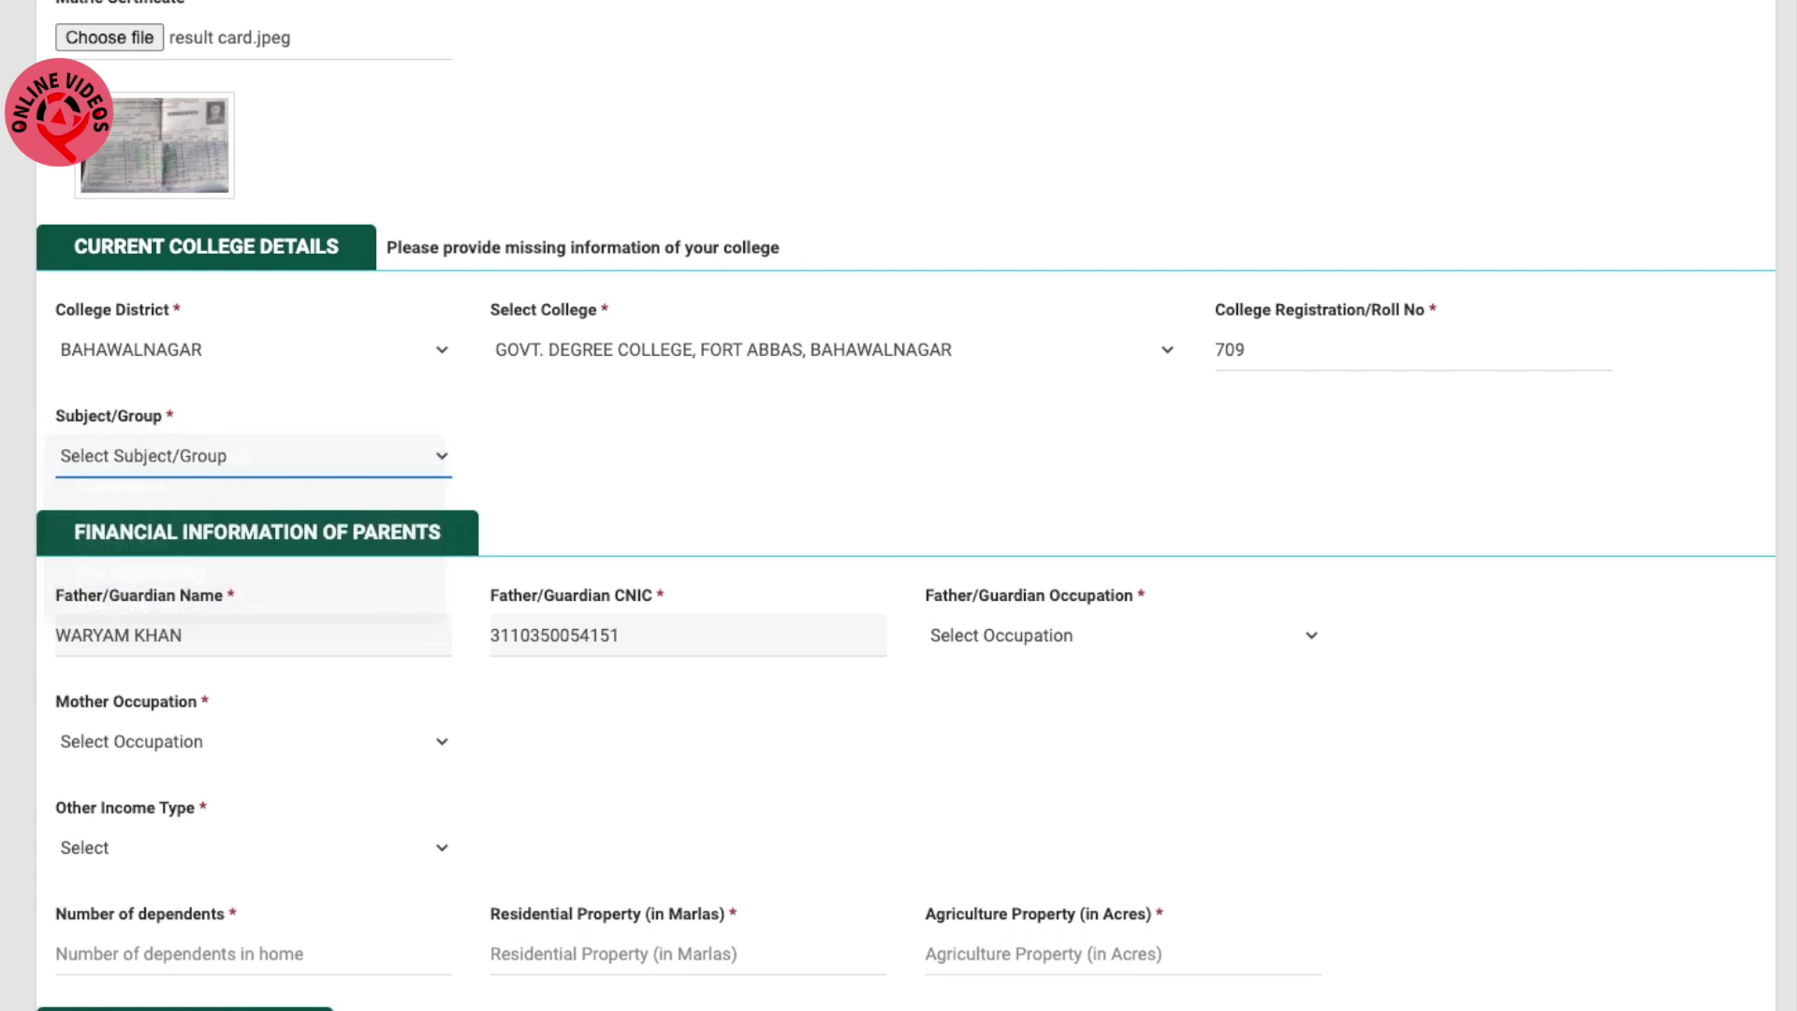
click(325, 446)
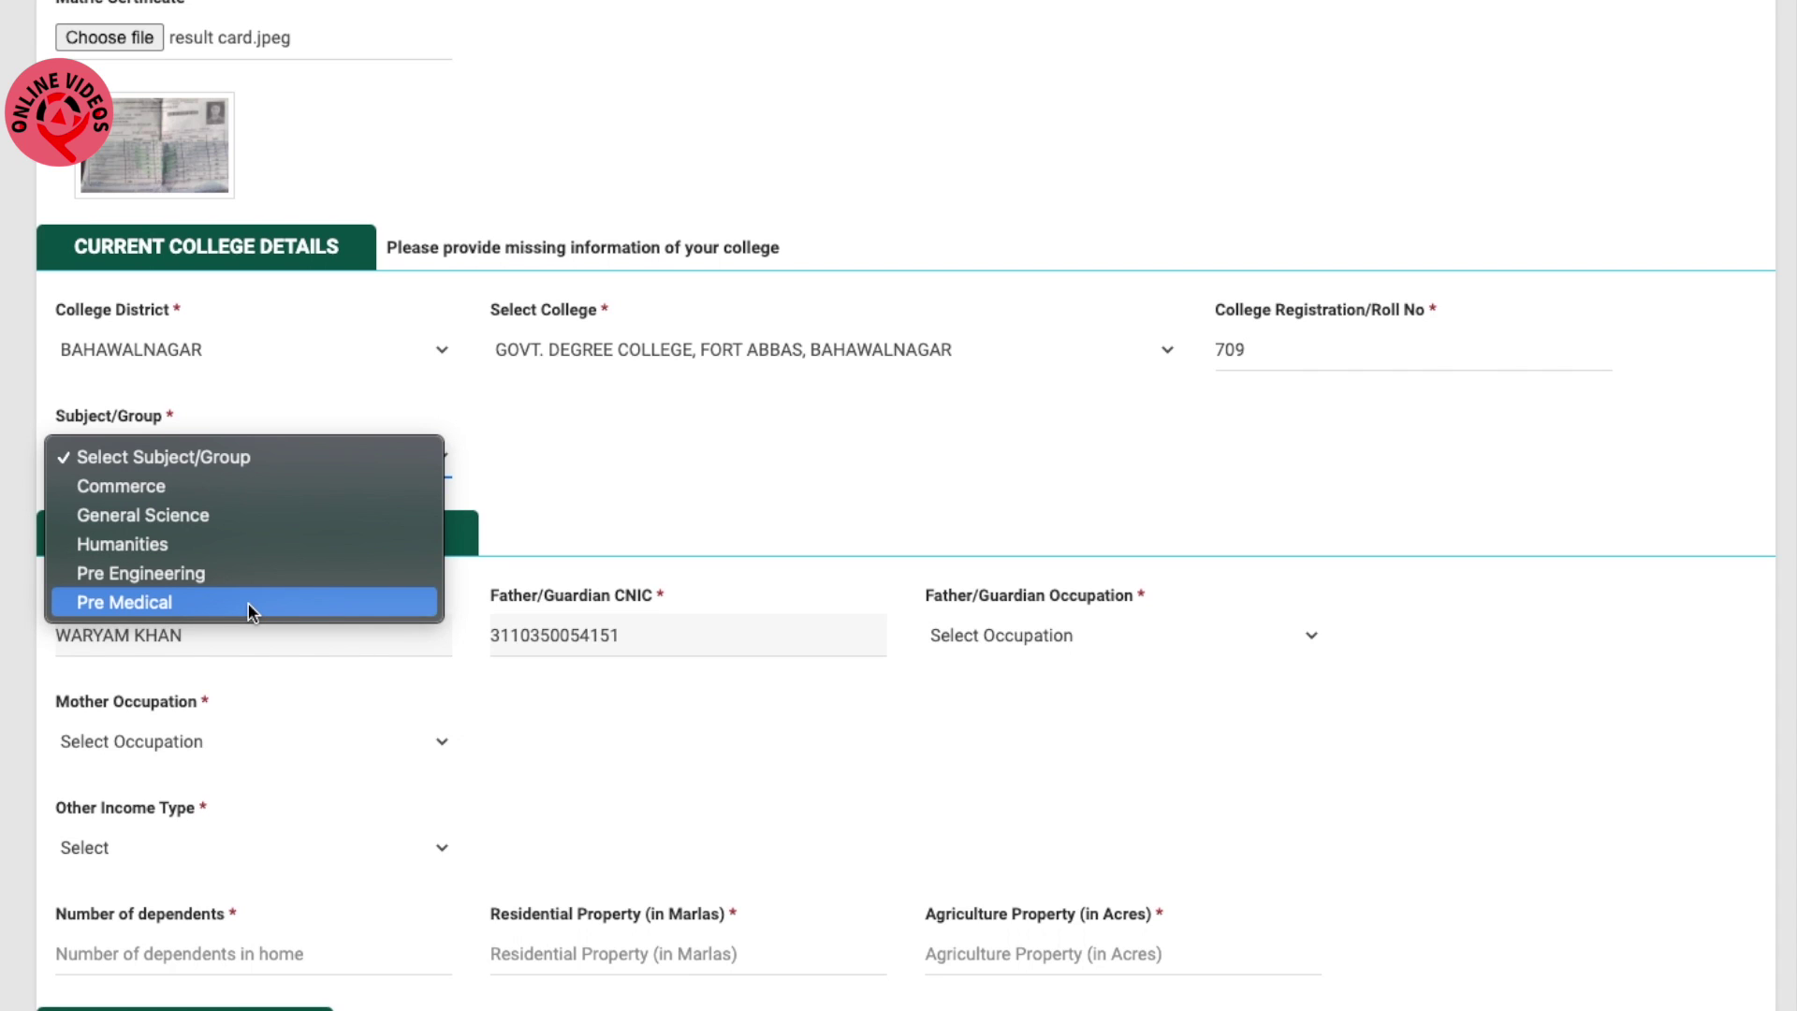
click(233, 552)
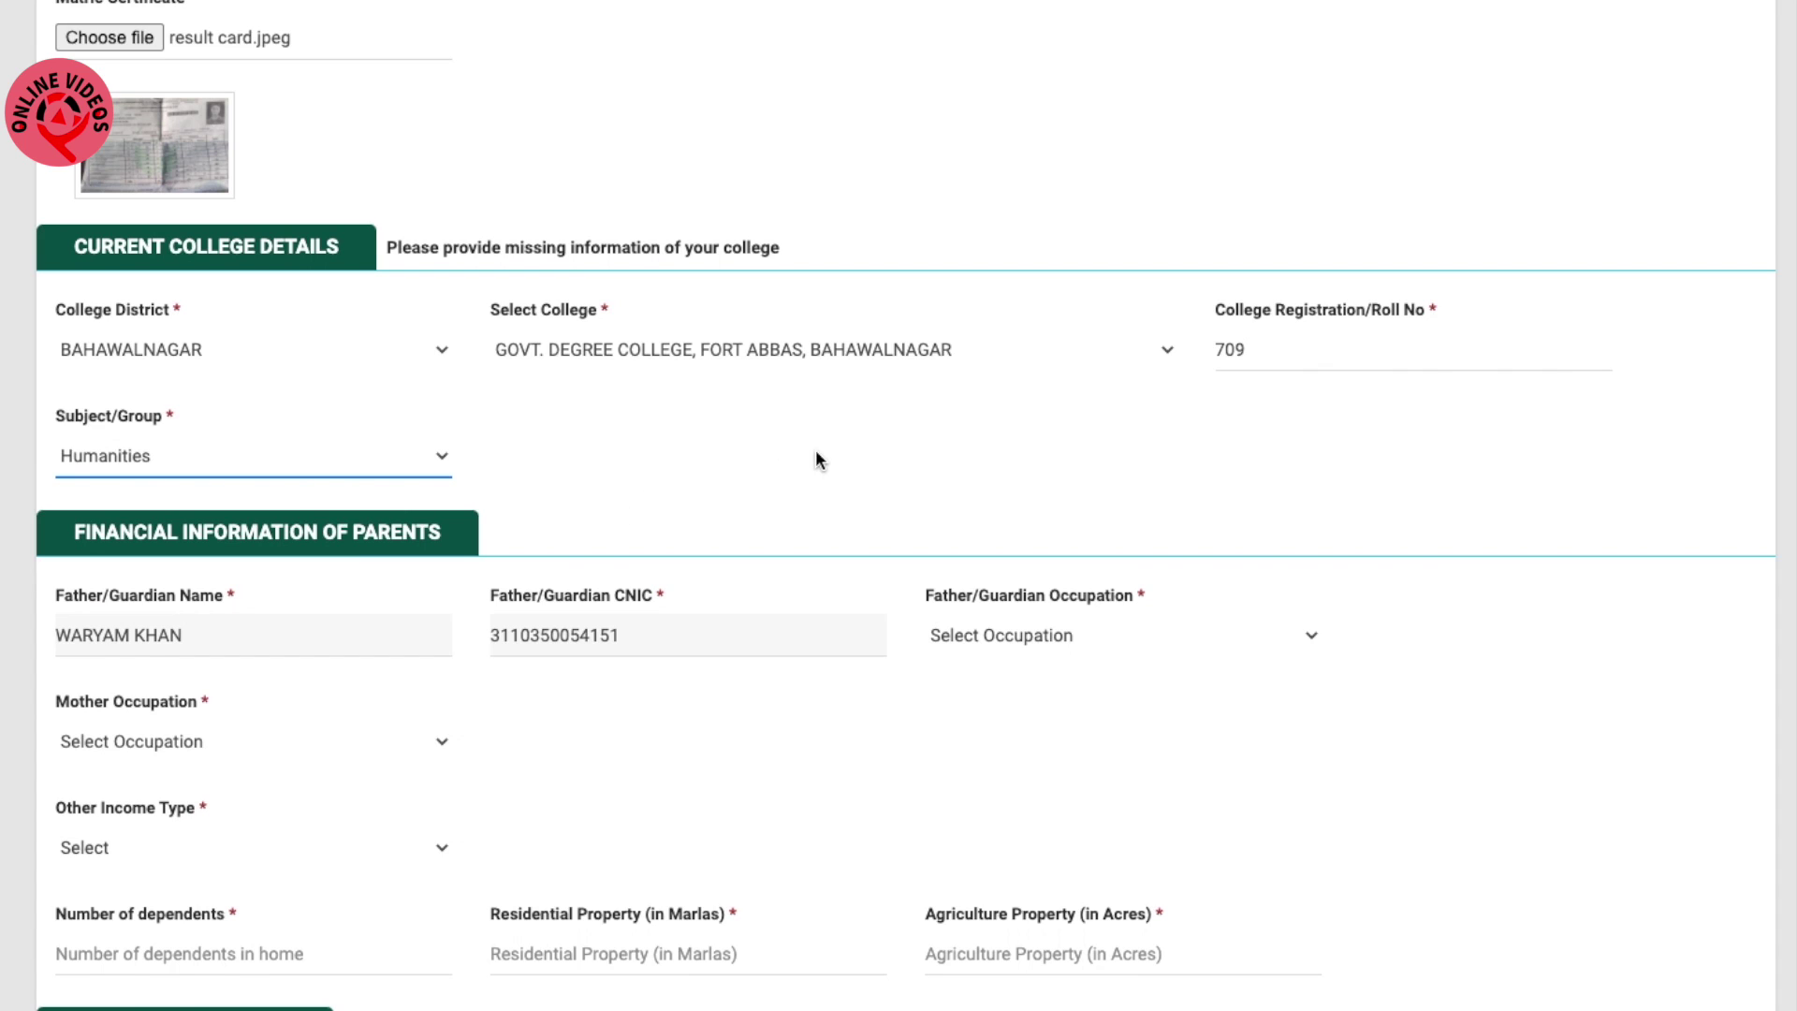
scroll(816, 451, down, 2)
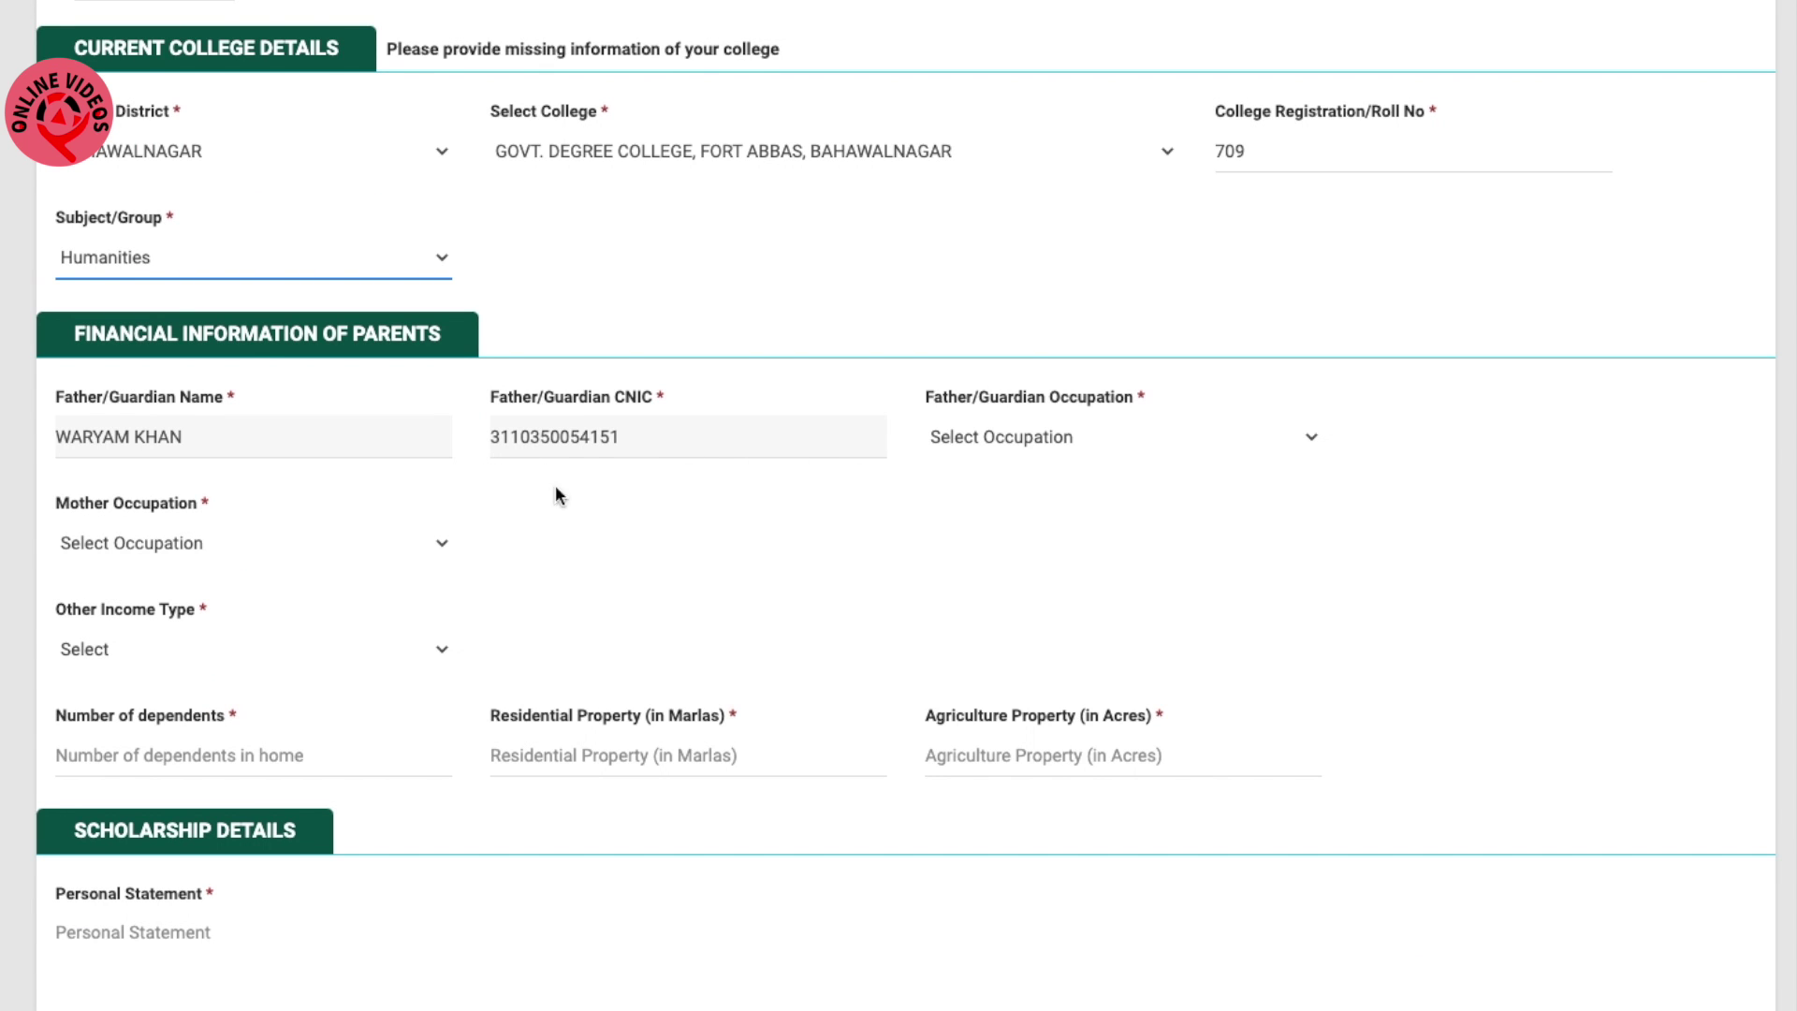
Try Government Employee, Grade 5 as the father's occupation and grade
click(1289, 442)
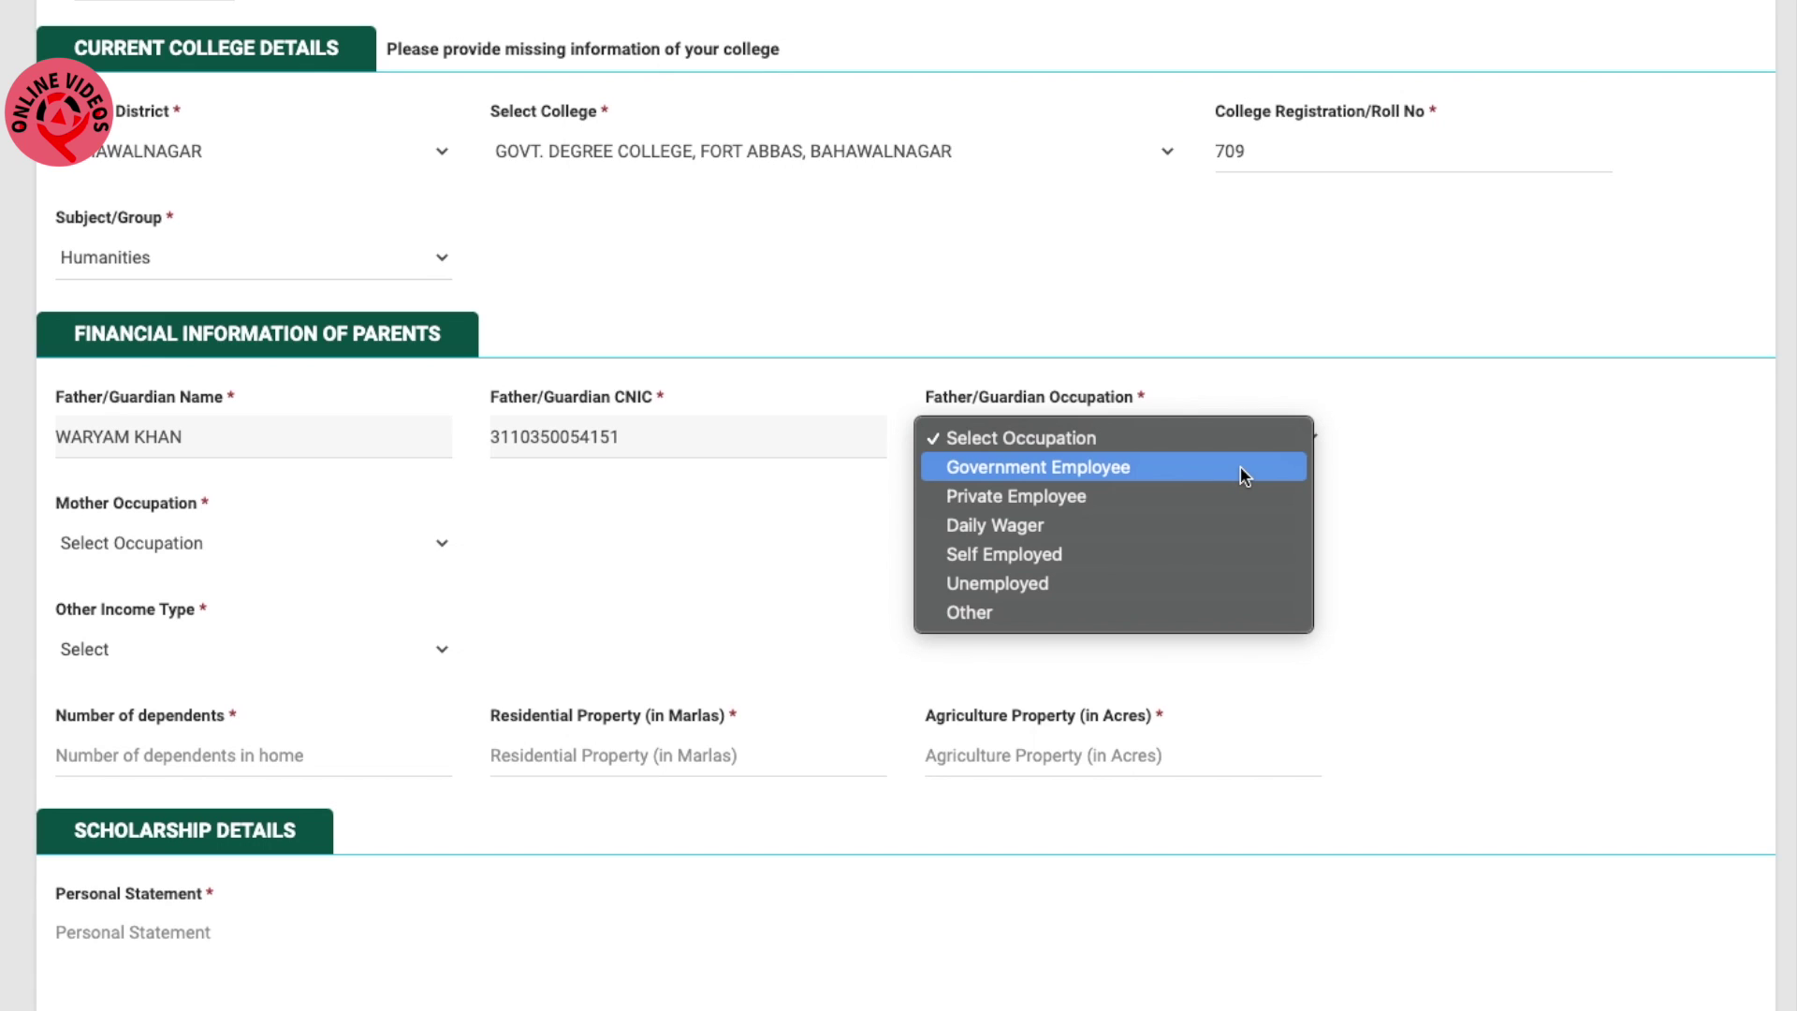
click(1245, 468)
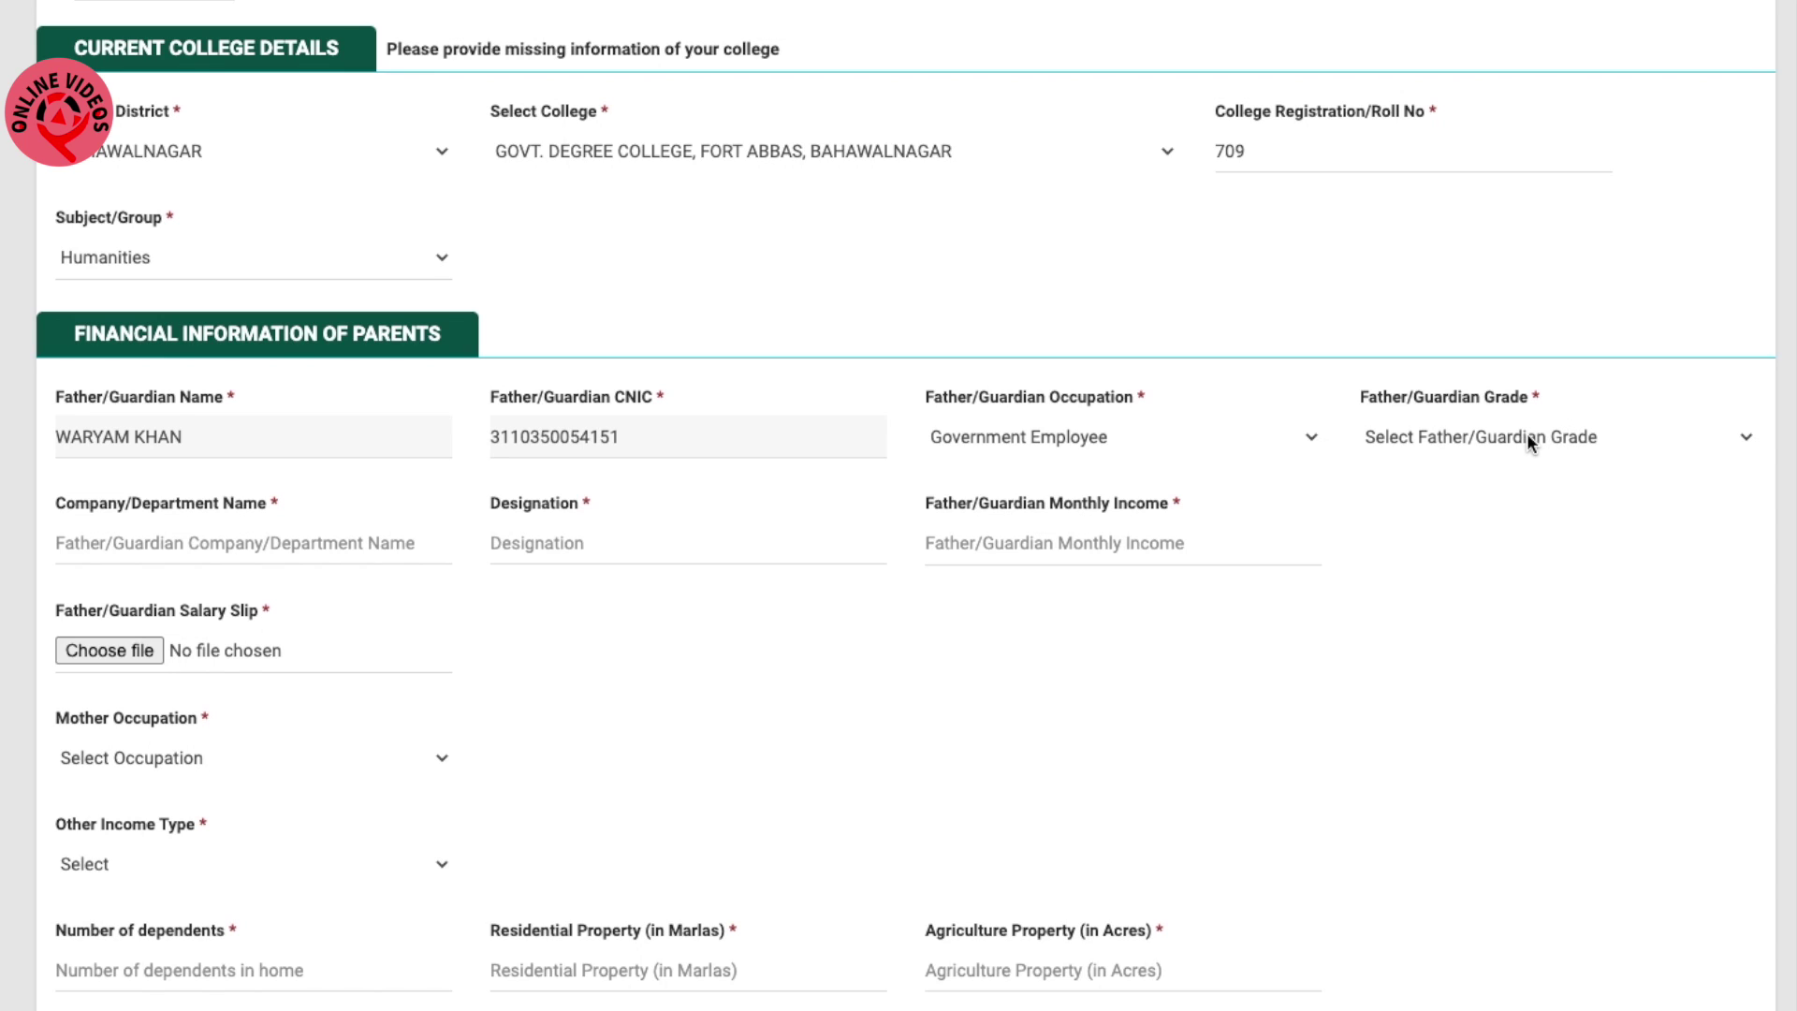
click(1526, 435)
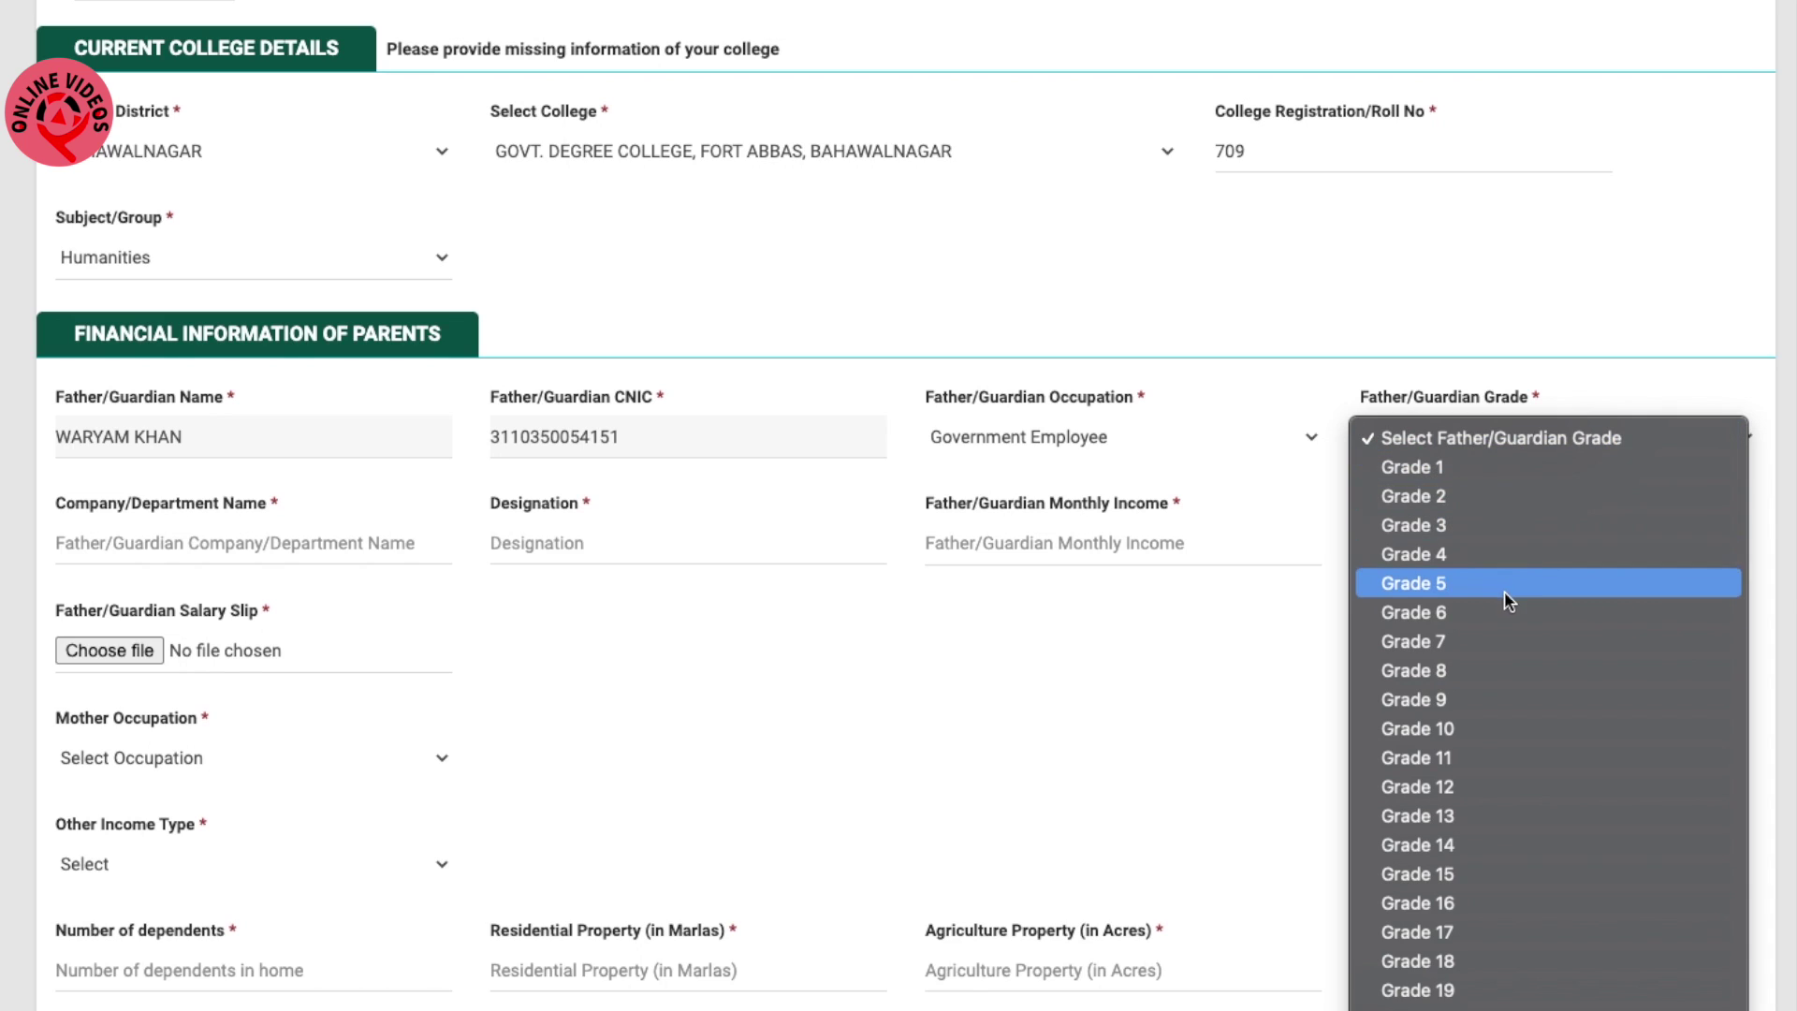
click(1506, 592)
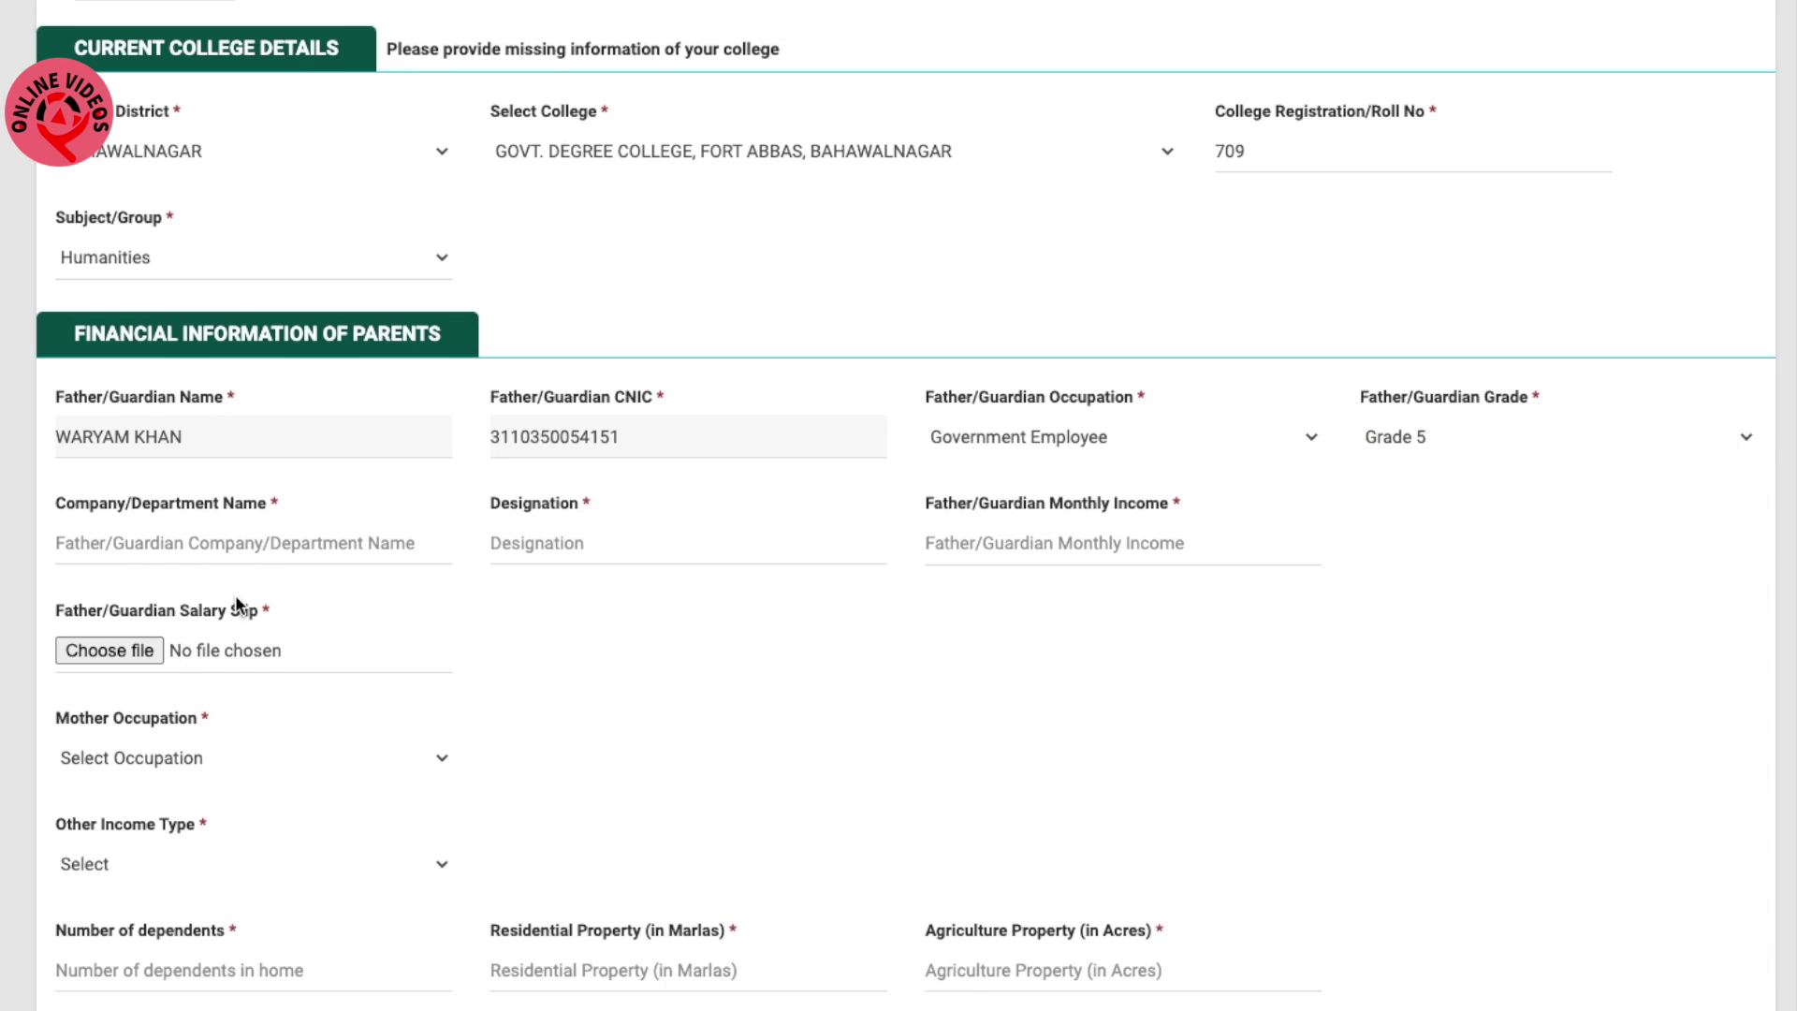
click(240, 546)
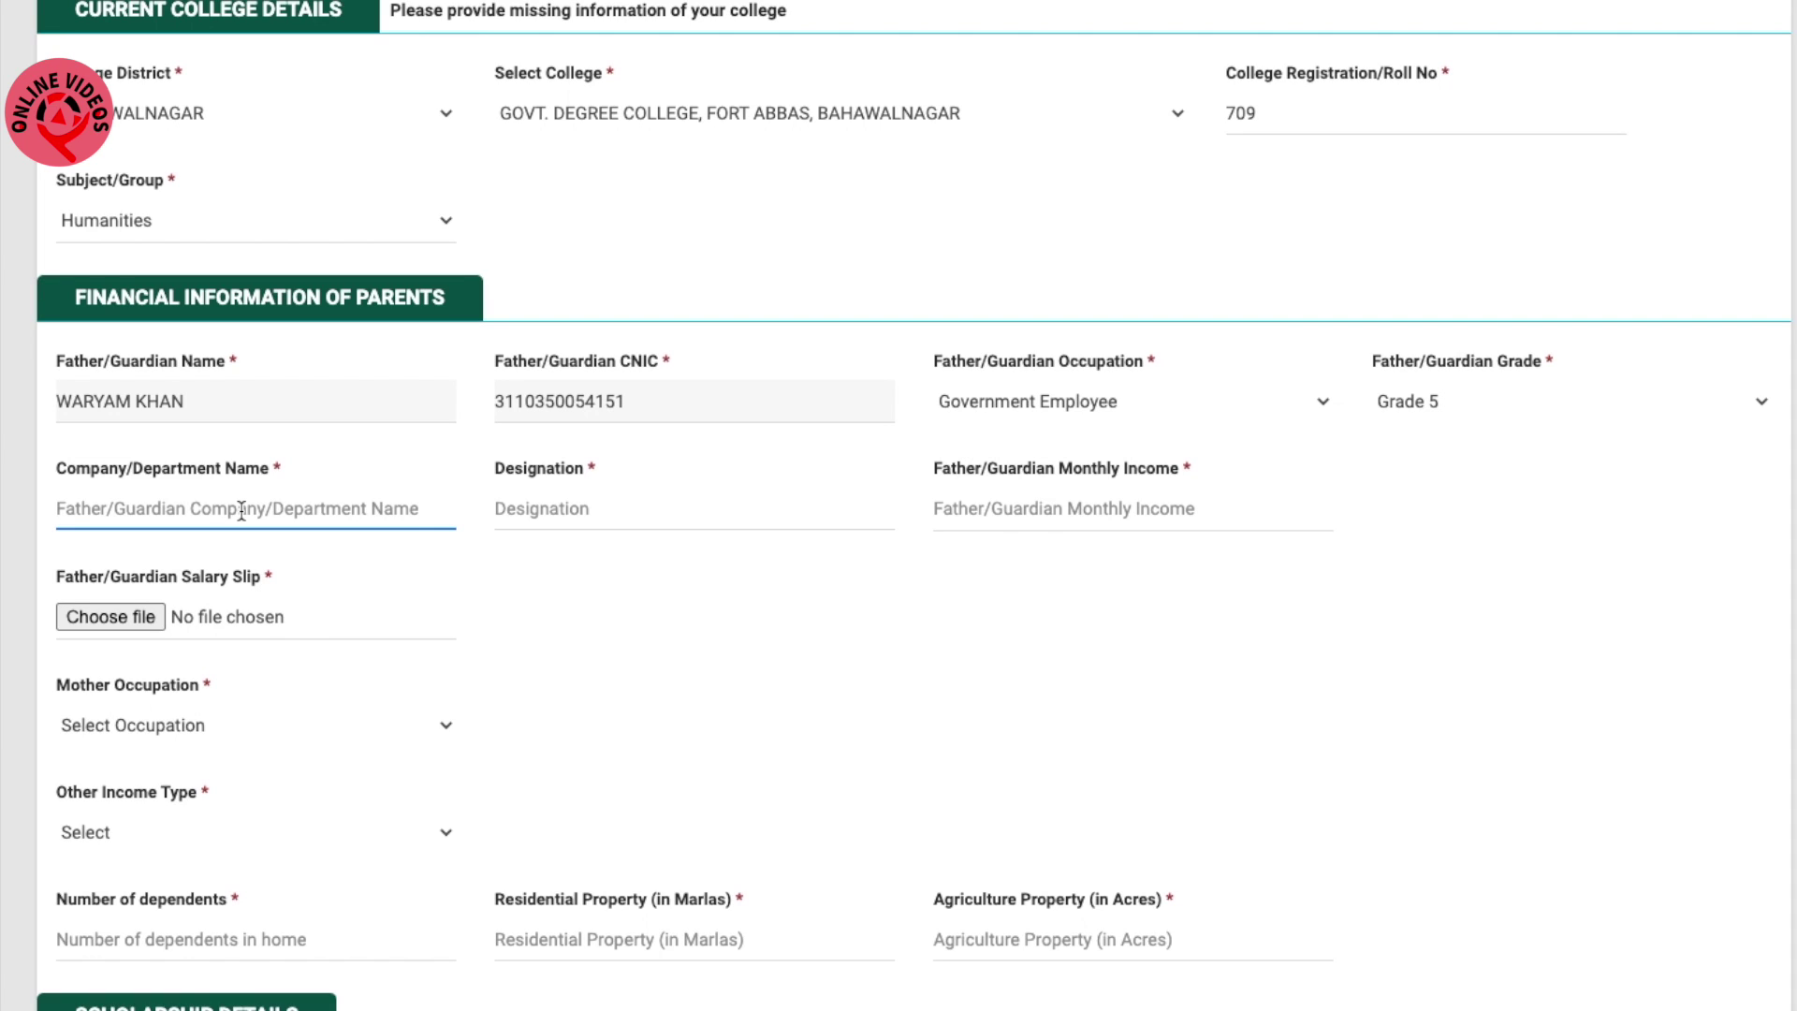
click(560, 506)
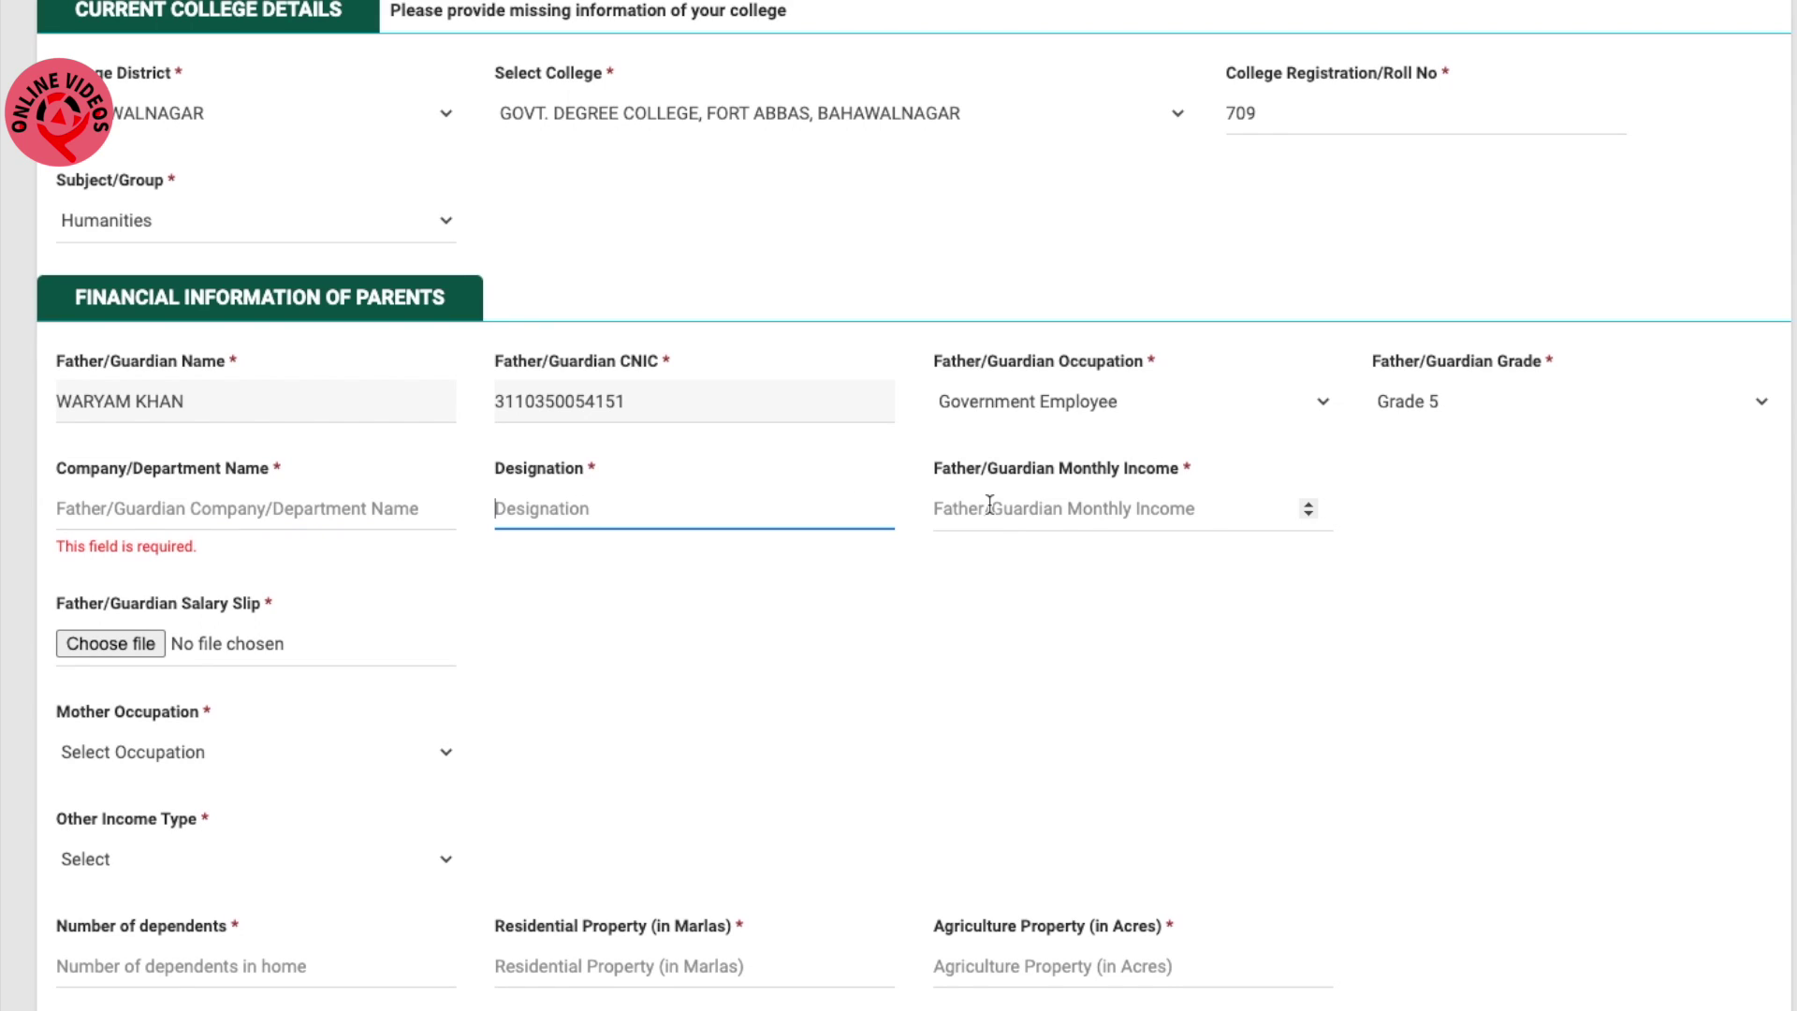
Change the father's occupation to Self Employed and enter a 20000 monthly income
click(1114, 405)
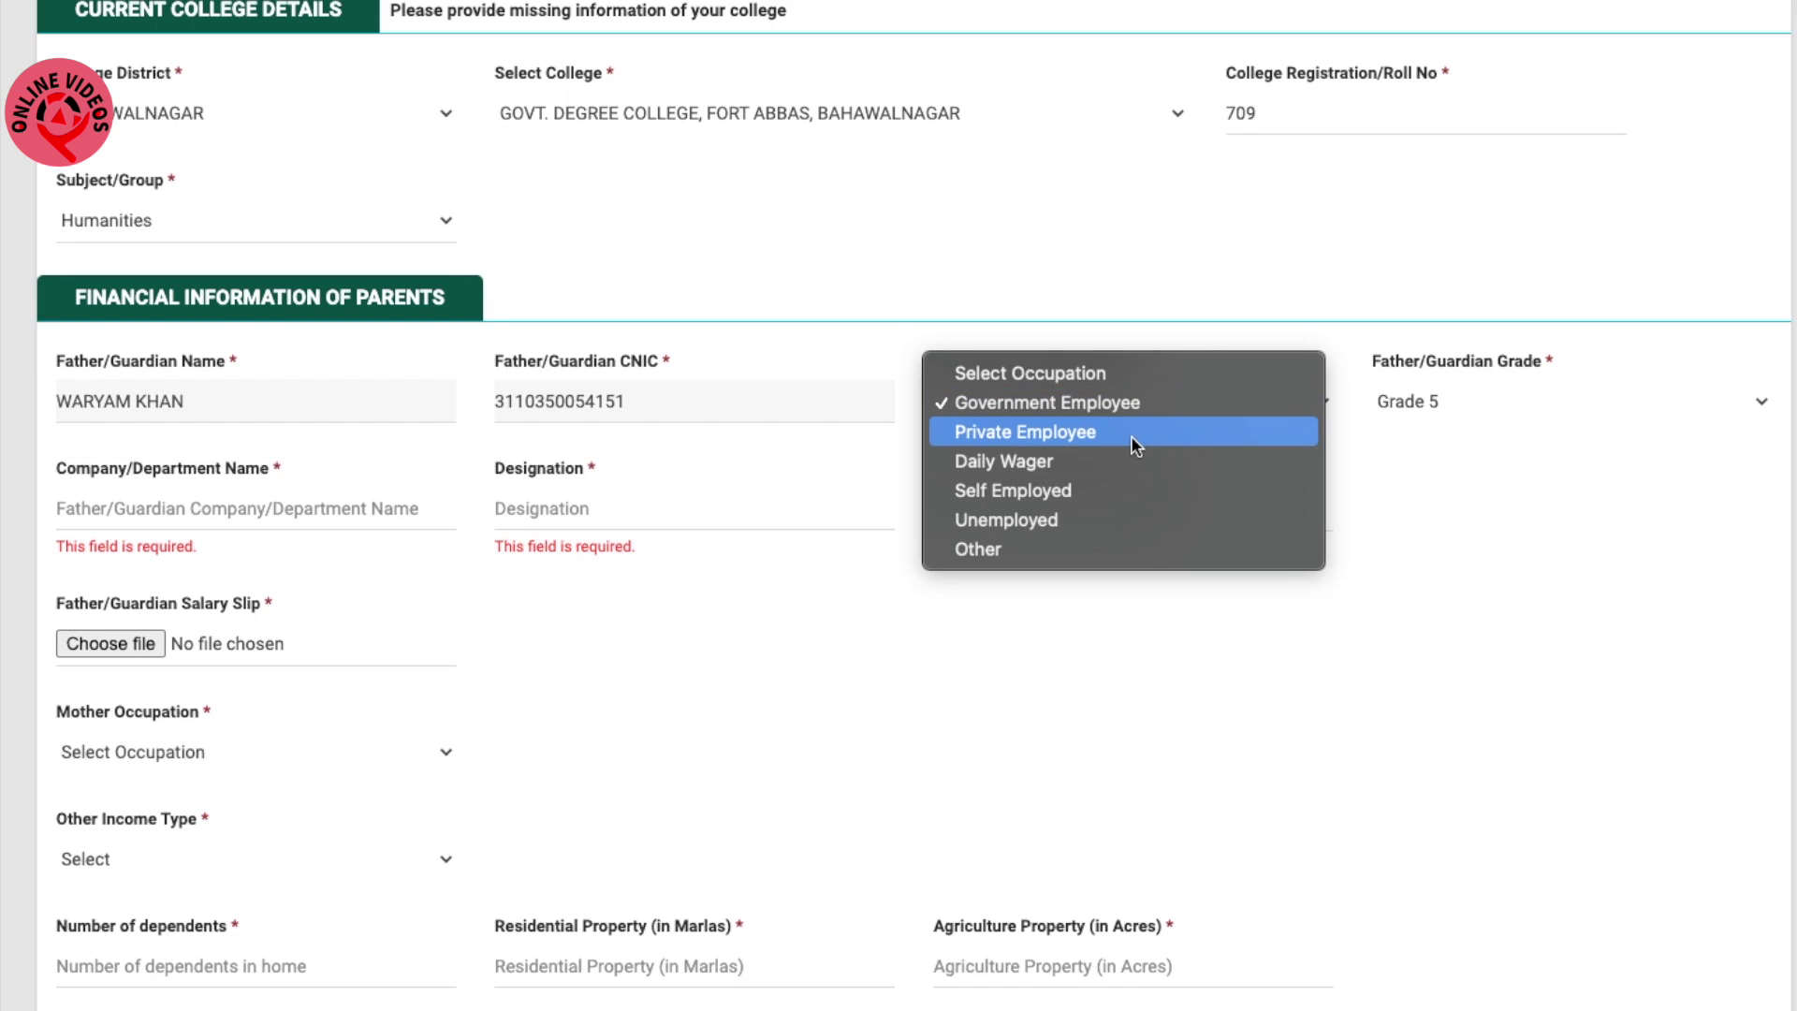
click(1080, 463)
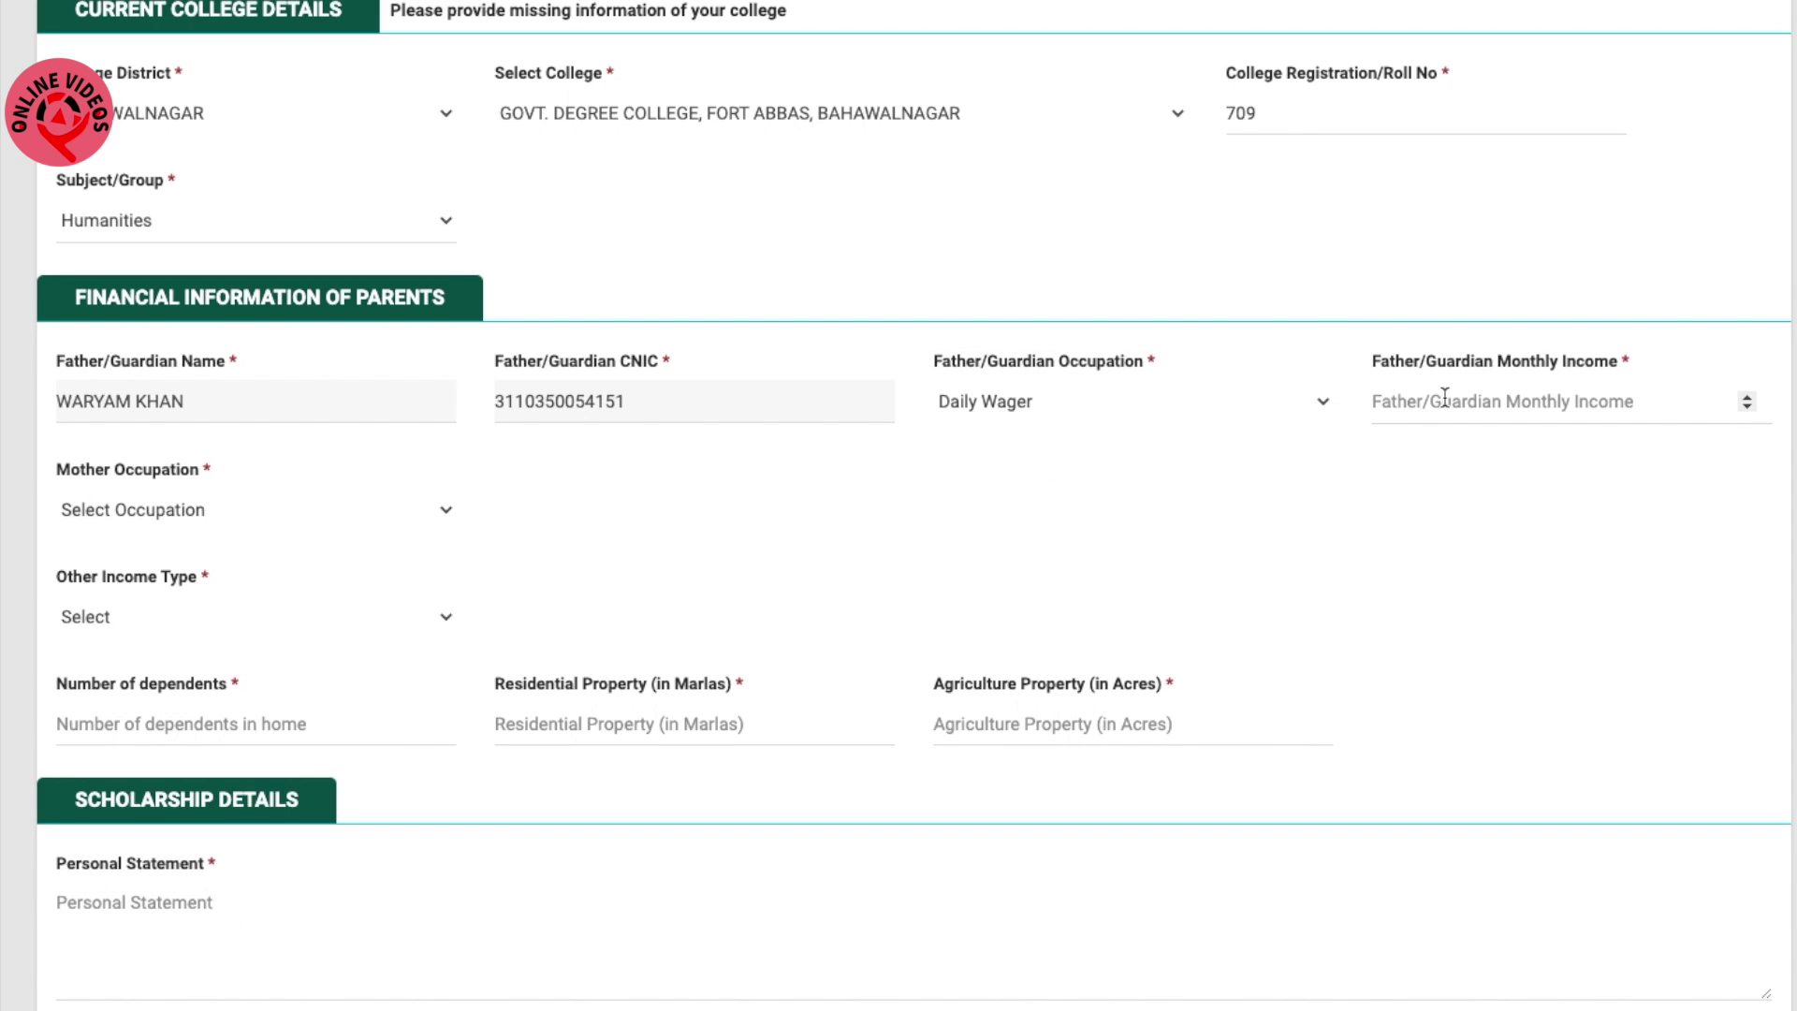
click(1162, 402)
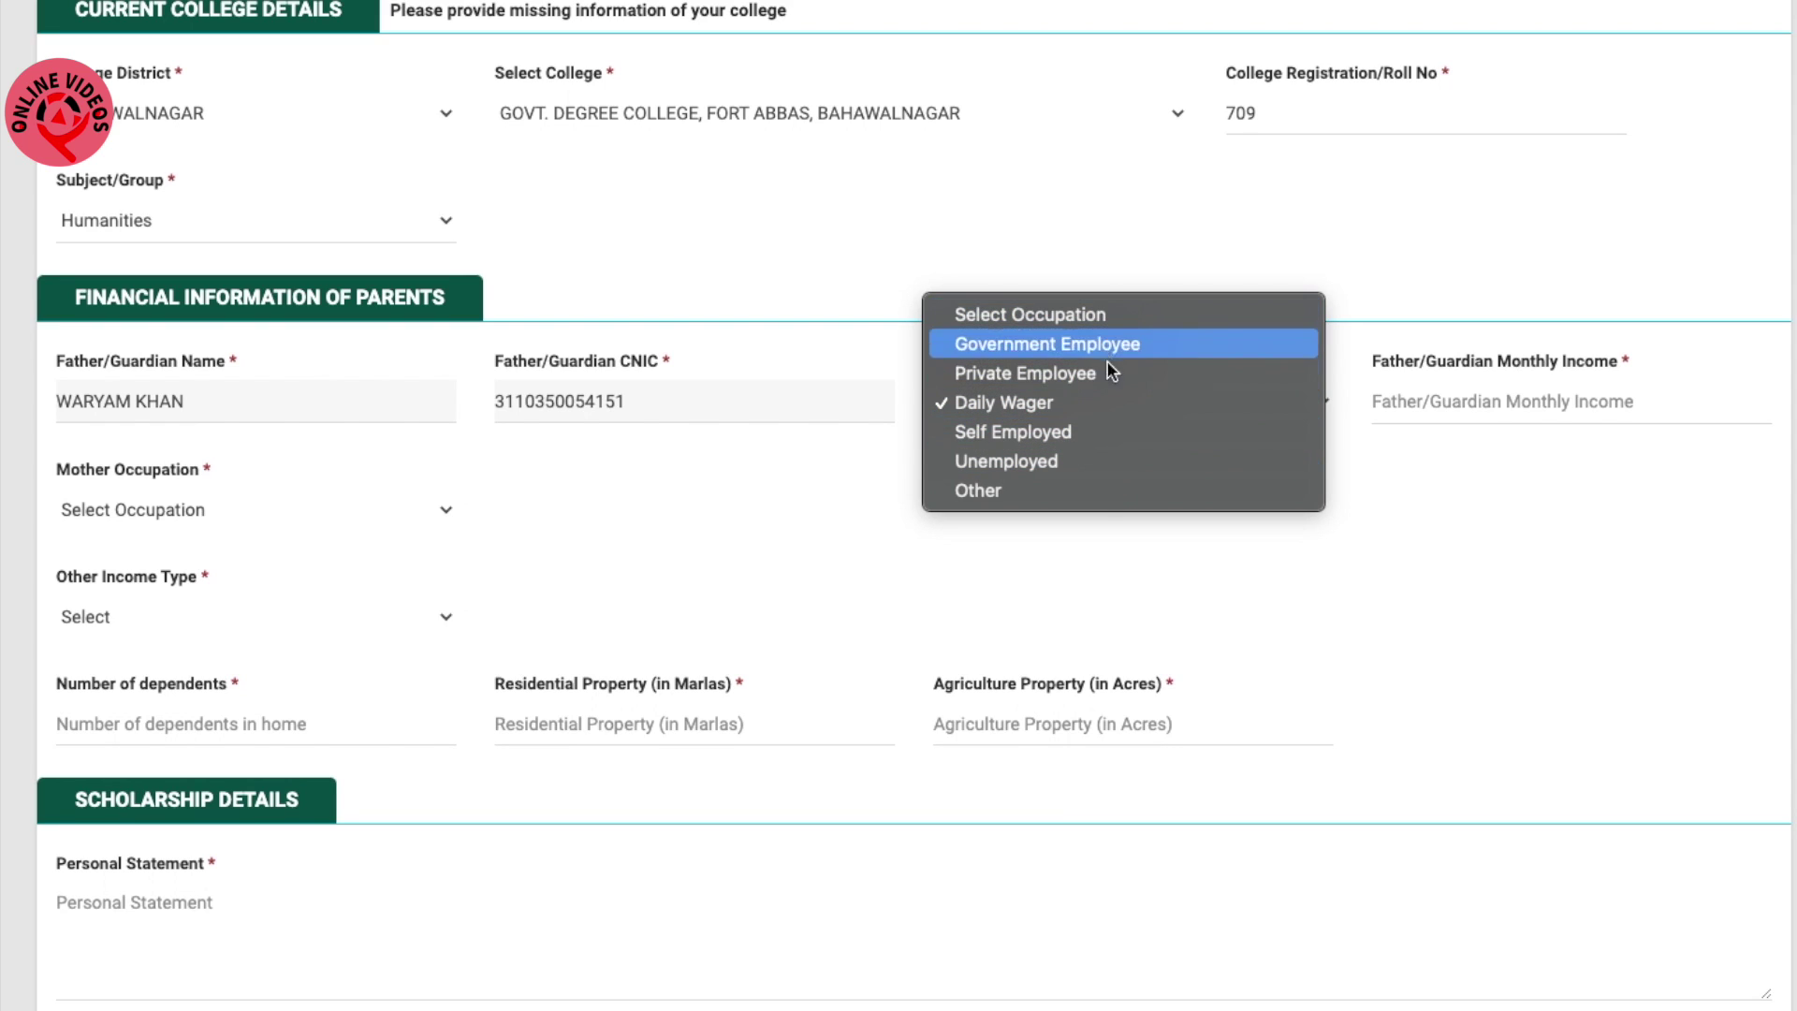
click(1086, 459)
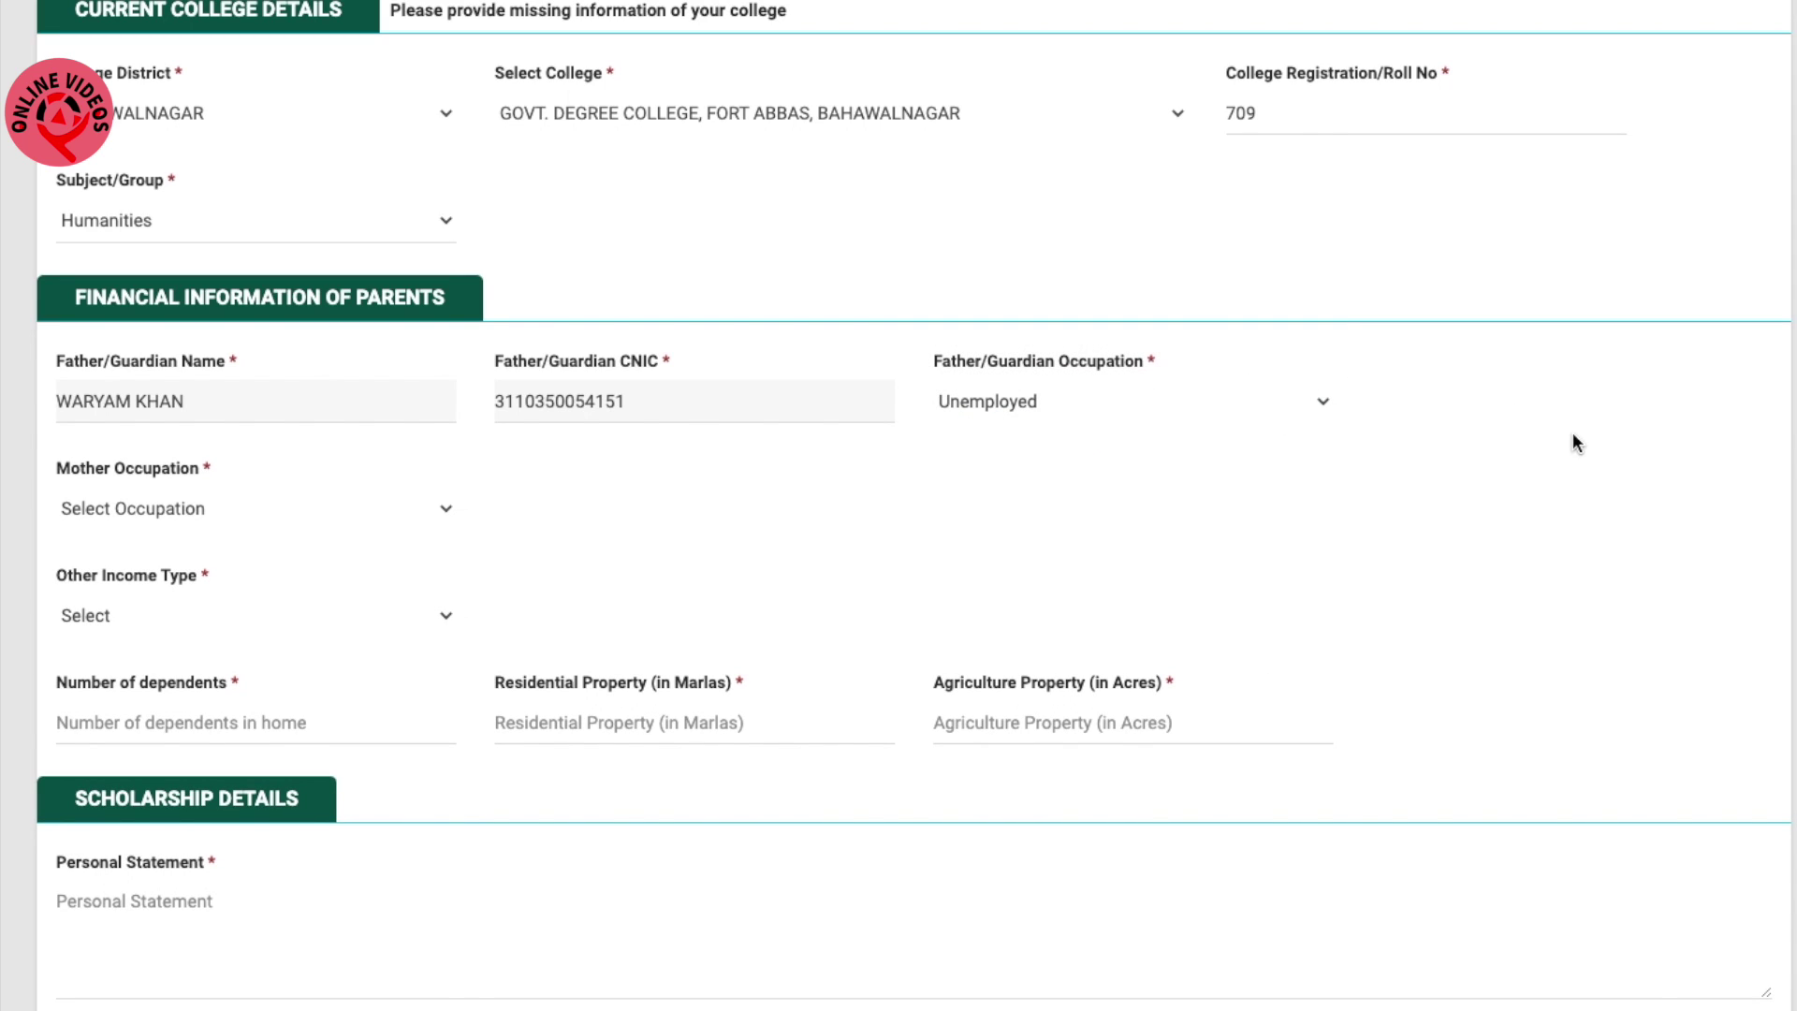
click(1285, 406)
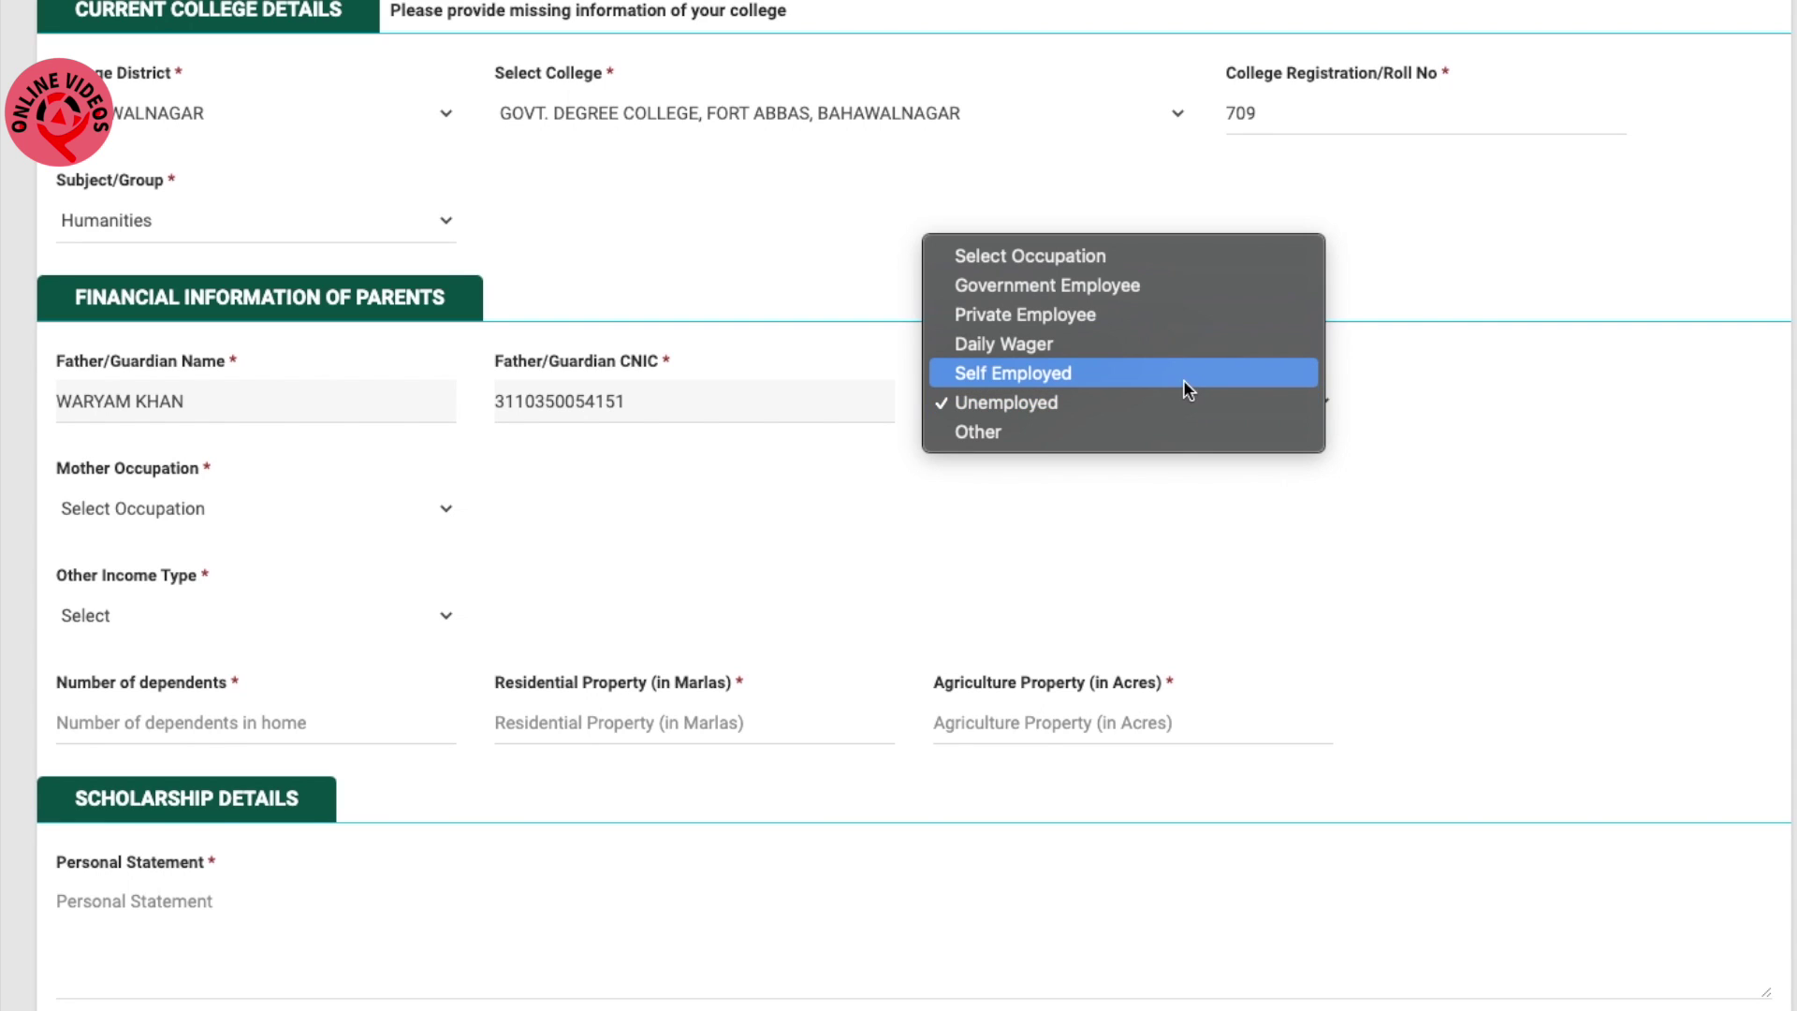
click(1177, 379)
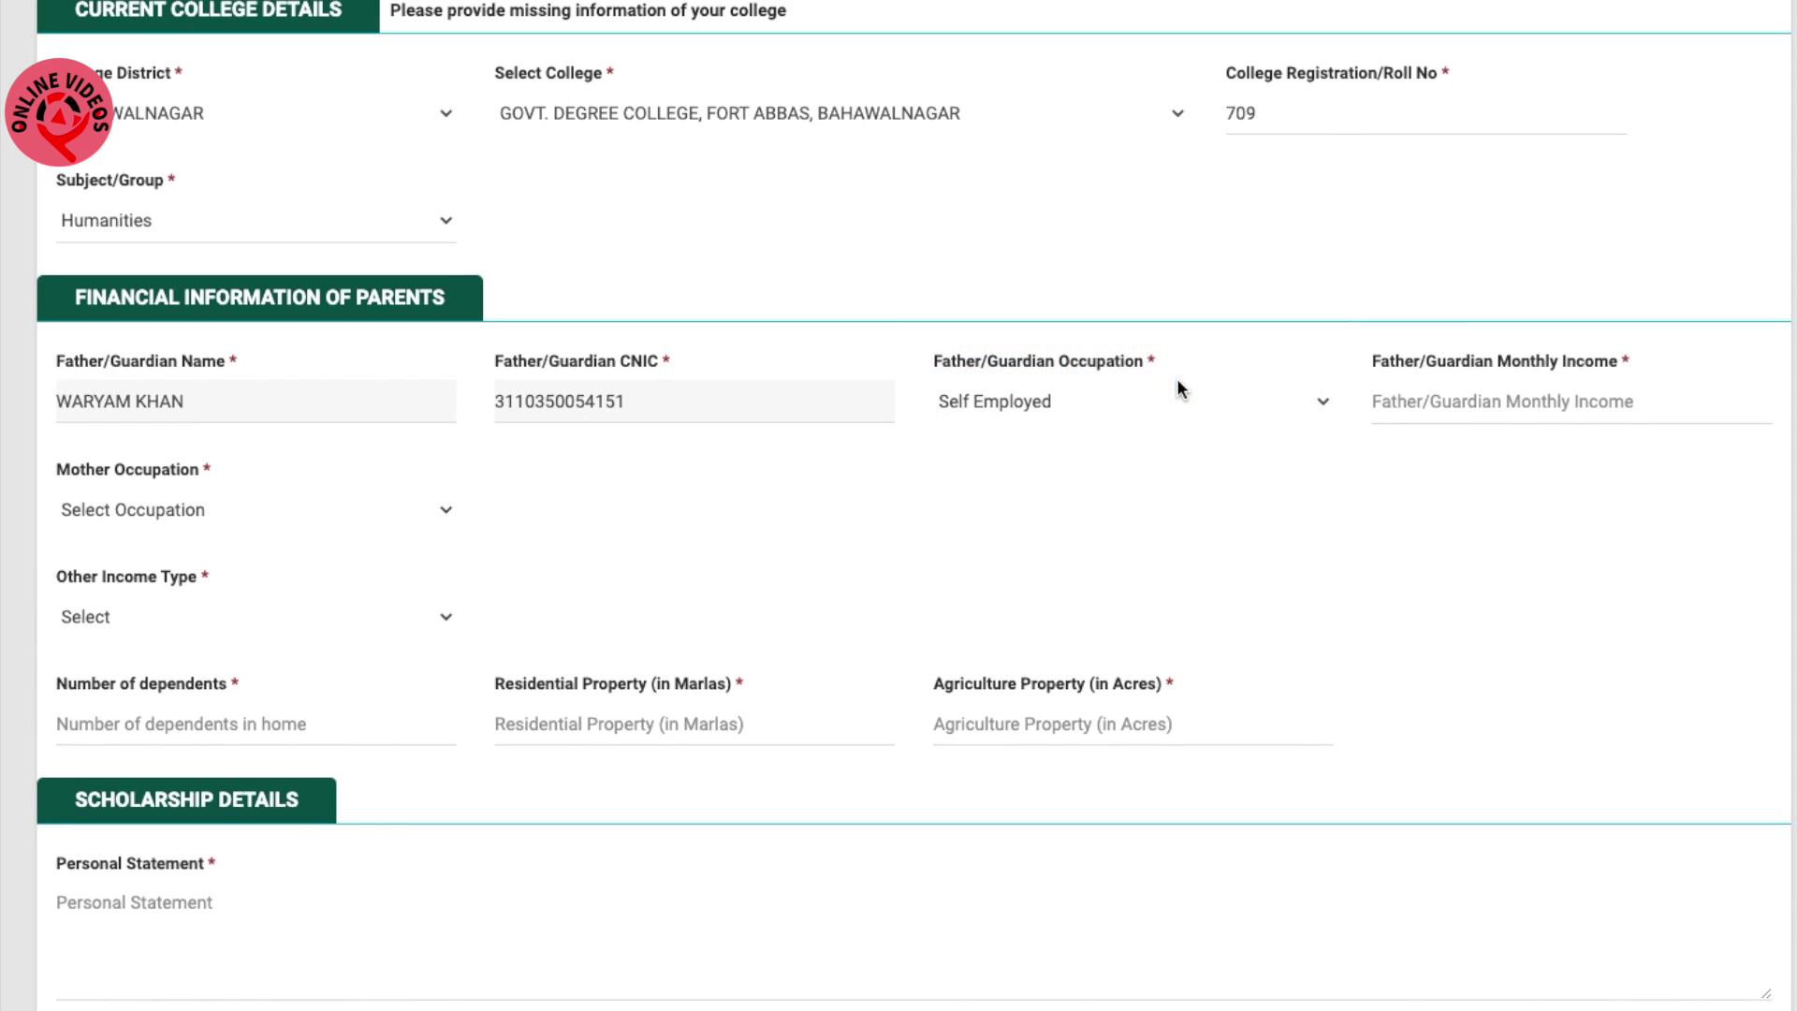
click(1521, 401)
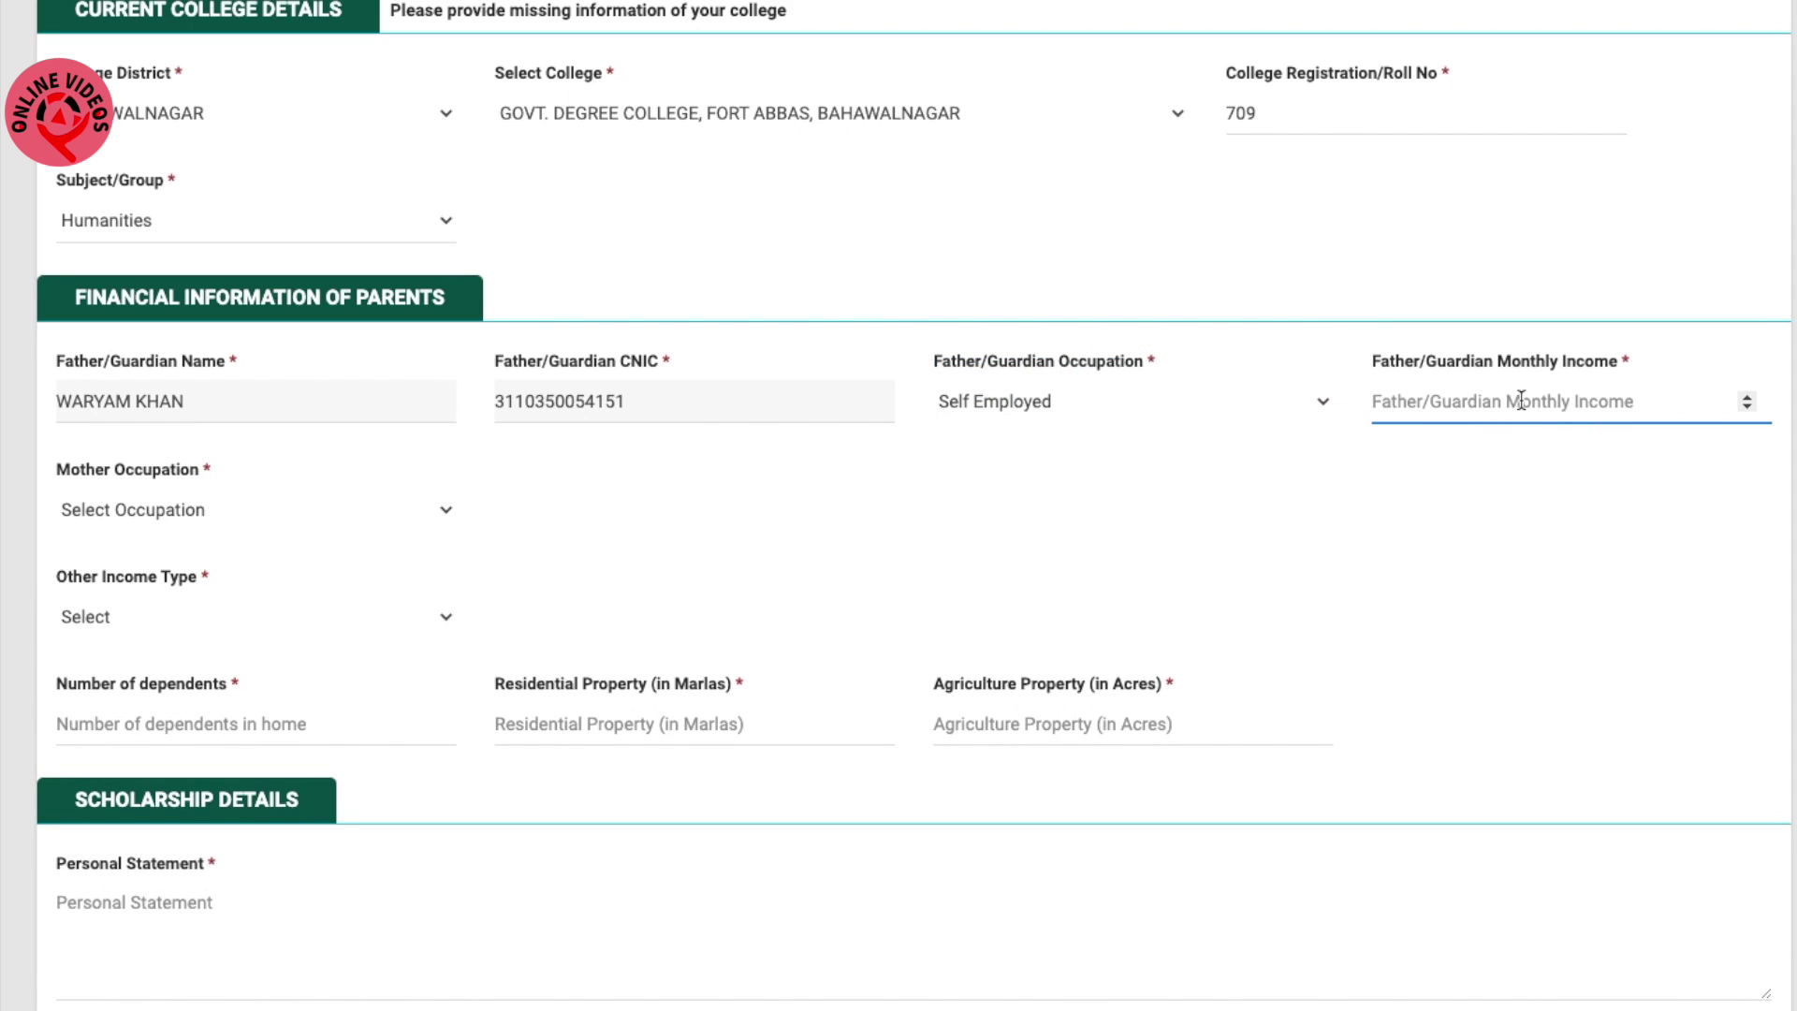
text(20000)
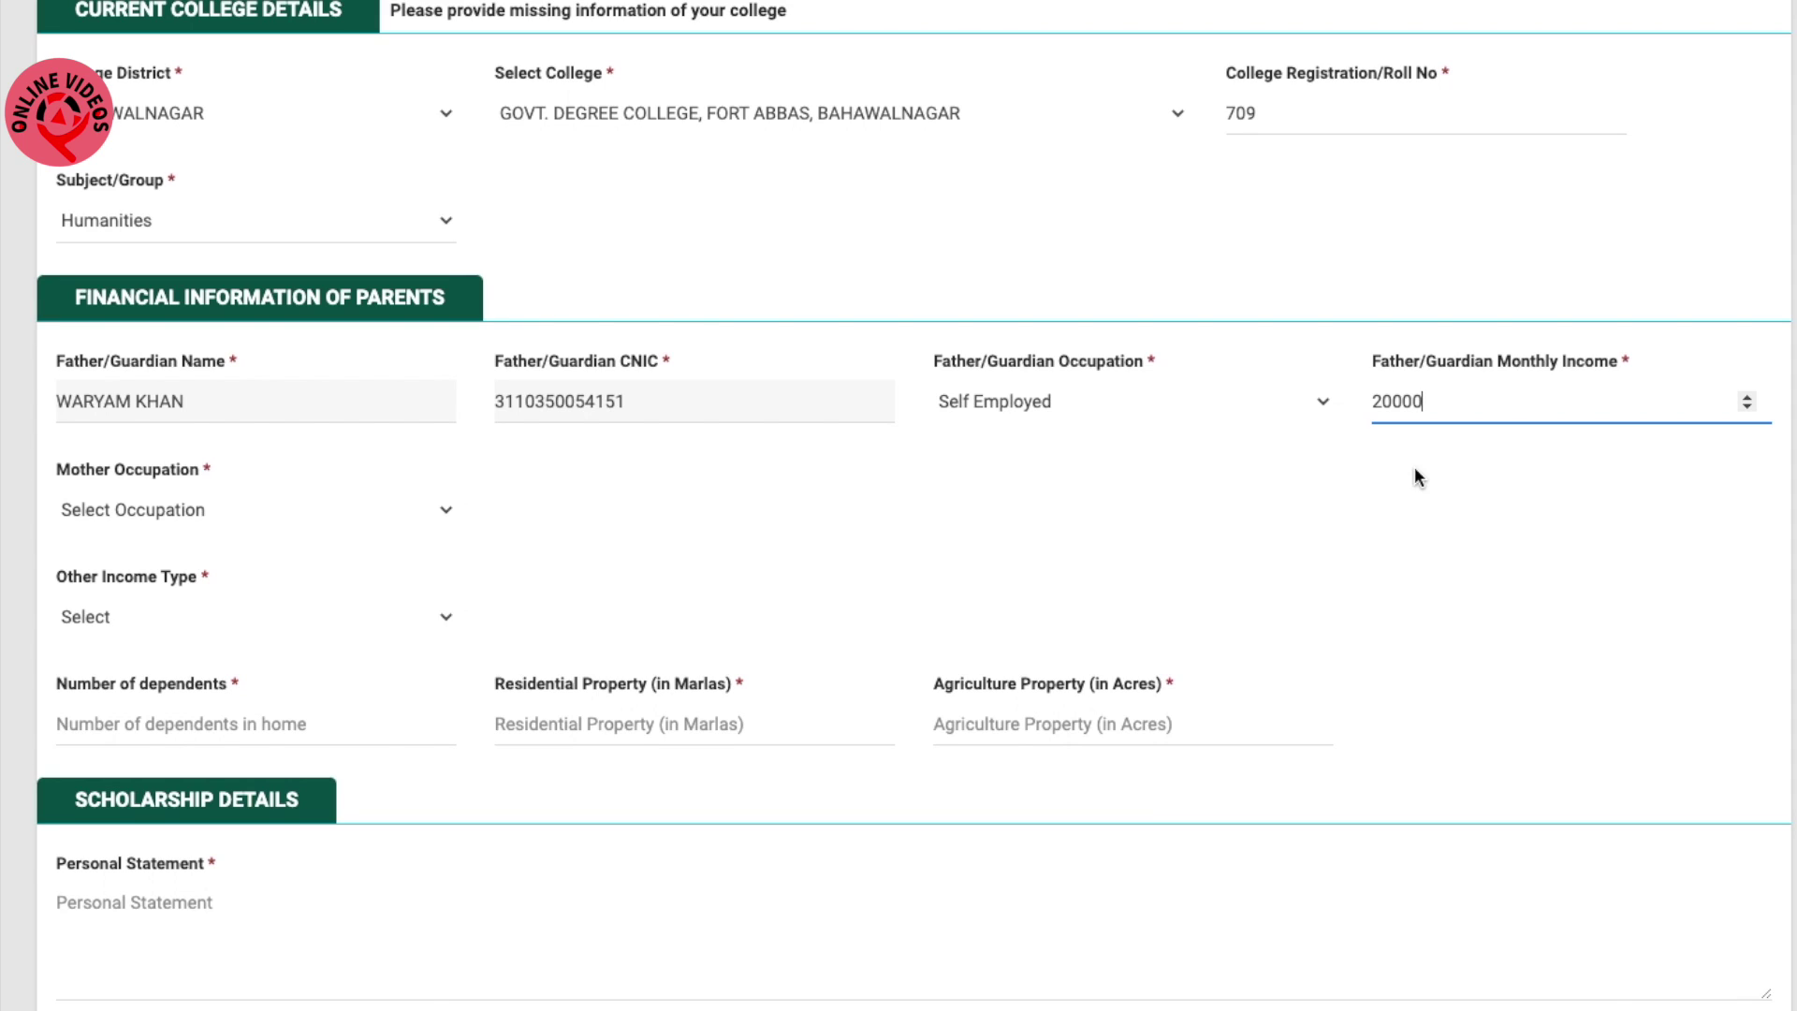
click(1380, 474)
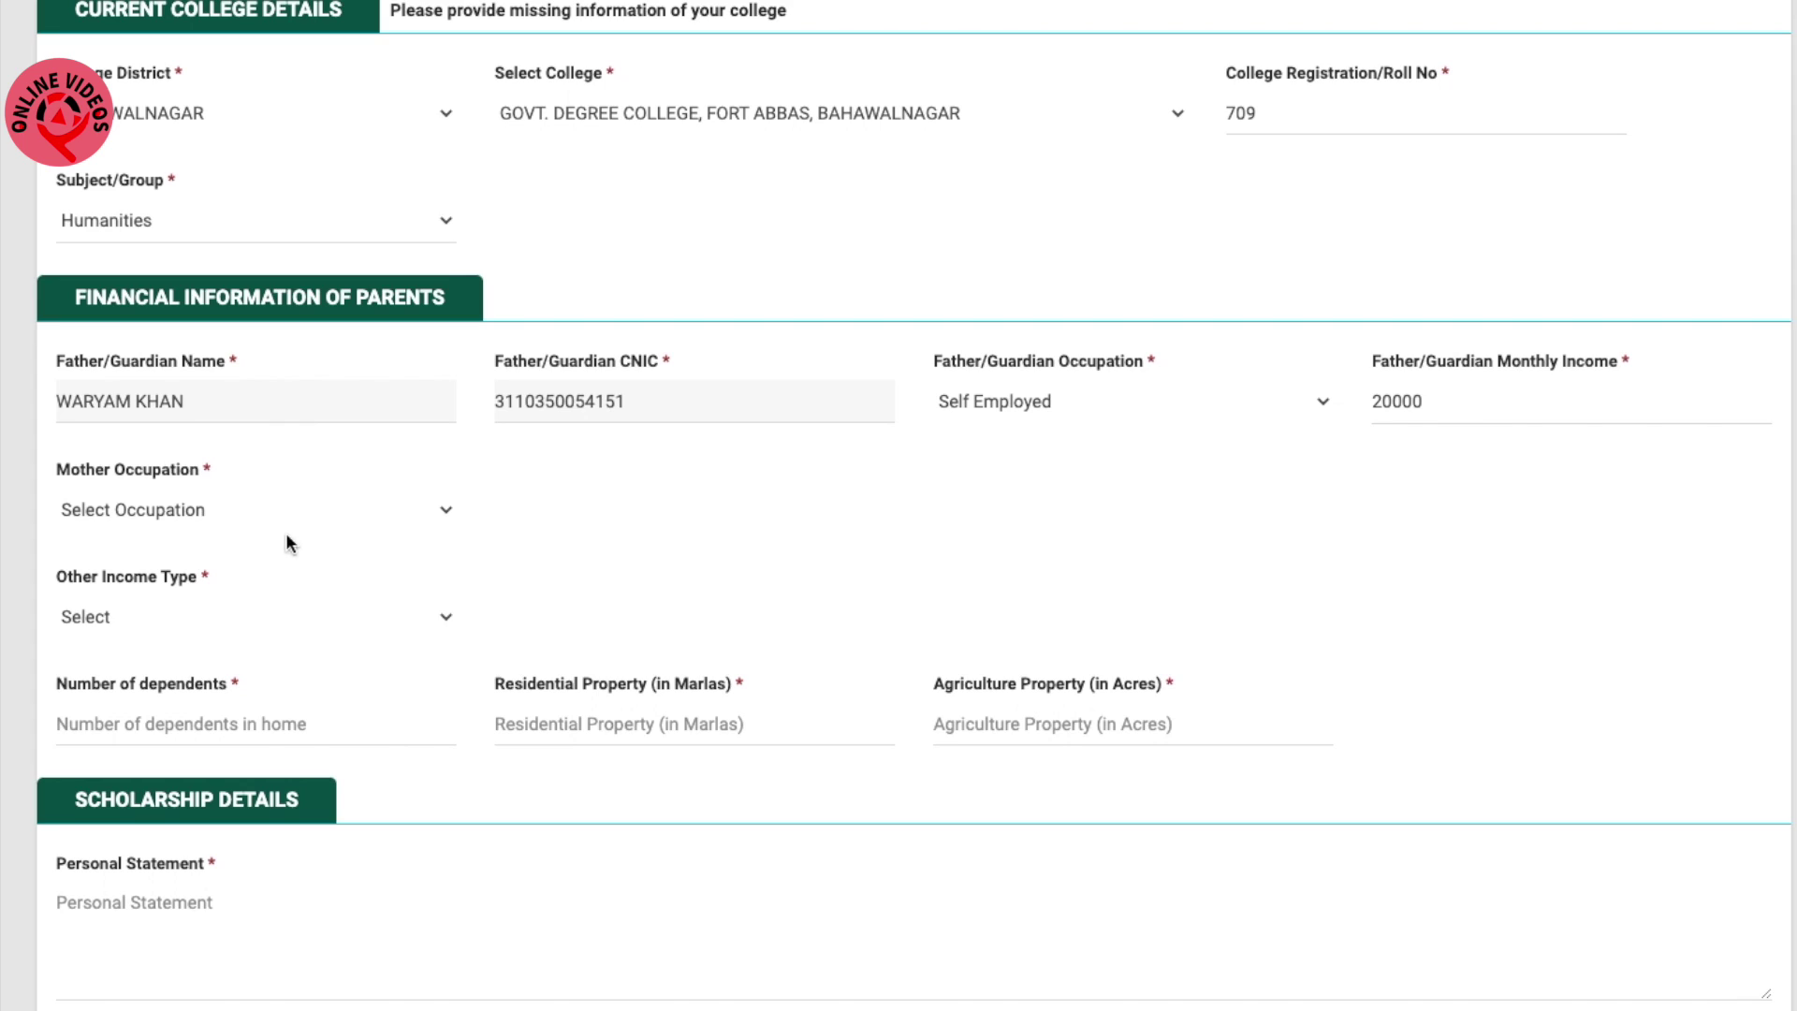
Set the mother's occupation to Unemployed and other income type to None
click(203, 520)
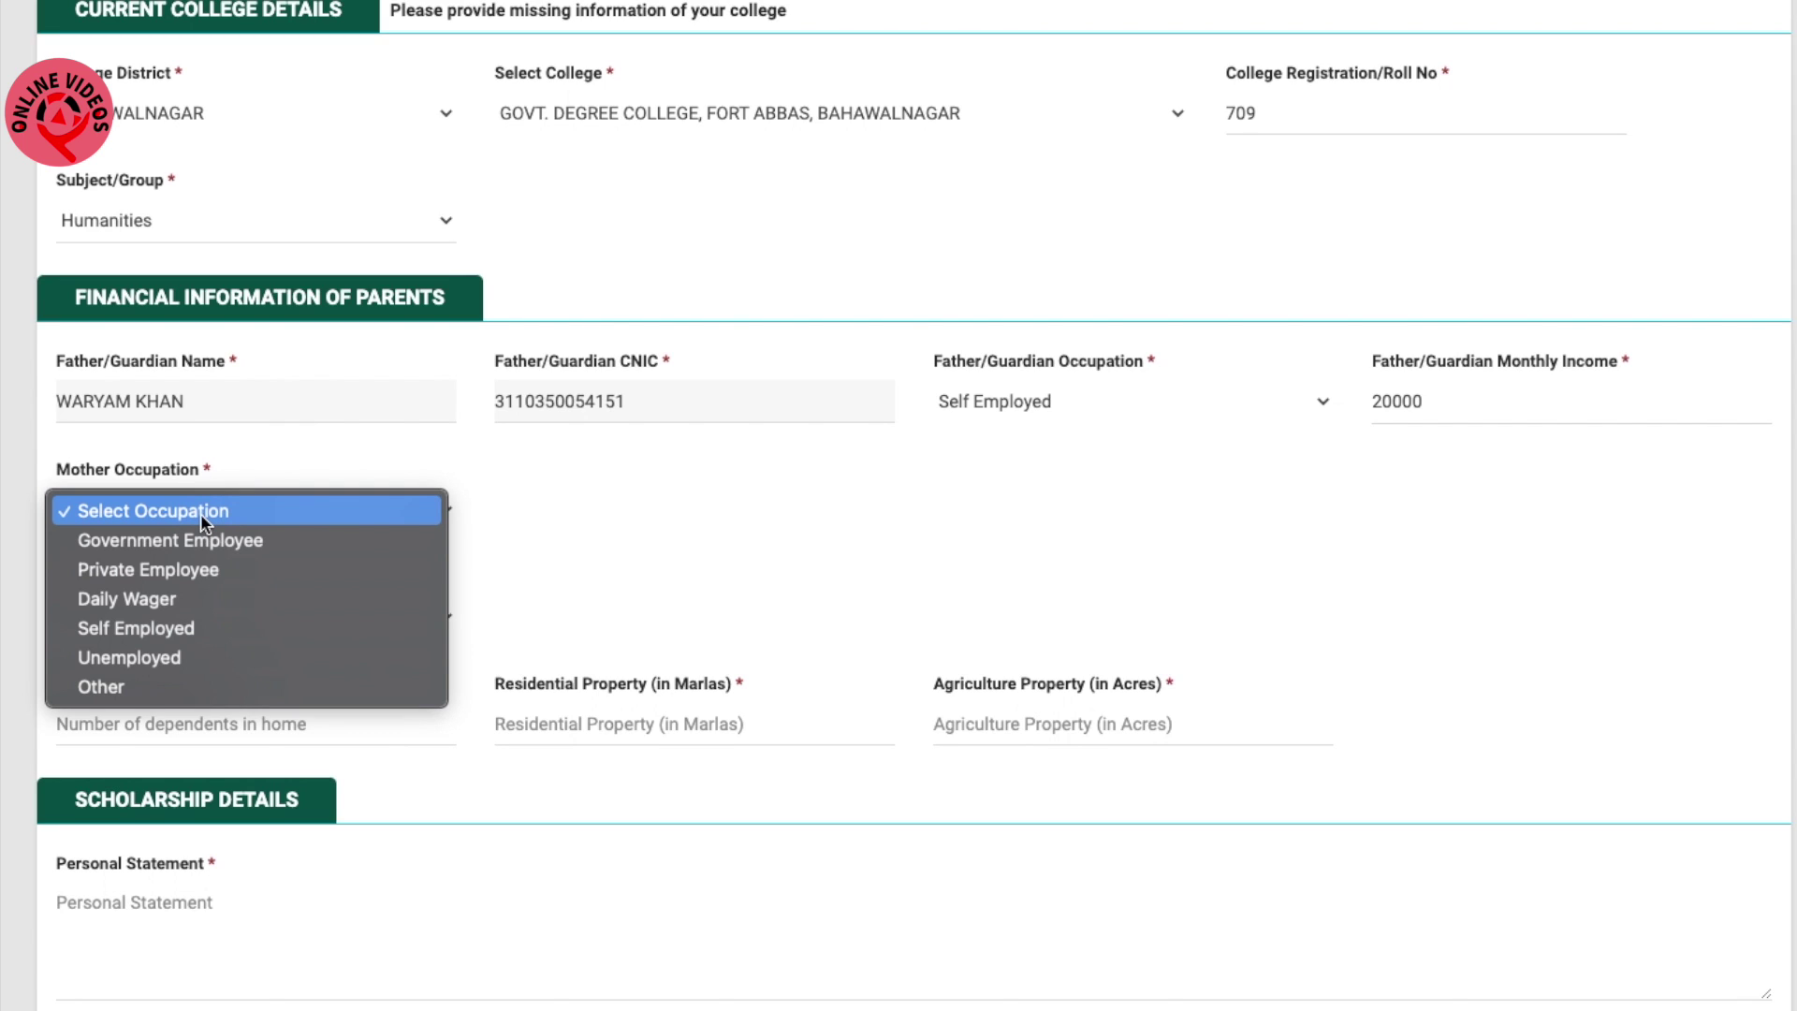
click(186, 659)
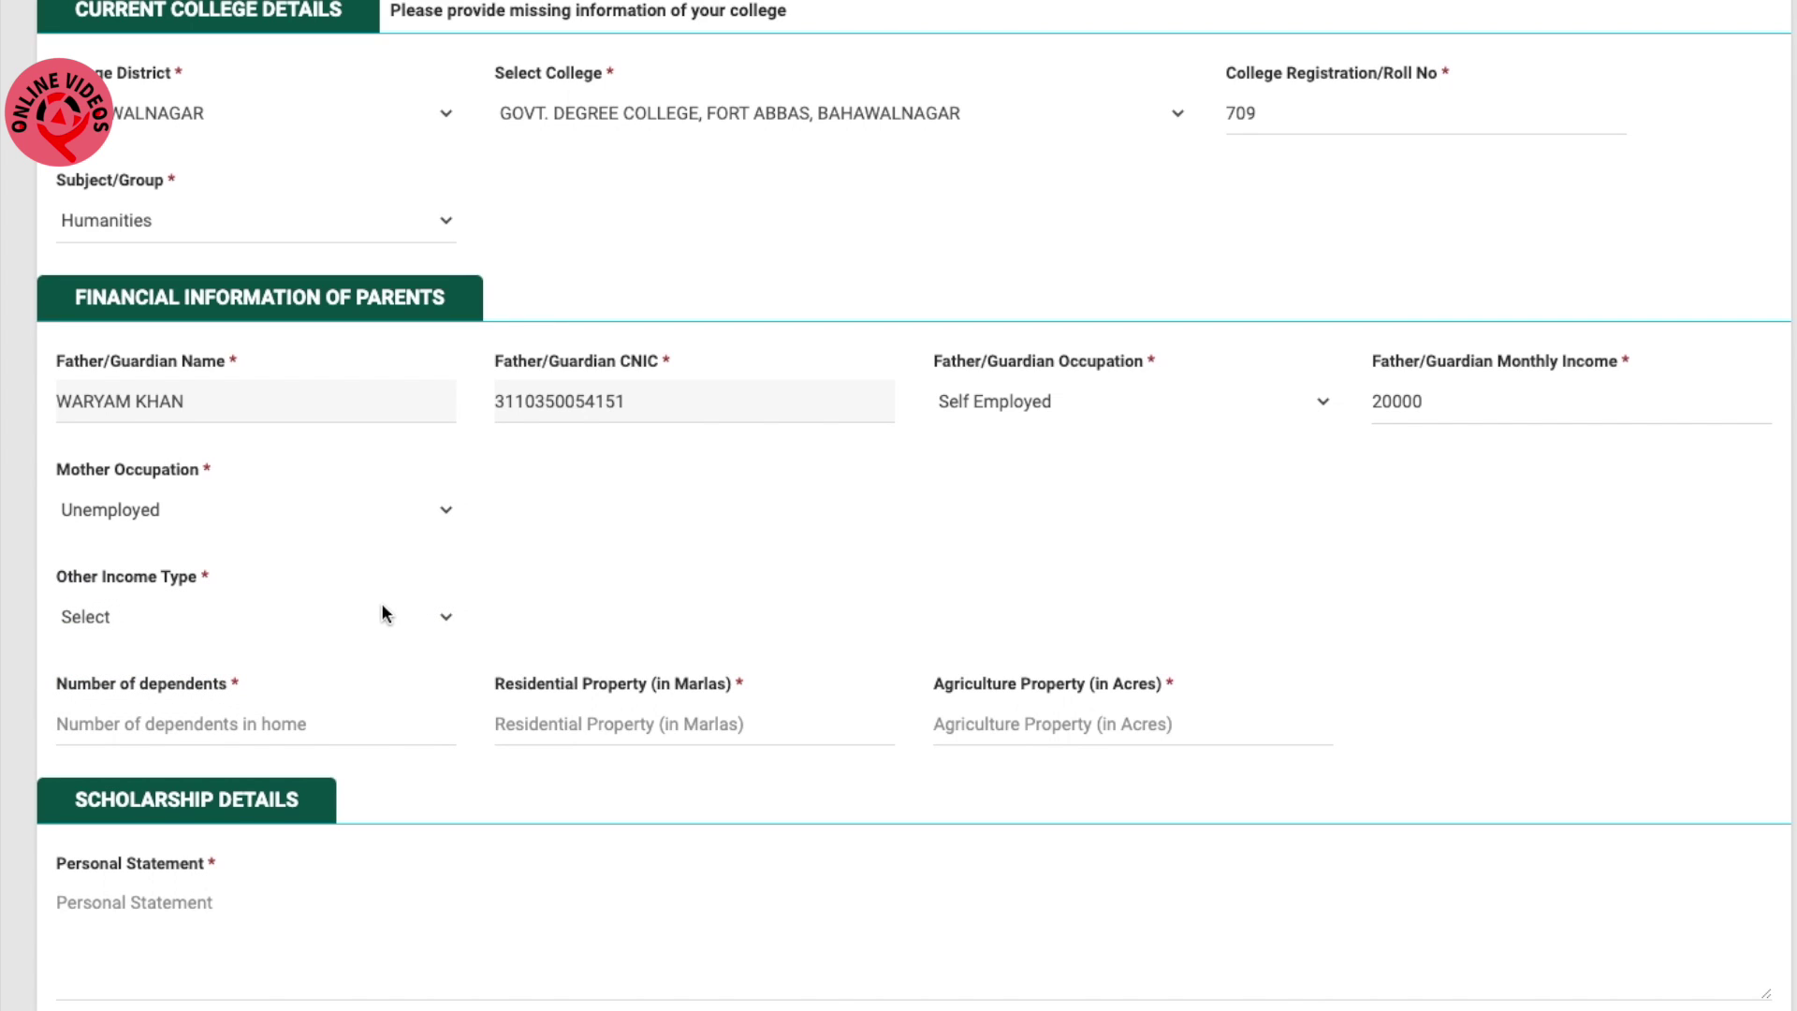
click(392, 611)
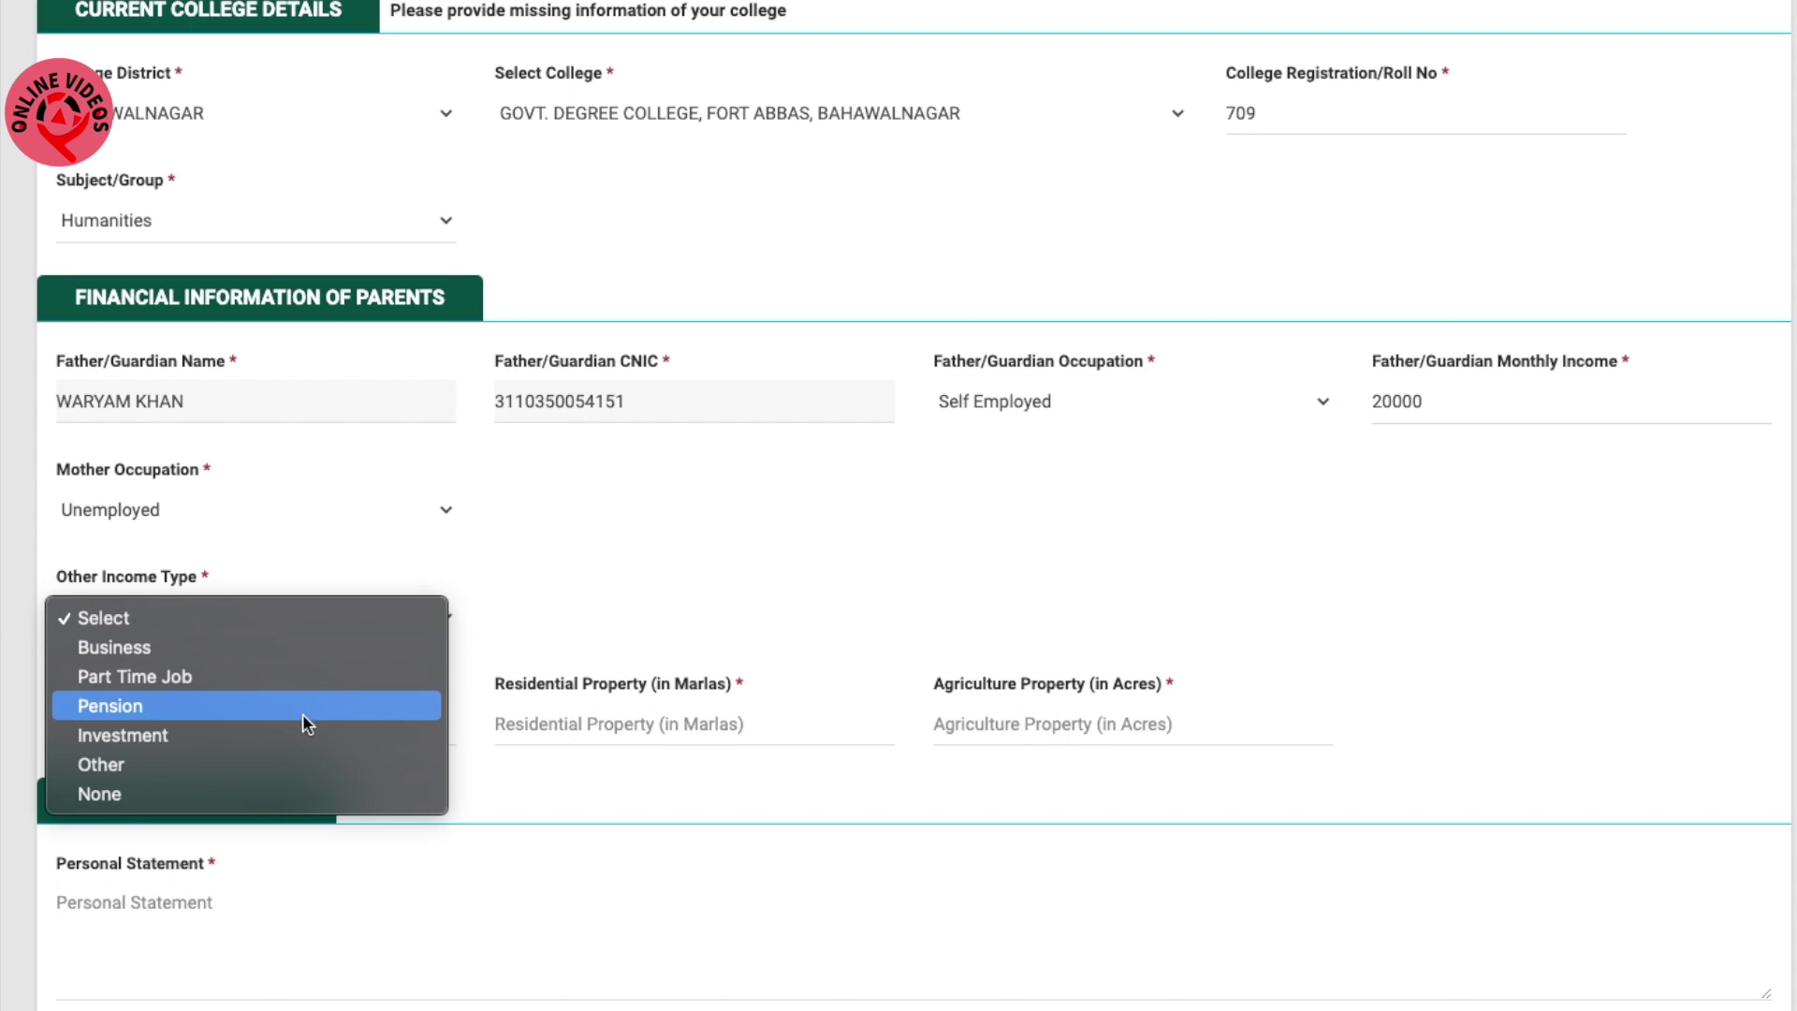
click(255, 793)
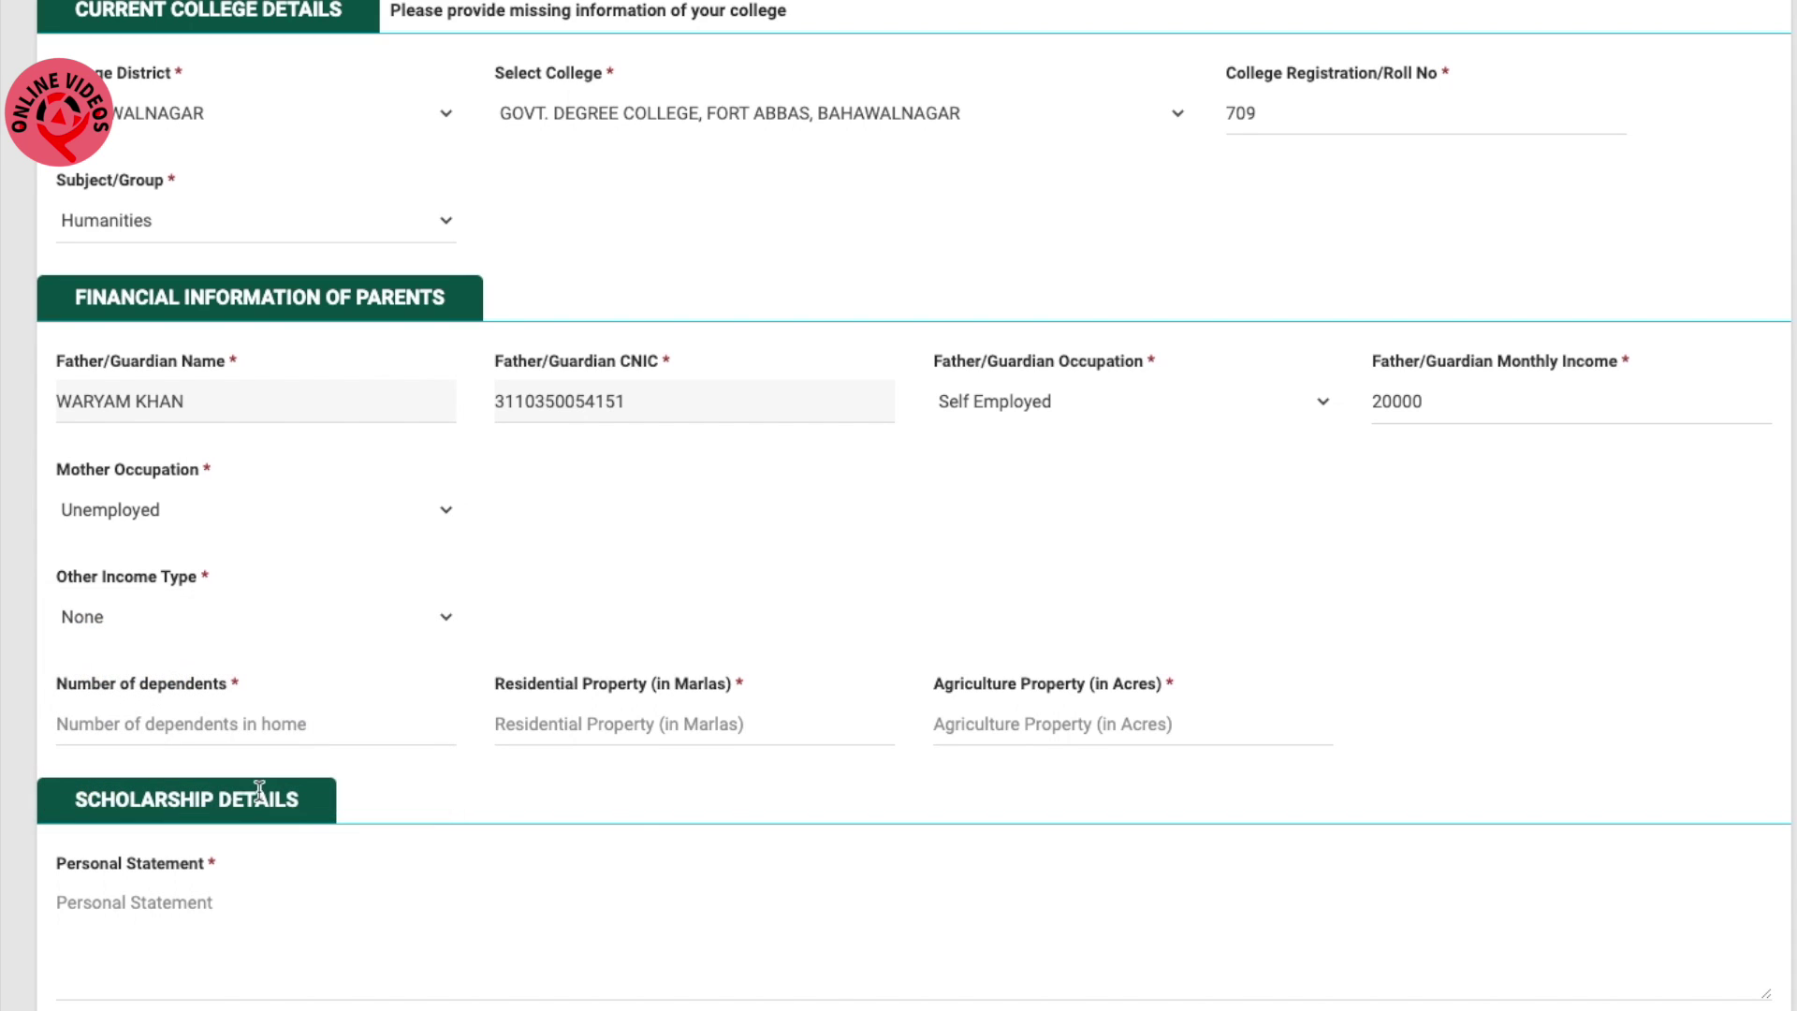
scroll(588, 529, down, 1)
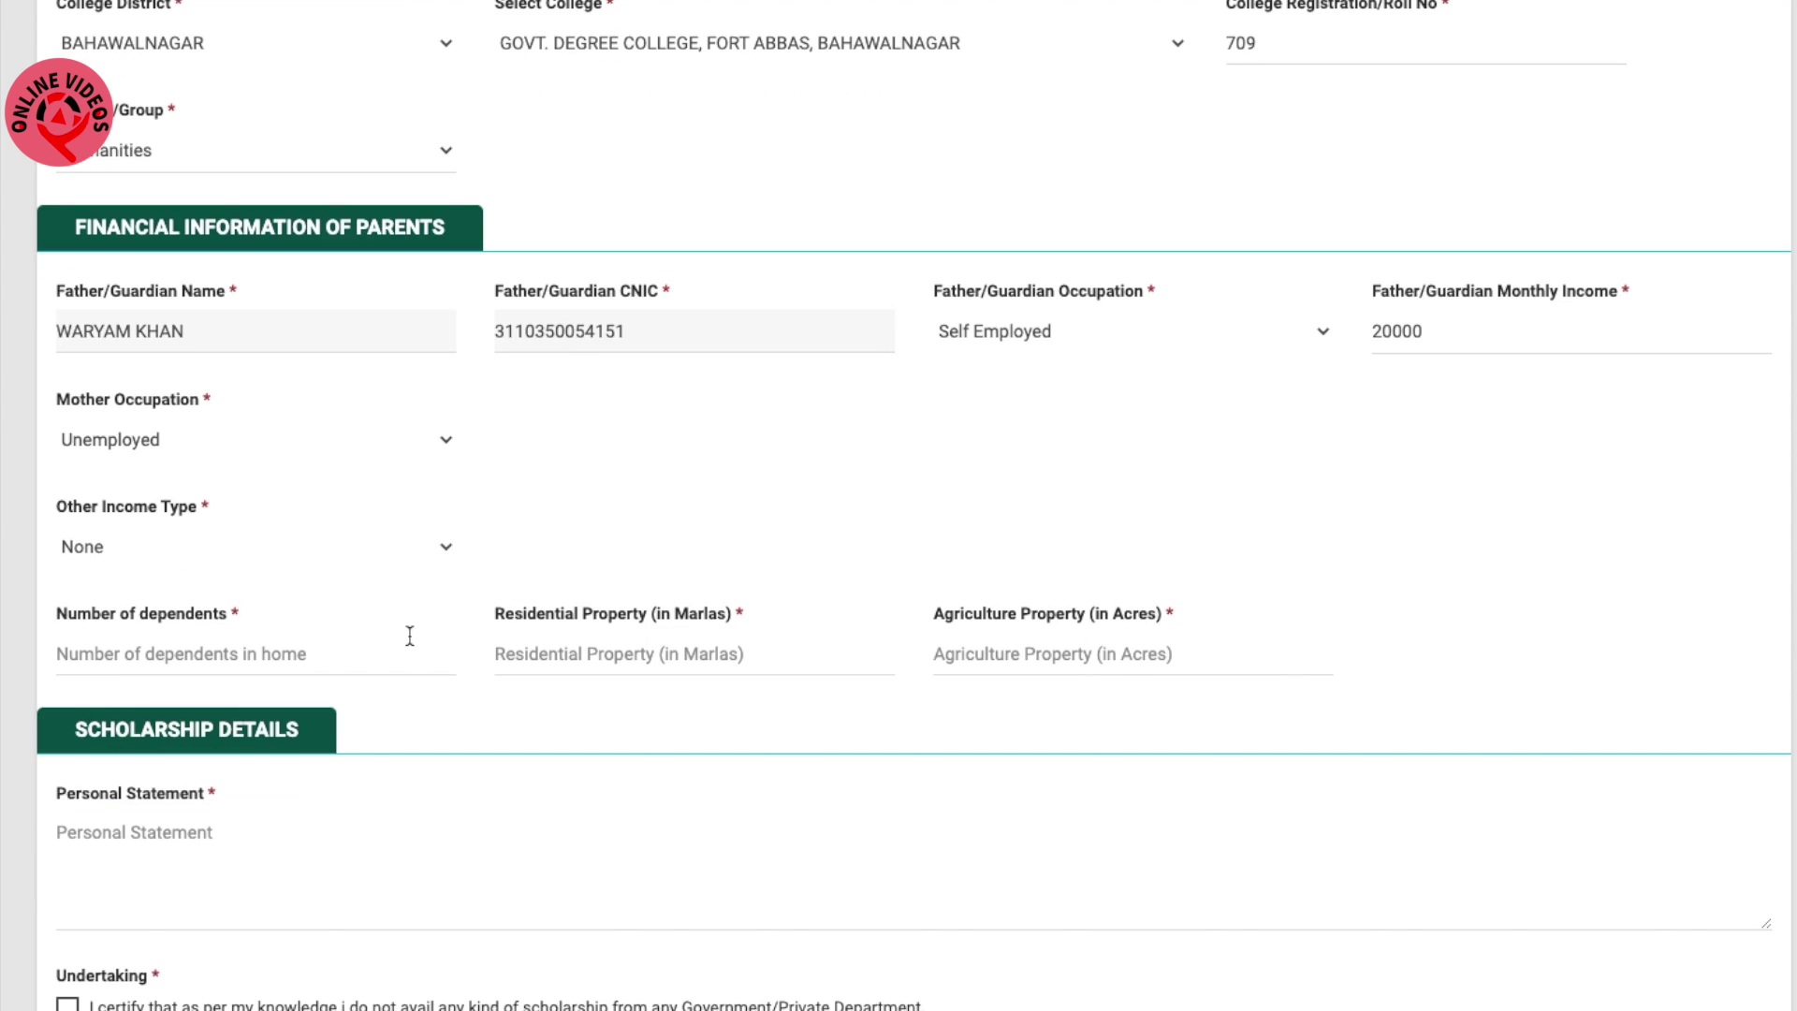
Enter 8 dependents, 7 marlas residential and 0 acres agriculture property
click(200, 654)
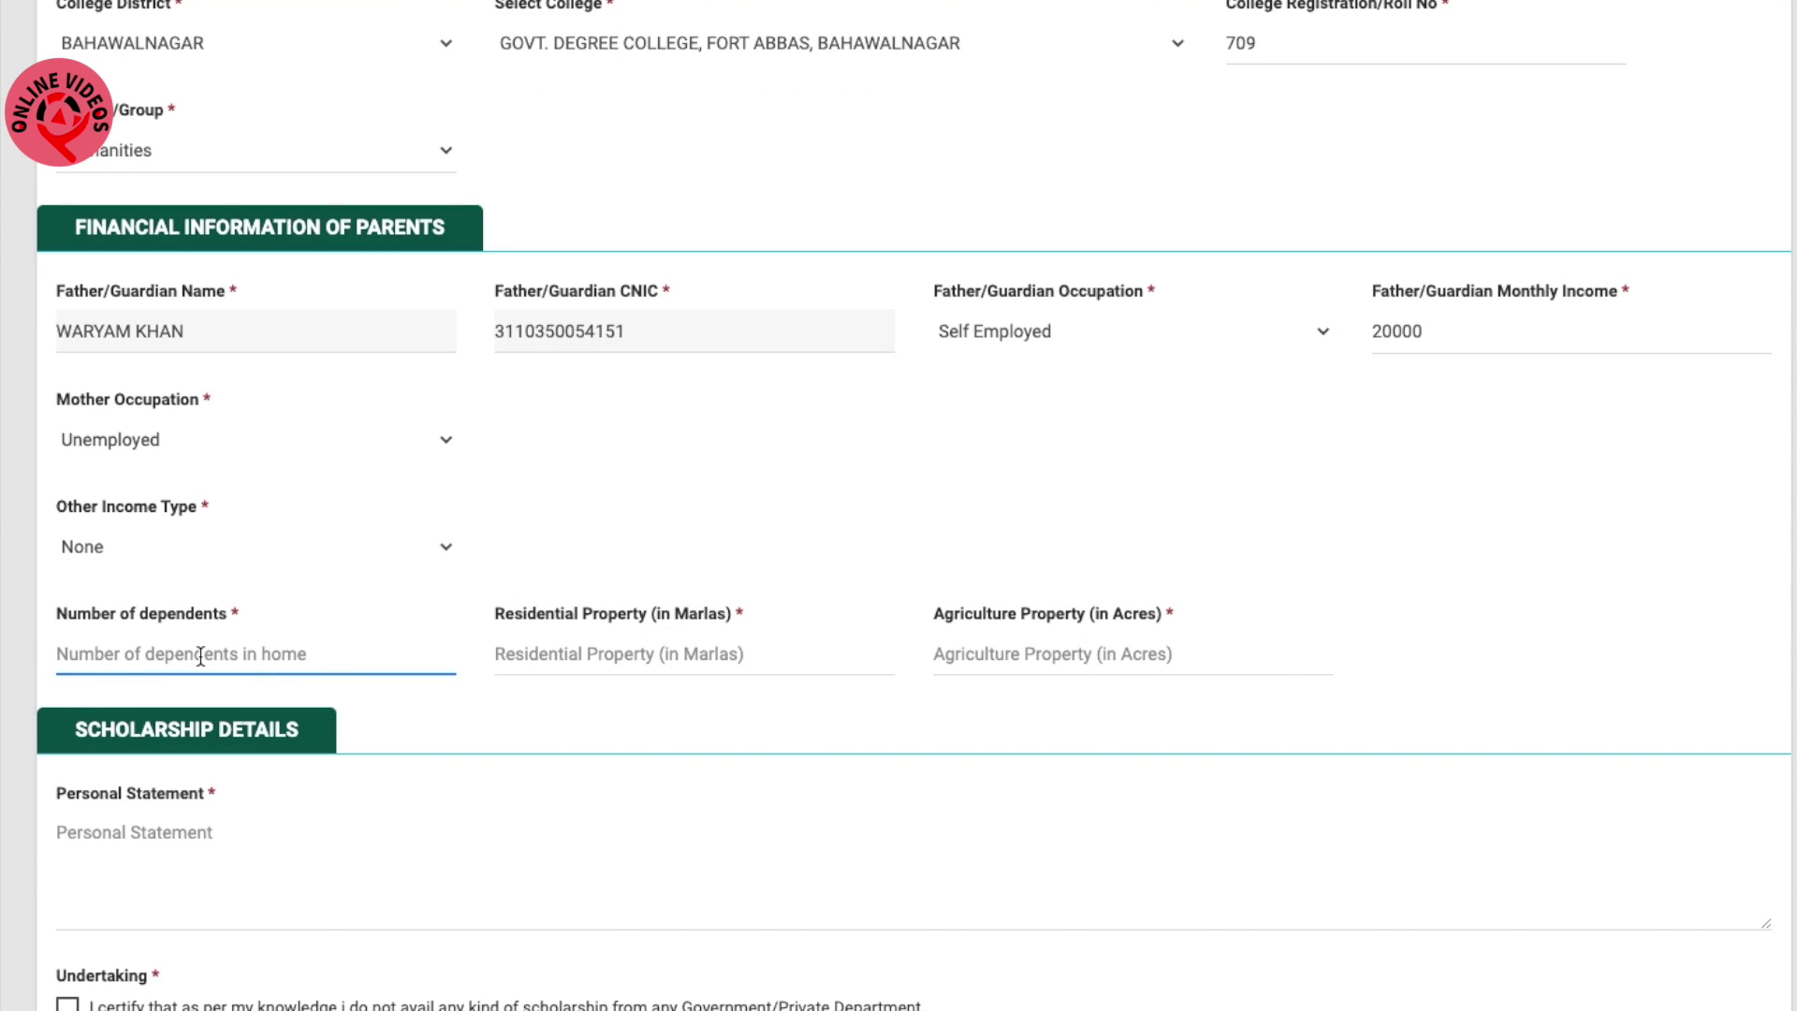
text(8)
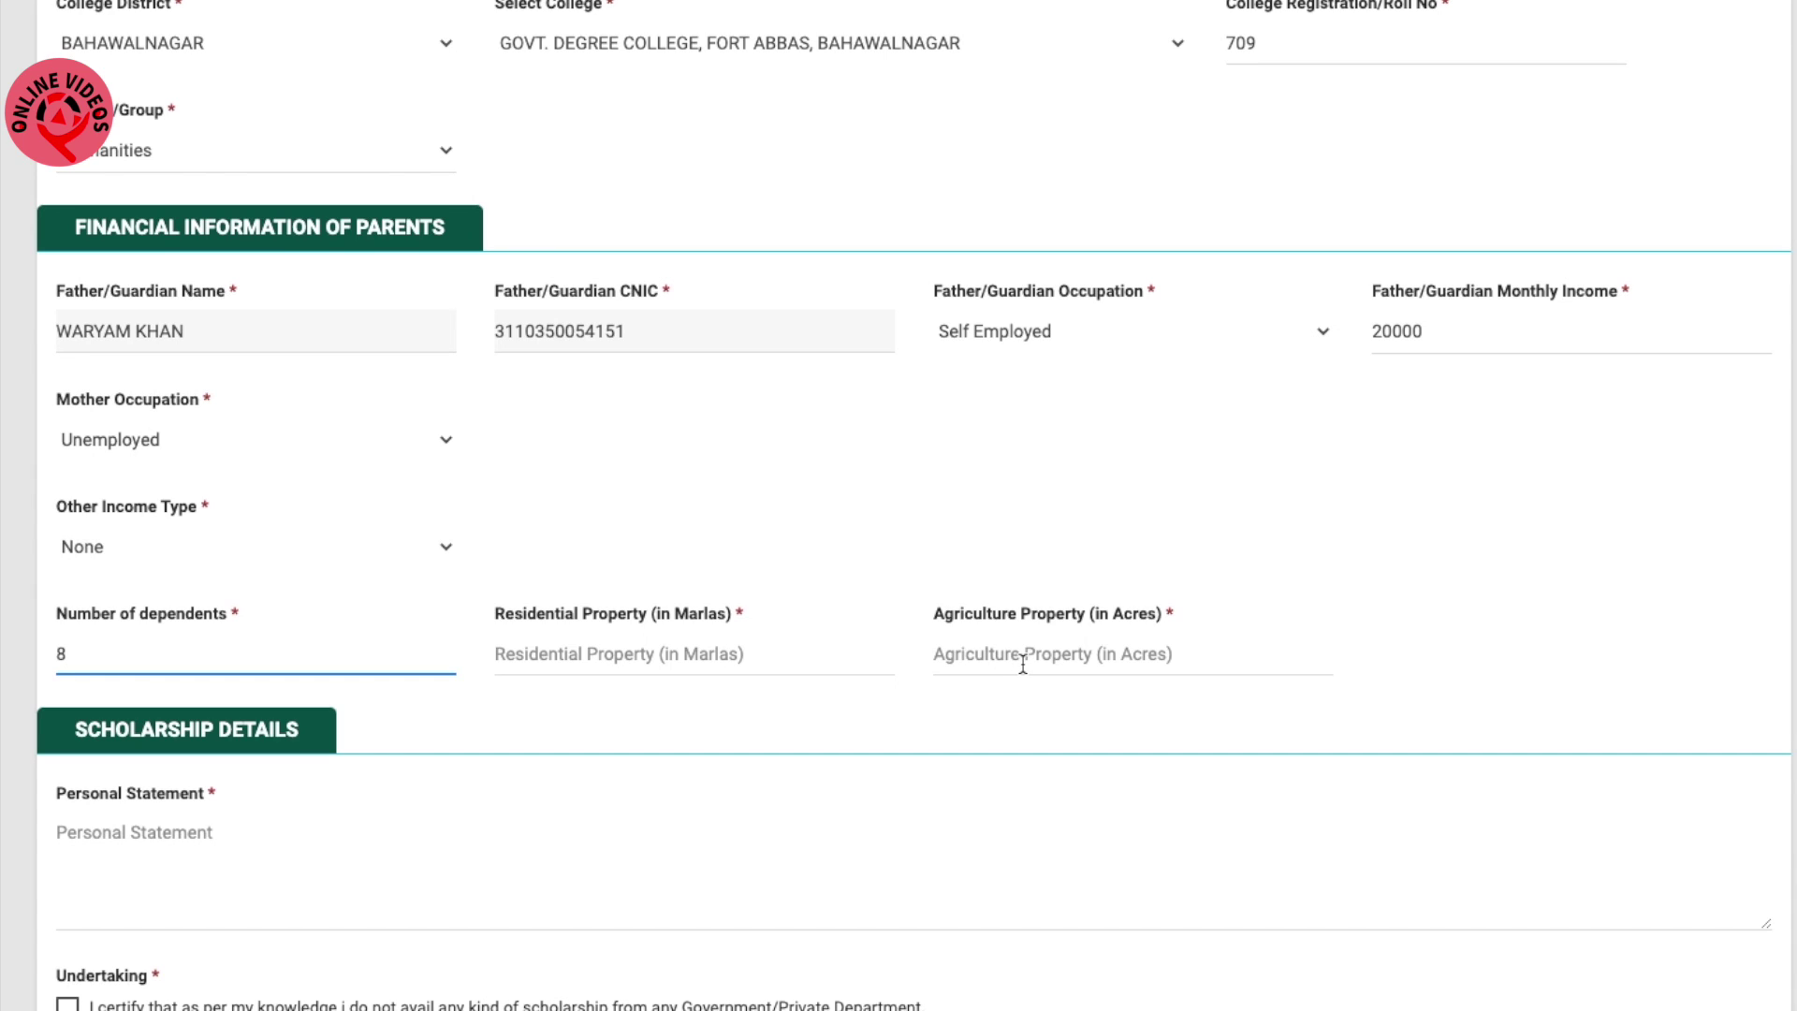
click(656, 652)
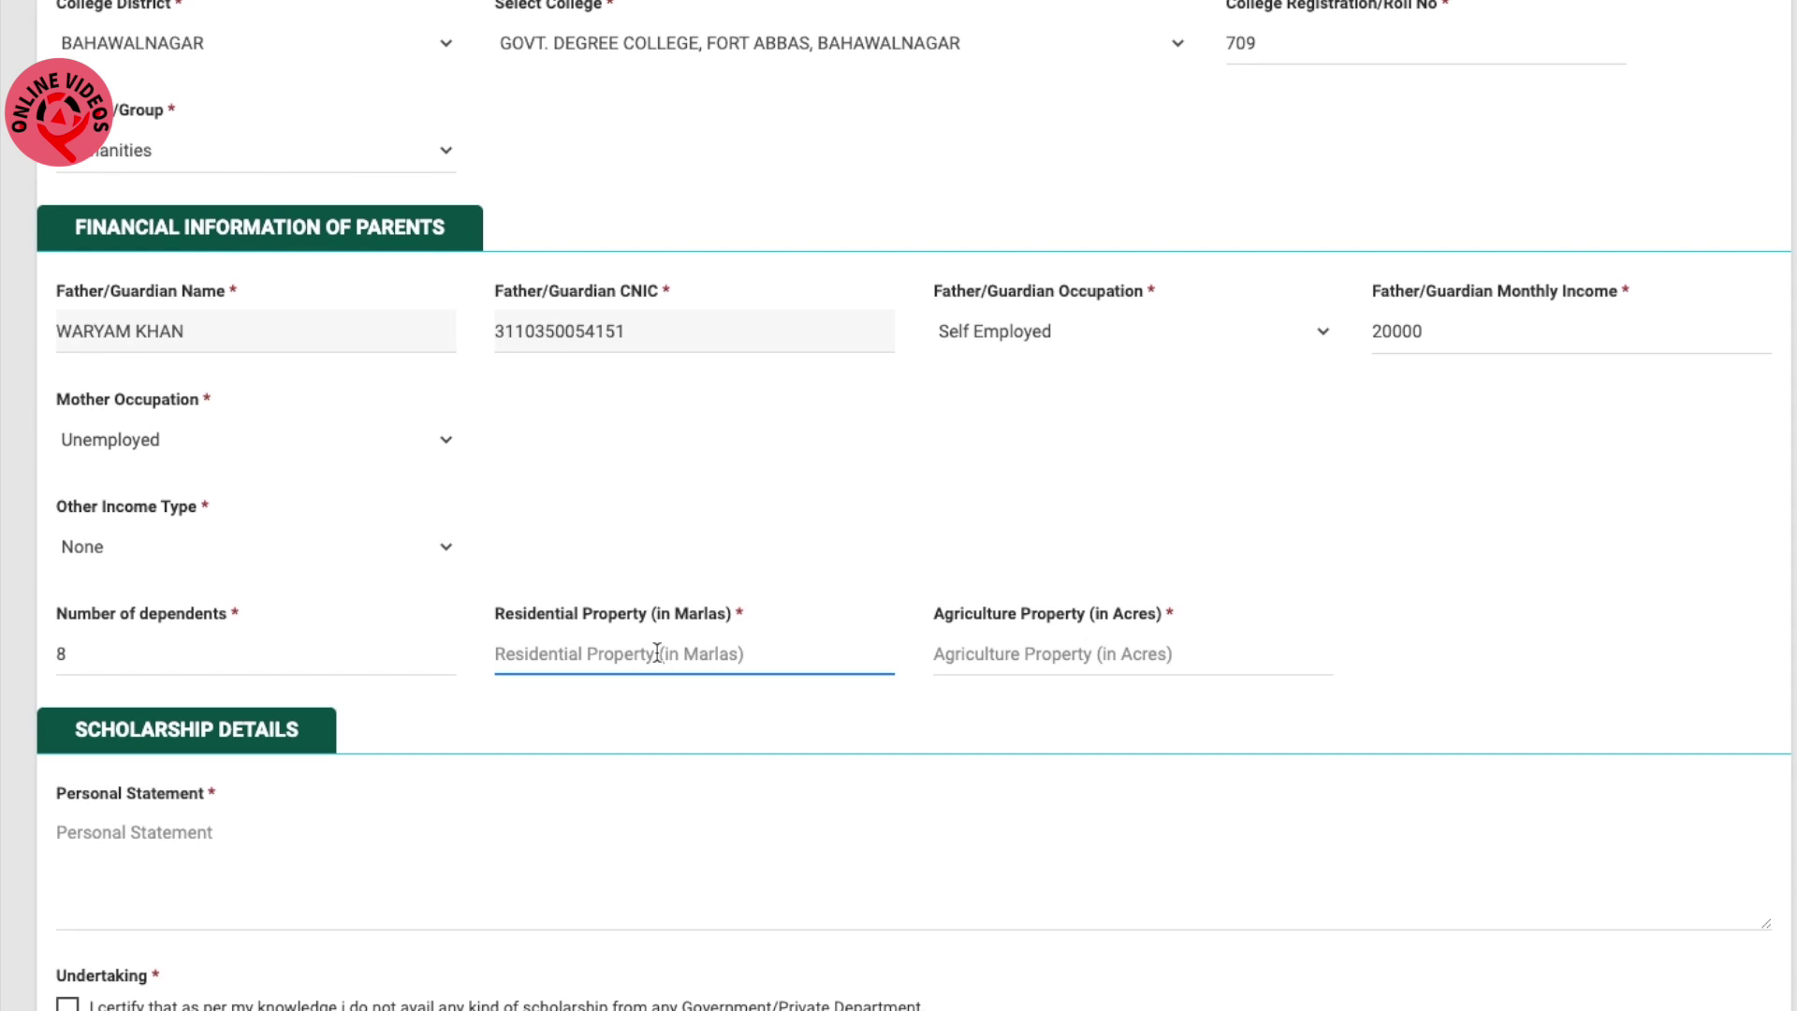
text(7)
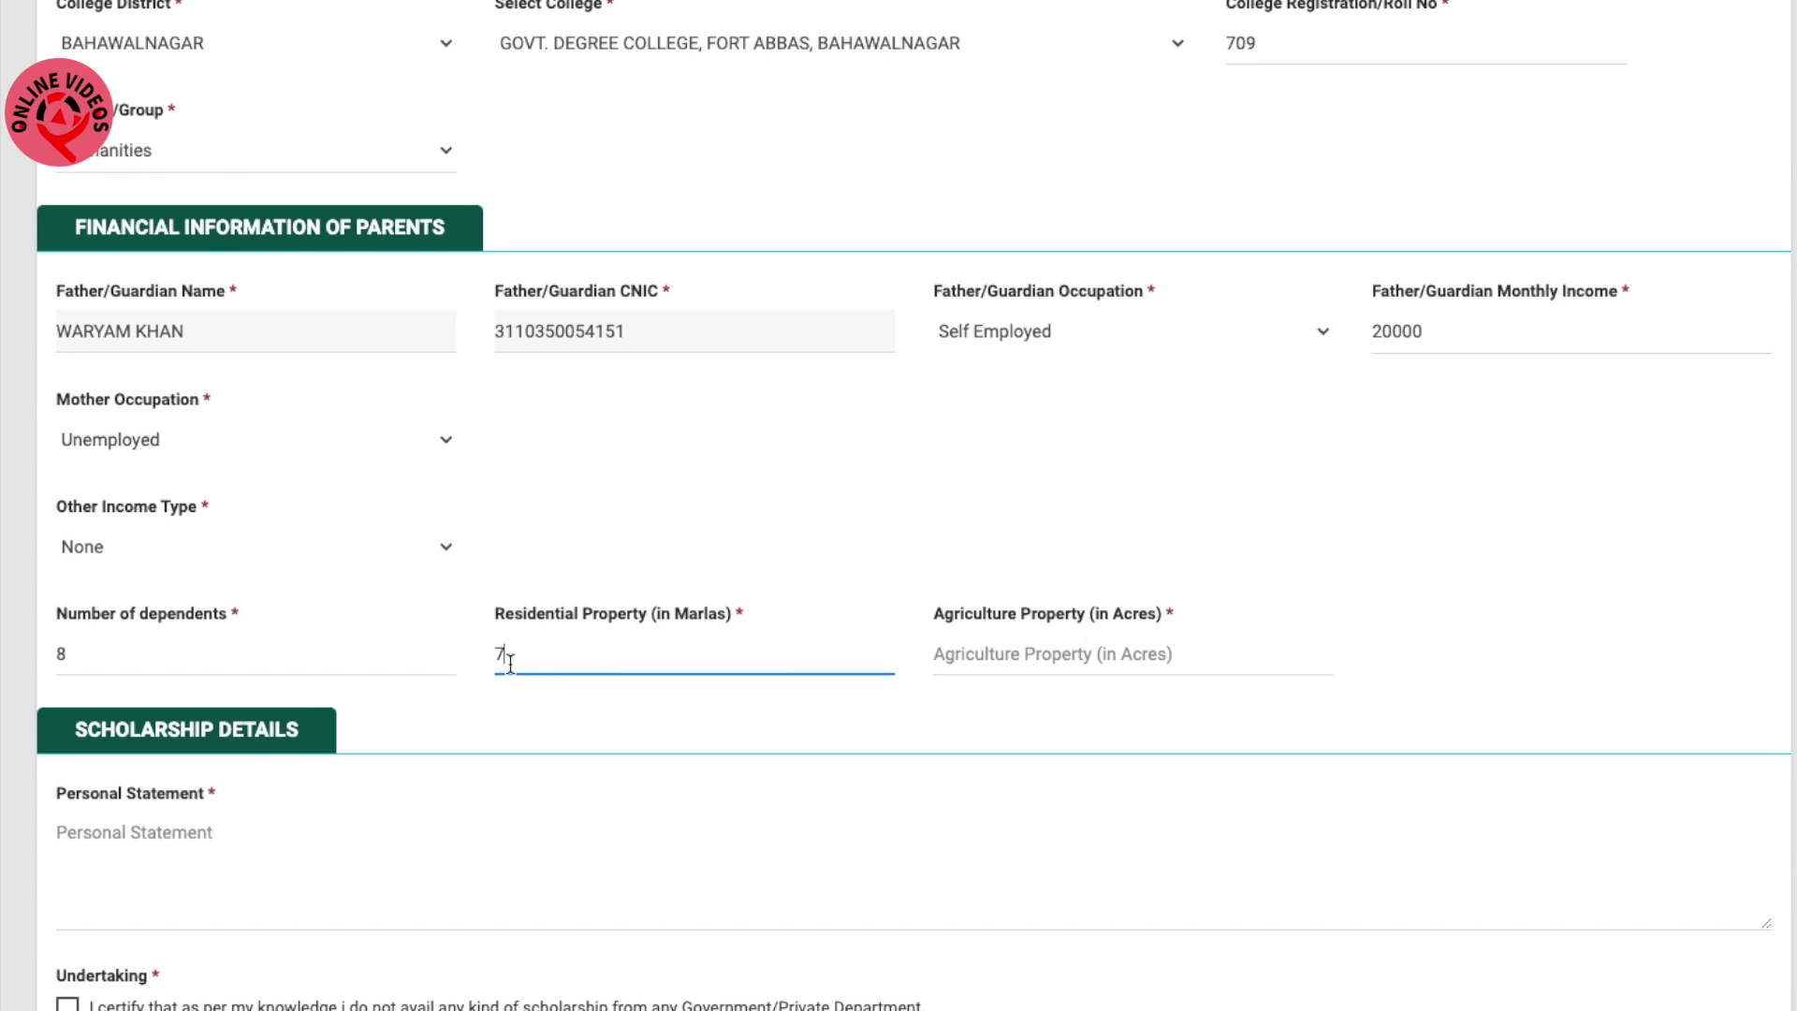
click(1108, 648)
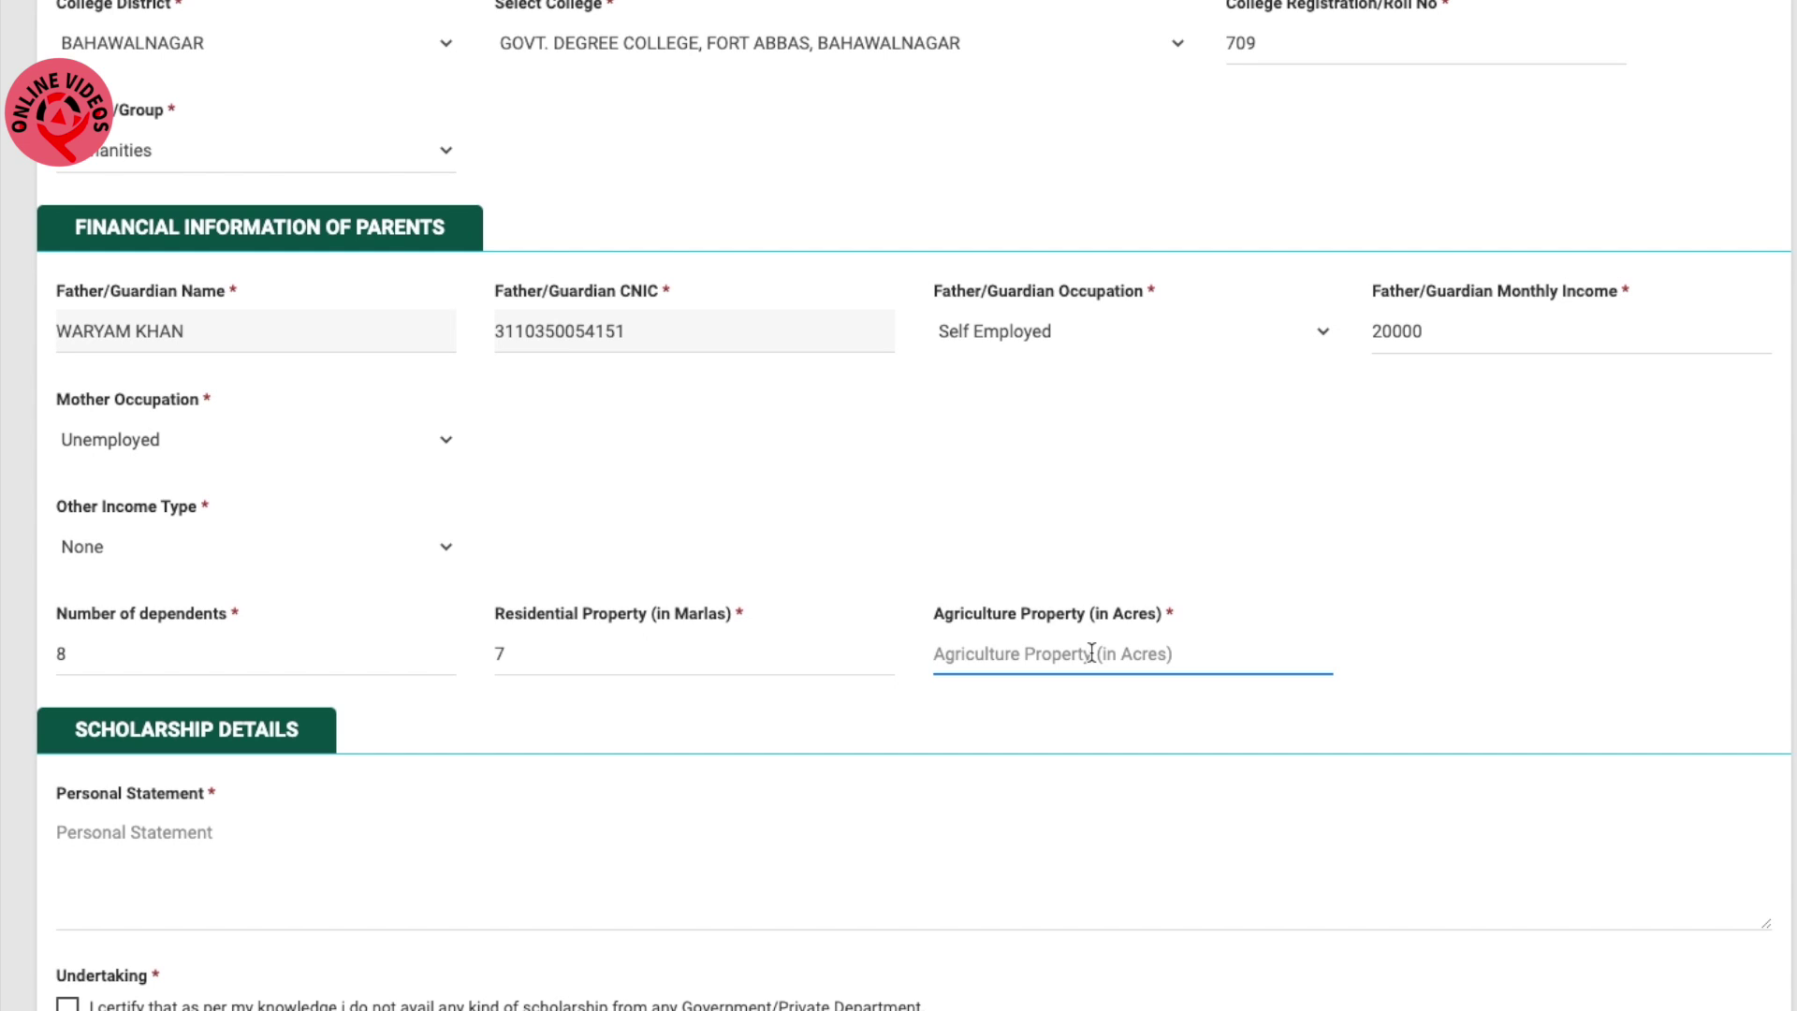
text(0)
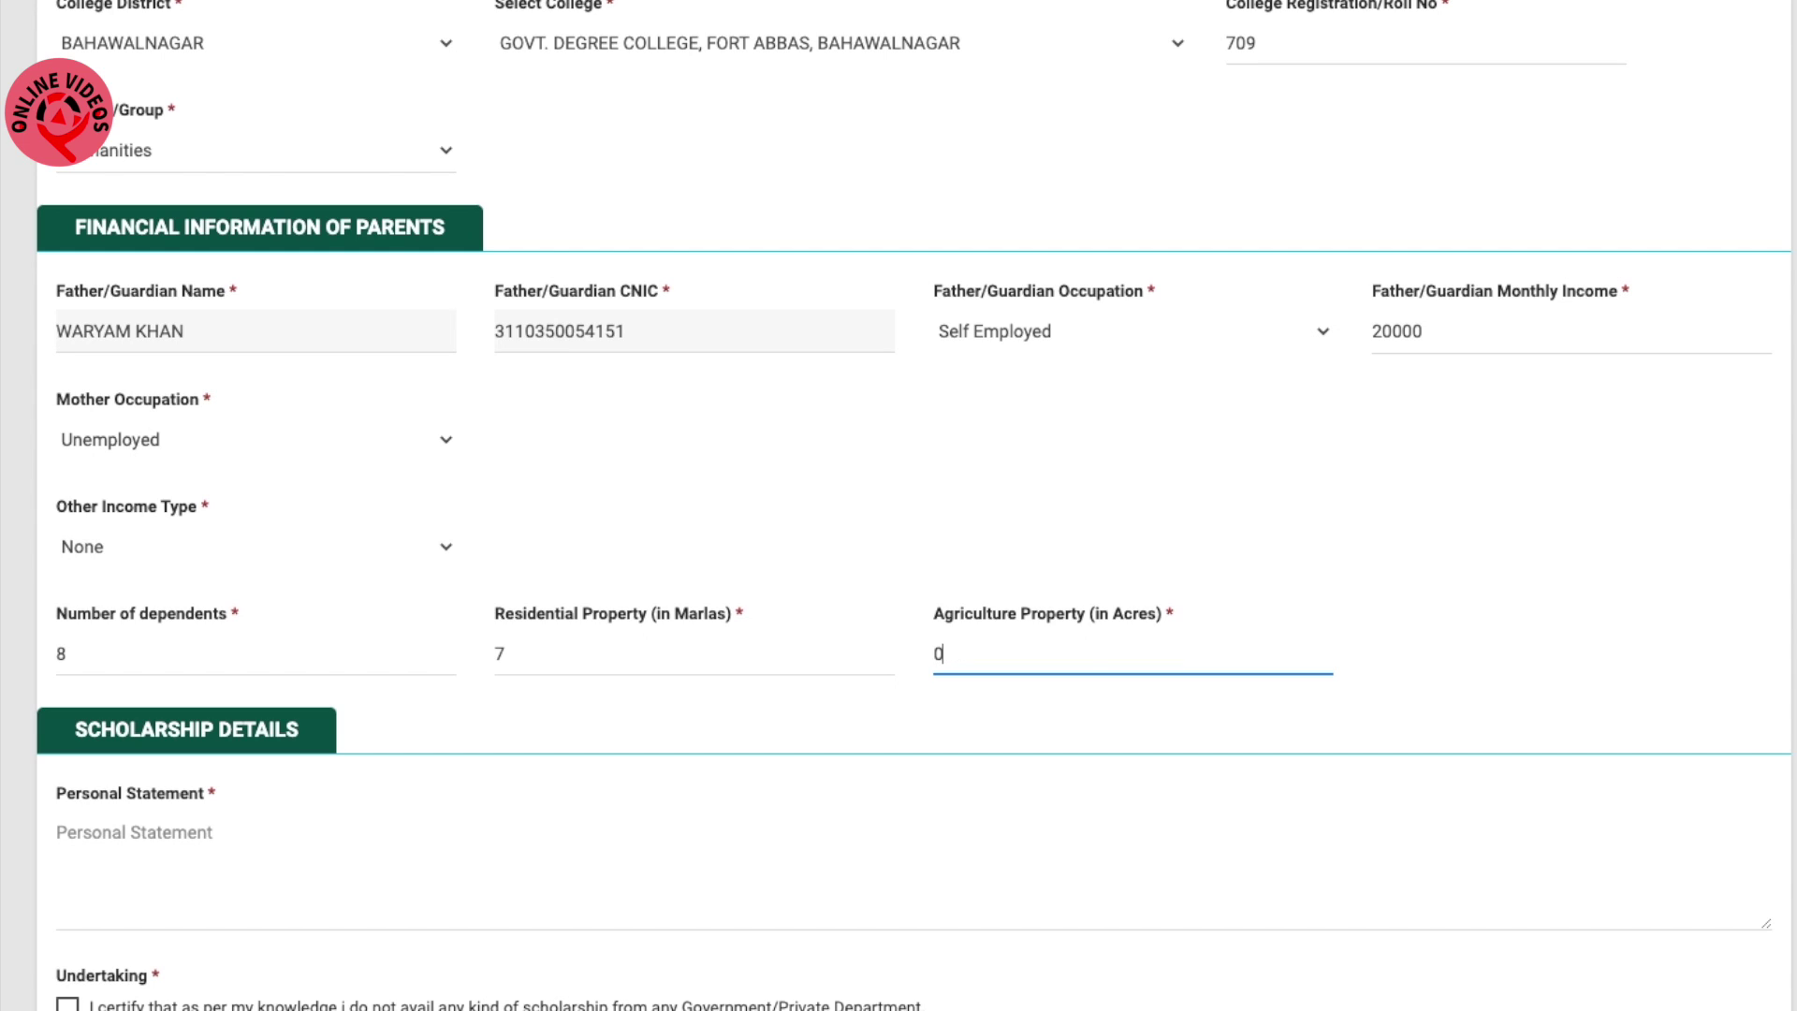
scroll(958, 704, down, 3)
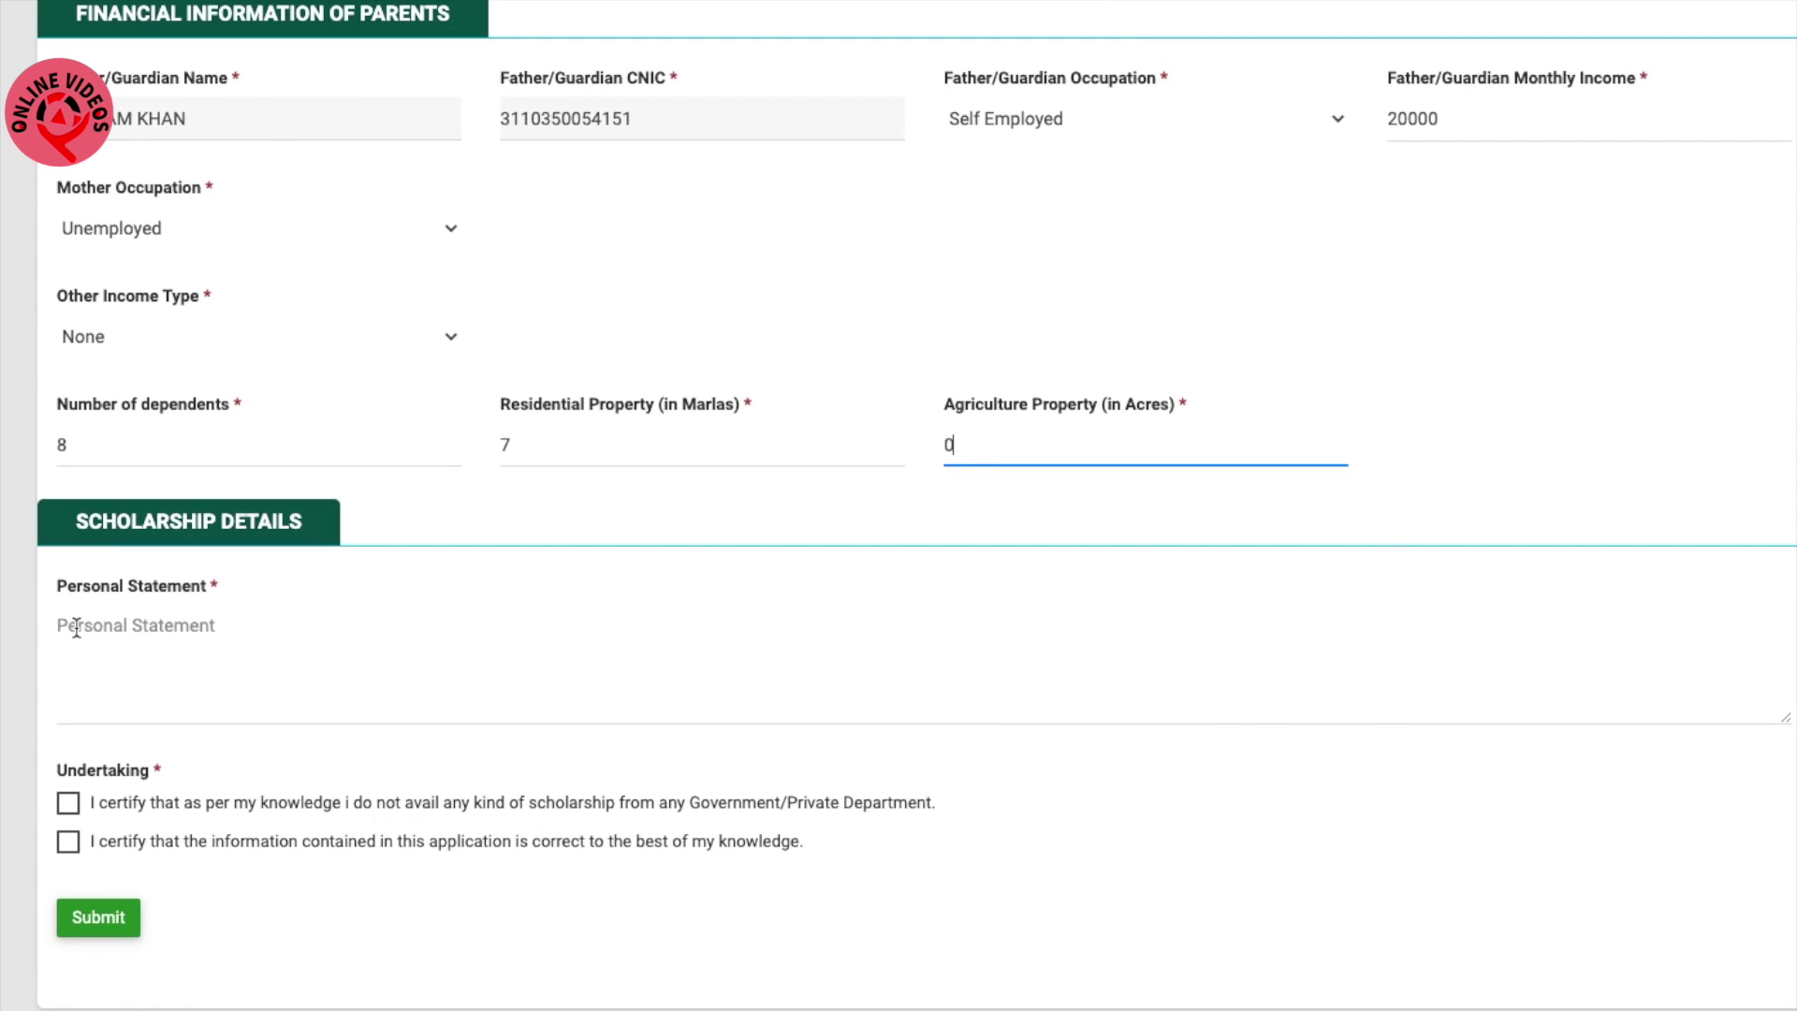
Paste the prepared personal statement about gratitude and life lessons into Personal Statement
click(200, 624)
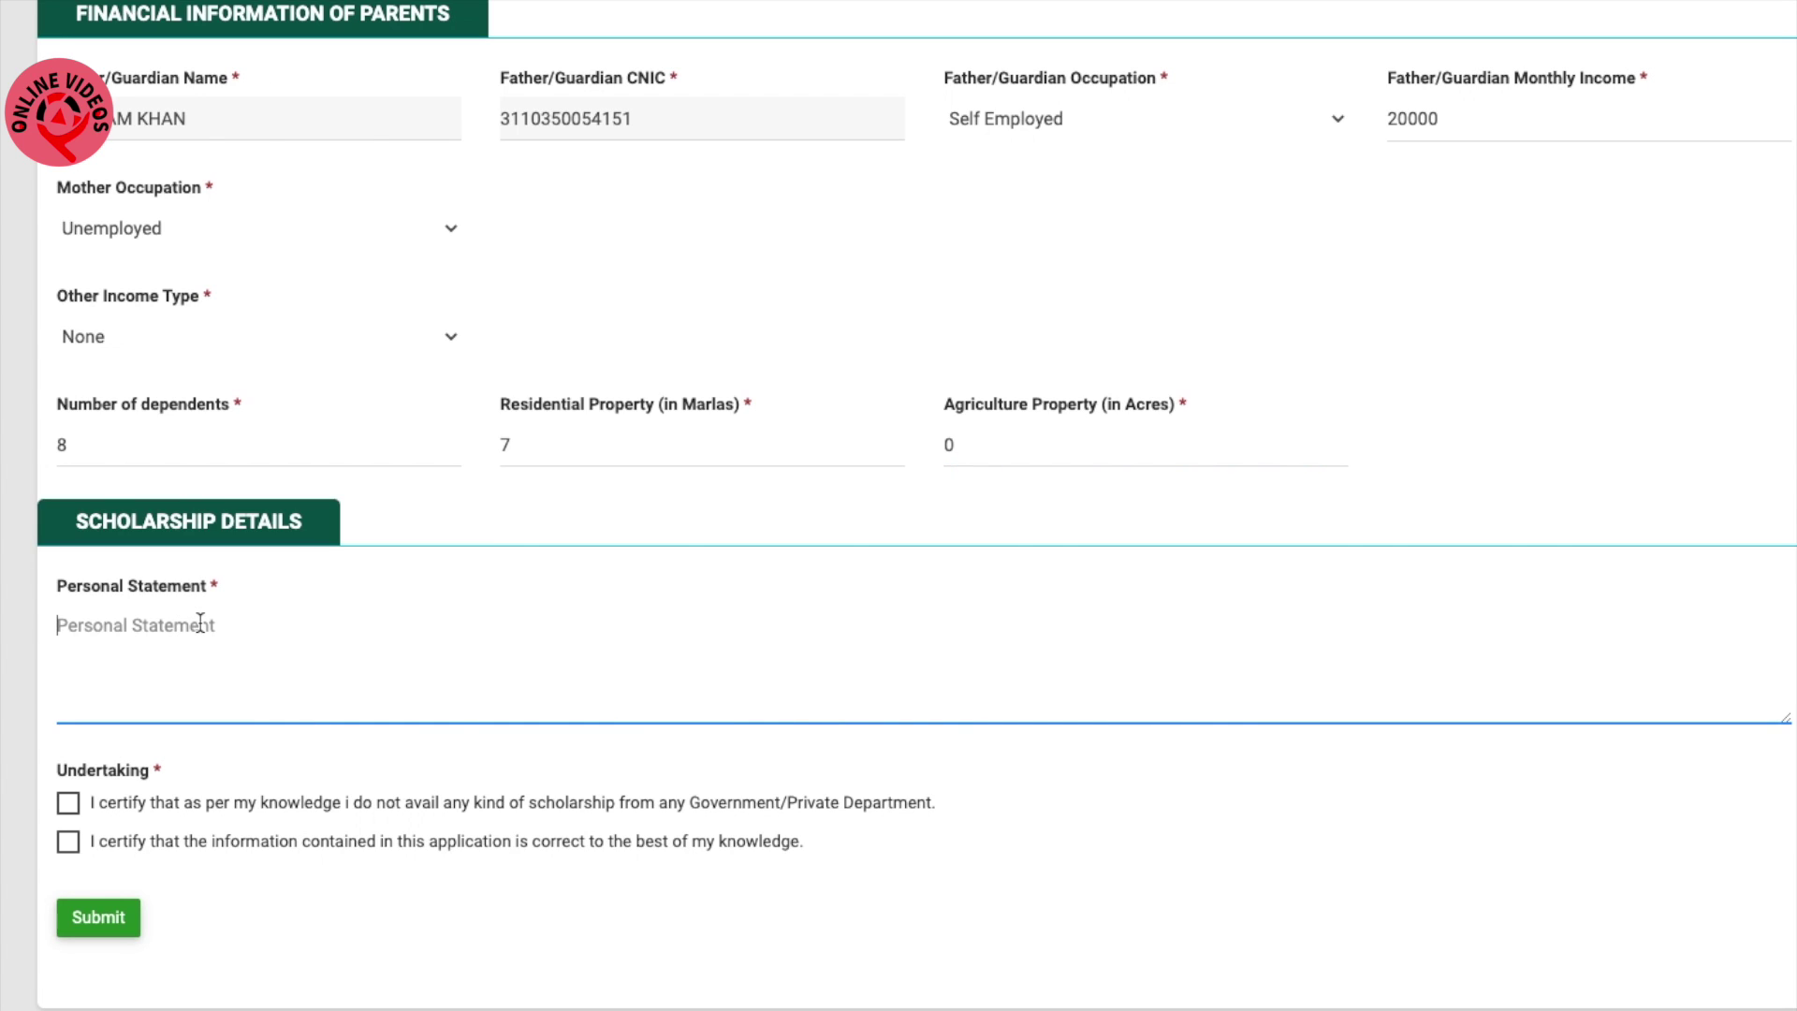
right_click(200, 623)
click(206, 803)
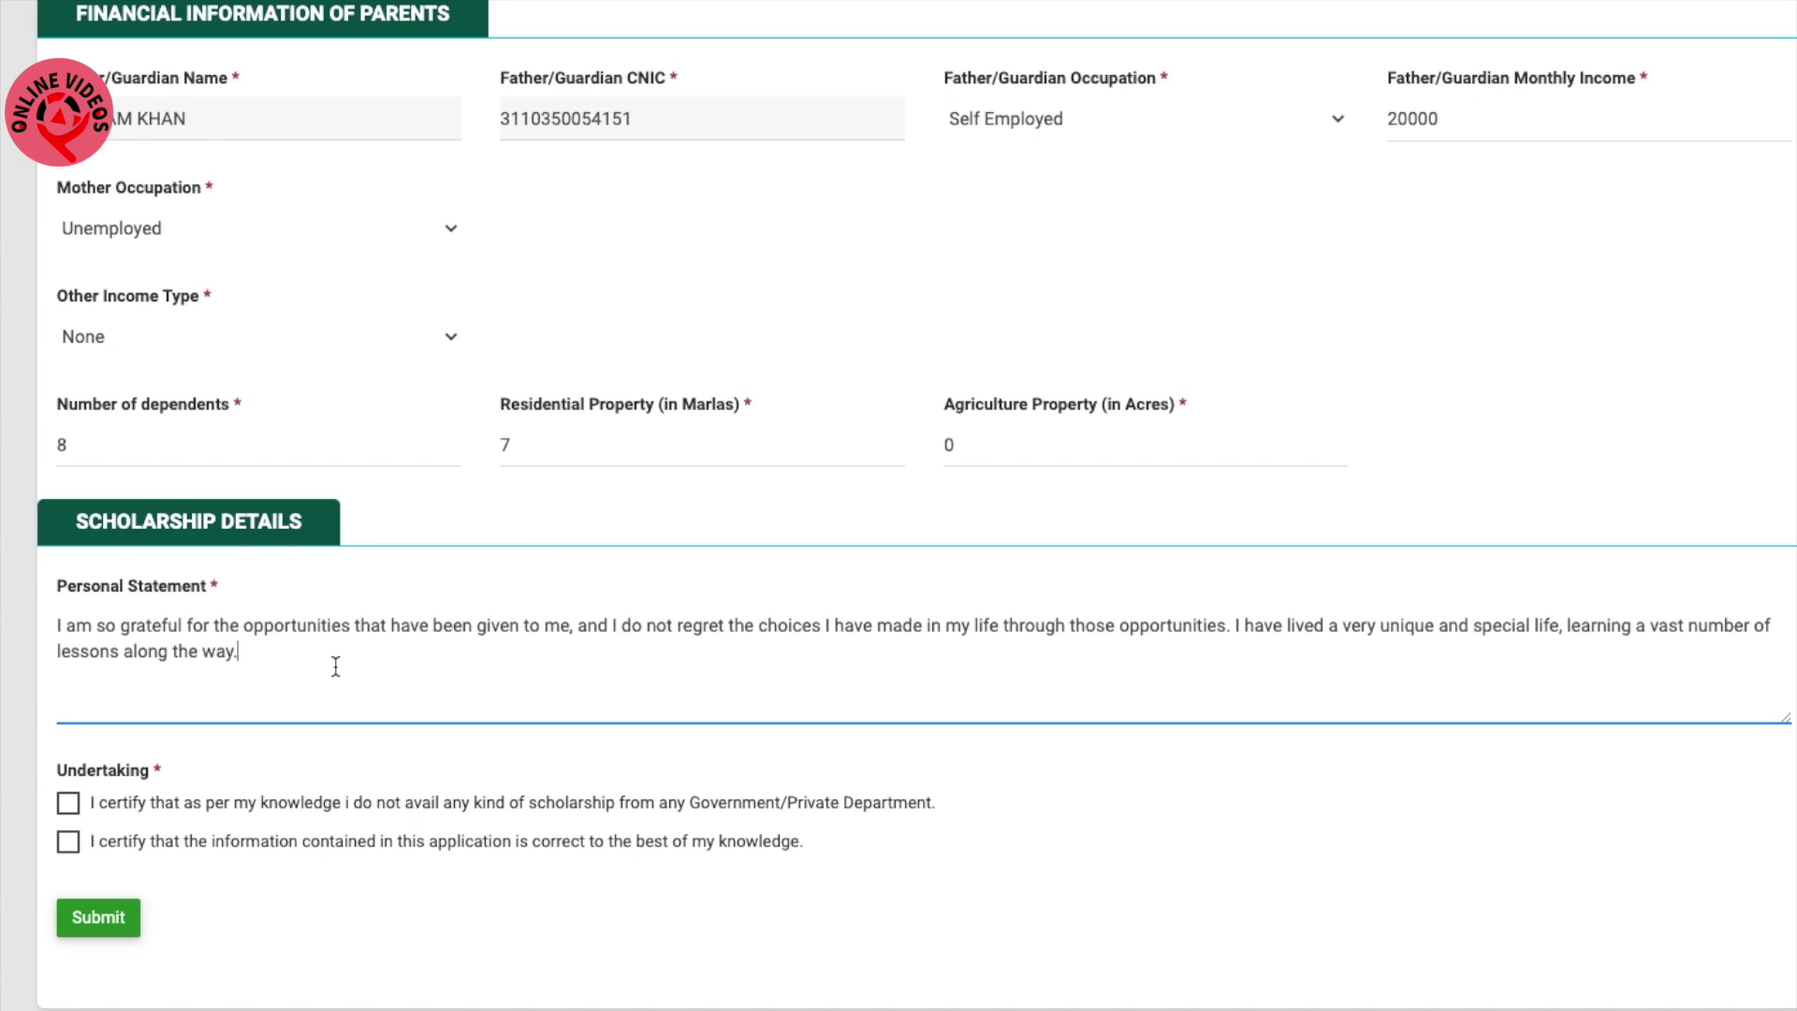
Tick both undertaking certifications and submit, which flags Student Picture as missing
click(73, 804)
click(68, 842)
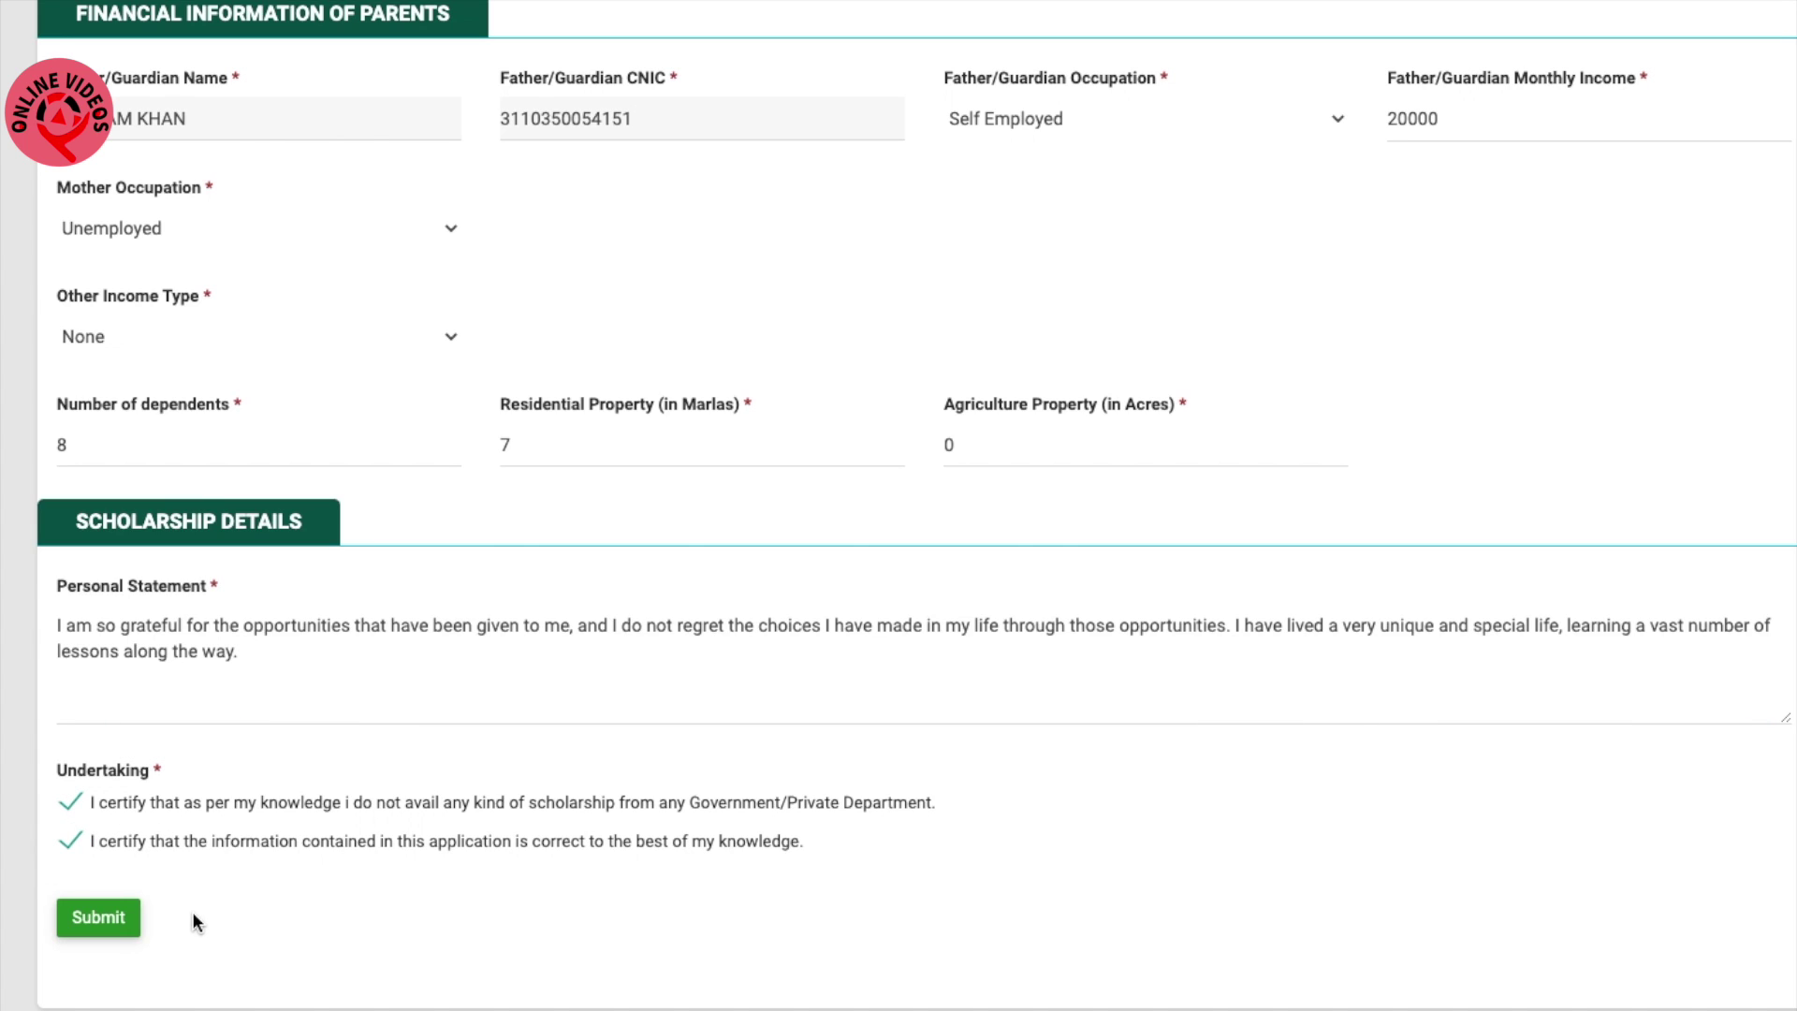
click(98, 917)
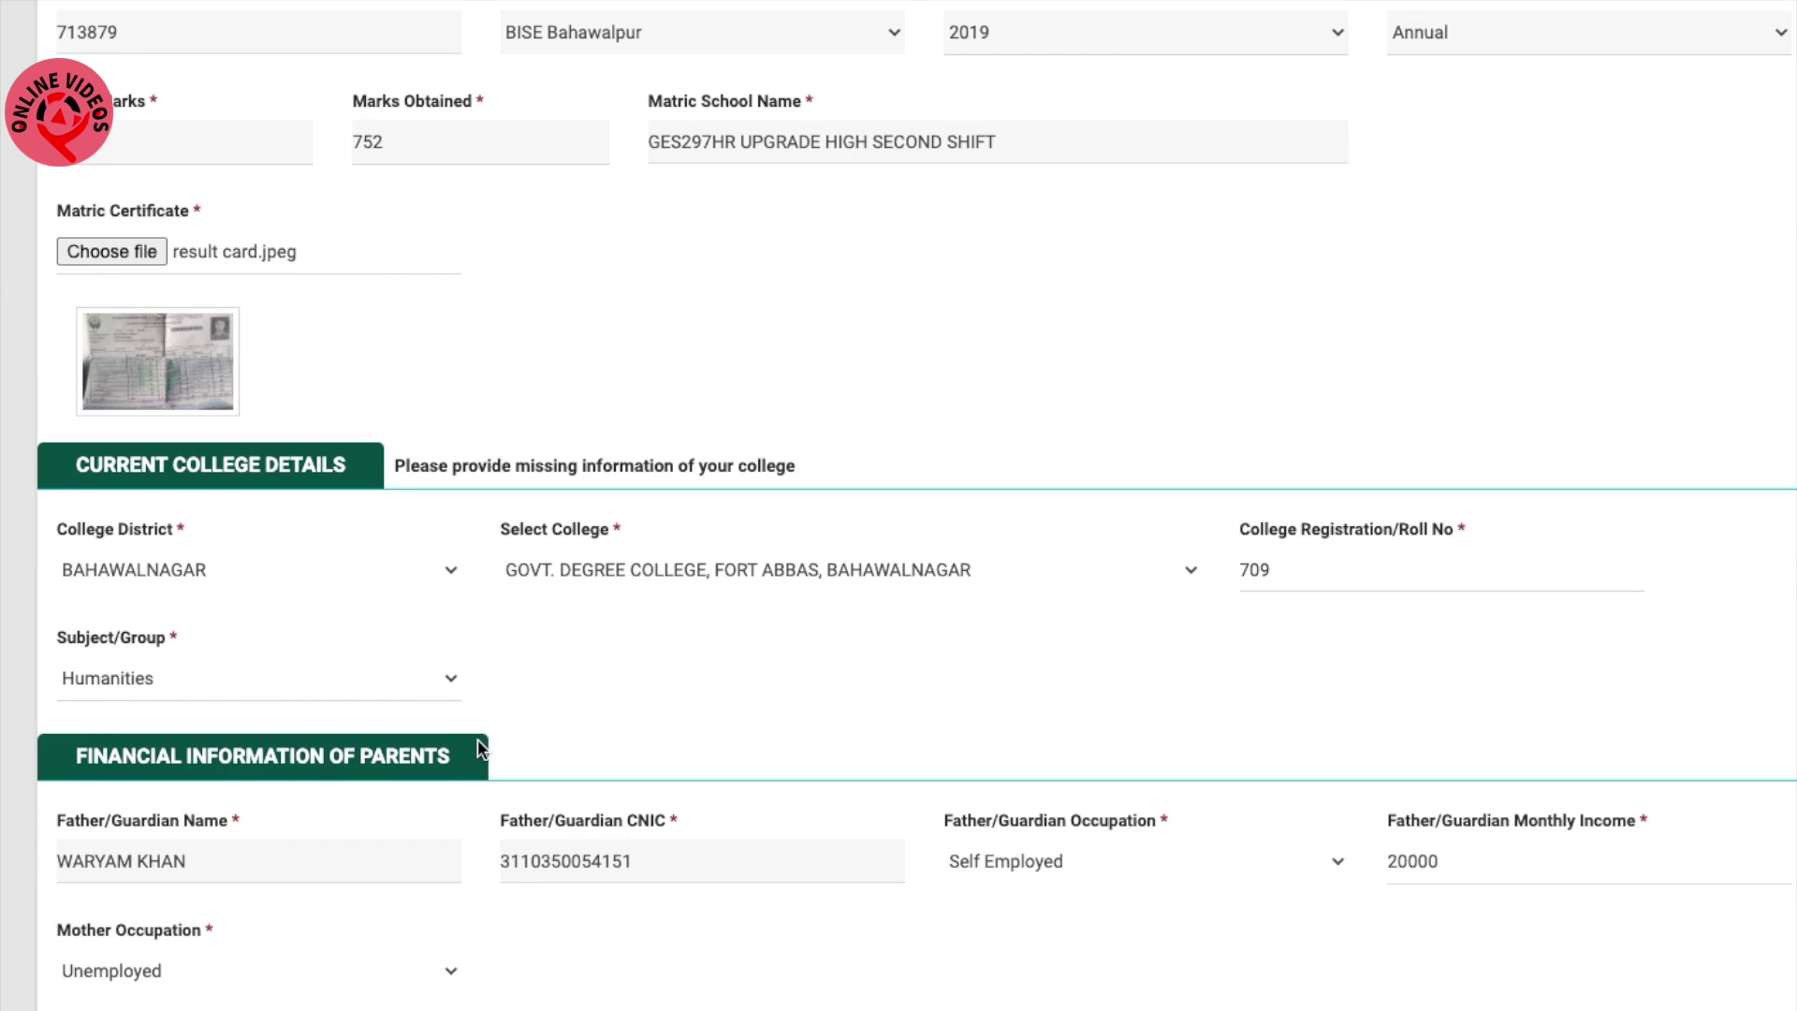
Resubmit from the bottom of the form; Student Picture still shows 'This field is required'
scroll(485, 734, up, 3)
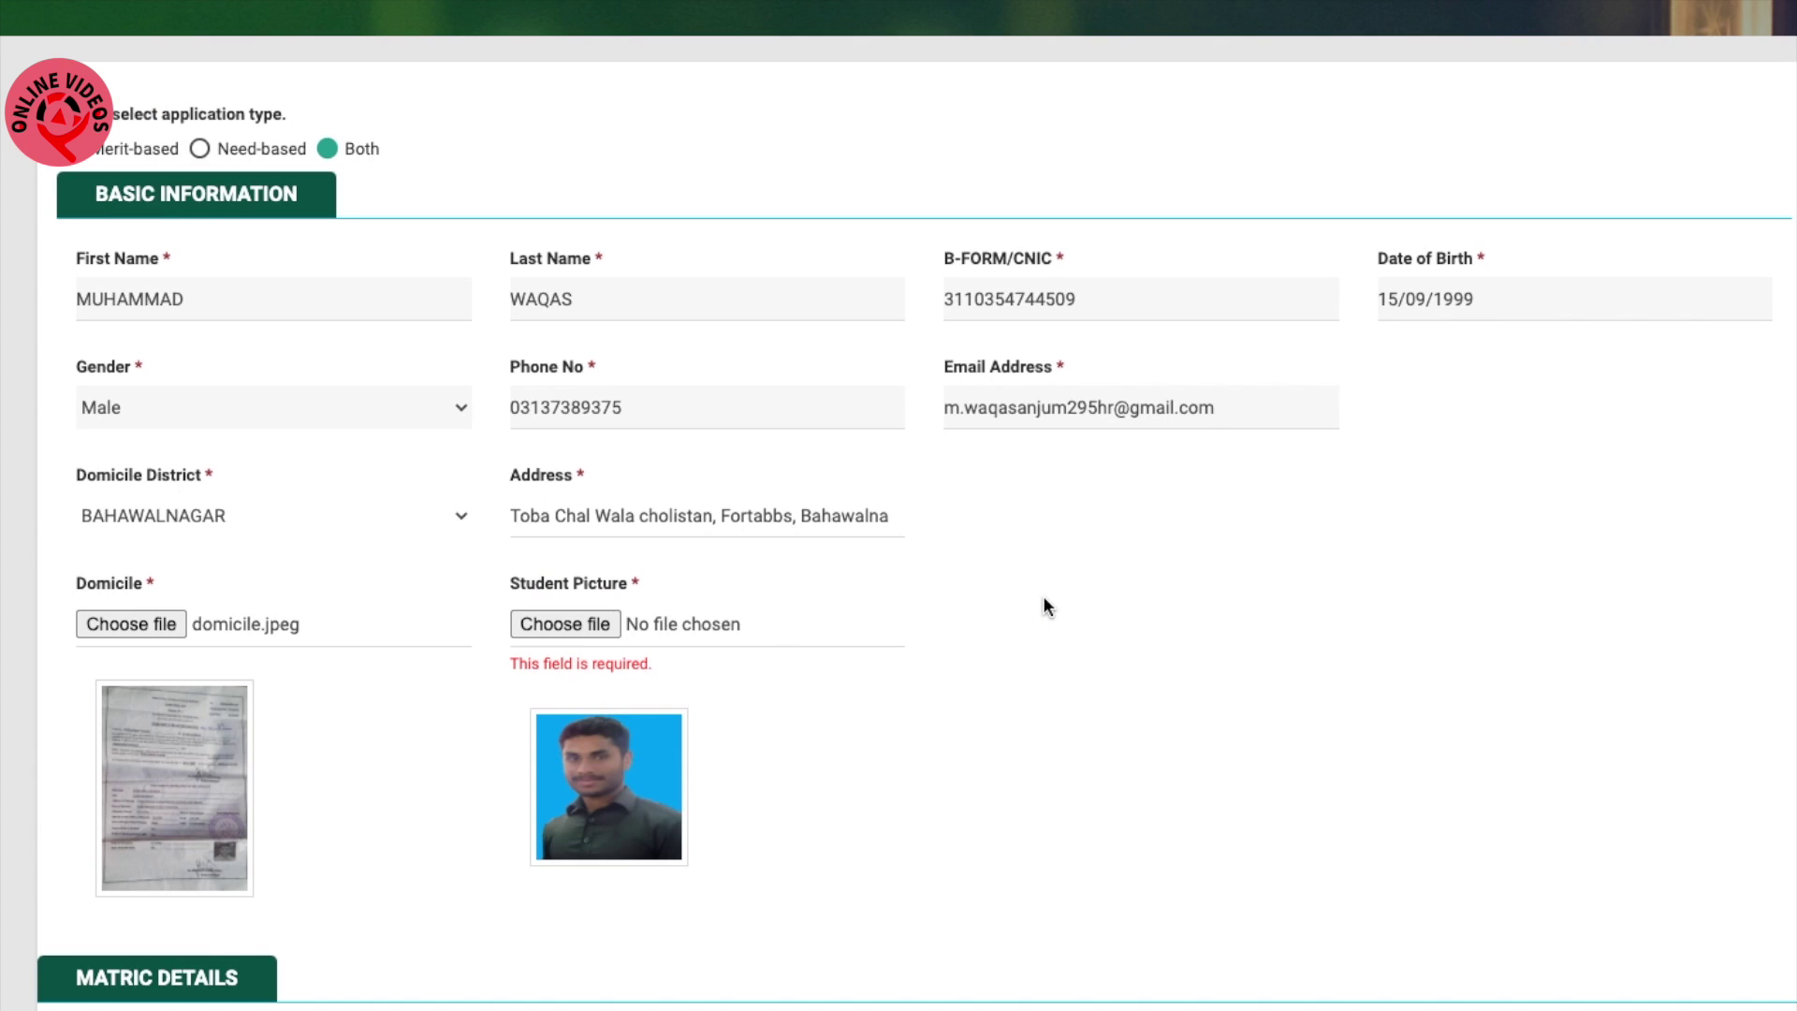
scroll(1045, 599, down, 1)
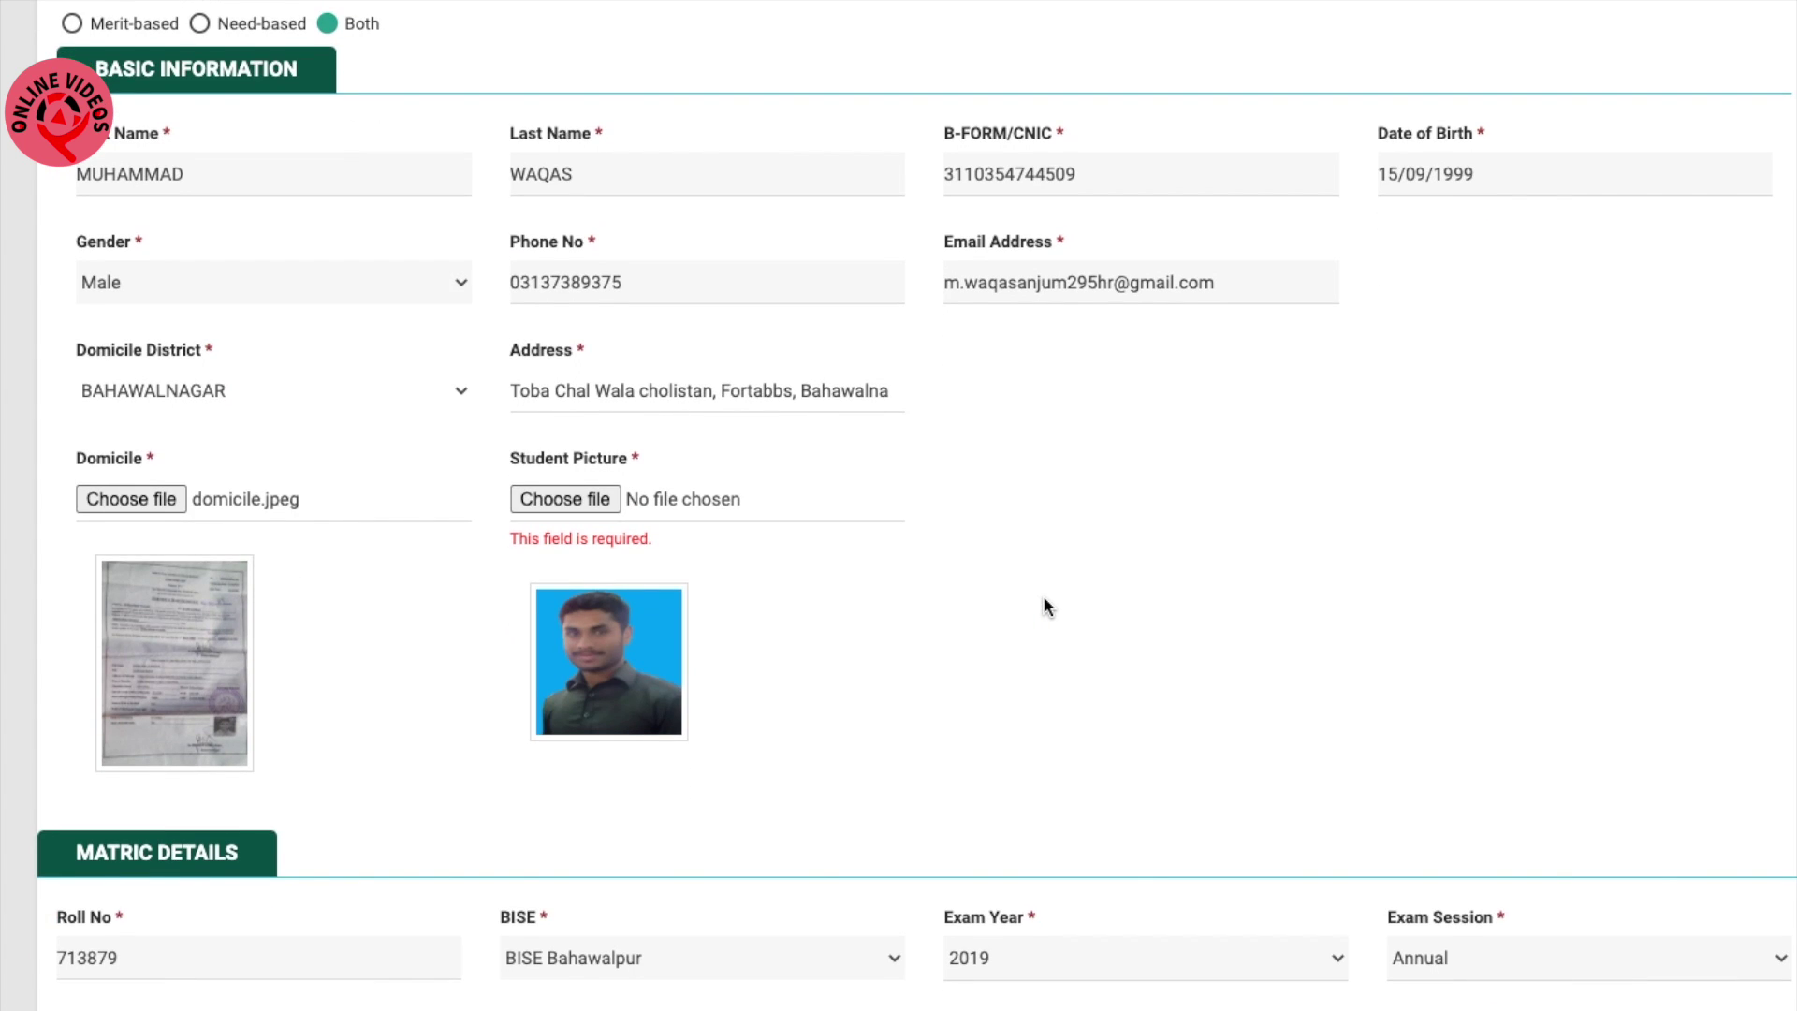
scroll(1045, 605, down, 15)
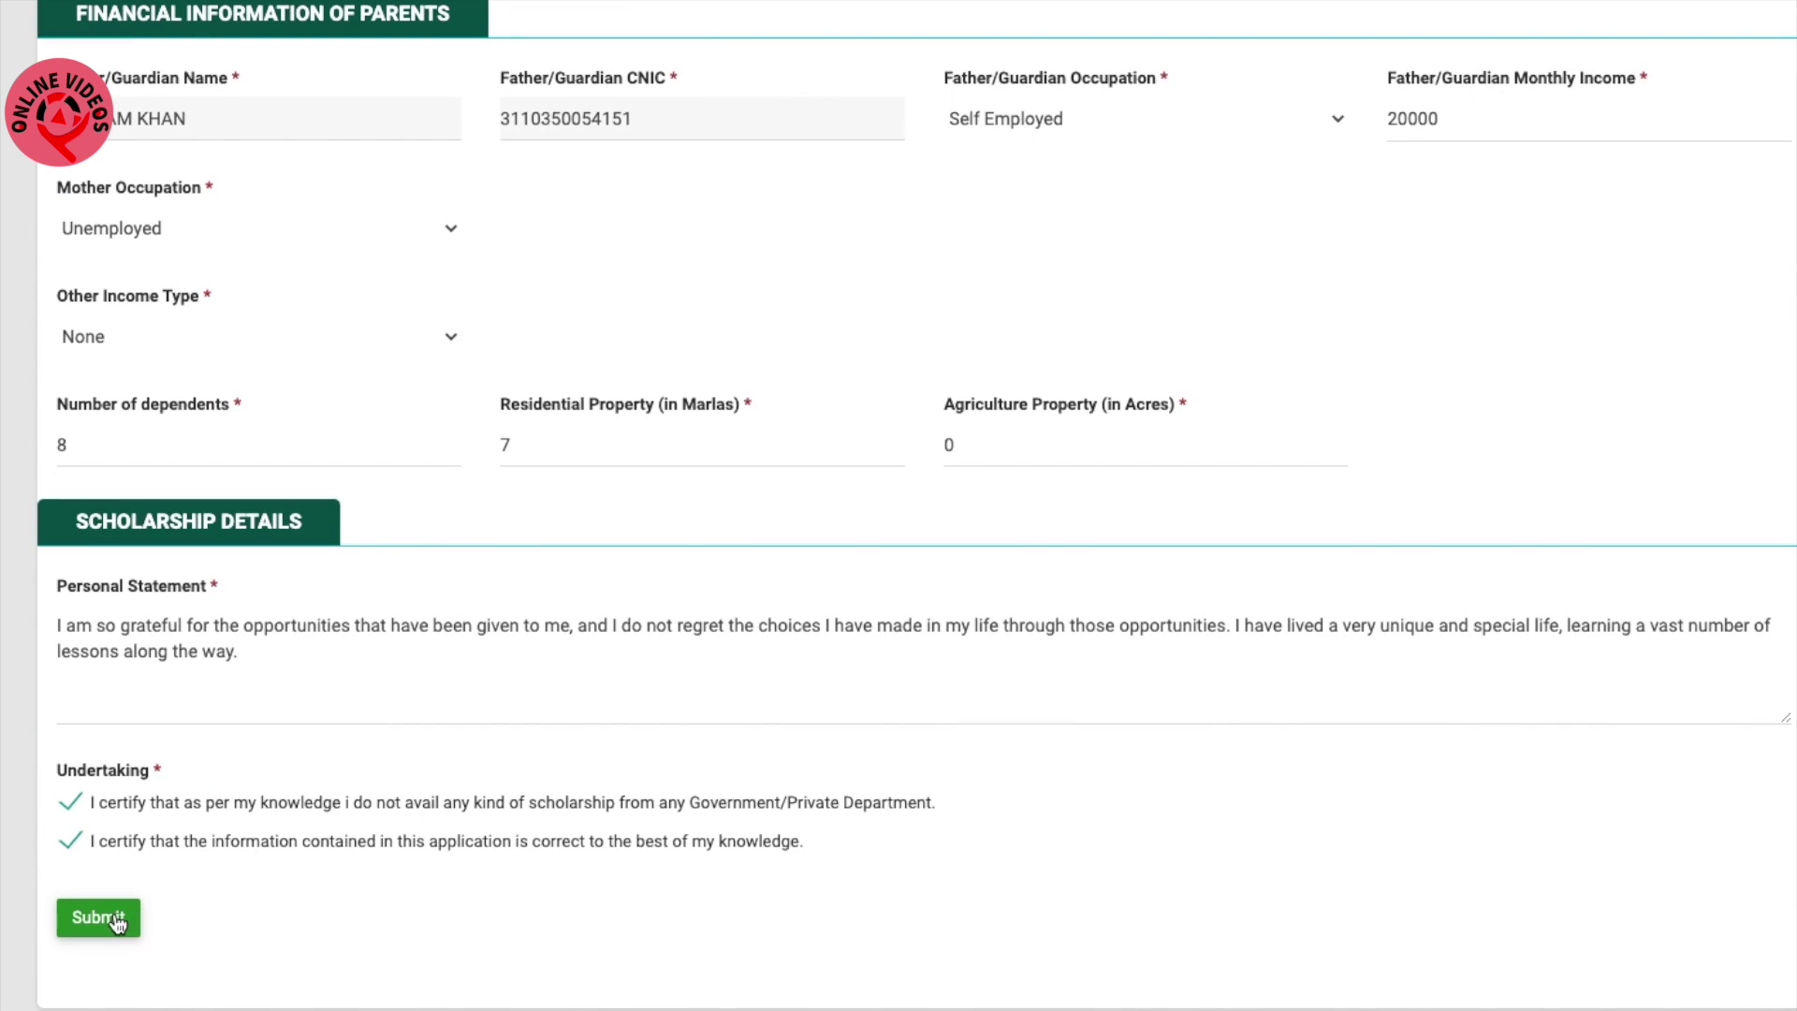
click(126, 916)
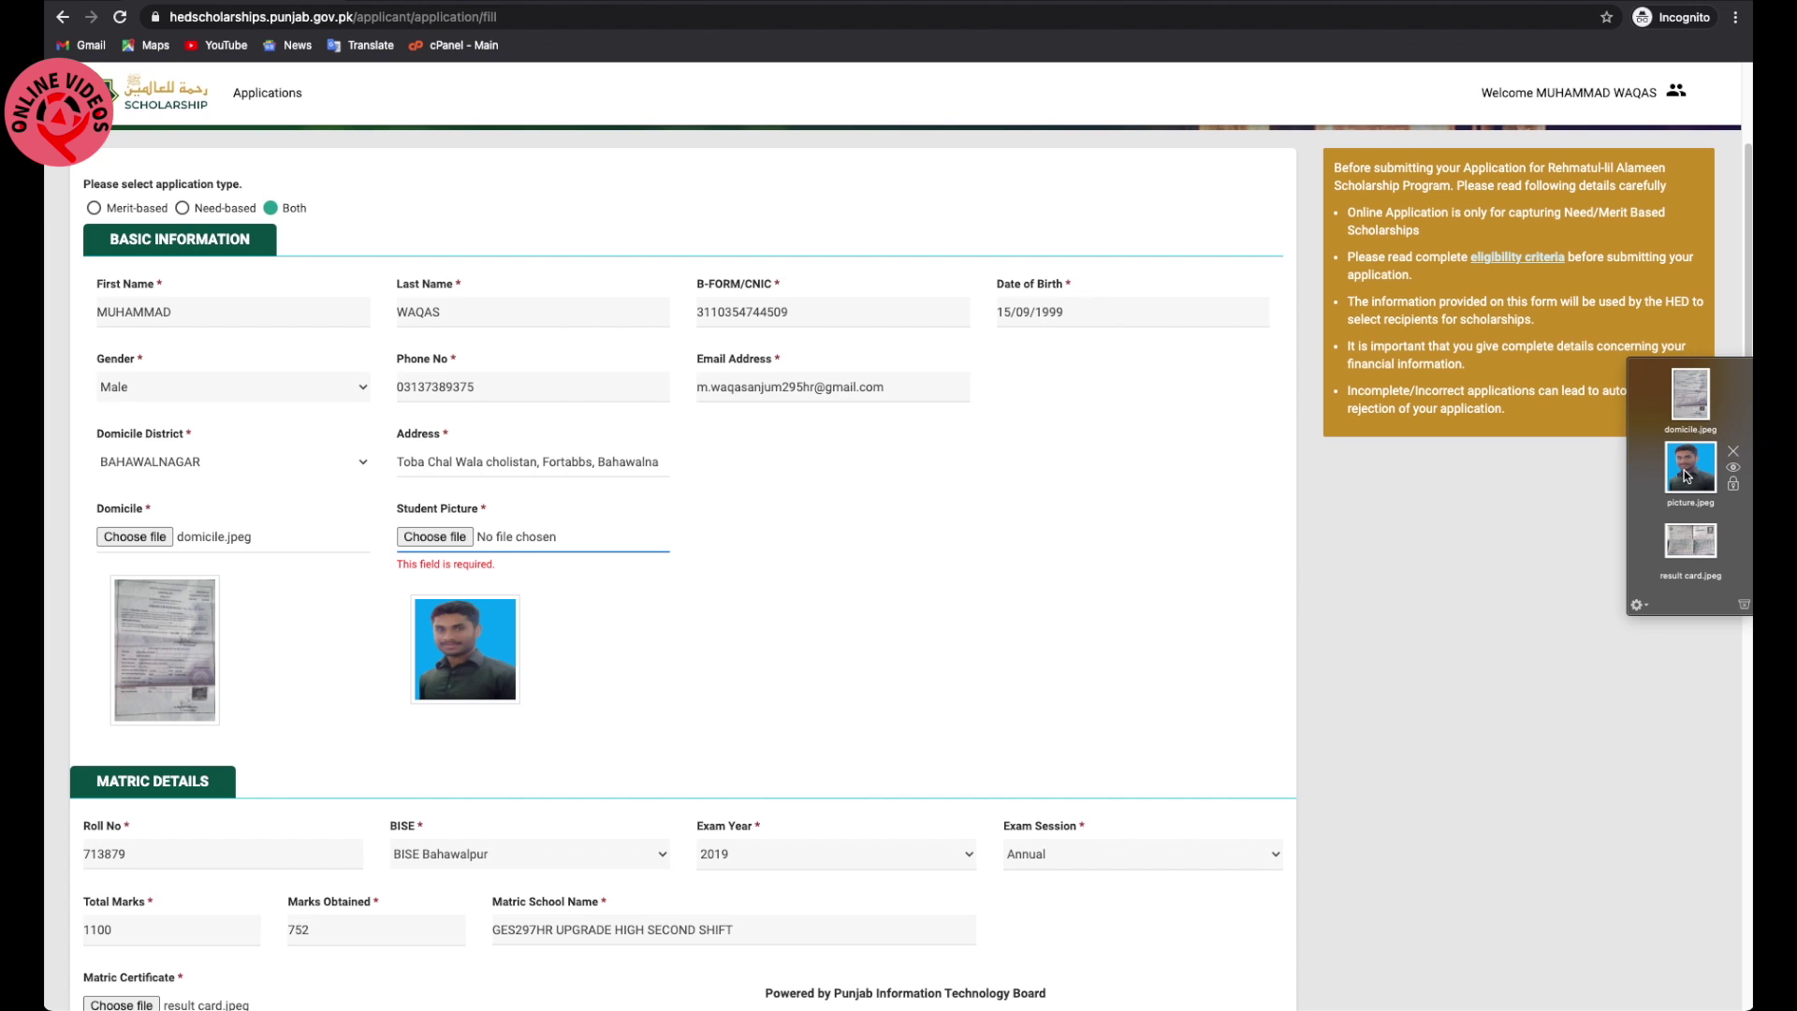
Search for picture.jpeg in the file dialog and attach it under Student Picture
drag(1685, 440, 442, 548)
mouse_move(1692, 471)
drag(1691, 471, 456, 547)
click(454, 546)
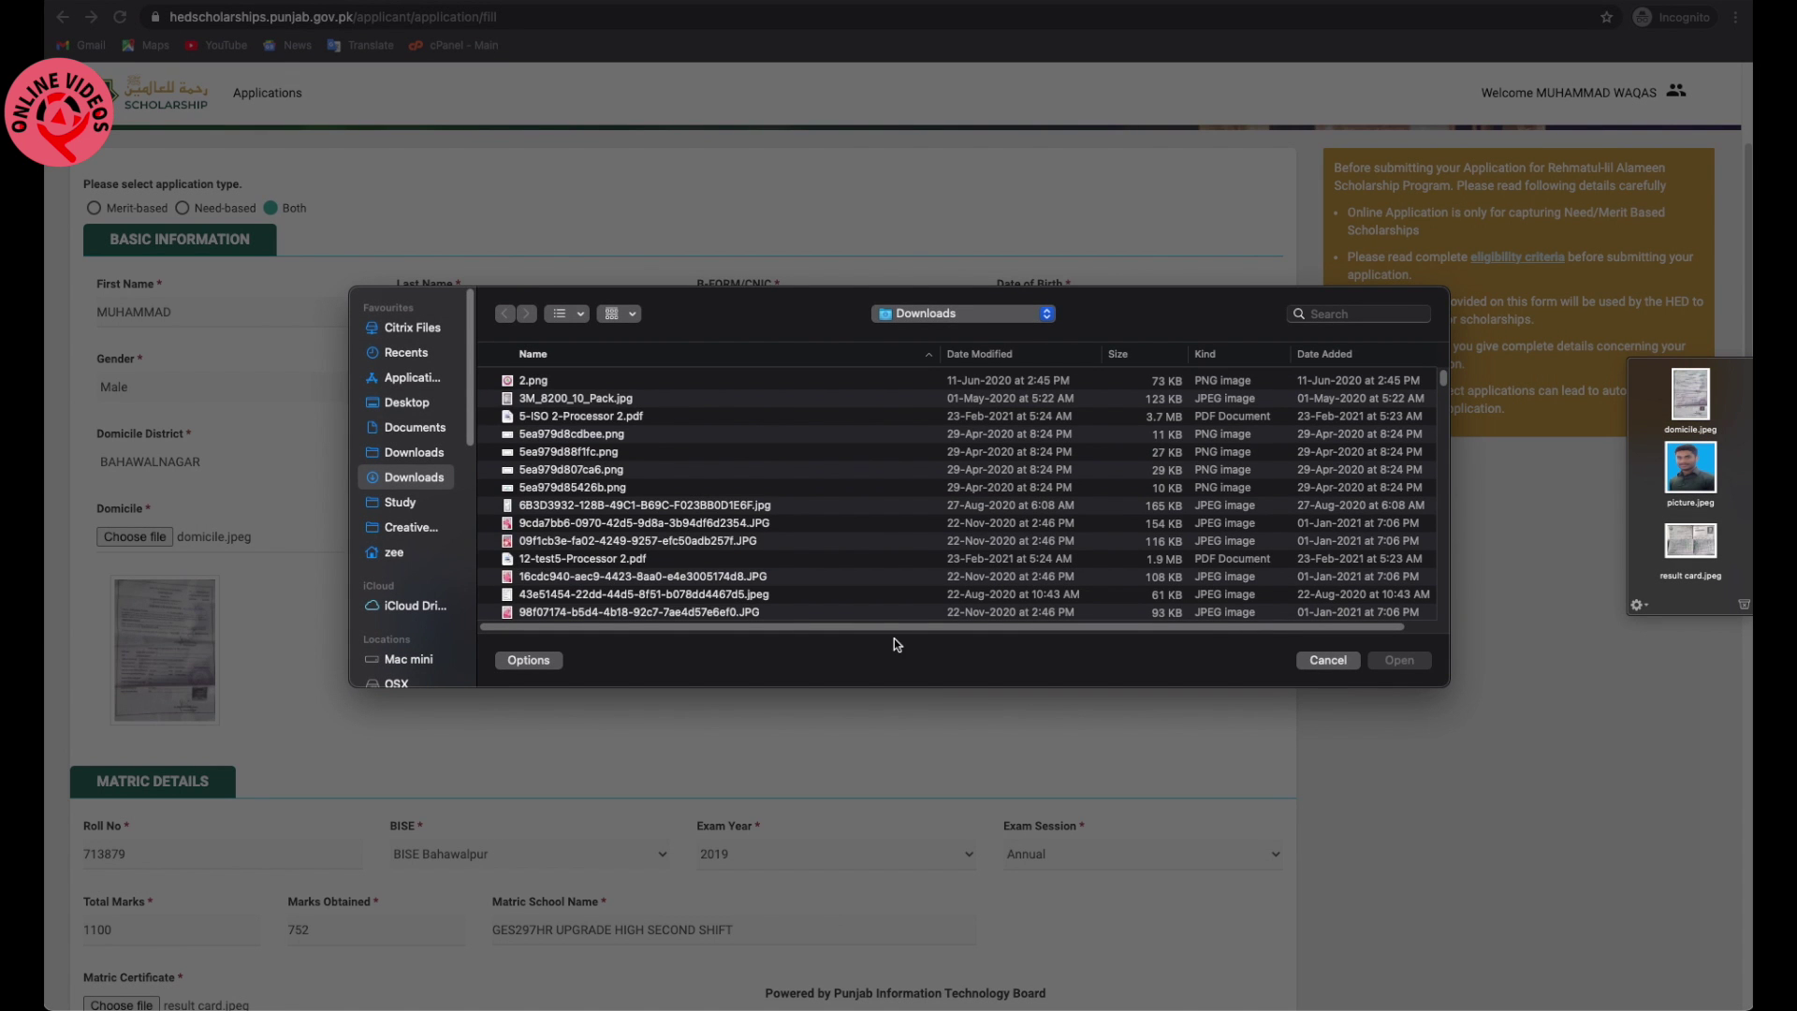
text(picture.jpeg)
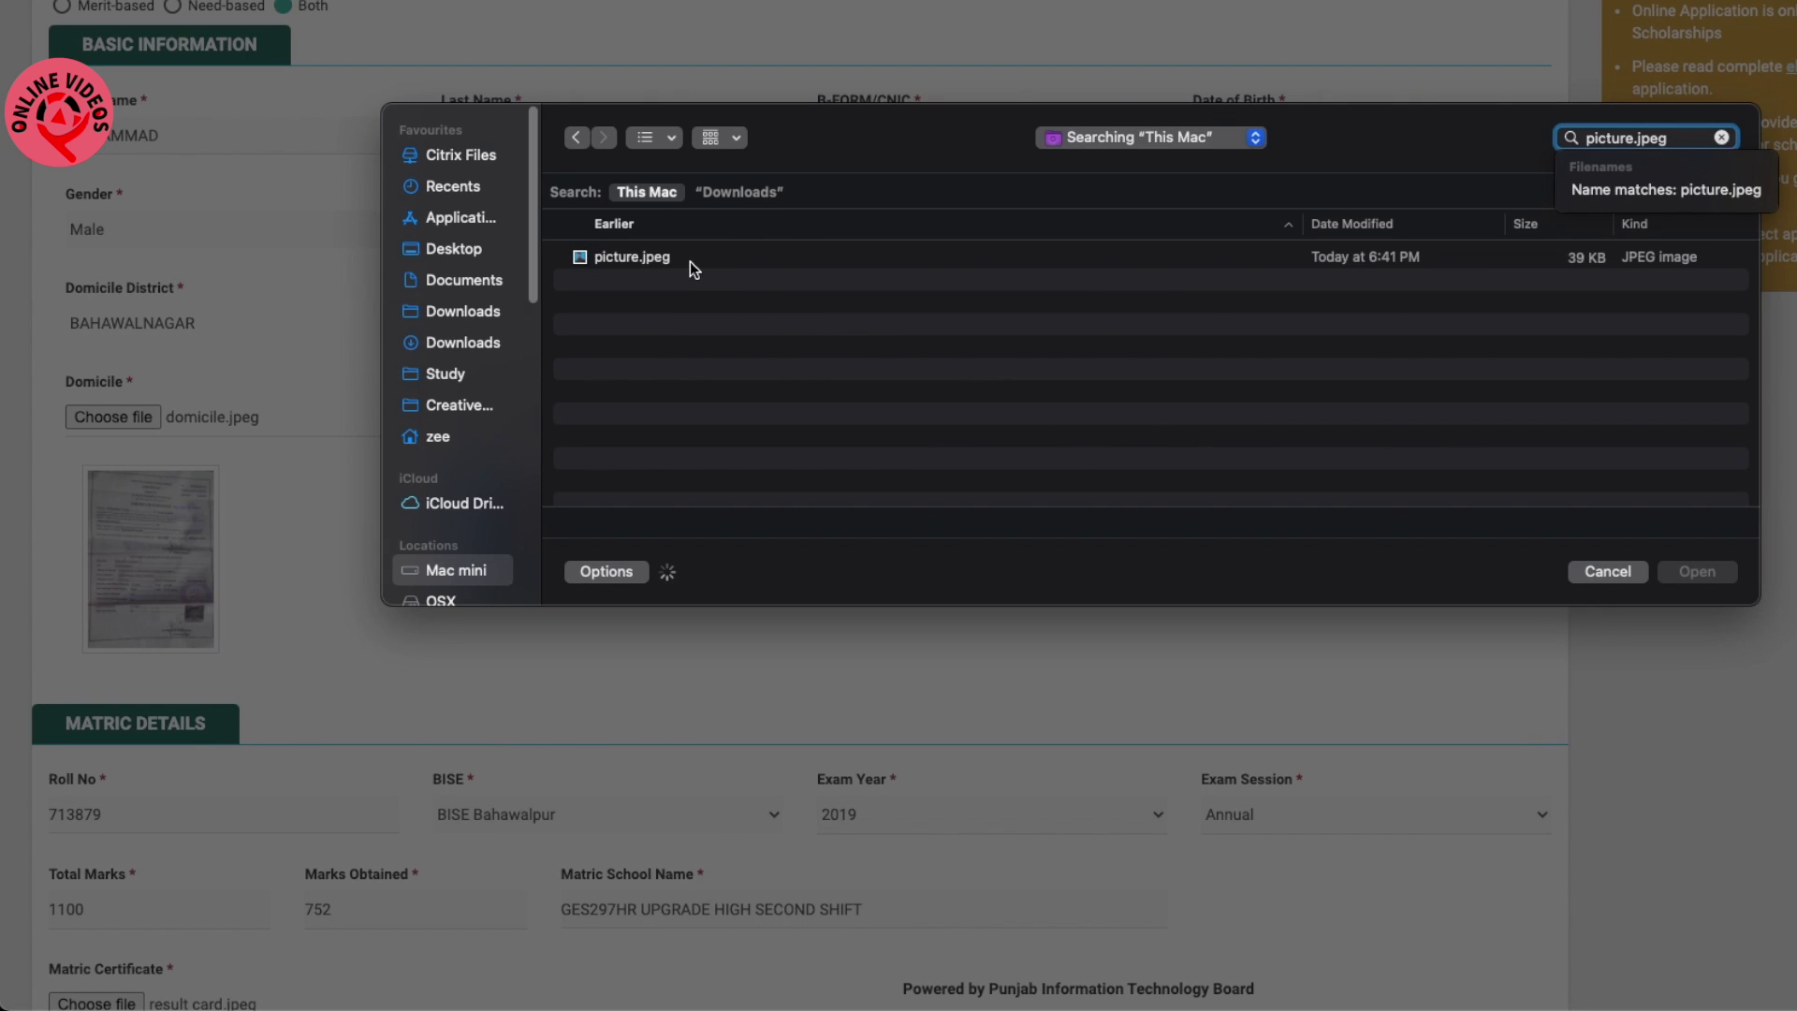
click(689, 261)
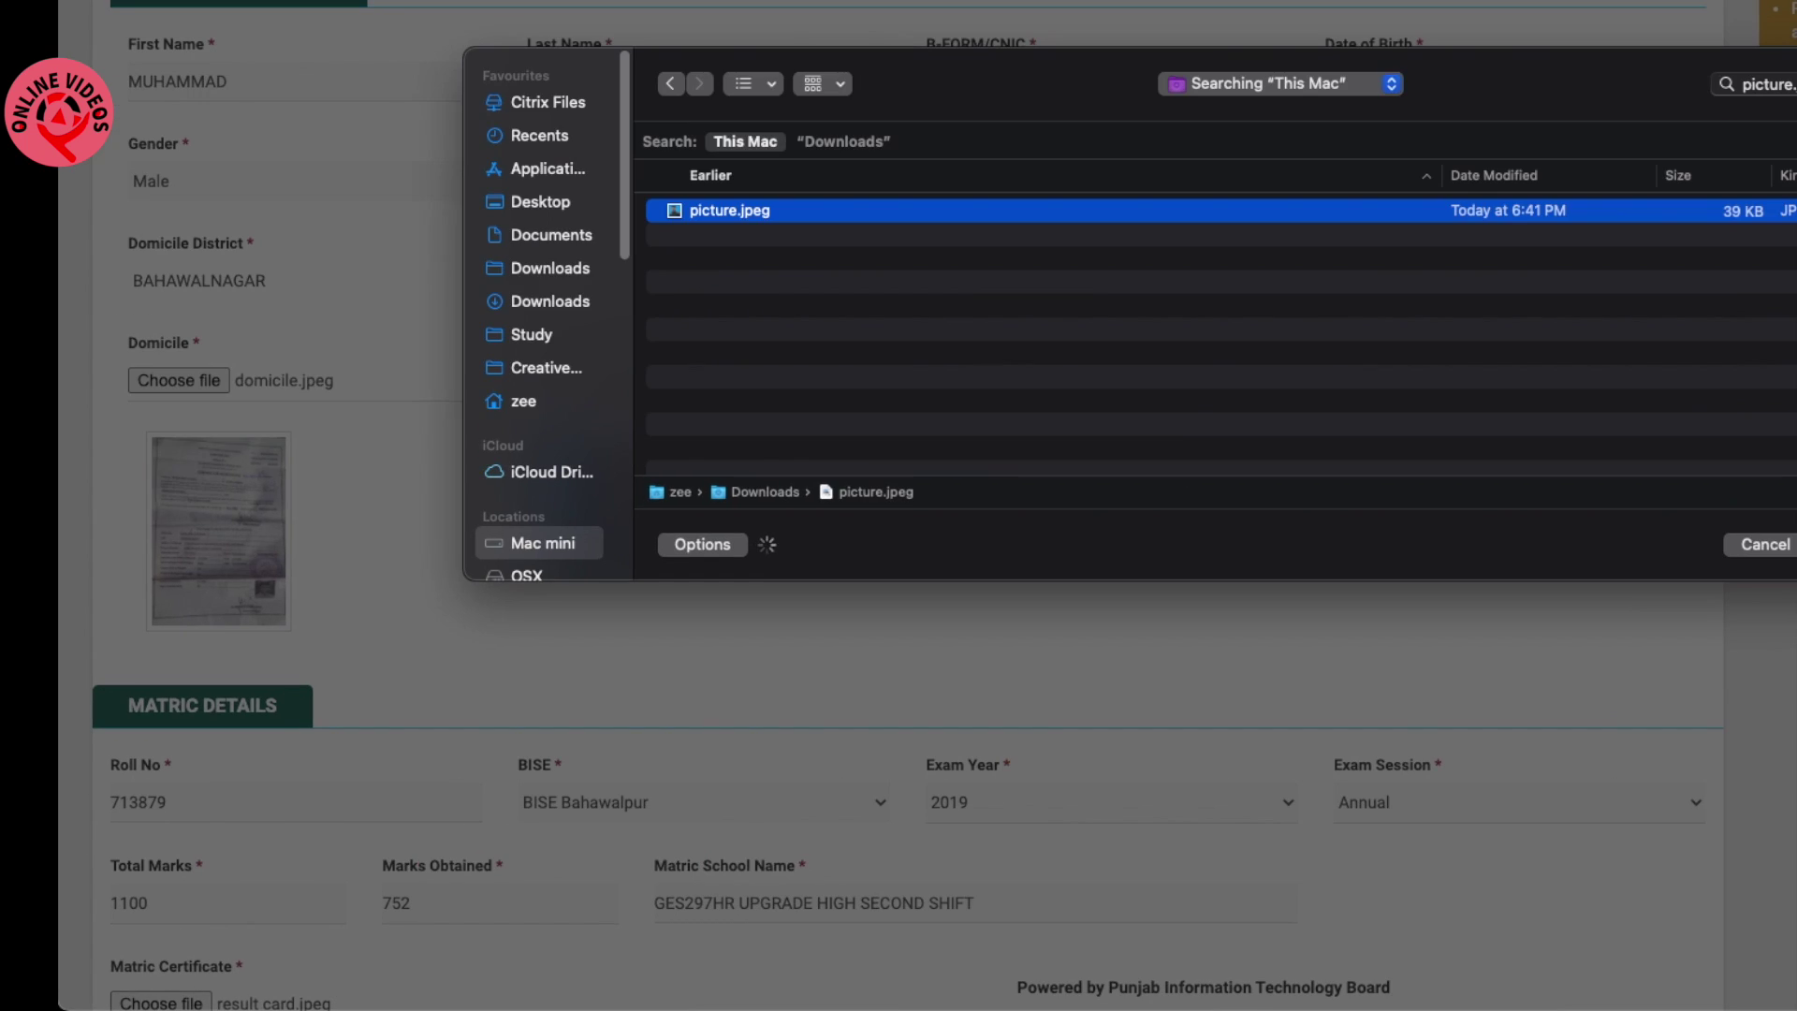
click(1672, 575)
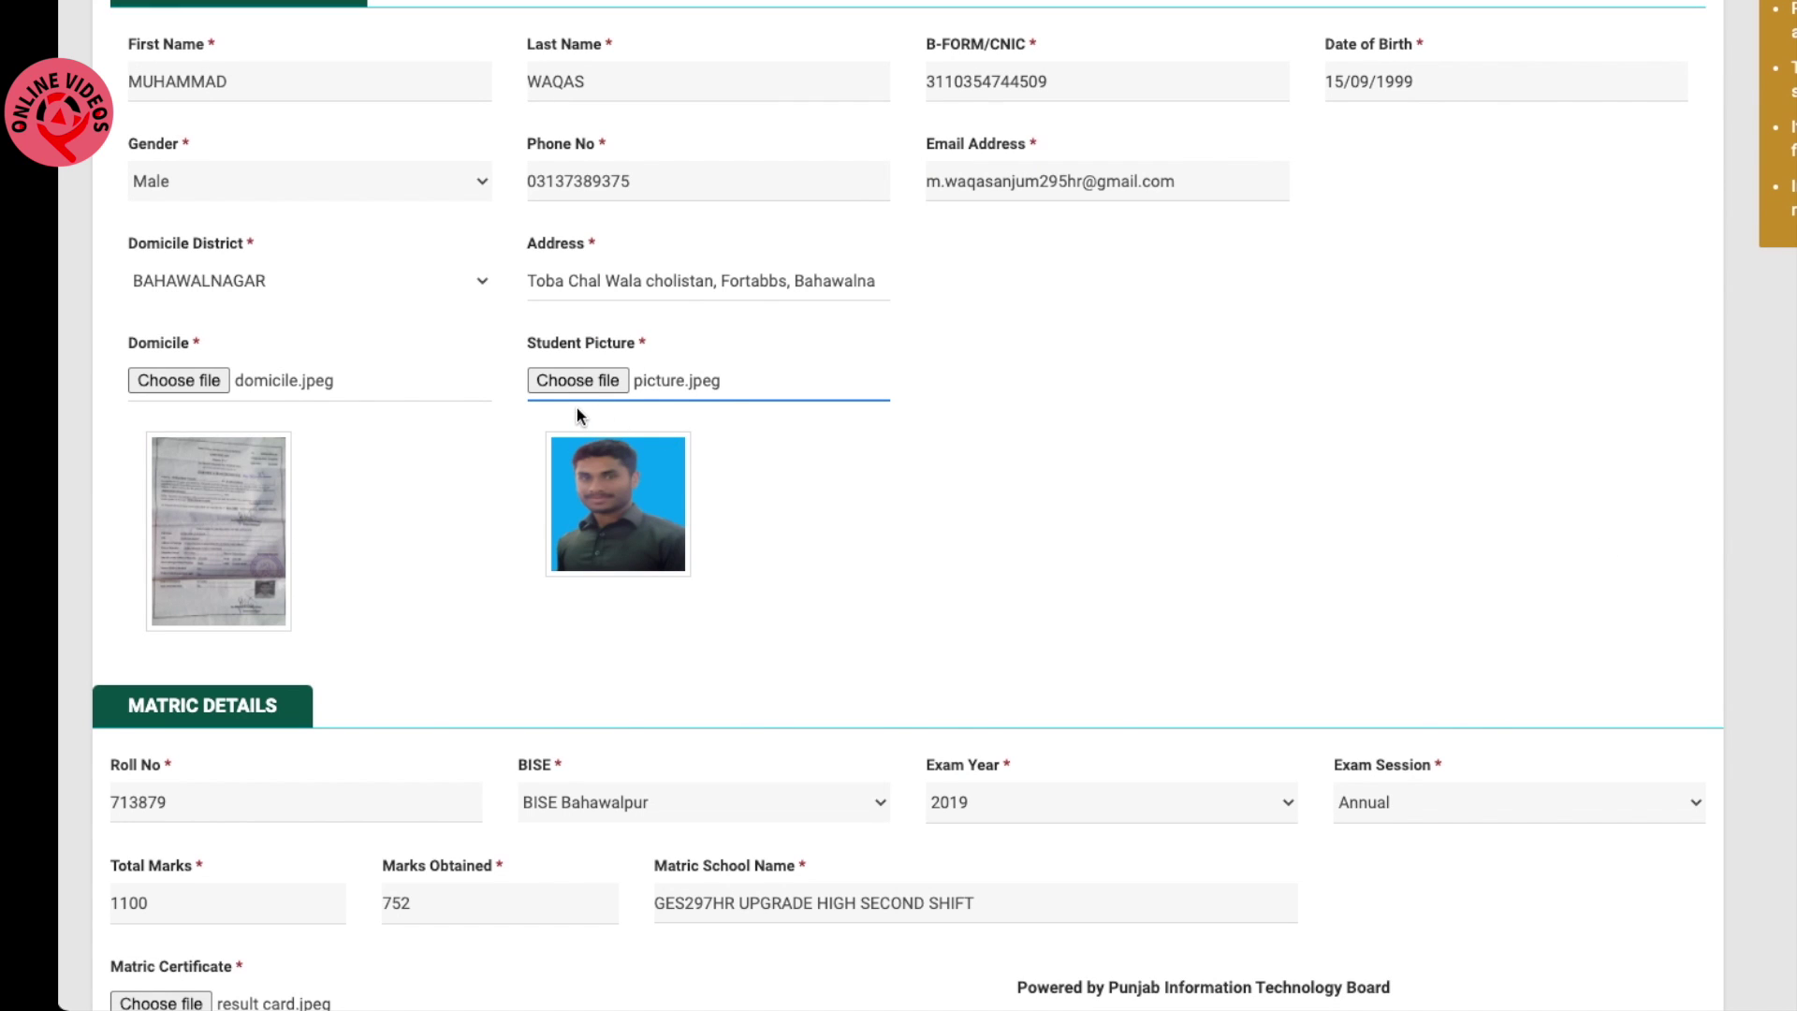
Scroll through the completed form to check it, then submit to bring up the Confirm! dialog
scroll(1067, 483, down, 15)
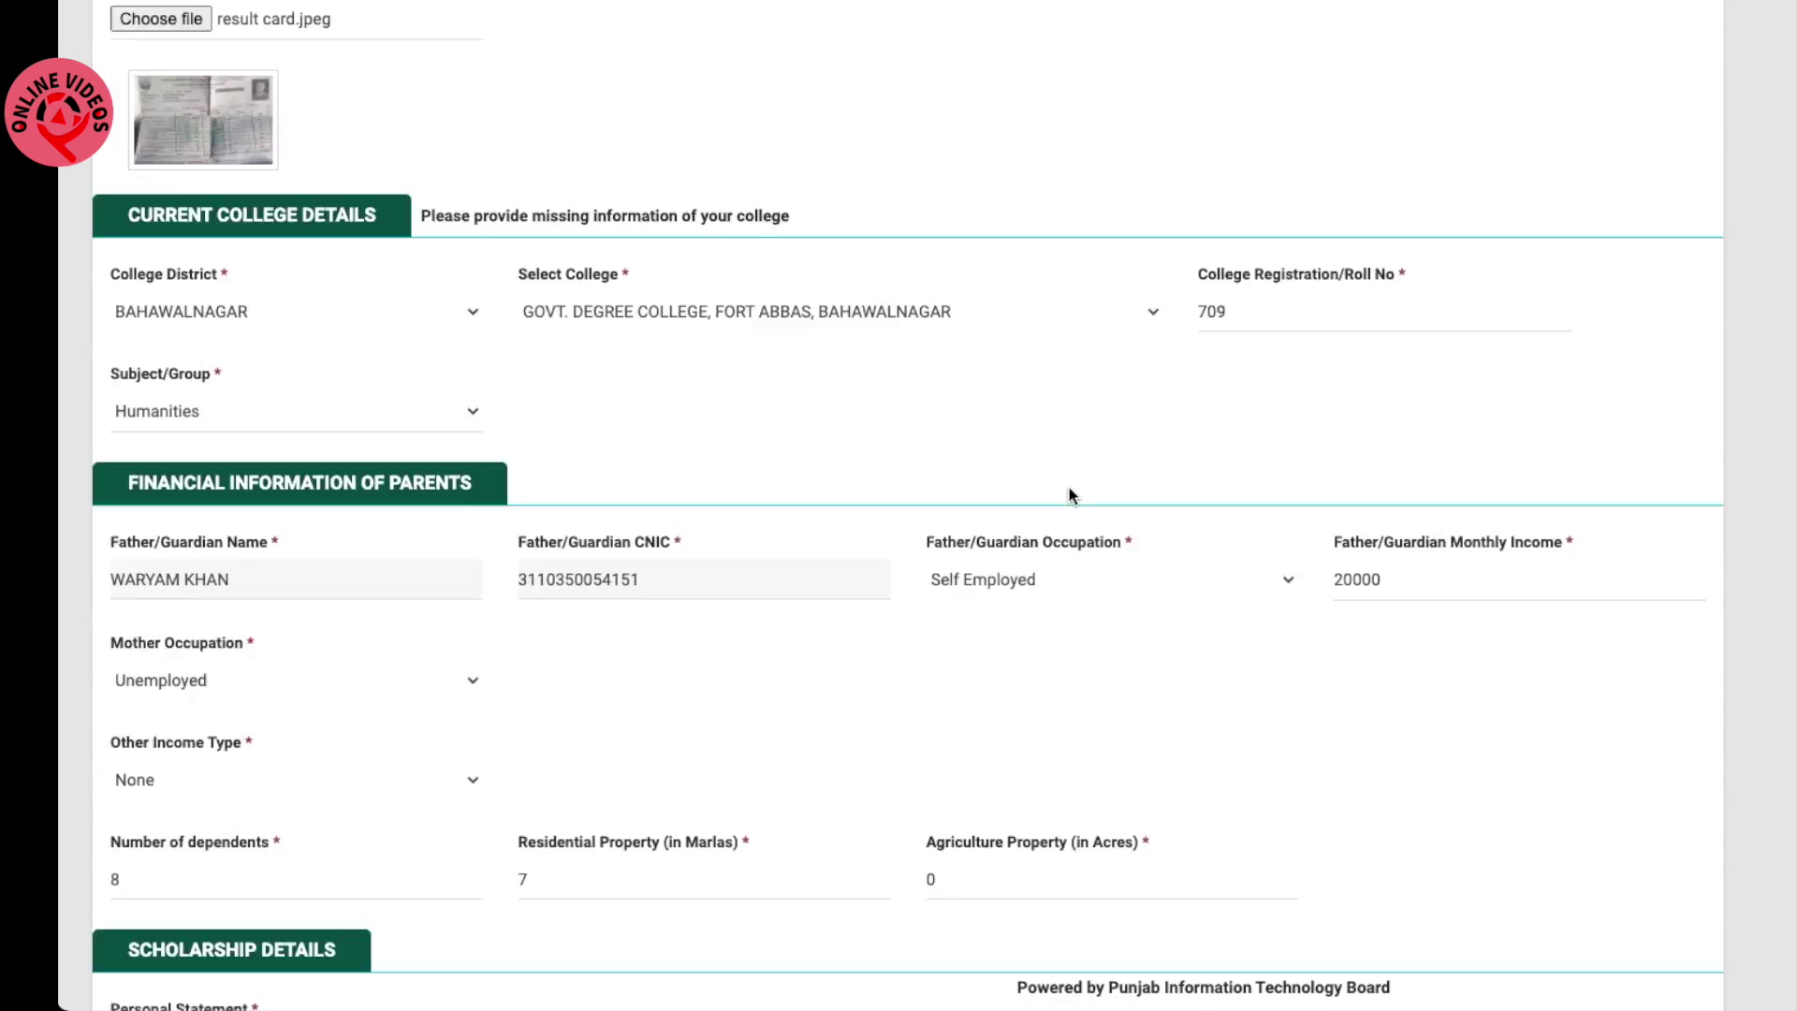
scroll(1076, 496, up, 4)
scroll(1077, 500, up, 10)
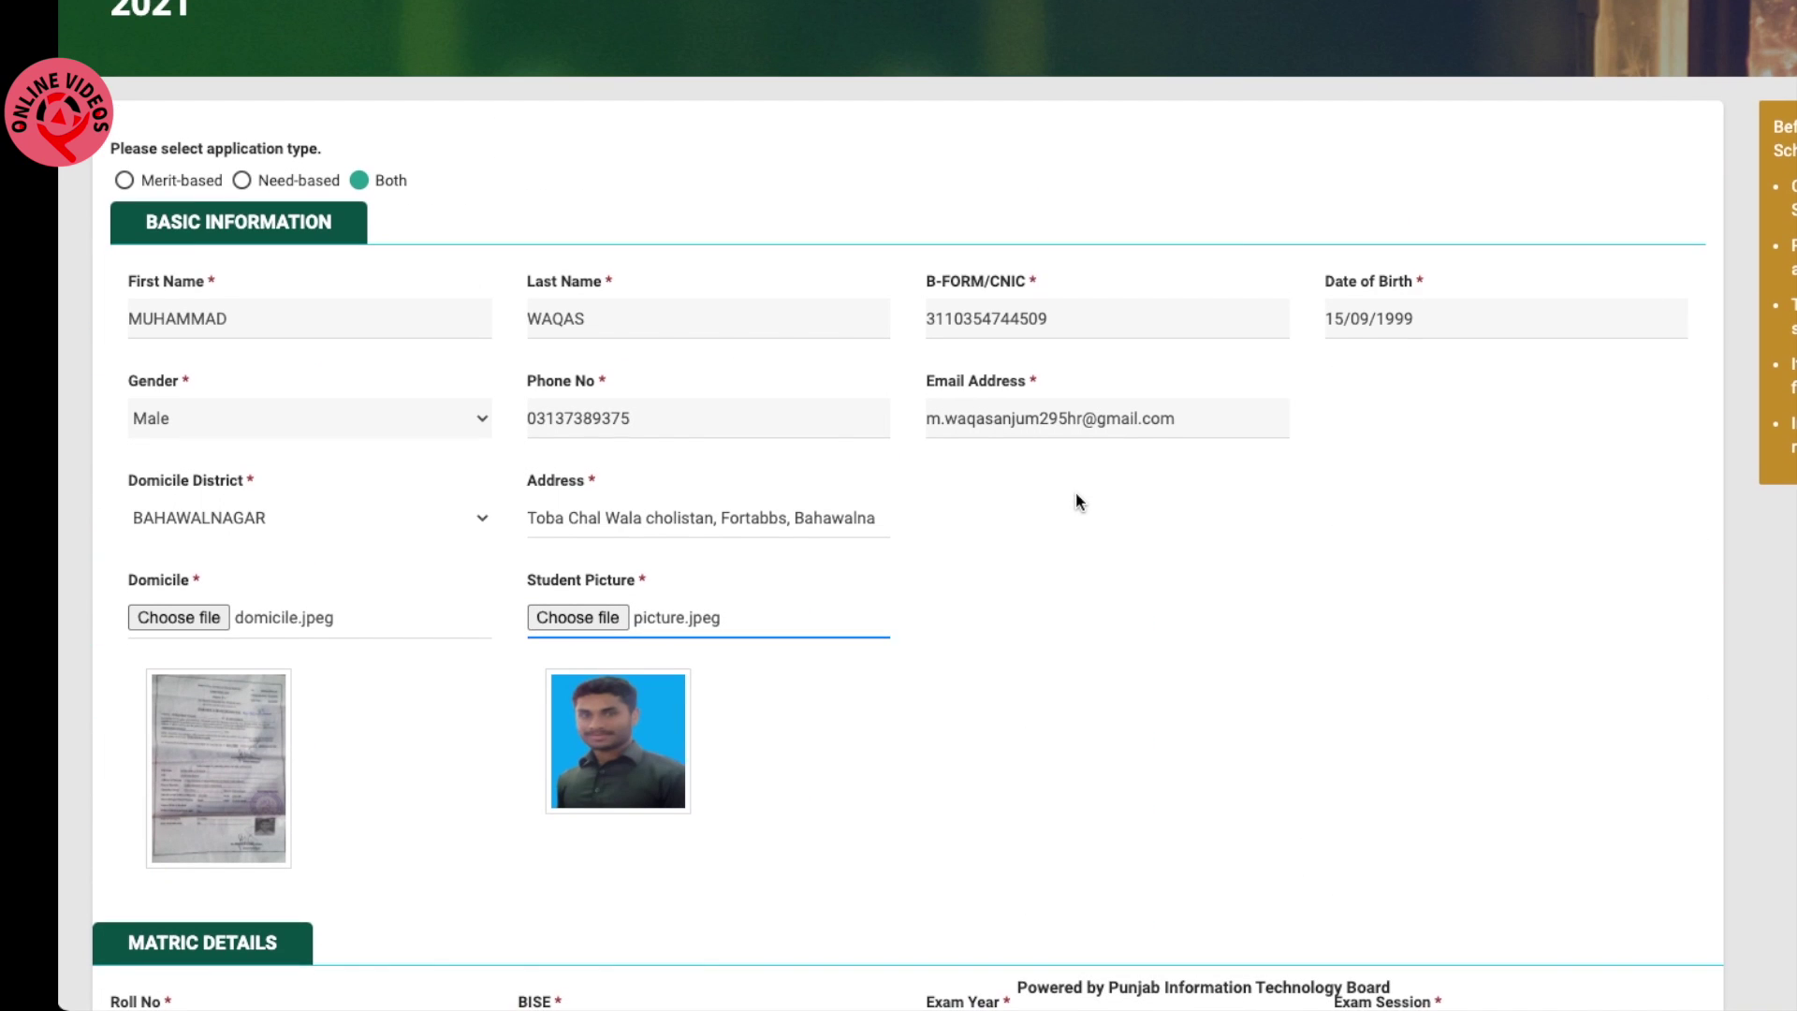
scroll(1077, 501, down, 10)
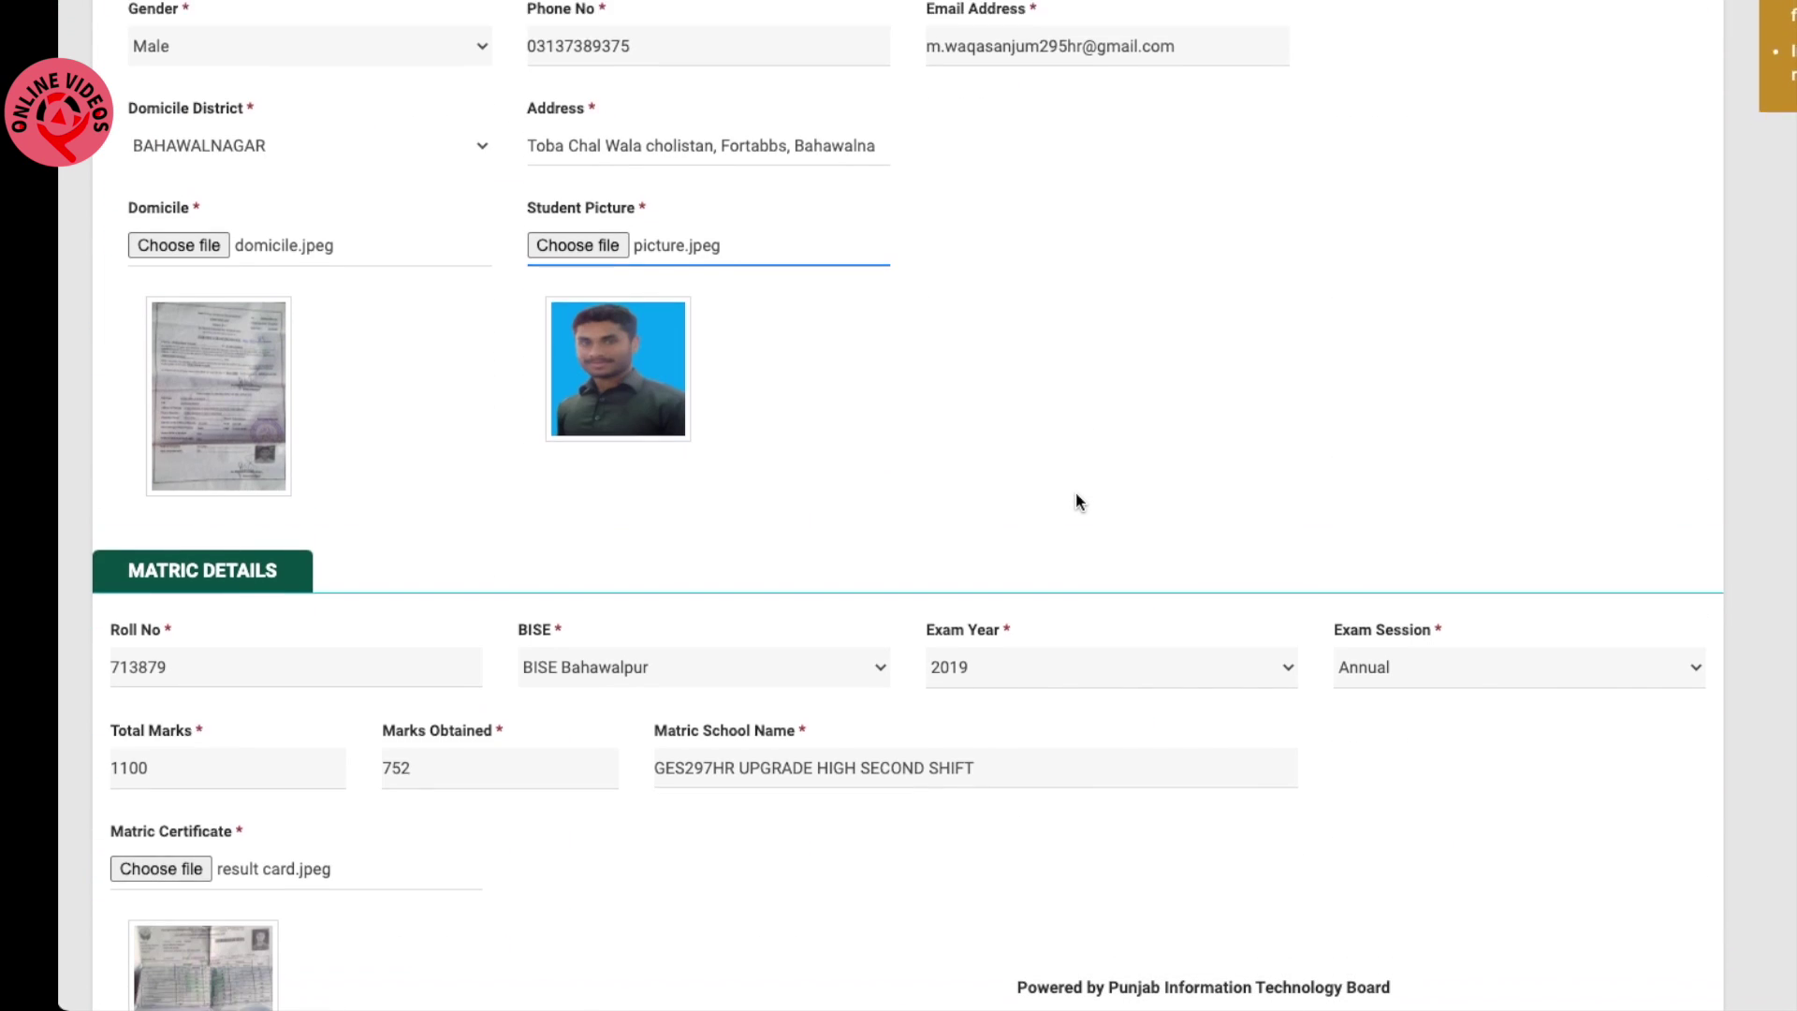
scroll(1077, 501, up, 6)
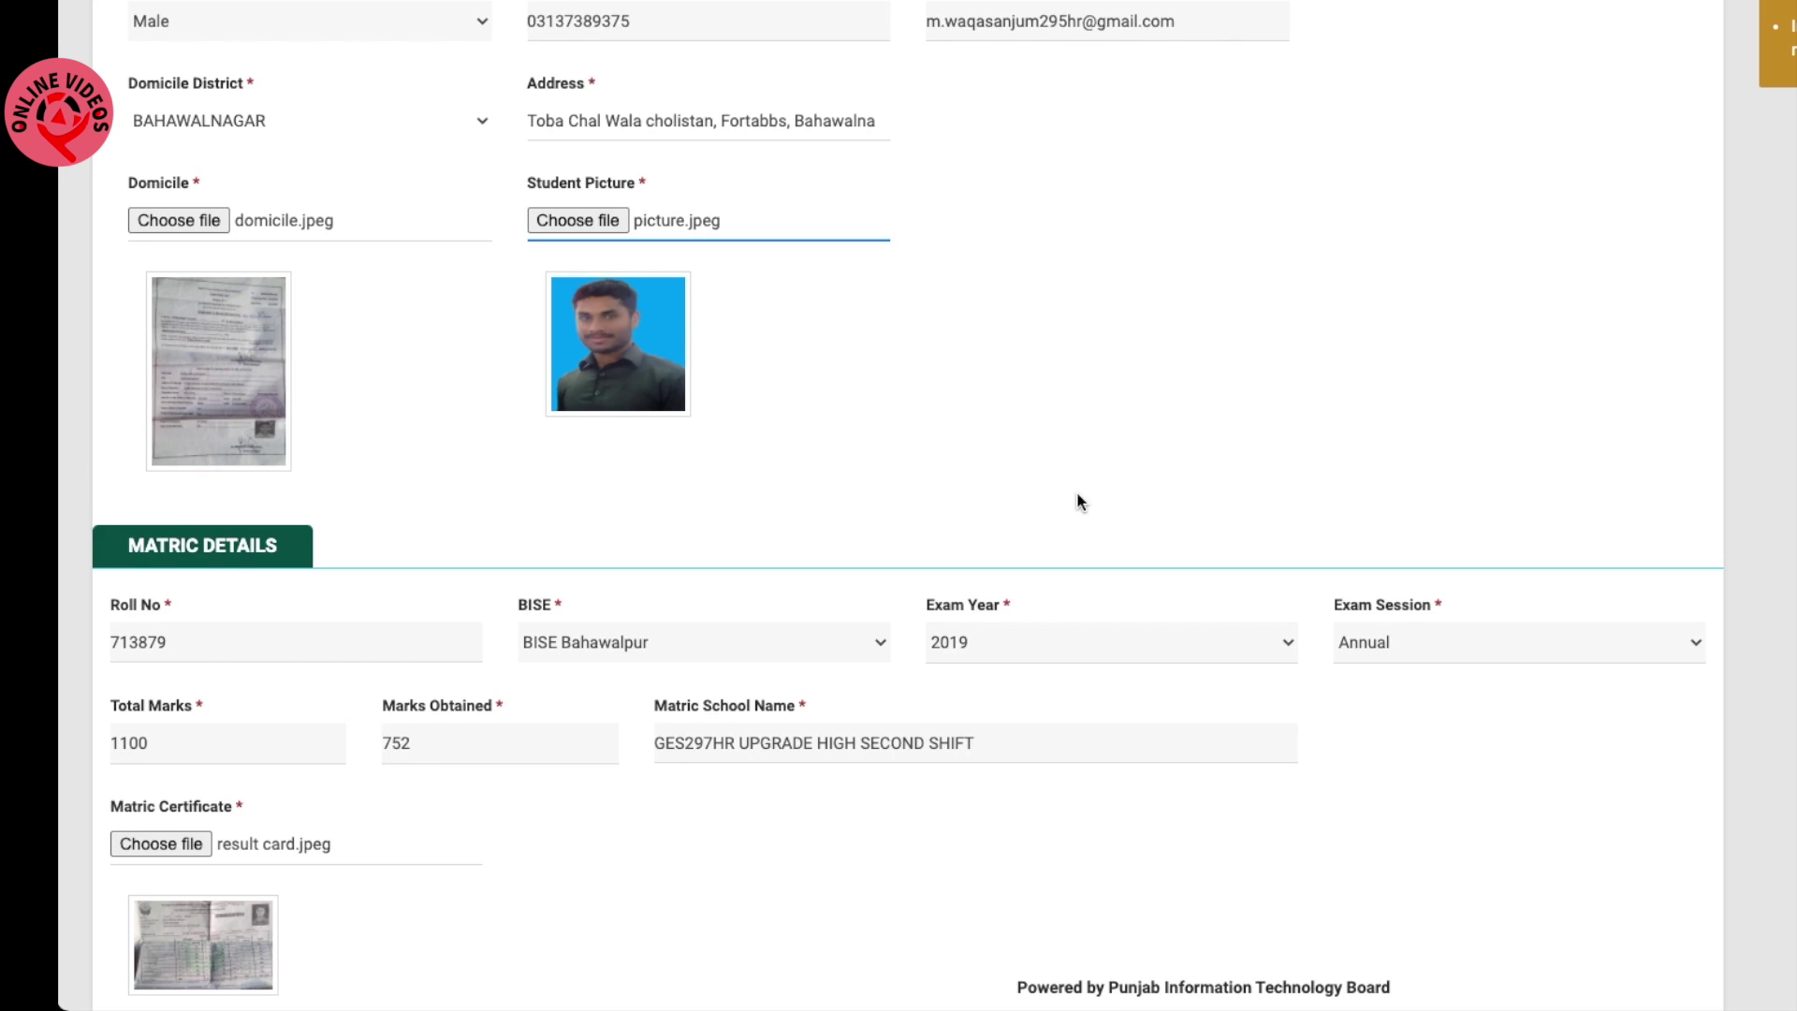
scroll(1079, 501, down, 7)
scroll(1082, 496, up, 6)
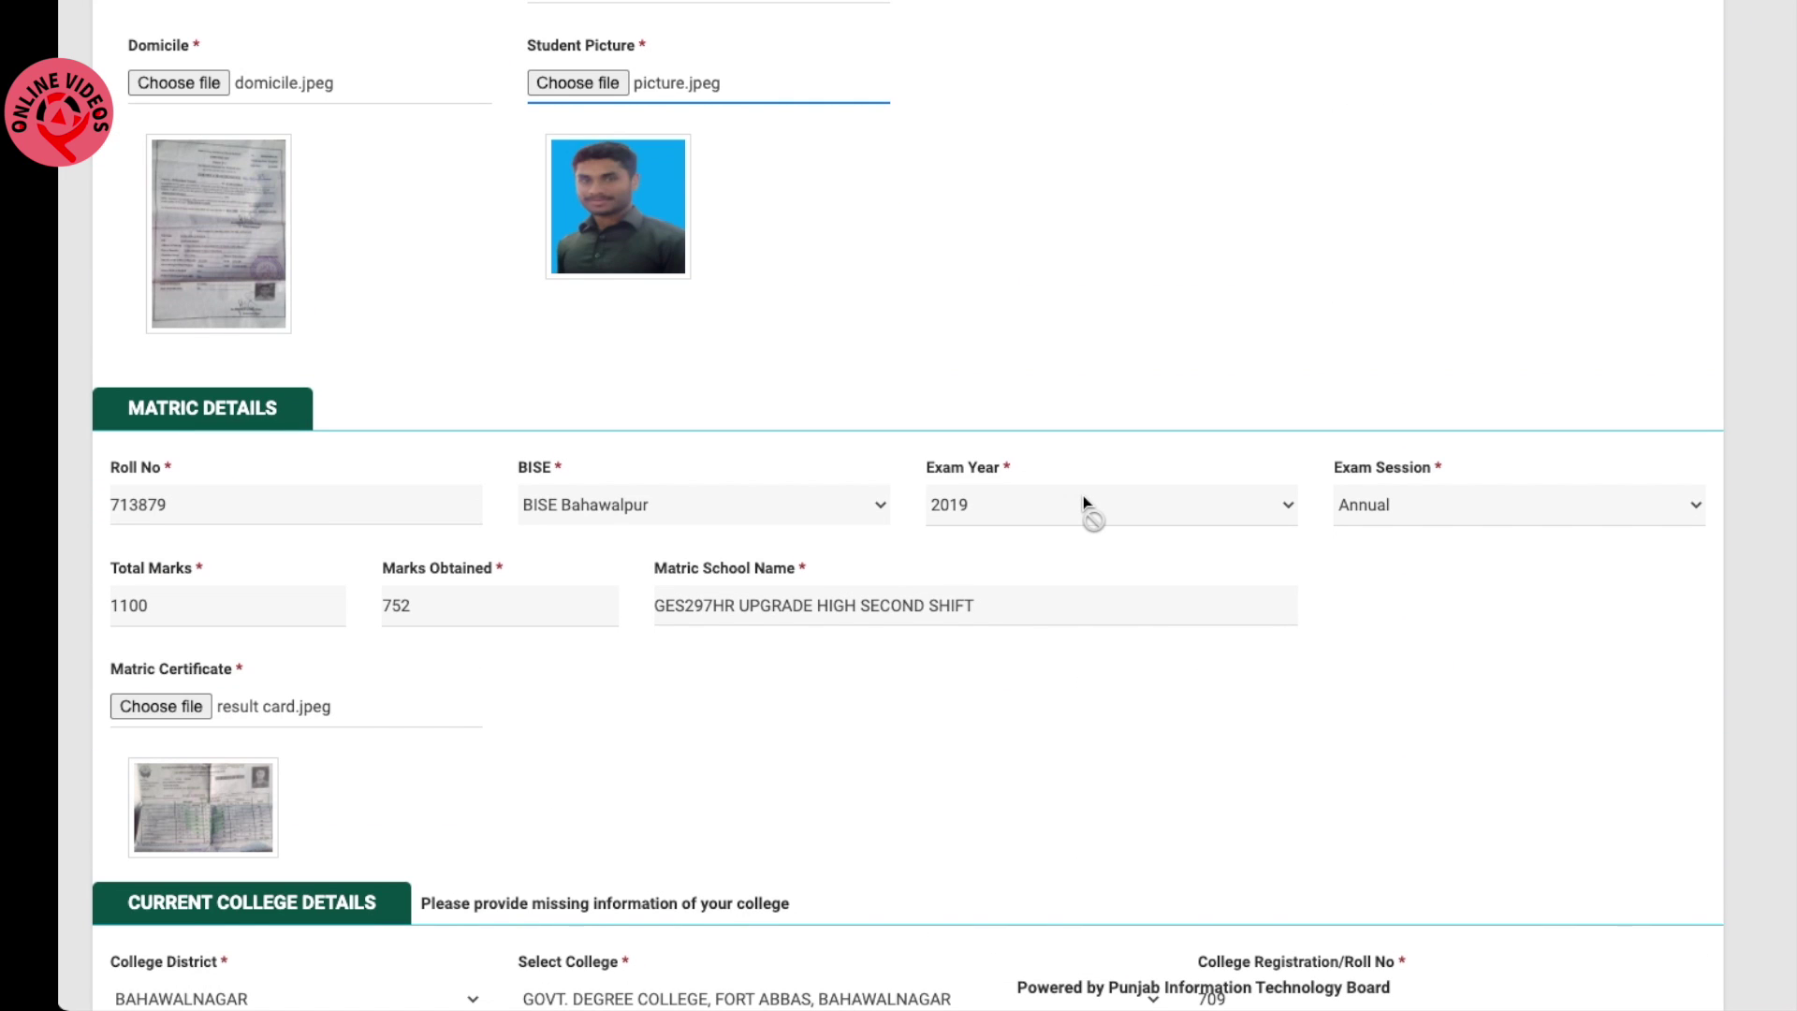
scroll(1082, 497, down, 1)
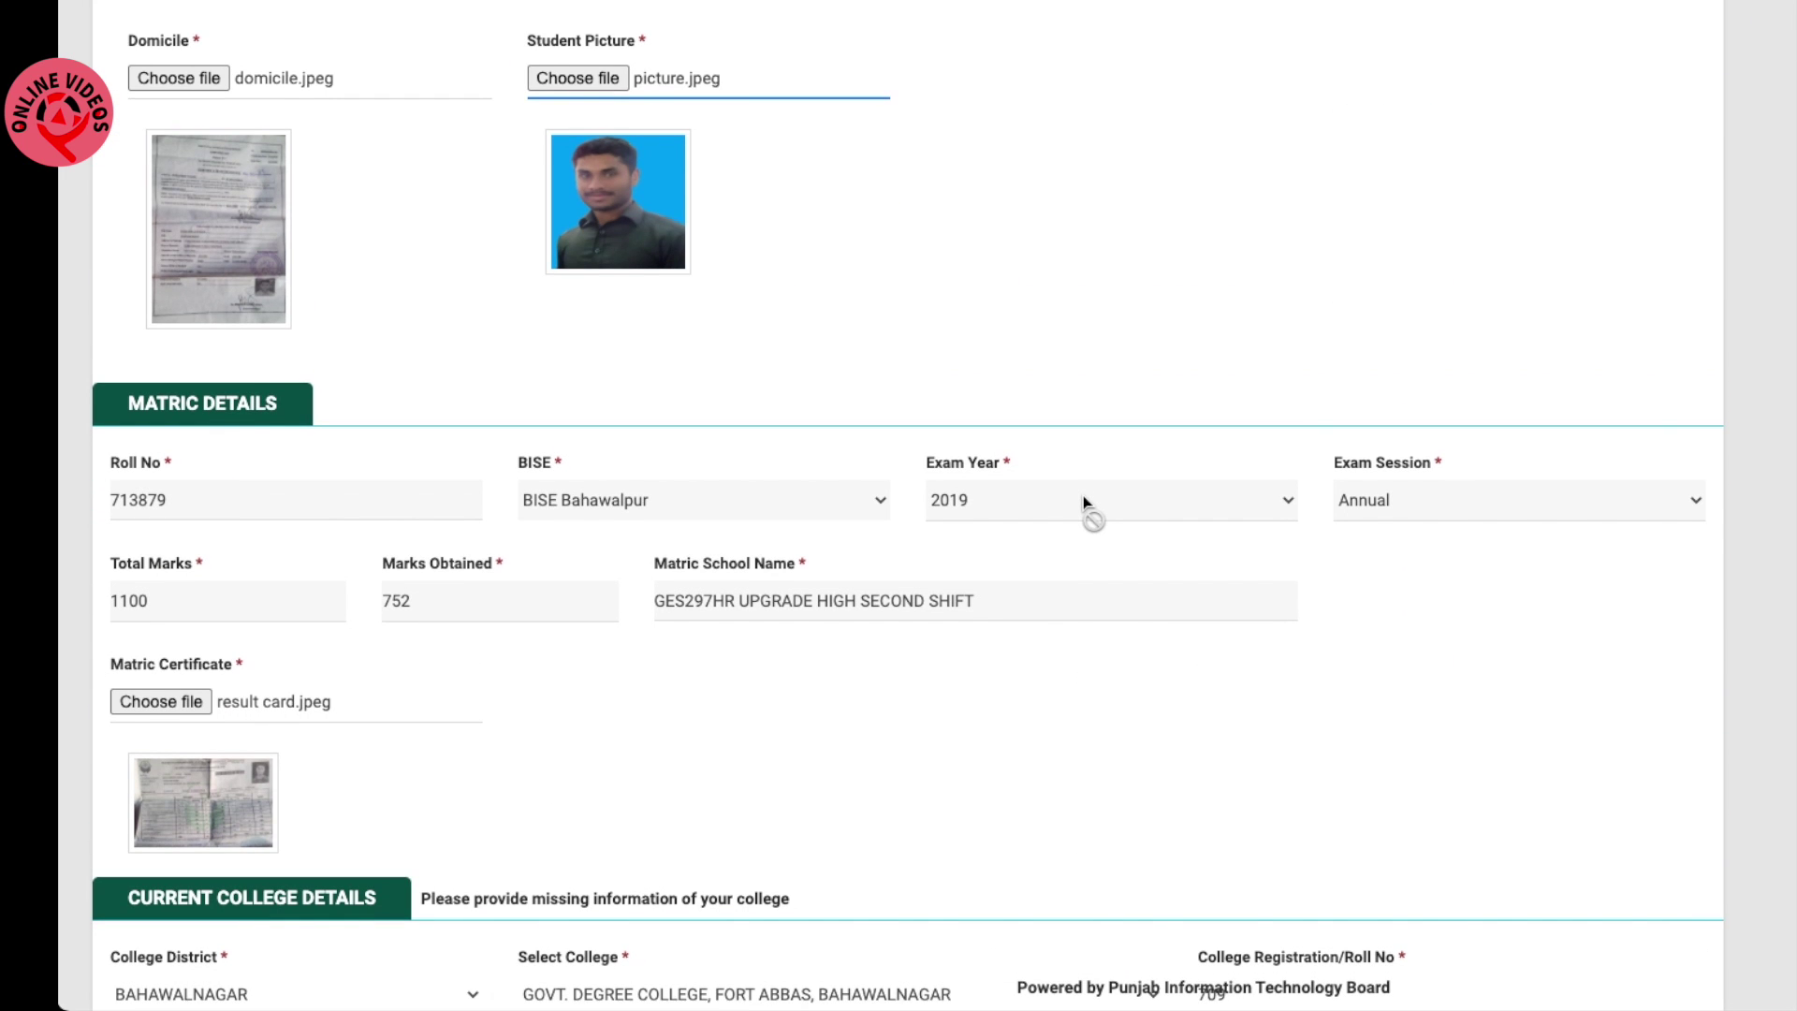
scroll(1082, 497, down, 10)
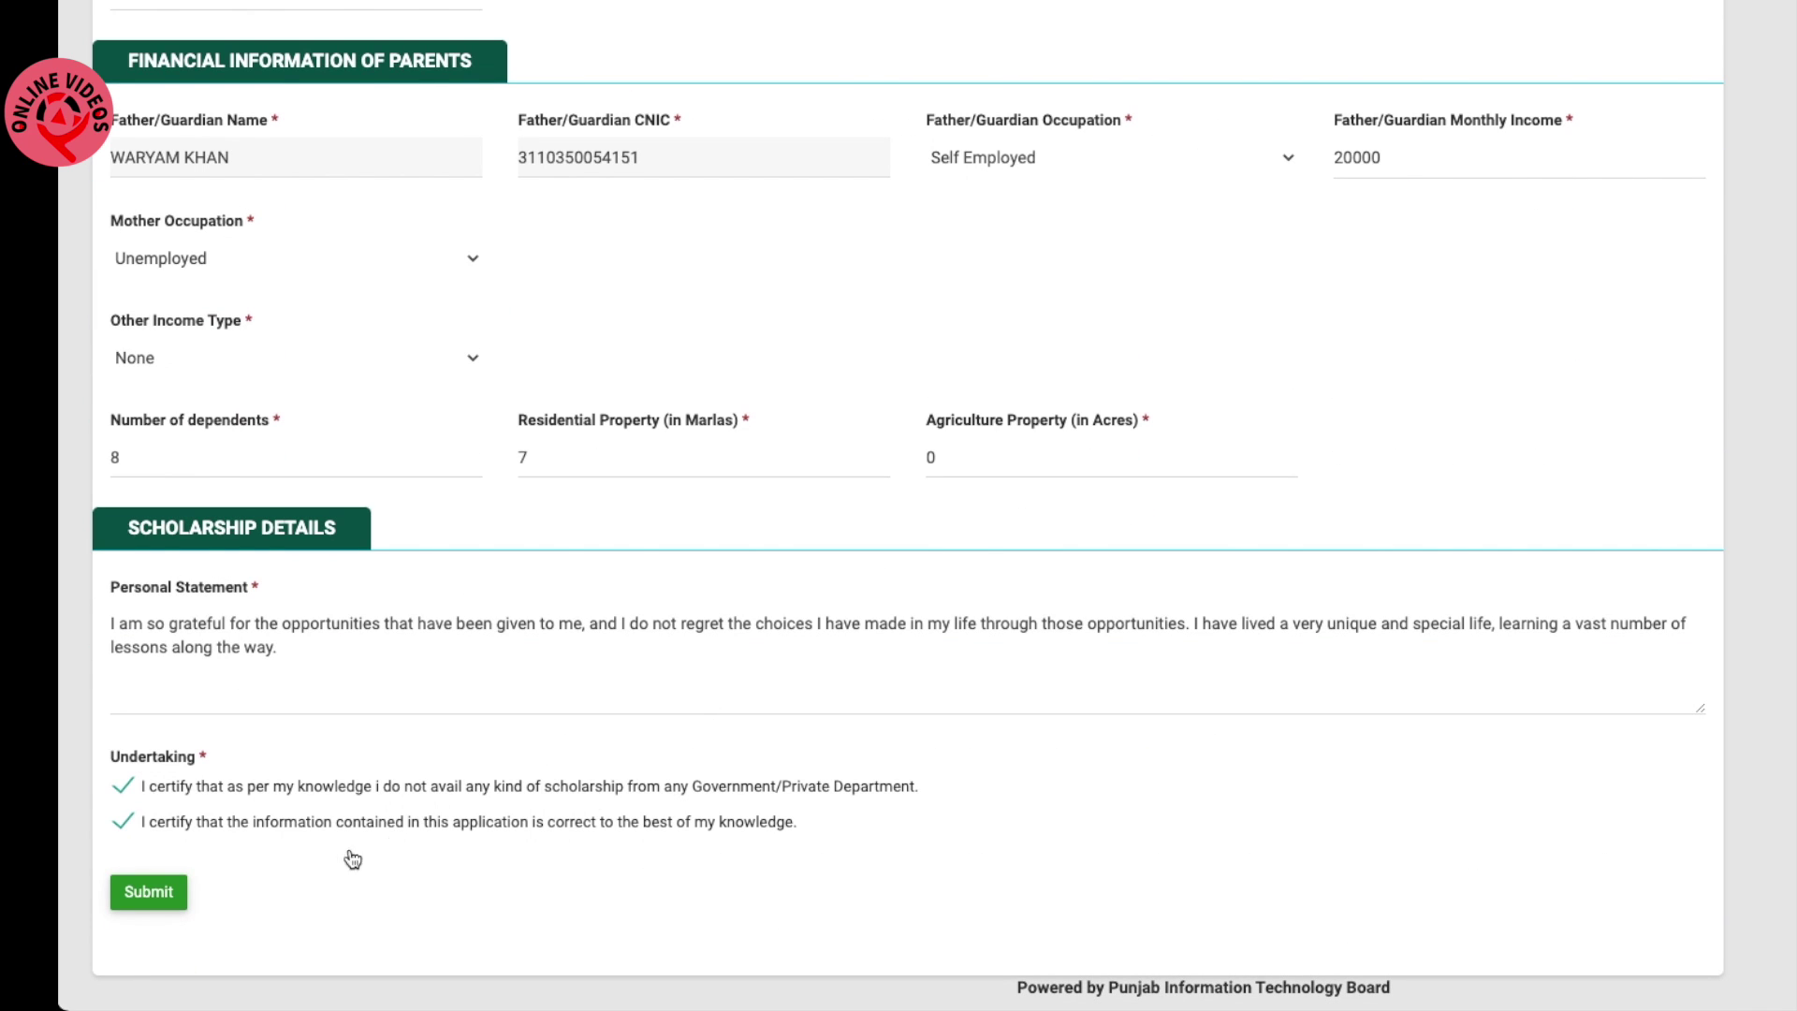
click(148, 897)
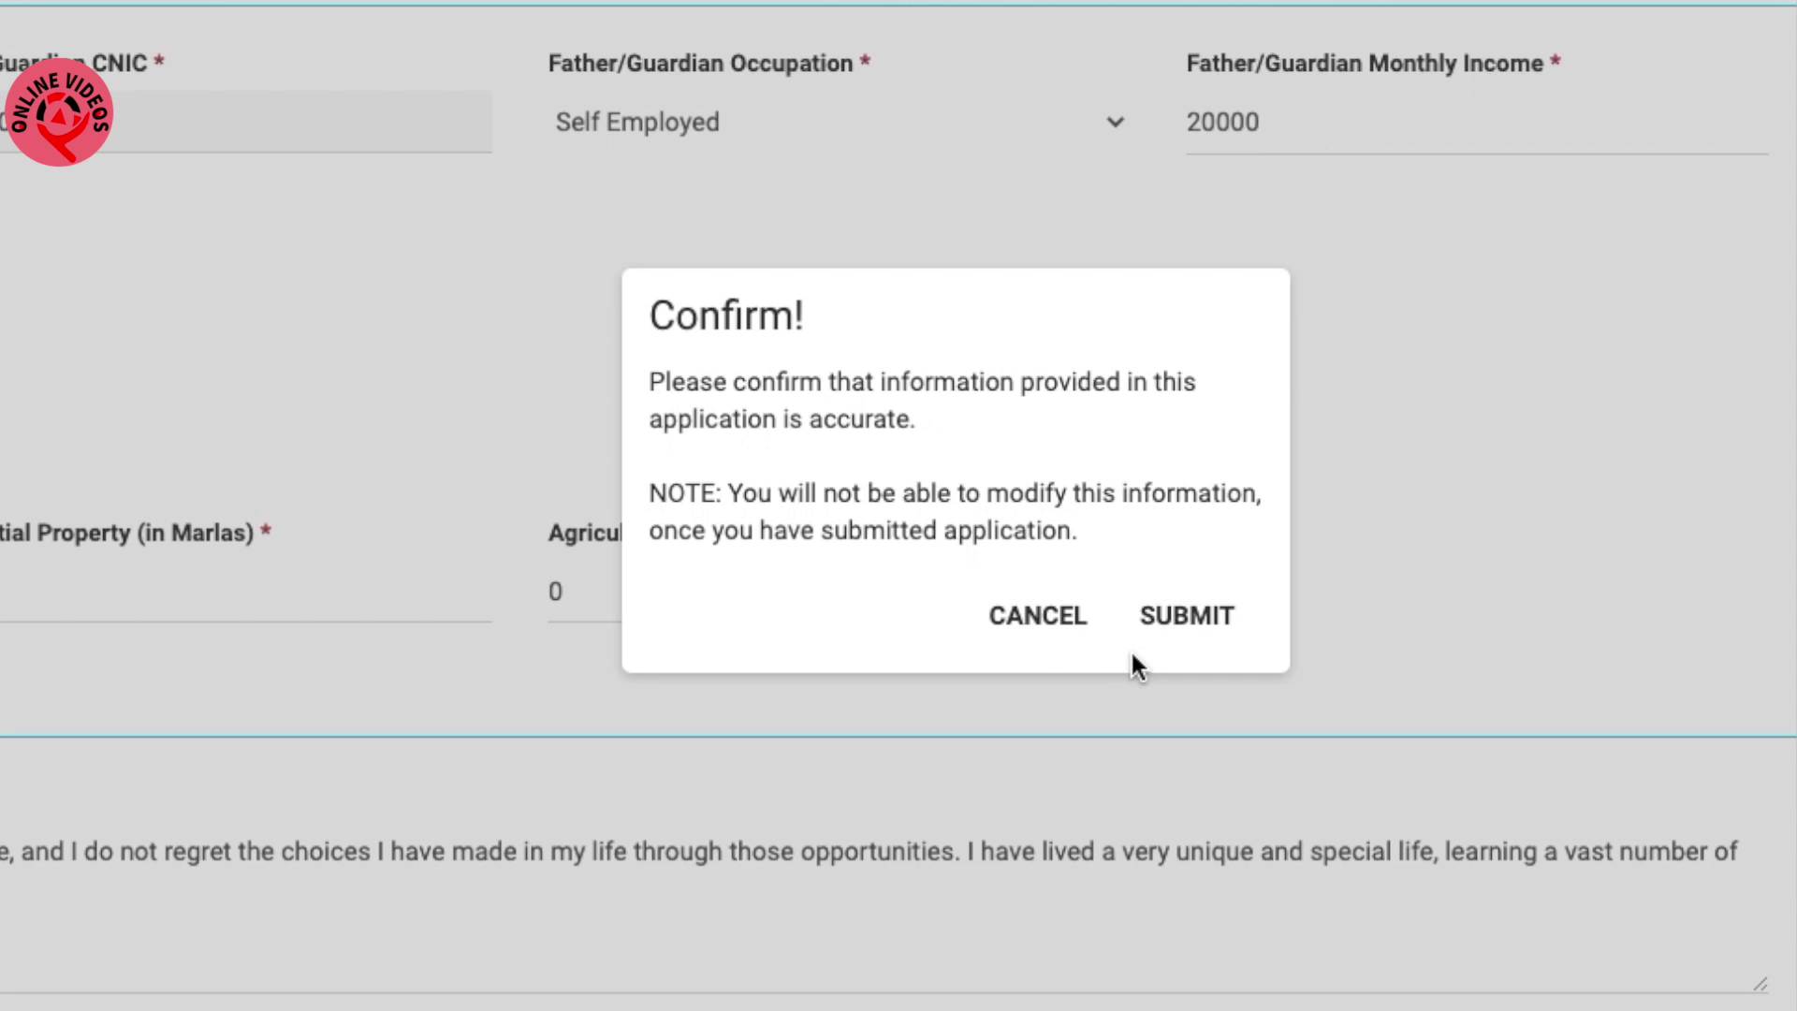
Confirm SUBMIT so the application is listed dated 13 Mar, 2021 as Under Review
click(1189, 618)
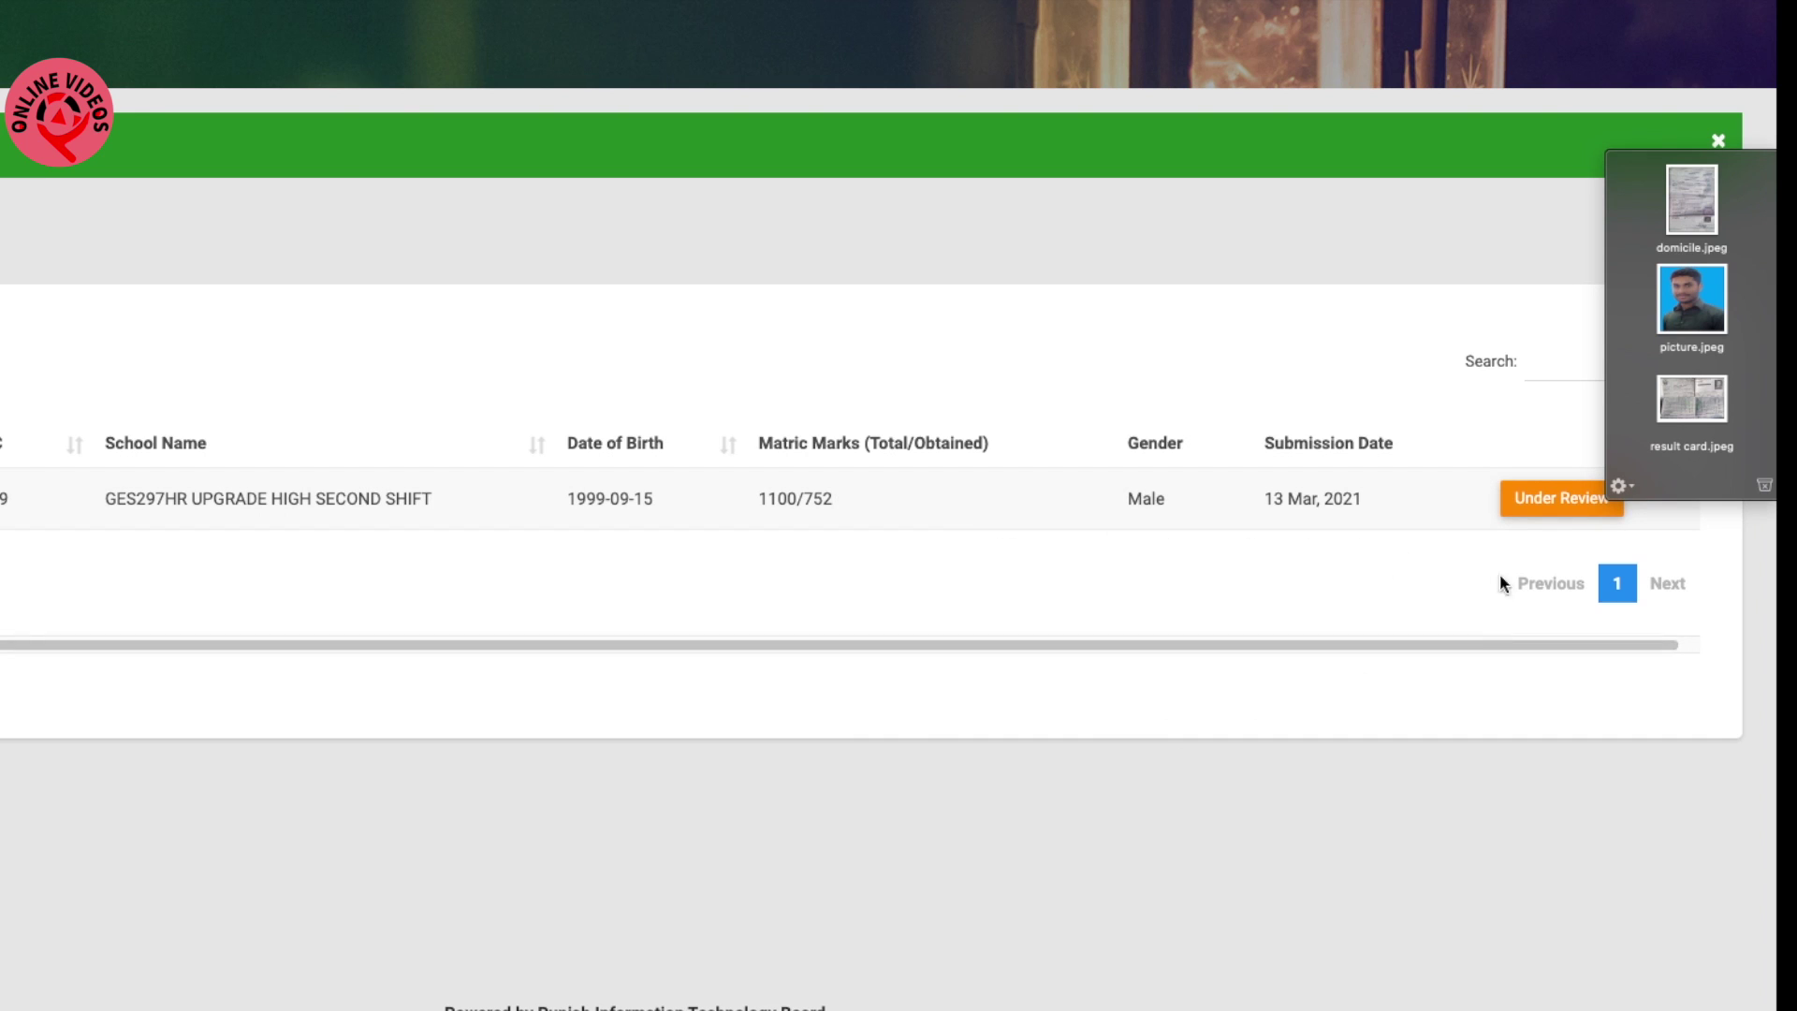
mouse_move(1764, 210)
click(1751, 179)
click(1713, 89)
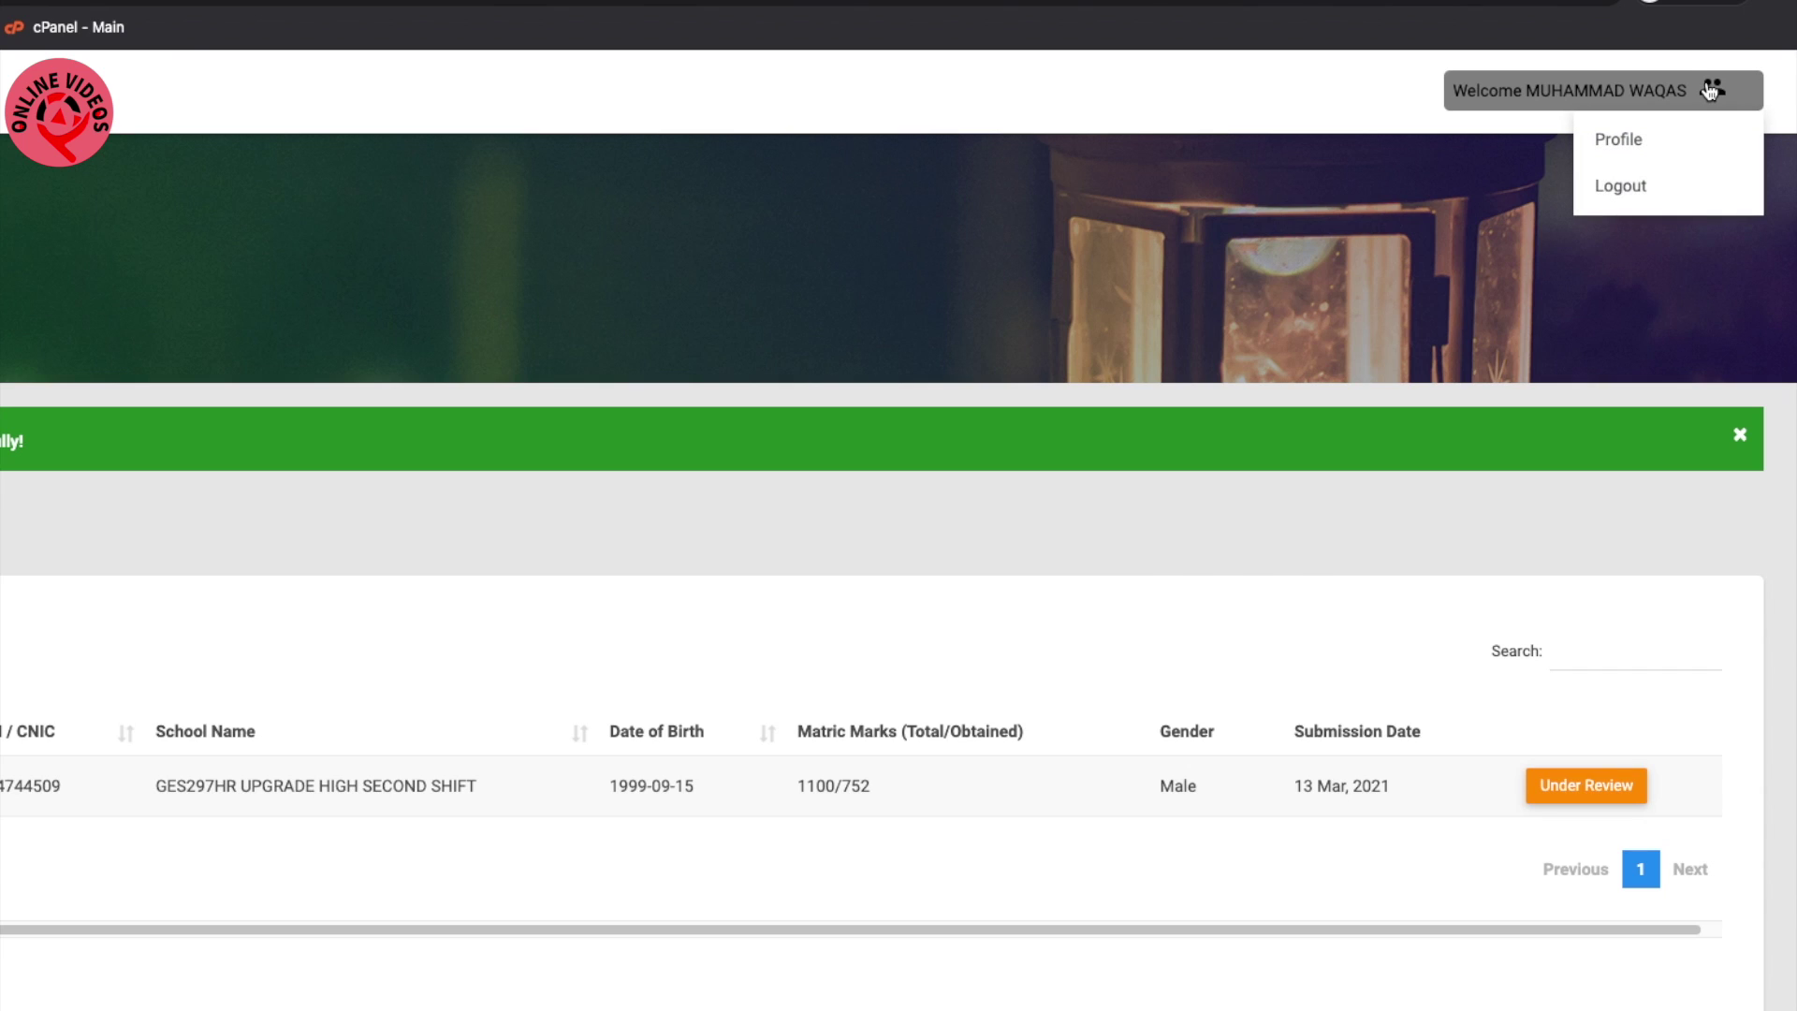